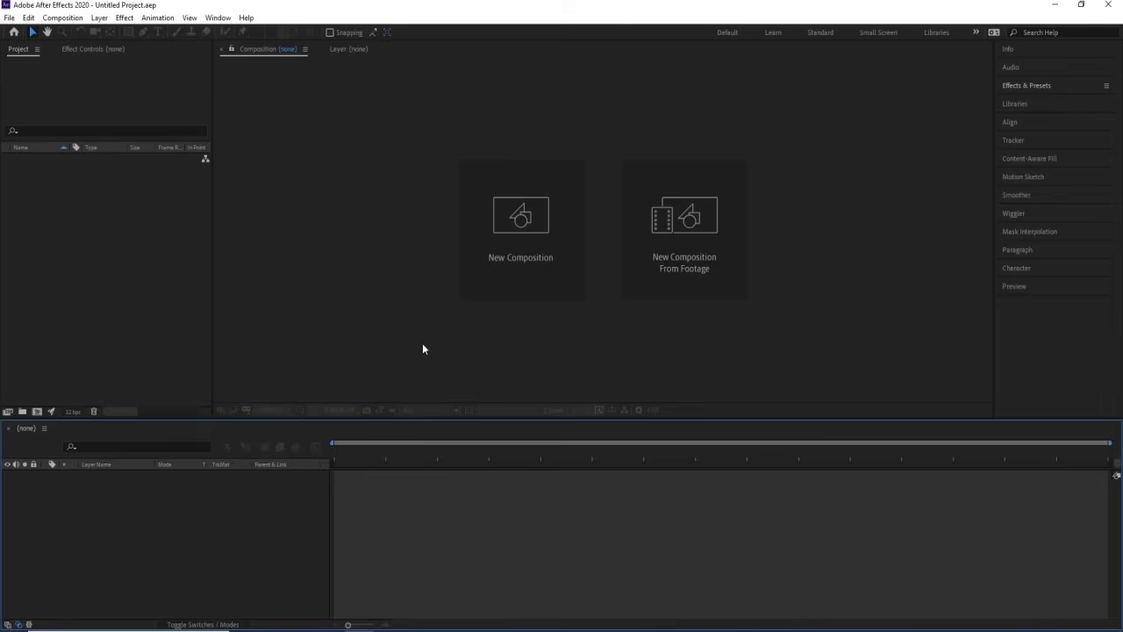
Create a composition named Main Animation with a duration of 0:01:00:00 and background color FFFFFF
left_click(418, 344)
left_click(532, 264)
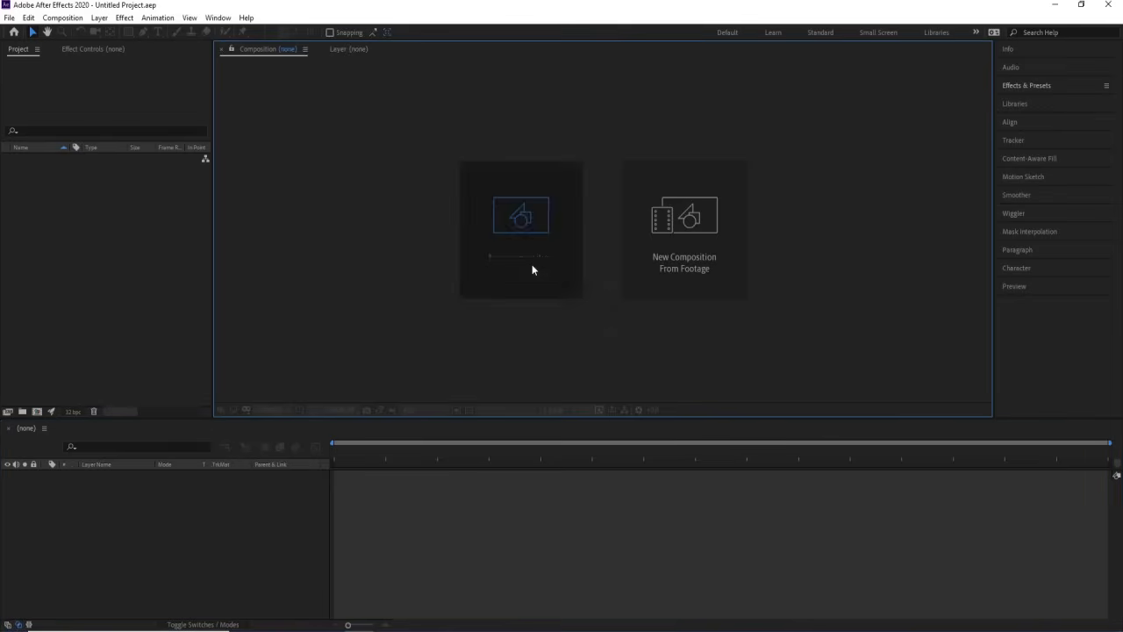
type("Main Animation")
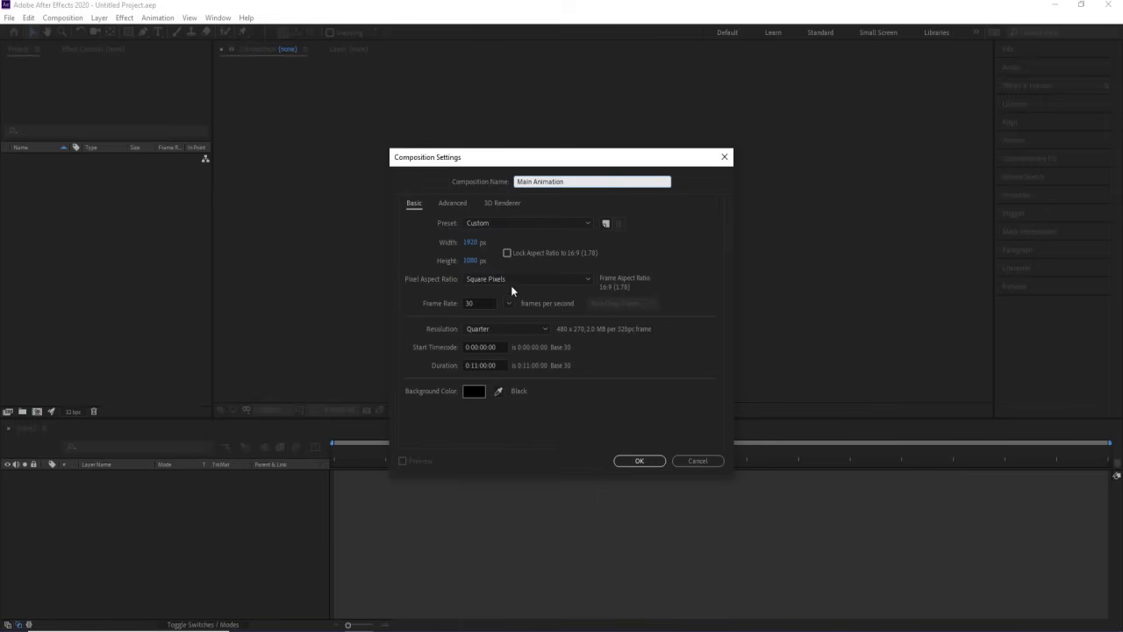
left_click(474, 362)
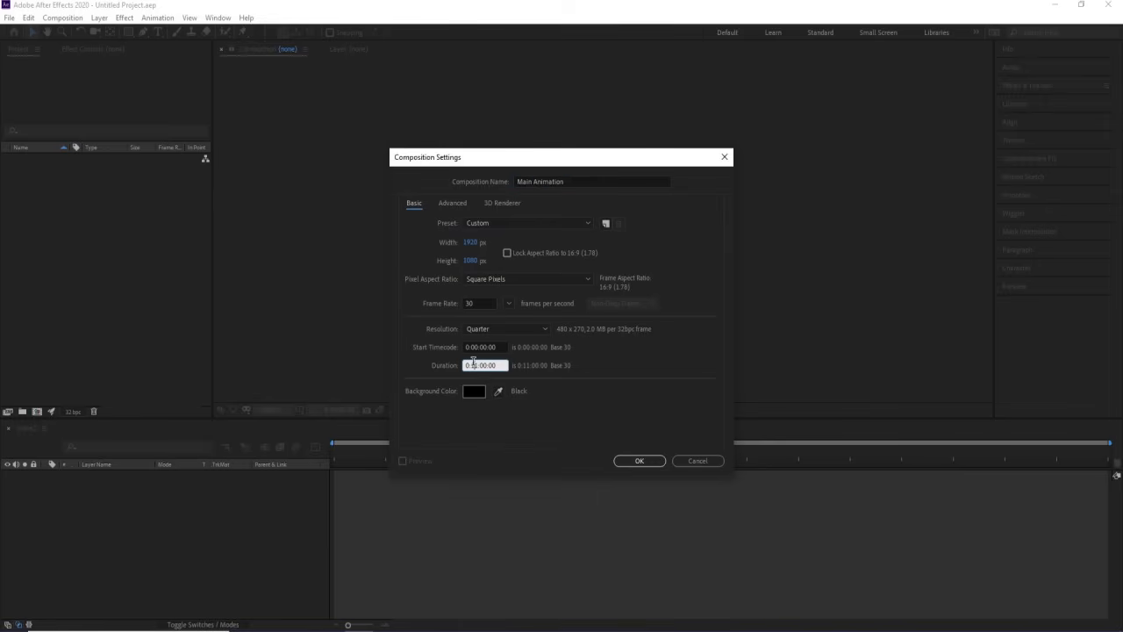
left_click(642, 365)
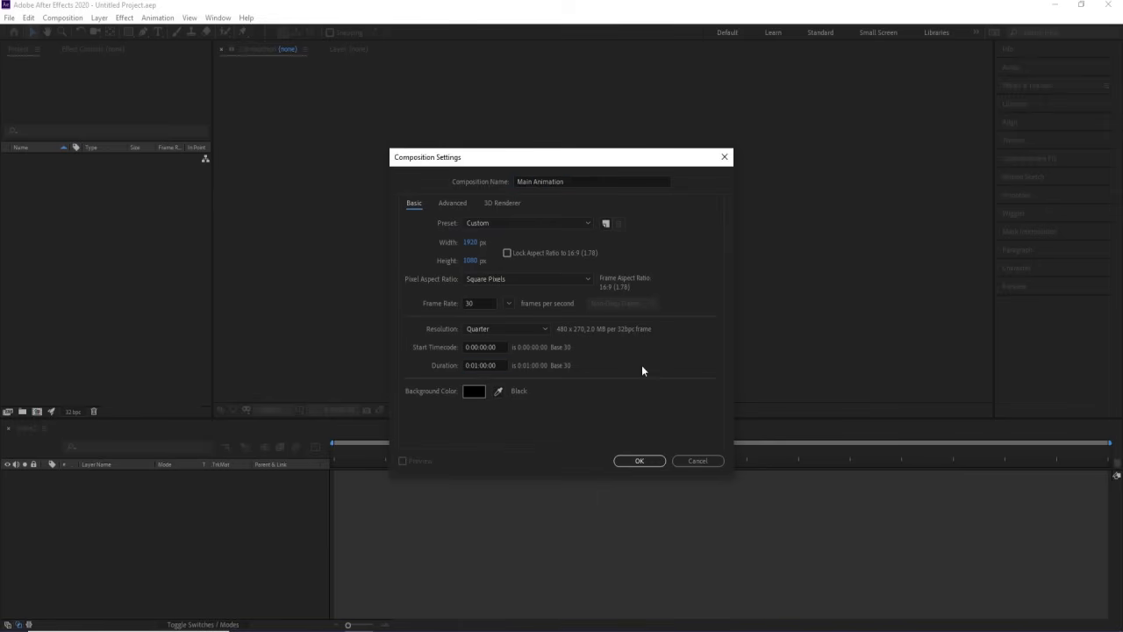
left_click(478, 391)
type("FFFFFF")
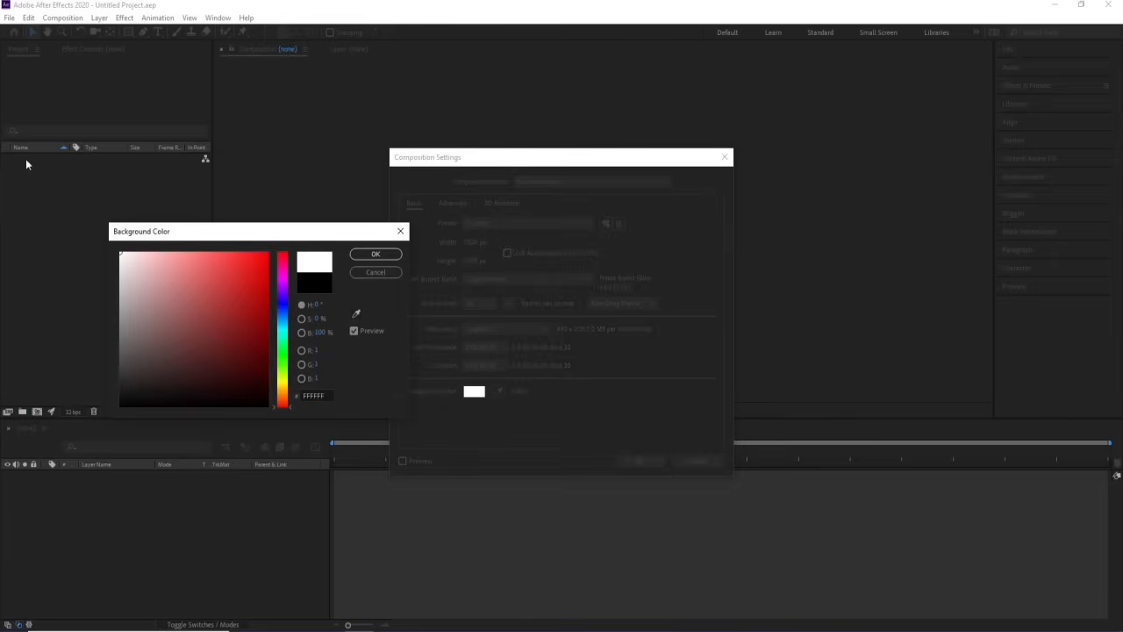
left_click(372, 254)
left_click(637, 461)
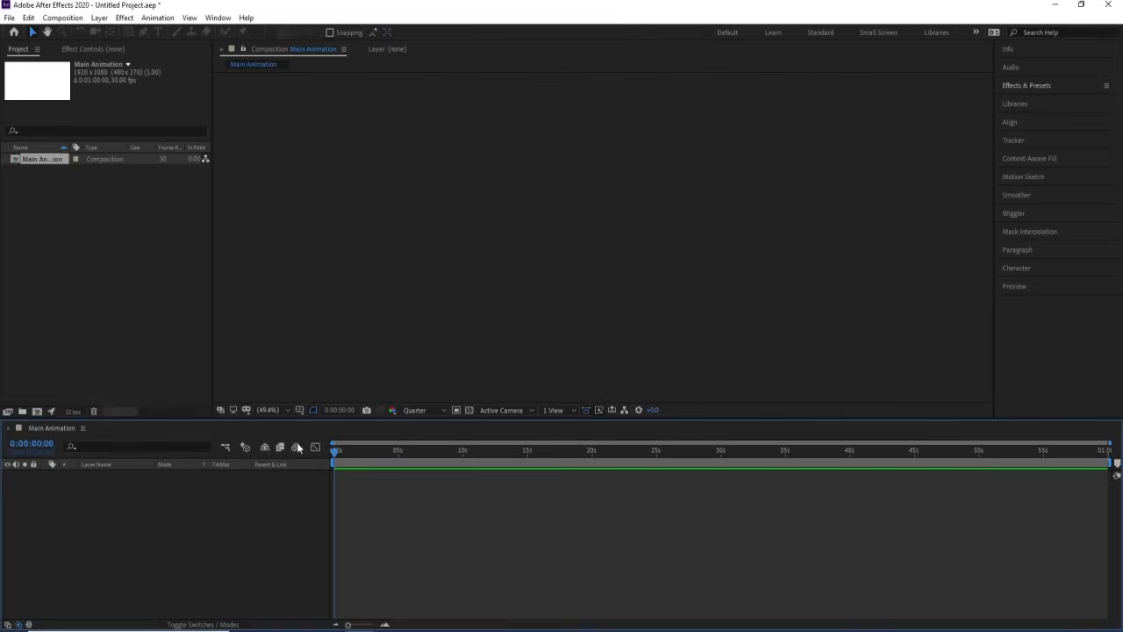
Show the Title/Action Safe guides over the composition
left_click(299, 410)
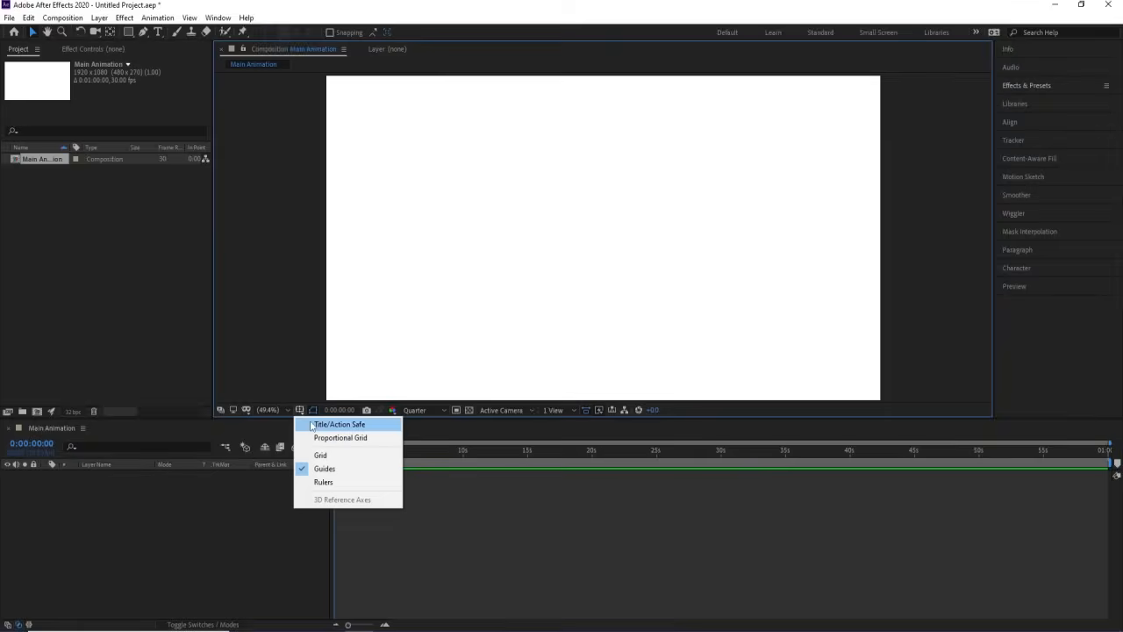
left_click(311, 426)
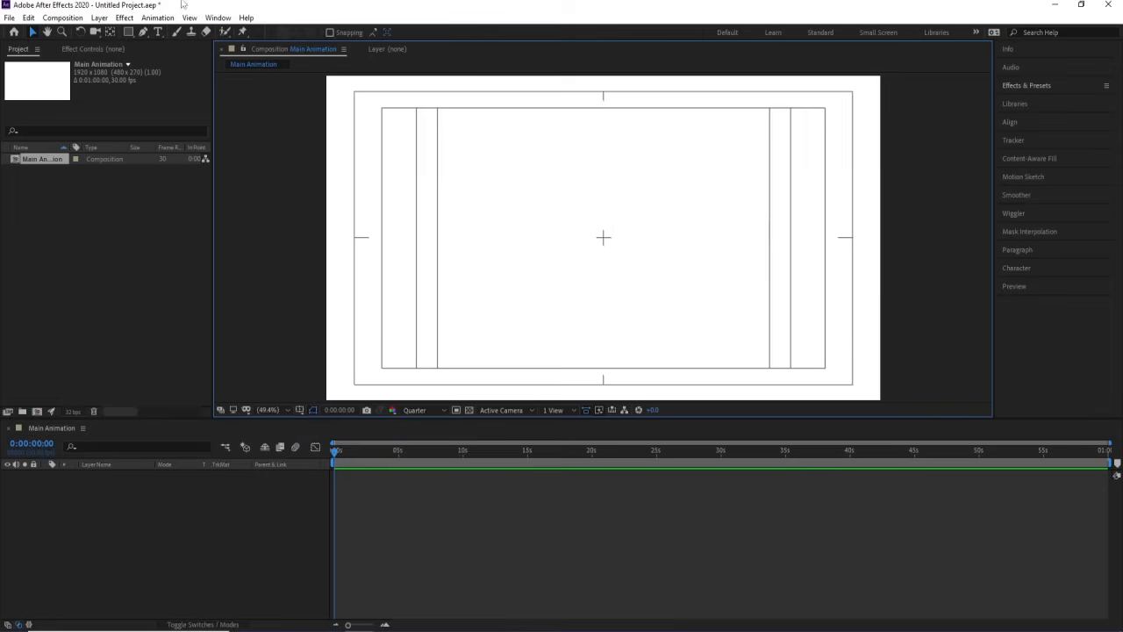
Add a text layer with the letter M near the composition's center, using the Poppins Black font
left_click(155, 33)
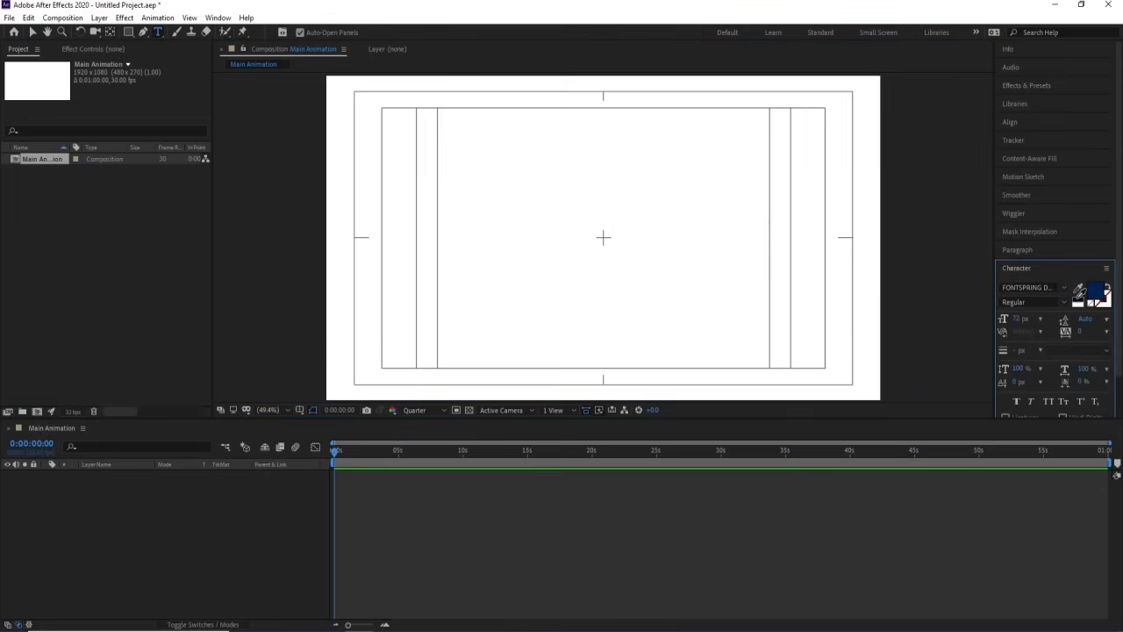
left_click(1031, 287)
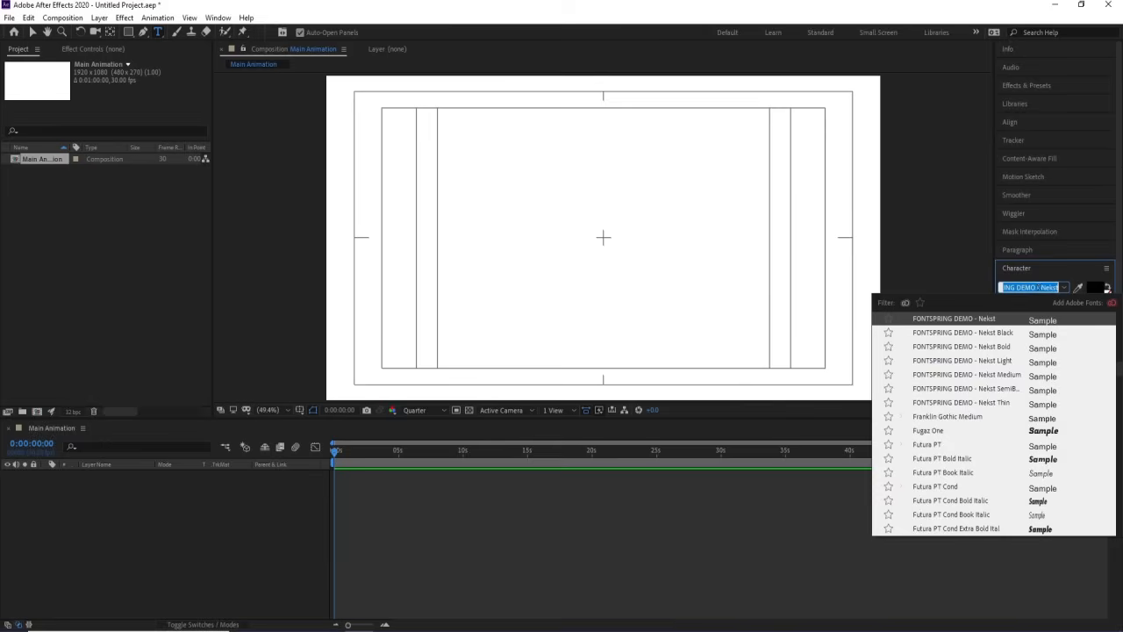
type("Popo")
key("BackSpace")
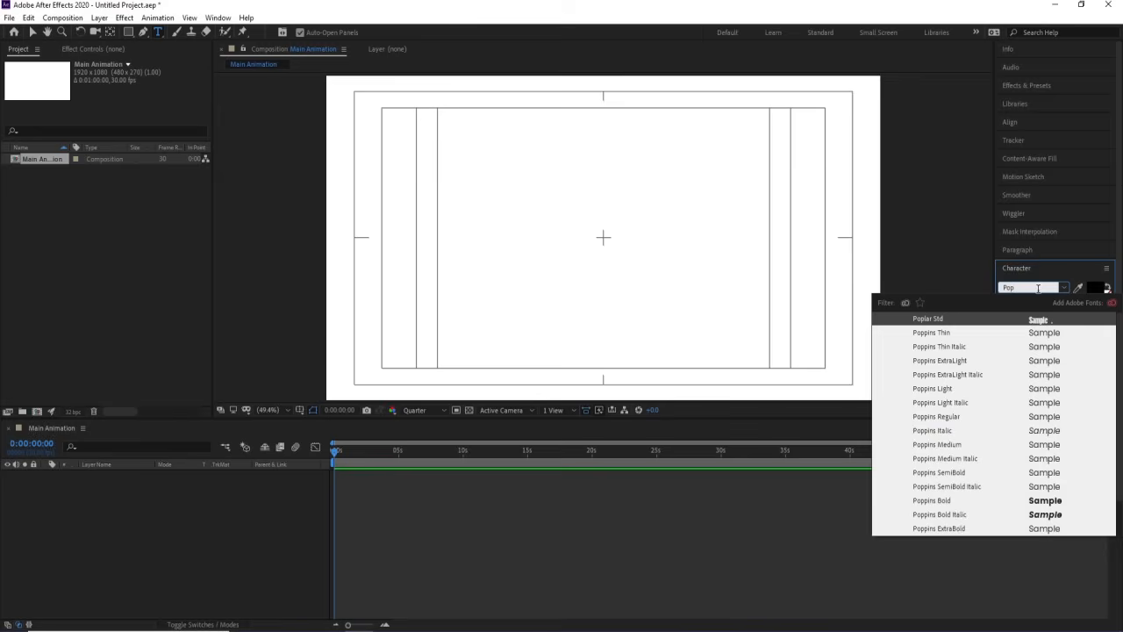
scroll(1024, 478, "down", 1)
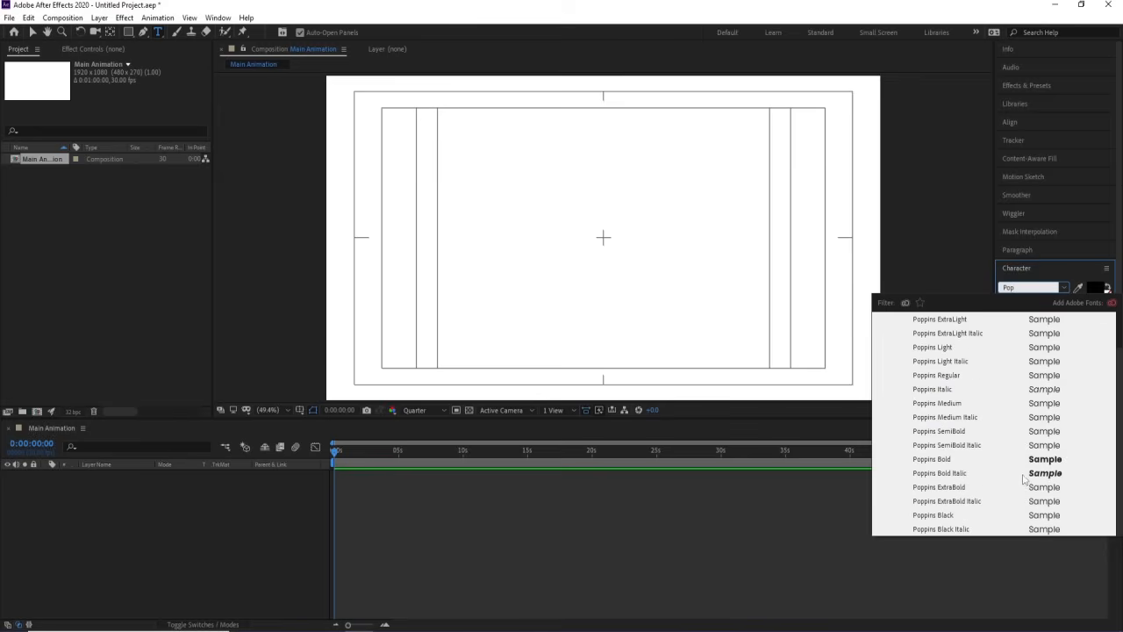
left_click(968, 519)
left_click(579, 248)
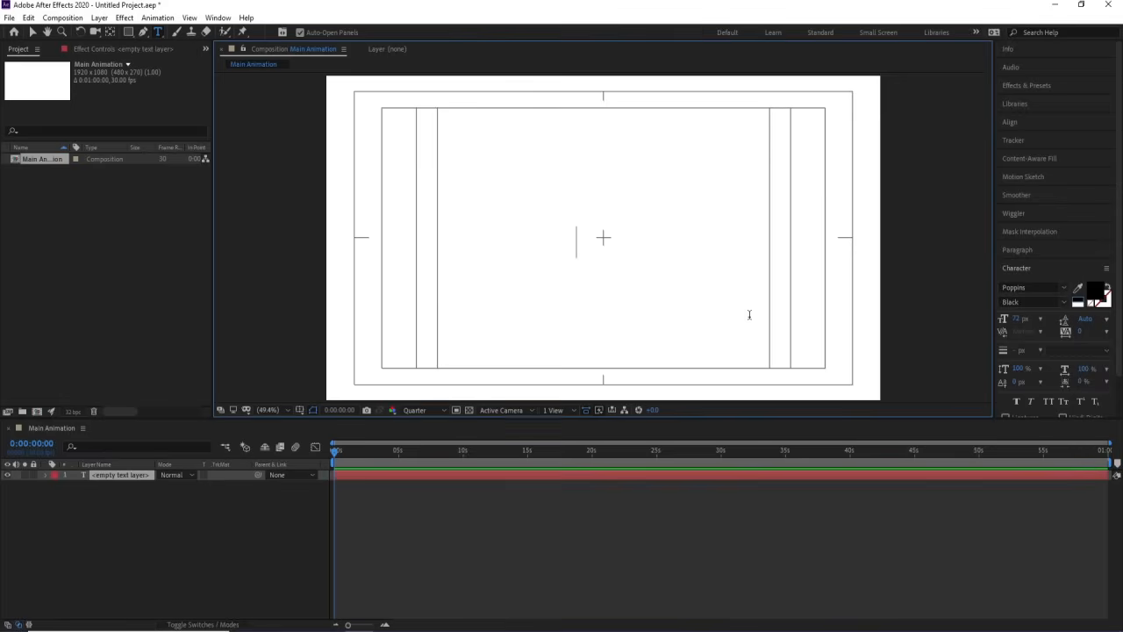
type("M")
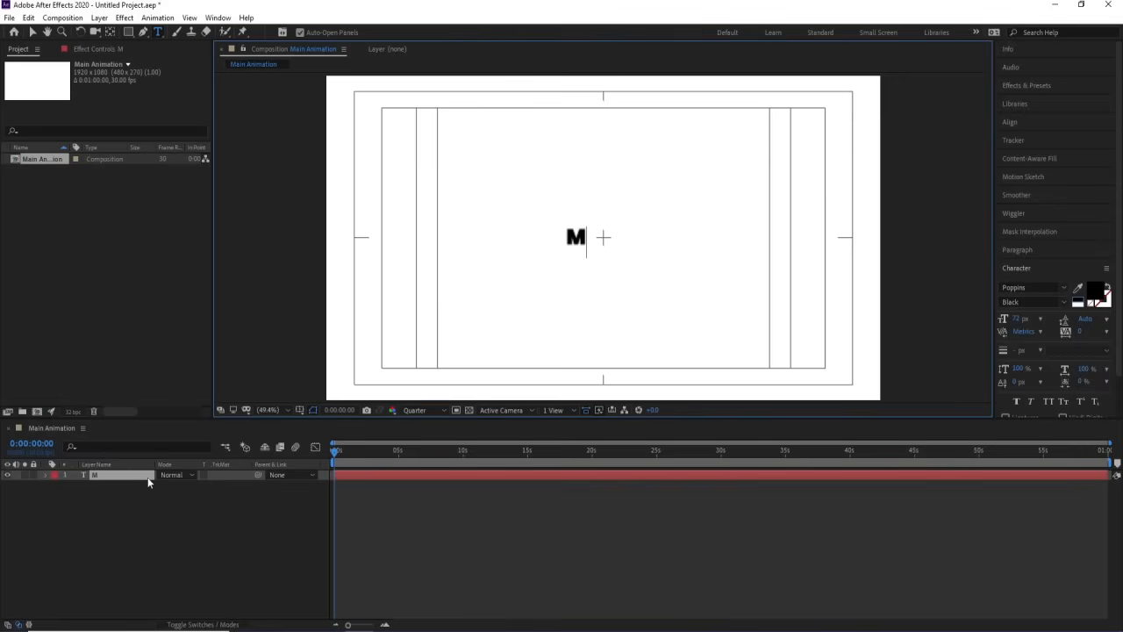
Set the composition preview resolution to Full and enlarge the M to about 163 px
left_click(207, 511)
left_click(421, 411)
left_click(416, 440)
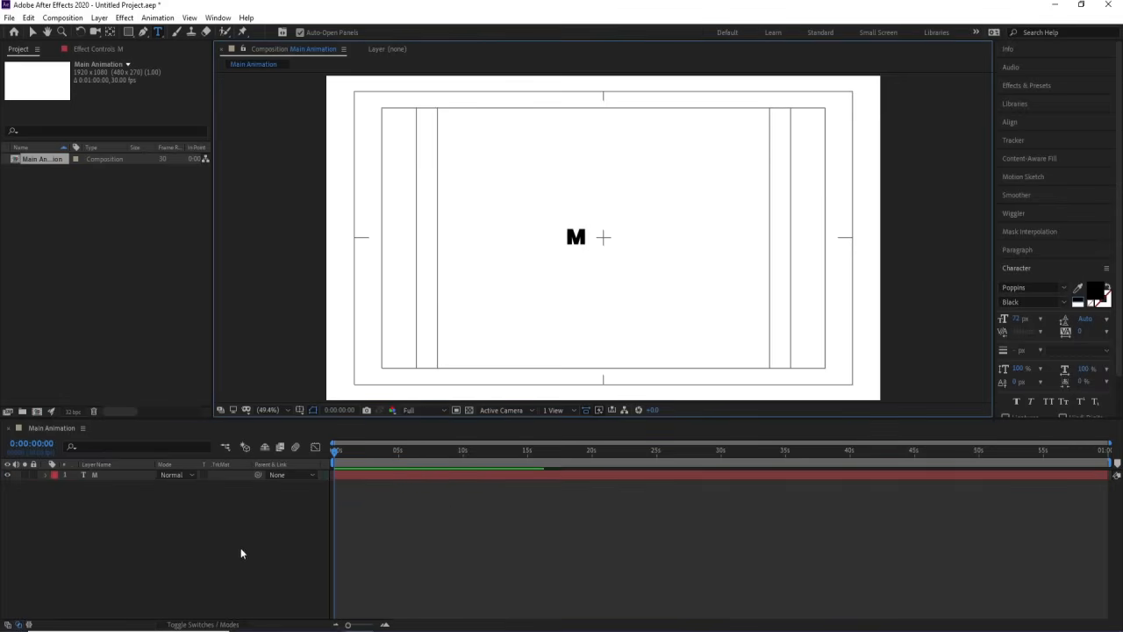
left_click(95, 475)
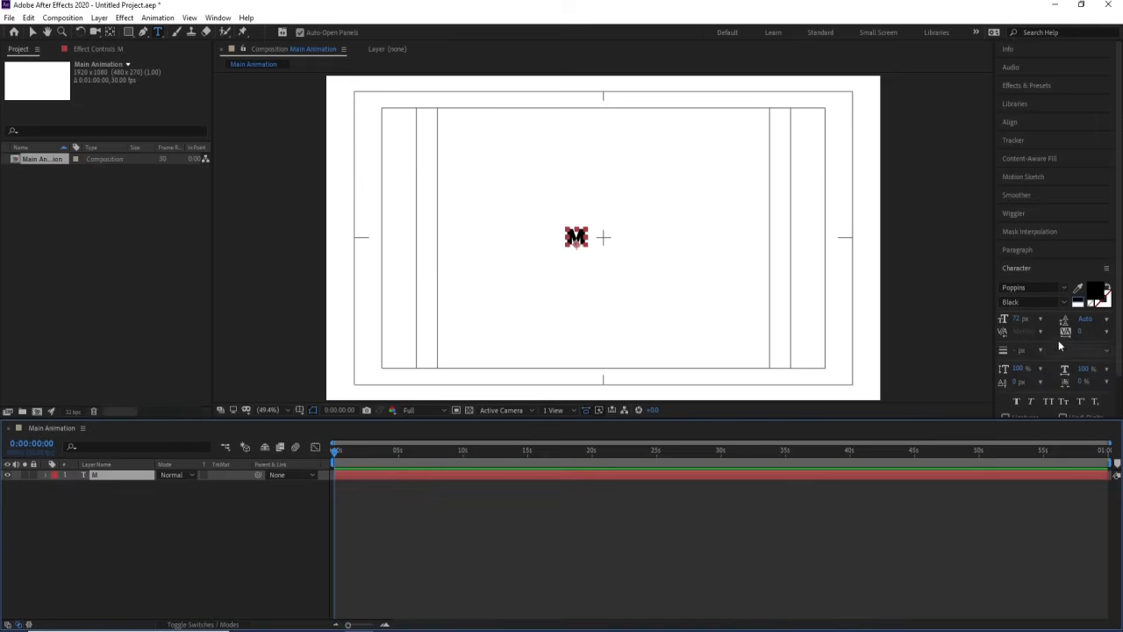
left_click_drag(1017, 318, 1071, 319)
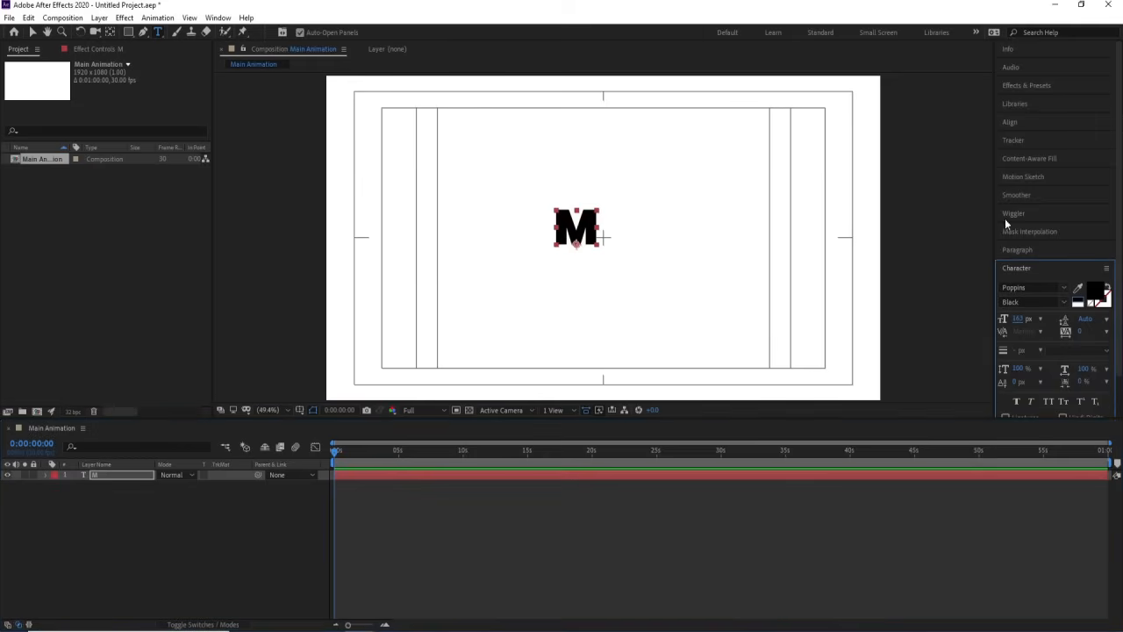
Center the M horizontally and vertically in the composition and center its anchor point on the letter
left_click(1016, 121)
left_click(1025, 153)
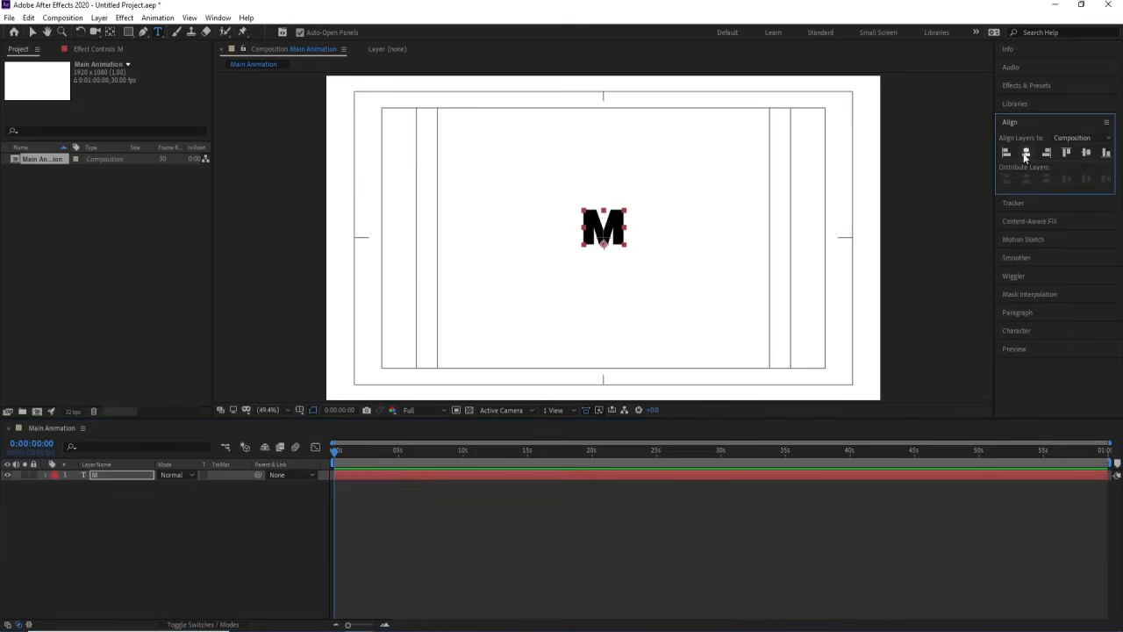
left_click(1088, 153)
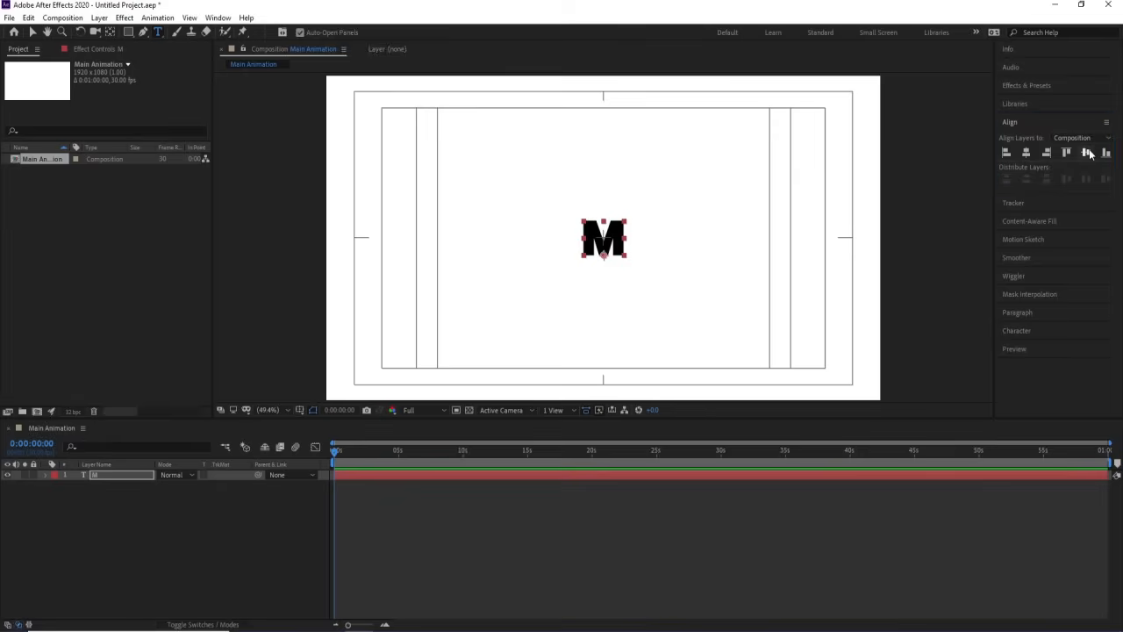
key("ctrl+alt+Home")
left_click(176, 535)
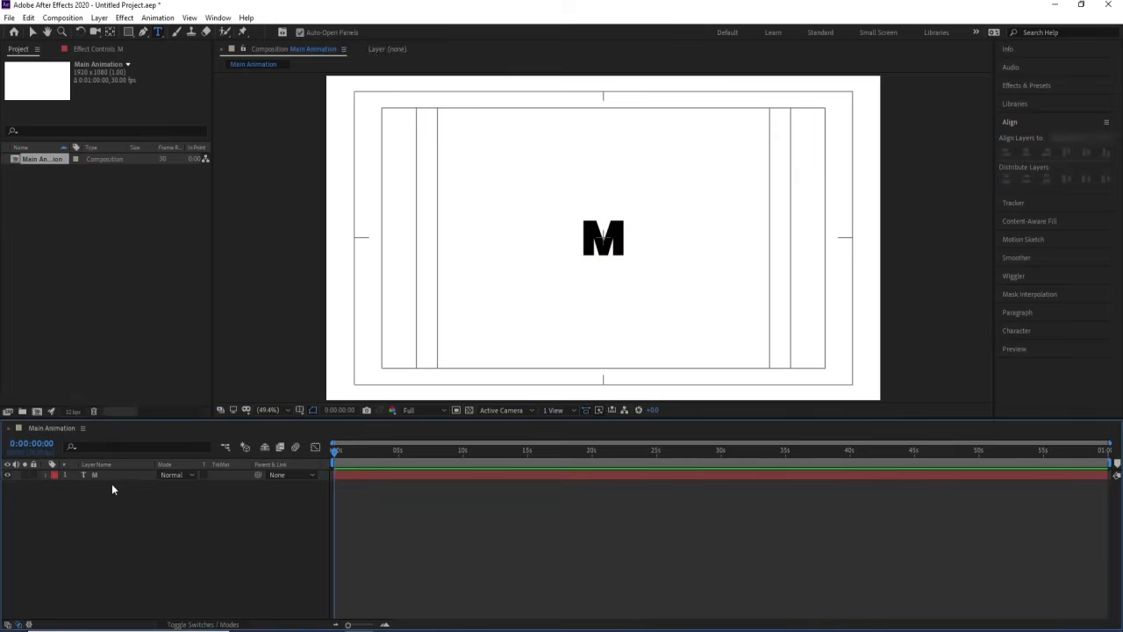
Duplicate the M text layer and change the copy's letter to O
left_click(105, 476)
key("ctrl+d")
double_click(613, 247)
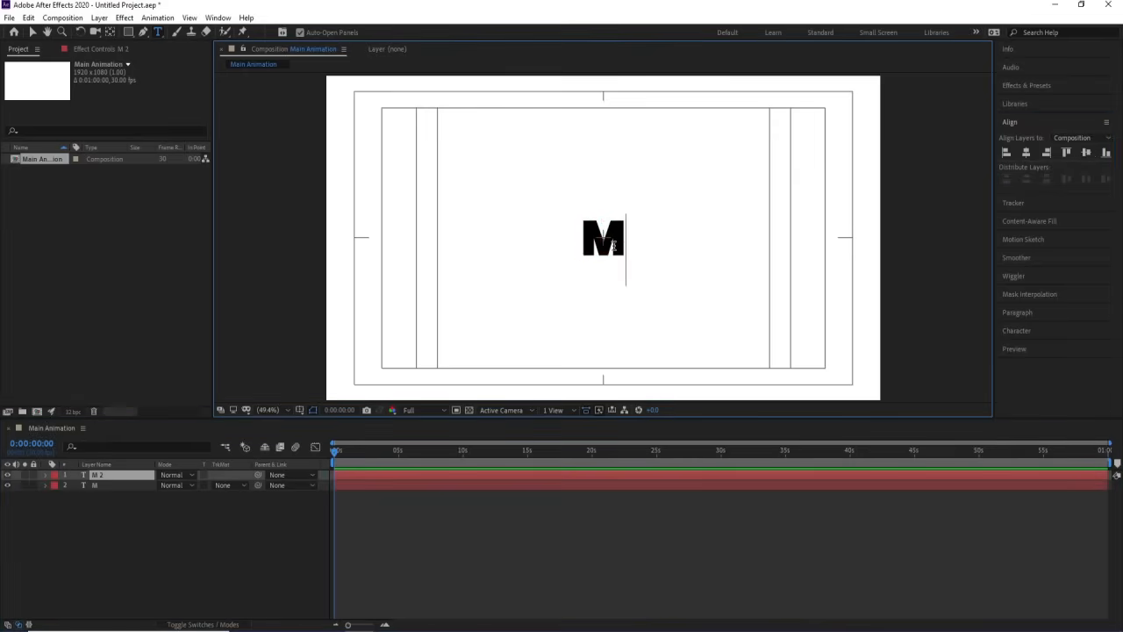
type("O")
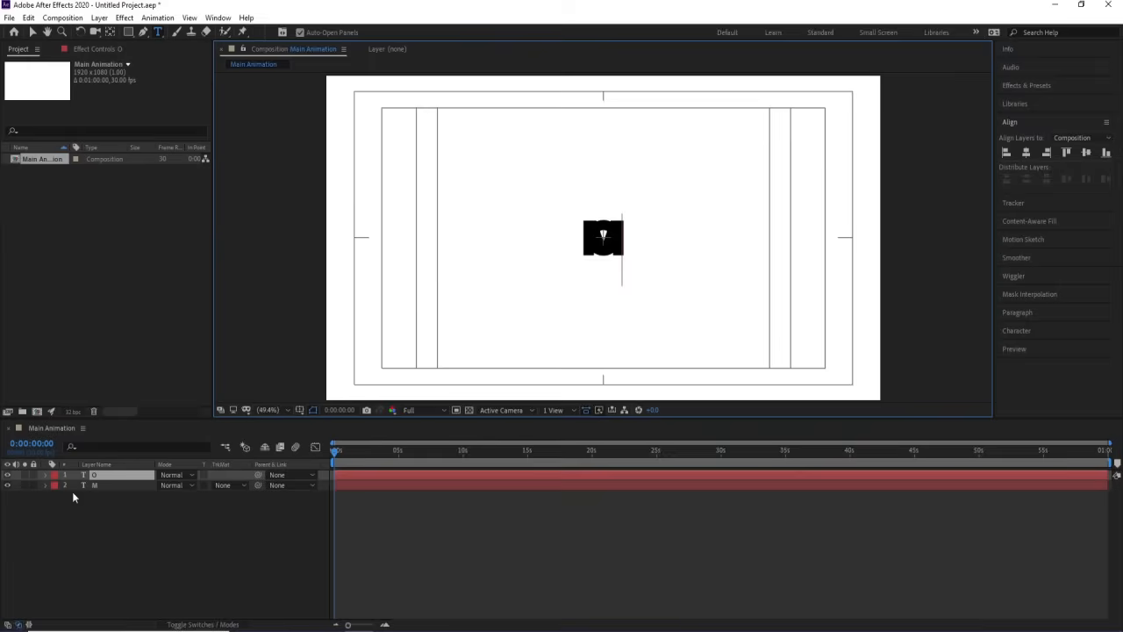
Duplicate the O text layer, change the copy's letter to T, and hide the O and M layers
left_click(111, 481)
key("ctrl+d")
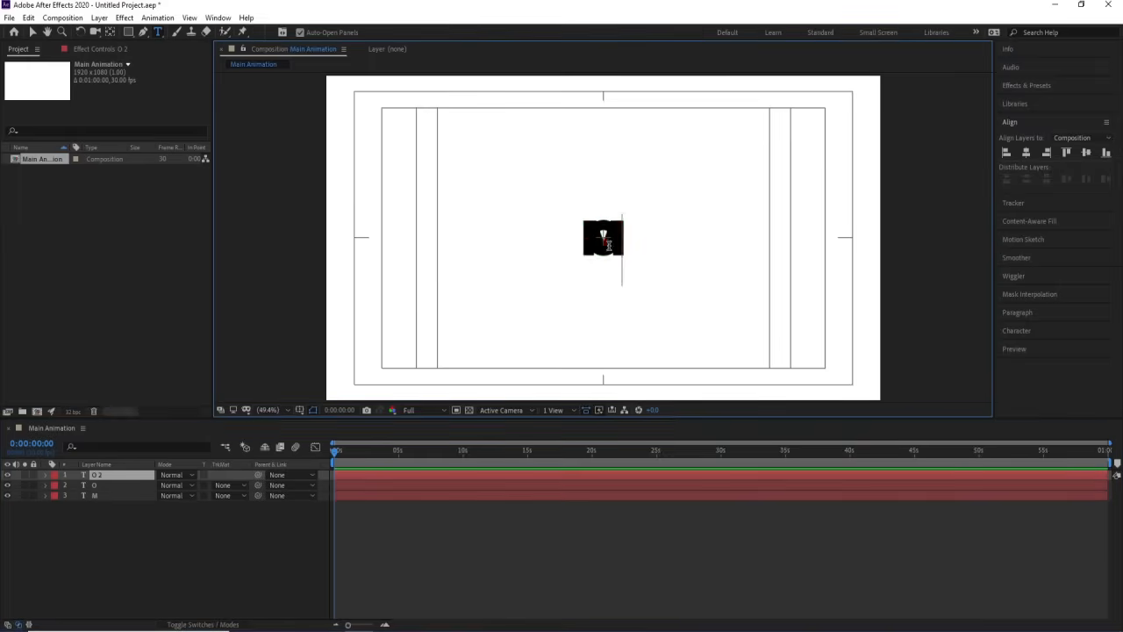
double_click(608, 246)
type("T")
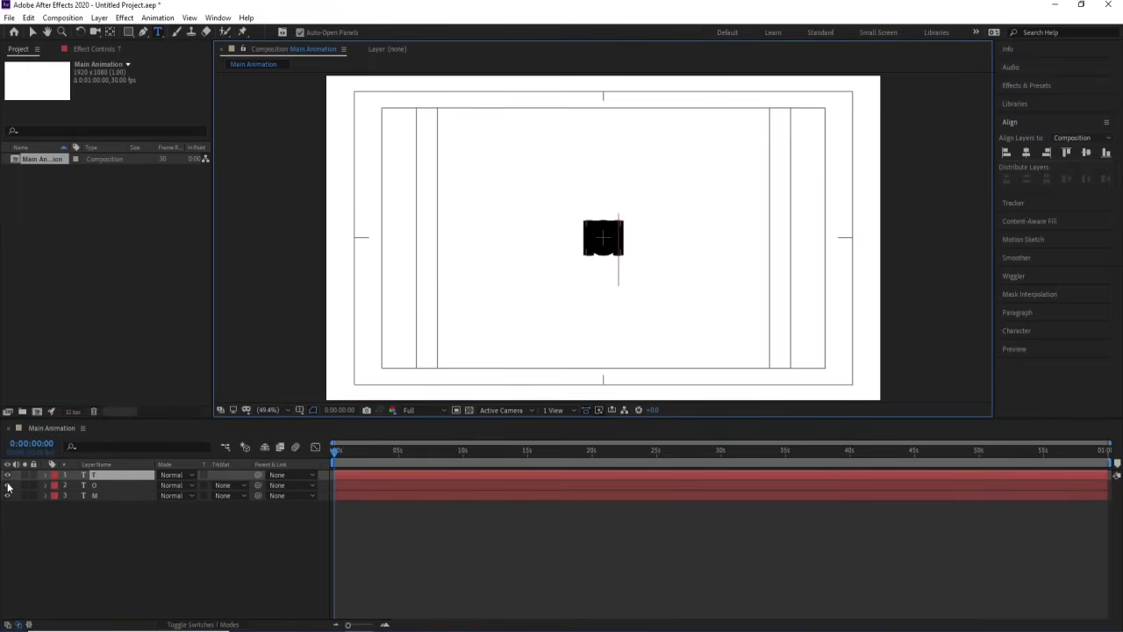
left_click(10, 507)
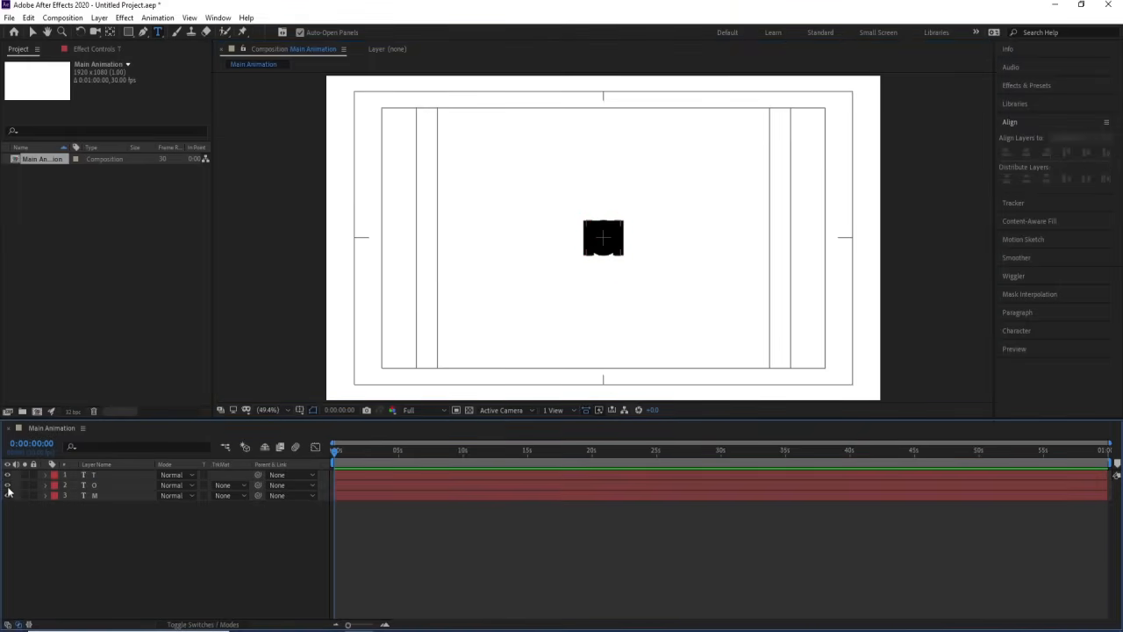
left_click(7, 486)
Duplicate the T text layer, change the copy's letter to I, and keep only the I visible
left_click(104, 476)
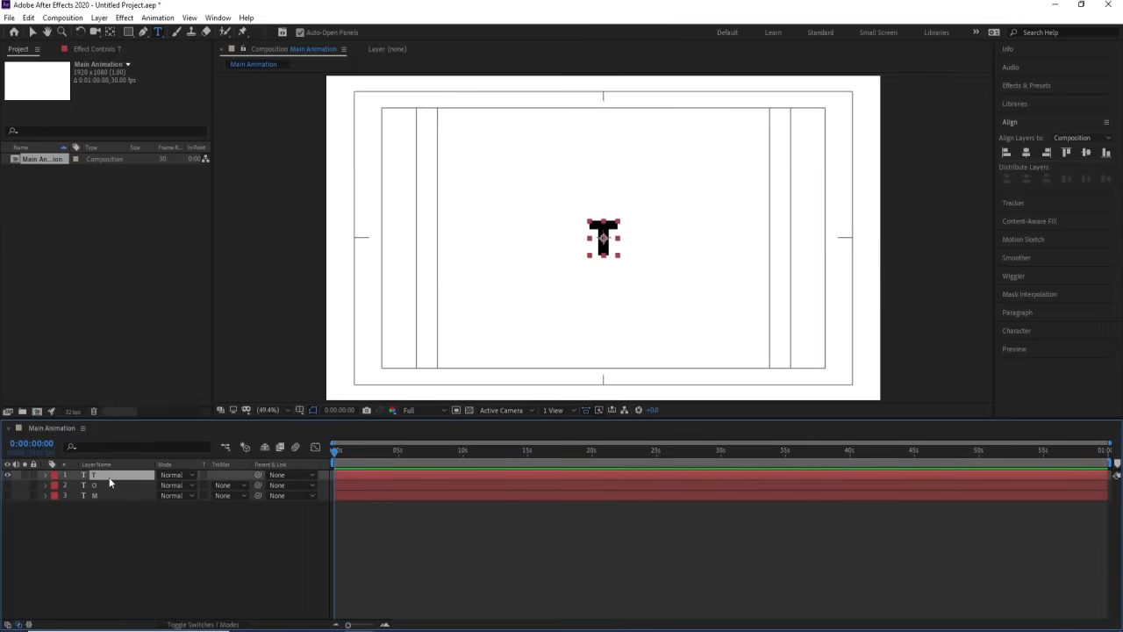
key("ctrl+d")
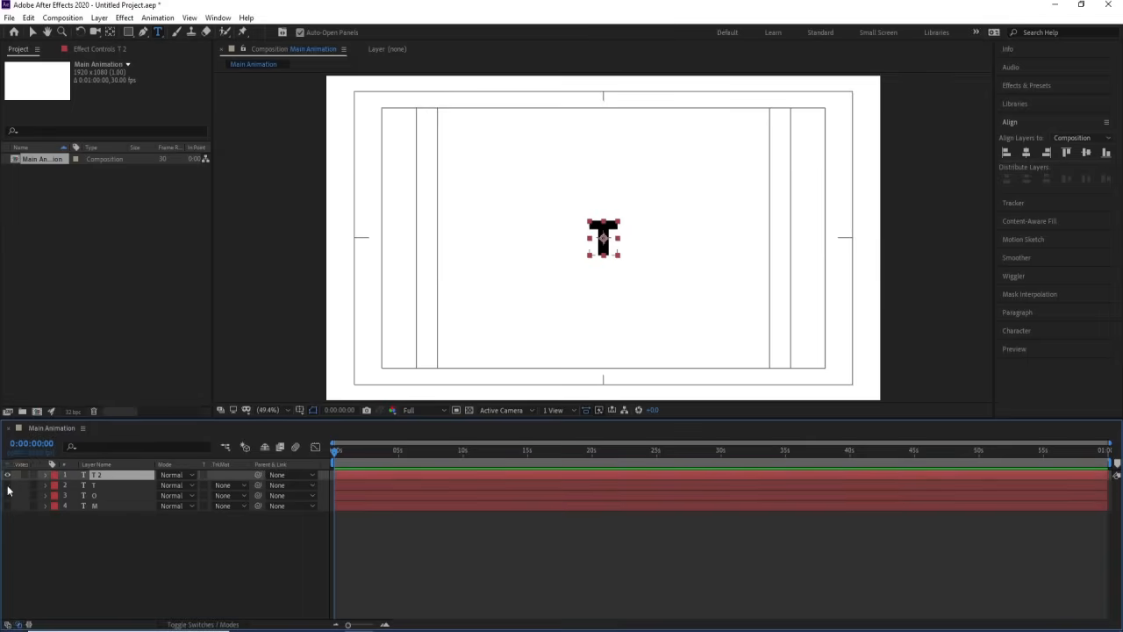
double_click(590, 250)
type("I")
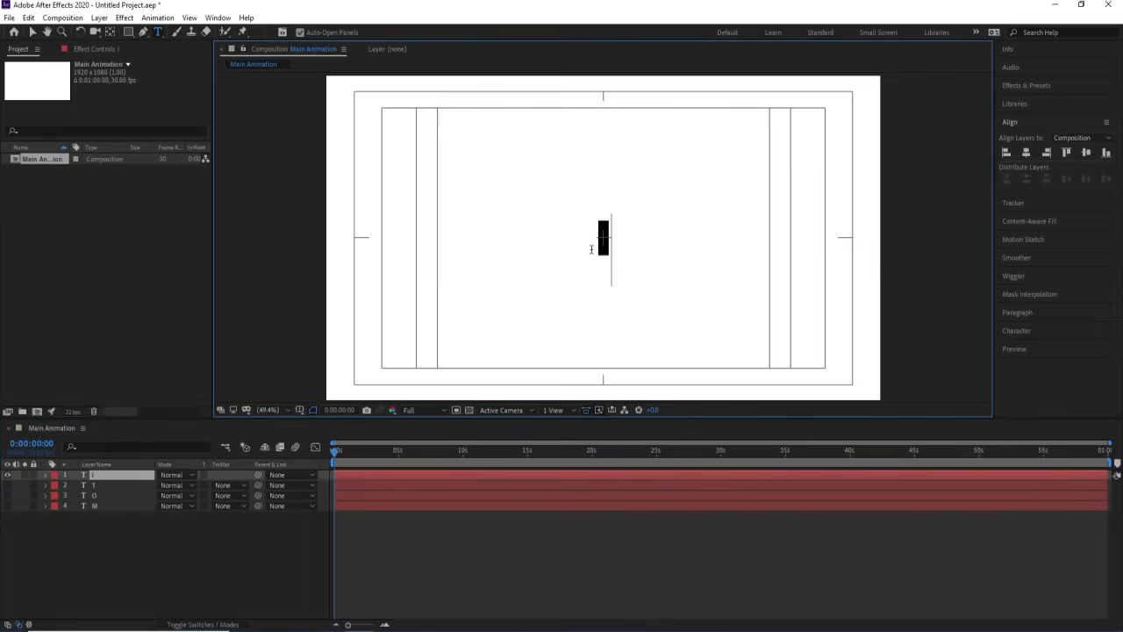
left_click(198, 562)
Duplicate the O layer to the top of the layer stack, make the copy visible, and hide the I layer
left_click(95, 497)
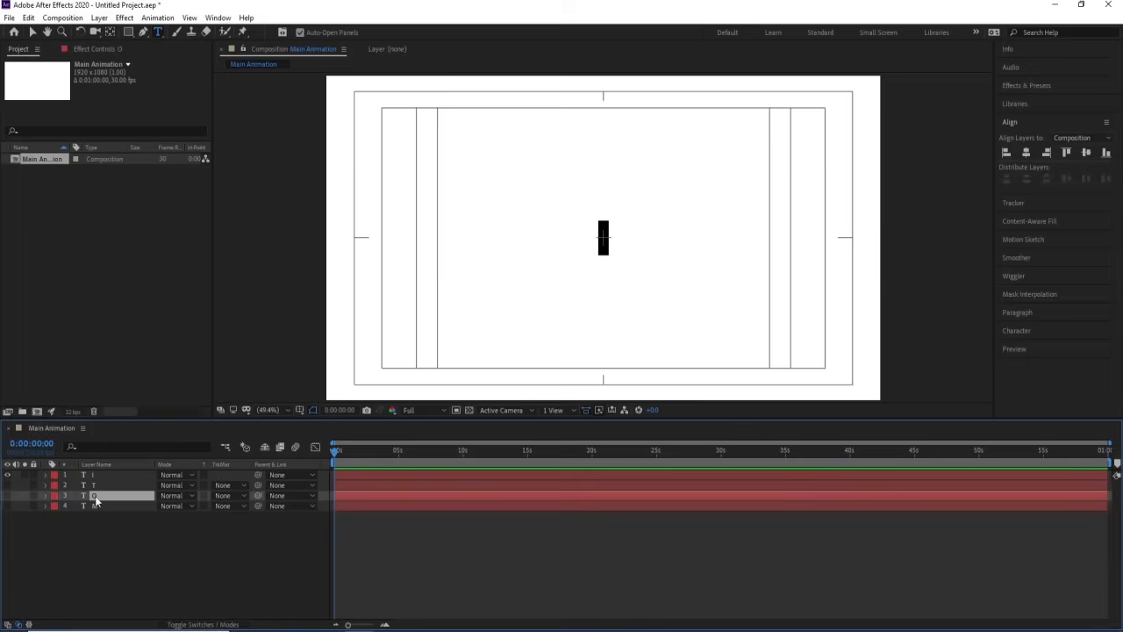
key("ctrl+d")
left_click_drag(97, 497, 95, 471)
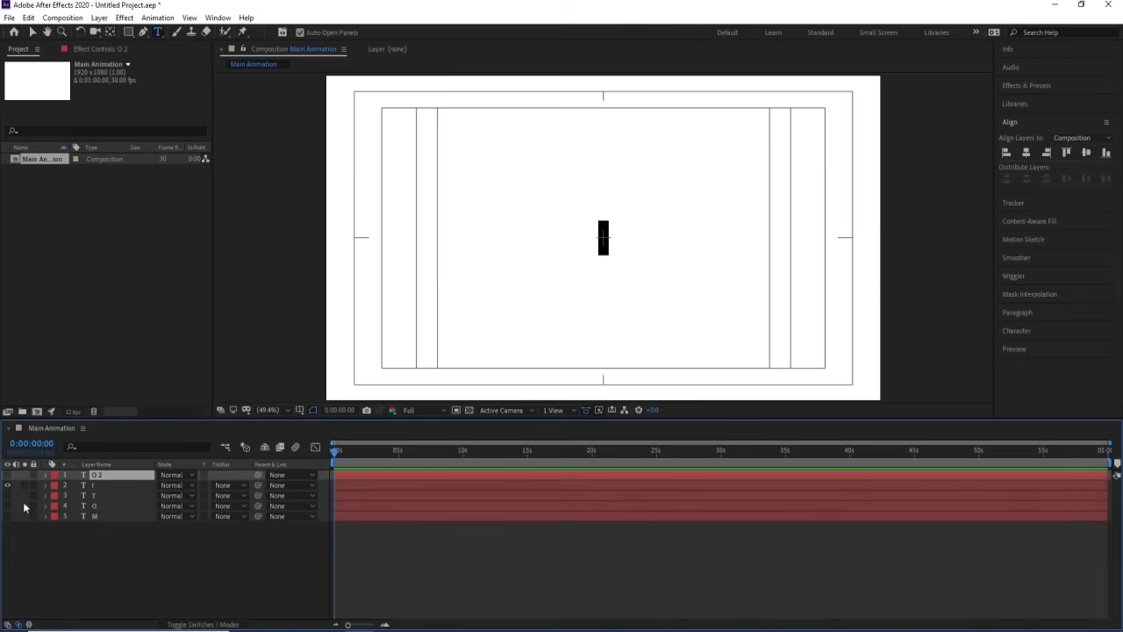
left_click(7, 475)
left_click(7, 486)
Duplicate the topmost O layer, change the copy's letter to N, and hide the O 2 layer
key("ctrl+d")
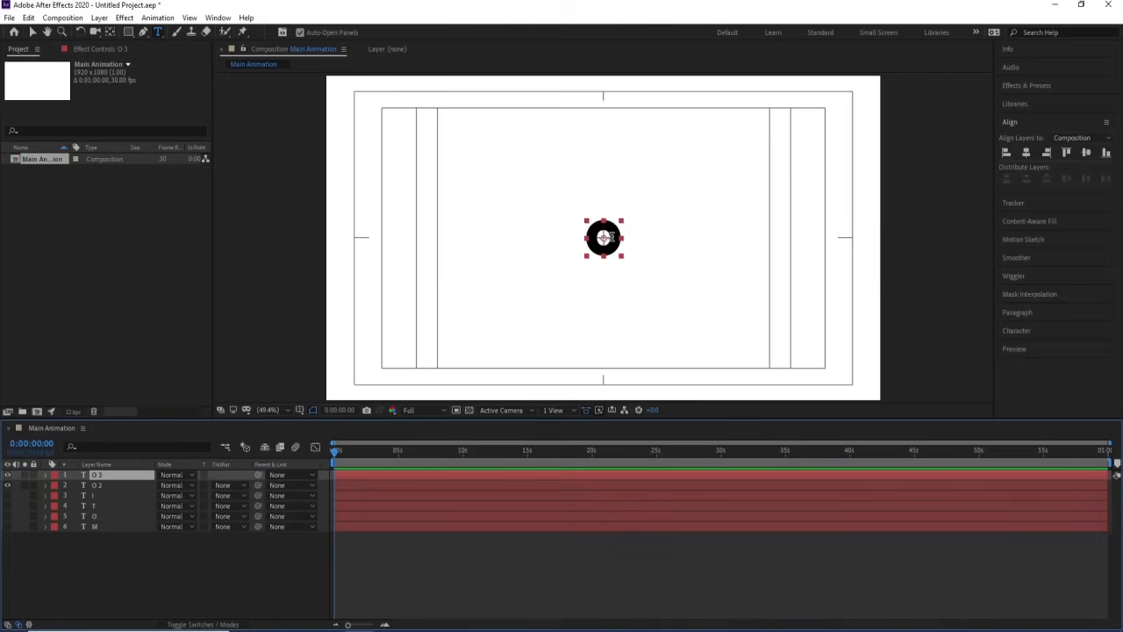
left_click(609, 237)
key("ctrl+a")
type("N")
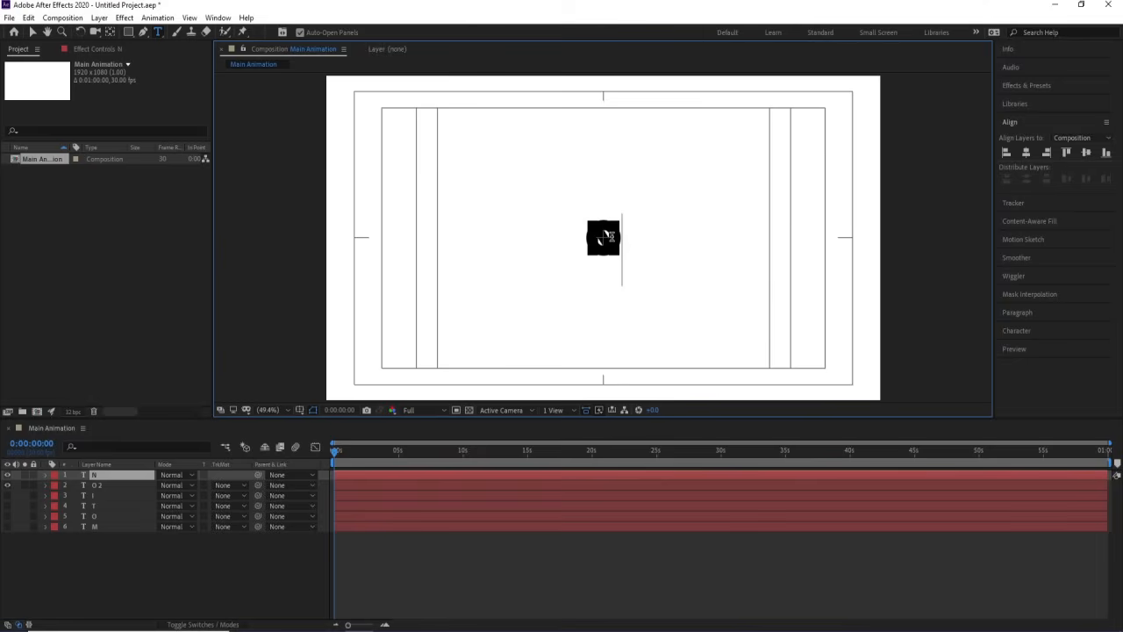
left_click(7, 485)
left_click(141, 553)
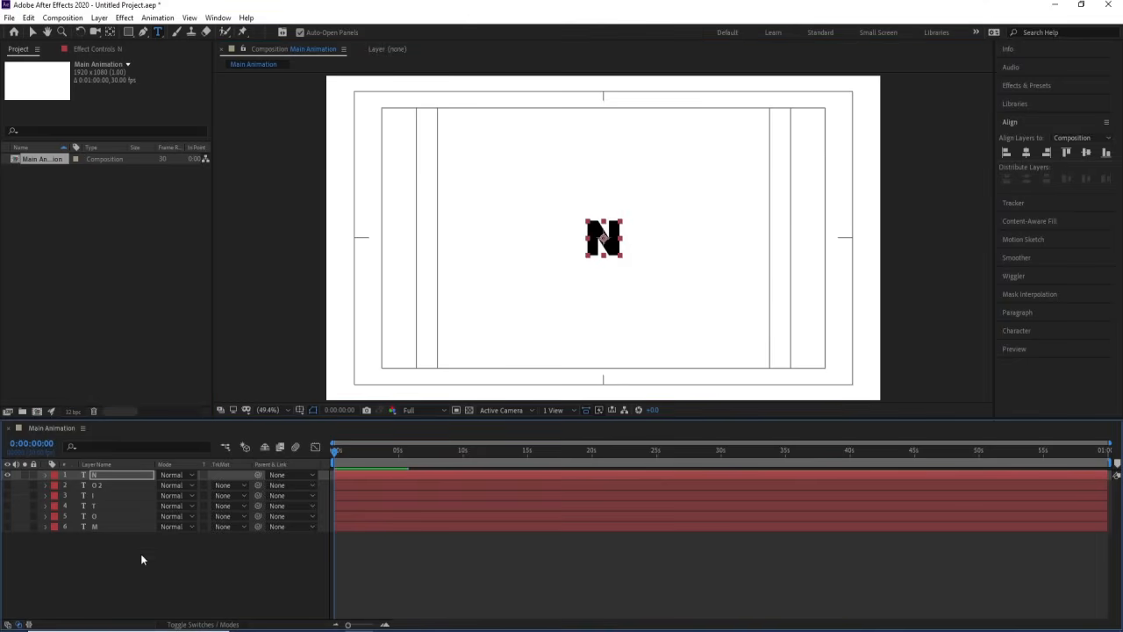
Hide the N layer and make the M layer visible
left_click(115, 529)
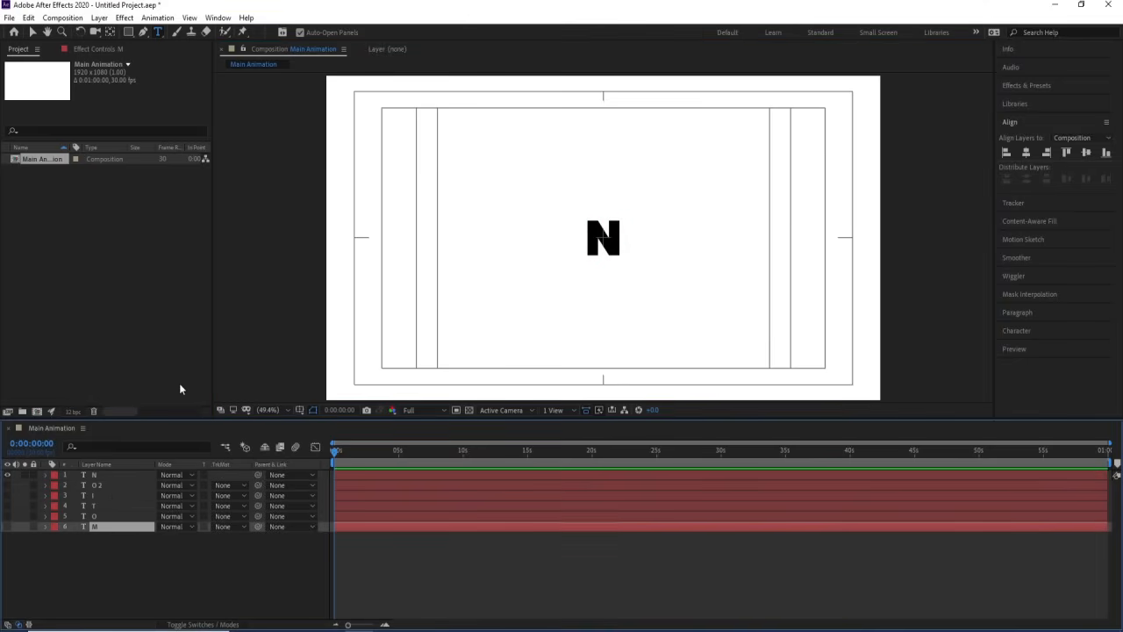
left_click(7, 475)
left_click(7, 526)
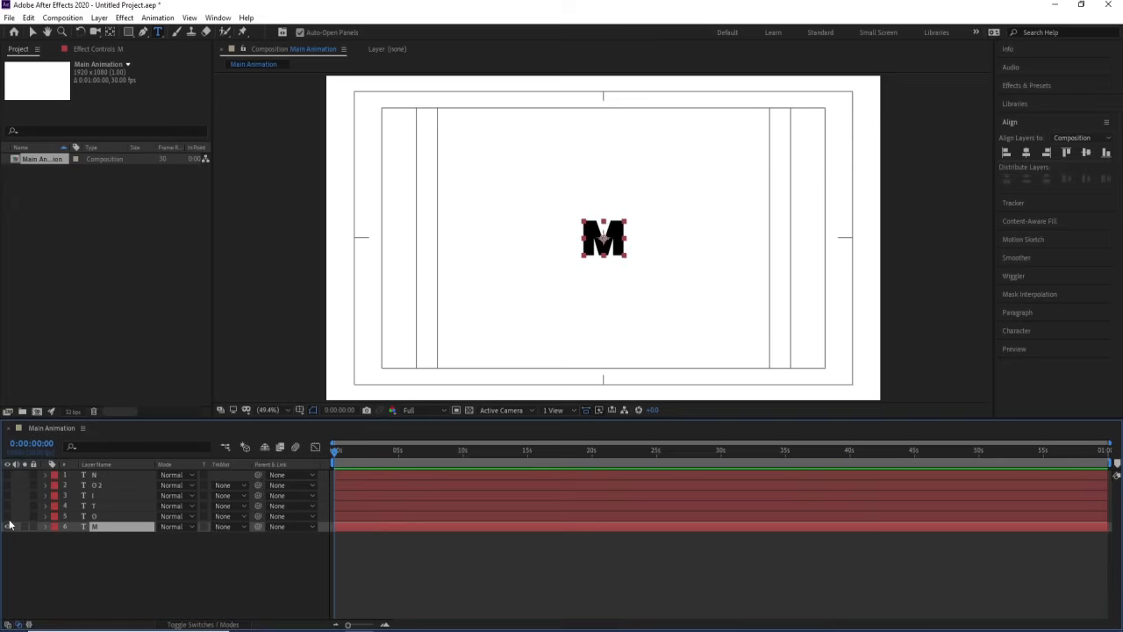
Make the O layer visible and move the letter horizontally so it sits directly to the right of the M
left_click(7, 516)
left_click(104, 516)
key("v")
scroll(613, 249, "up", 3)
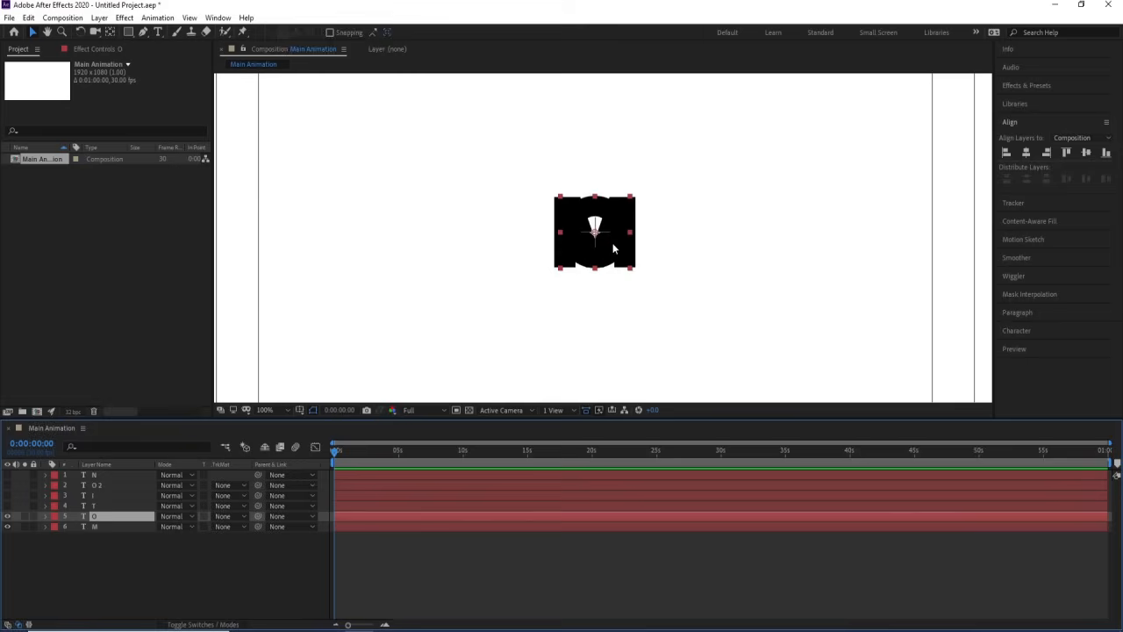
left_click_drag(613, 249, 690, 249)
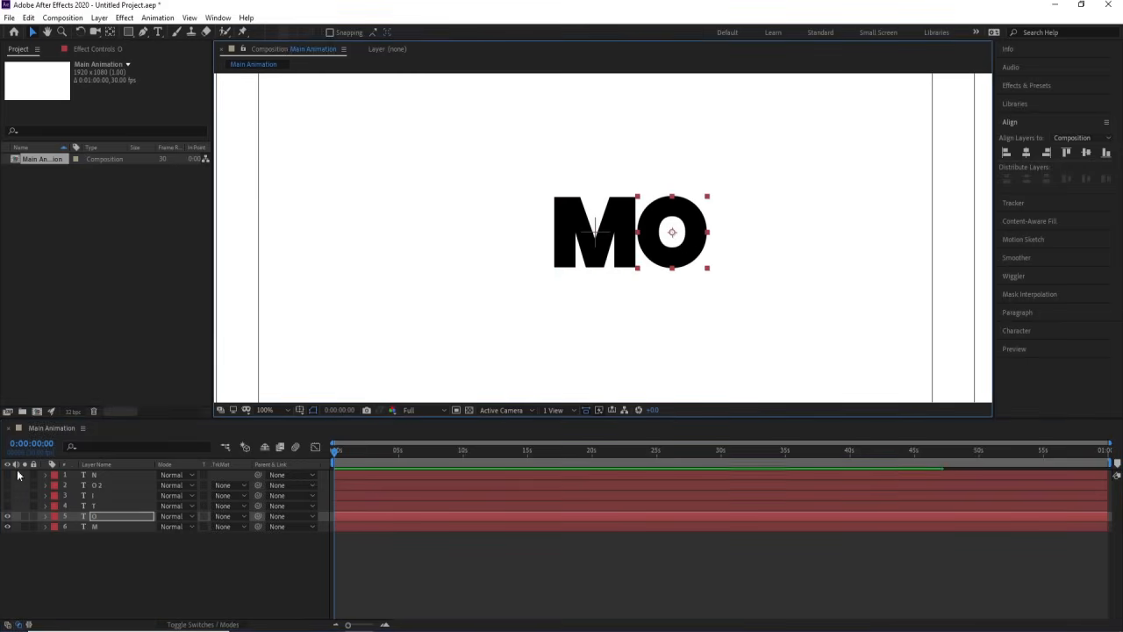
Show the T and I layers and move each letter into place after the O so the word reads MOTI
left_click(7, 506)
left_click(98, 506)
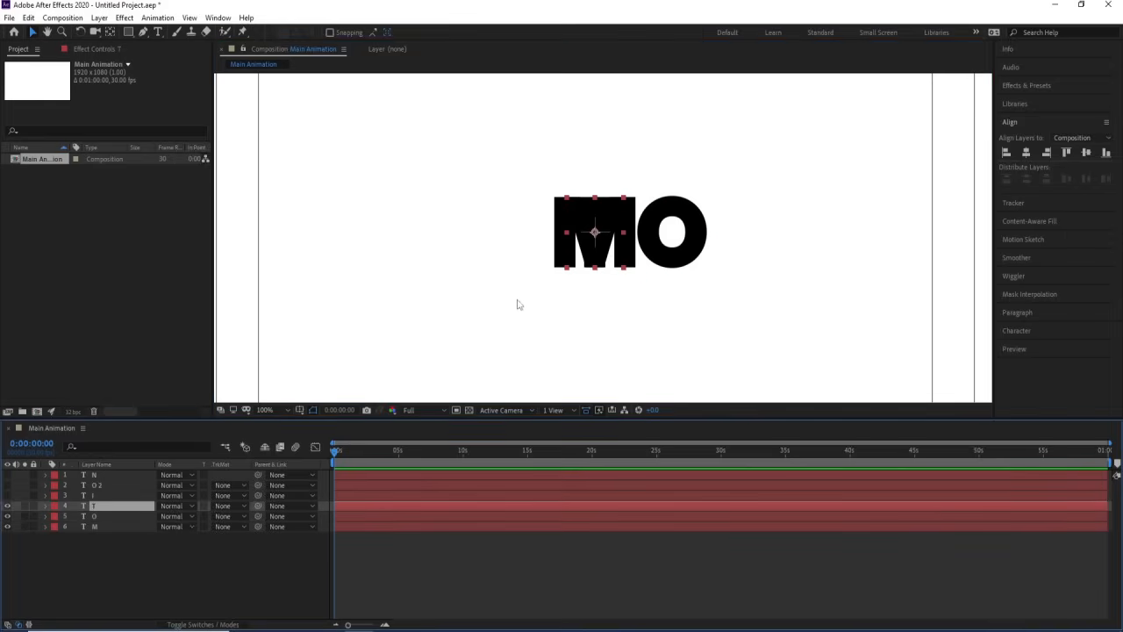
left_click_drag(602, 244, 741, 244)
left_click(7, 496)
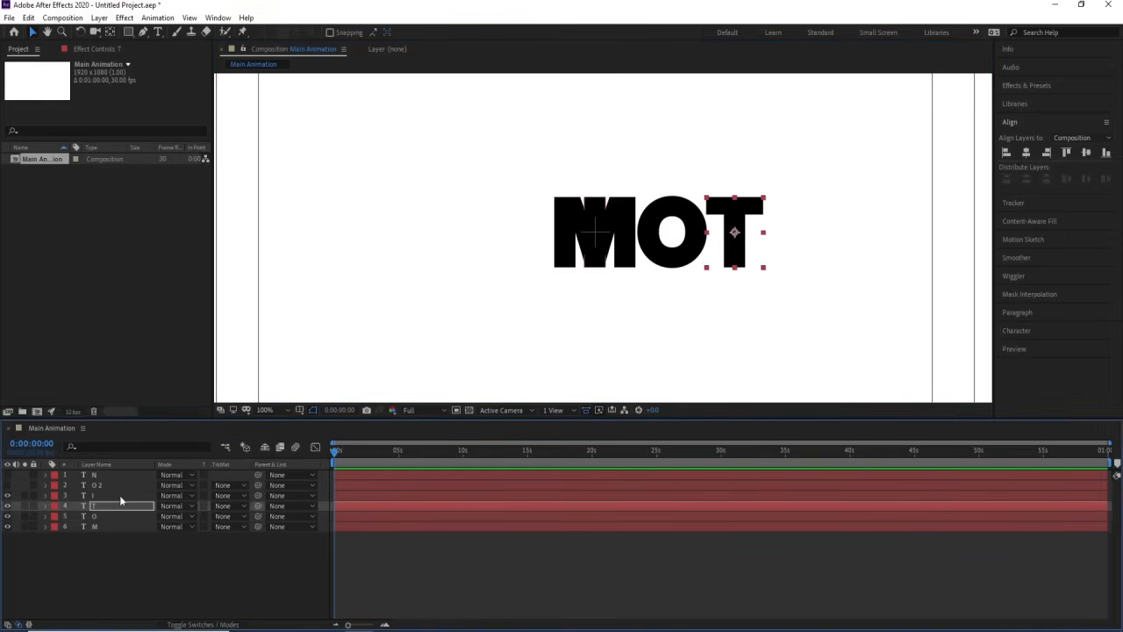
left_click(98, 496)
left_click_drag(596, 250, 779, 251)
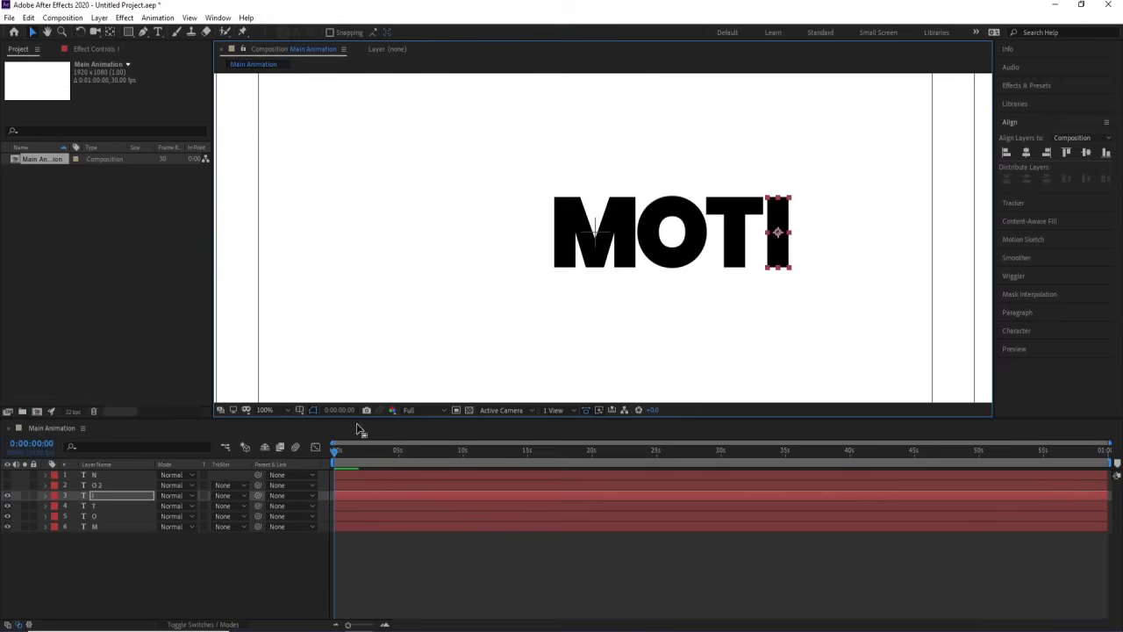
Show the O 2 and N layers and move each letter into place after the I to complete the word MOTION
left_click(7, 485)
left_click(97, 485)
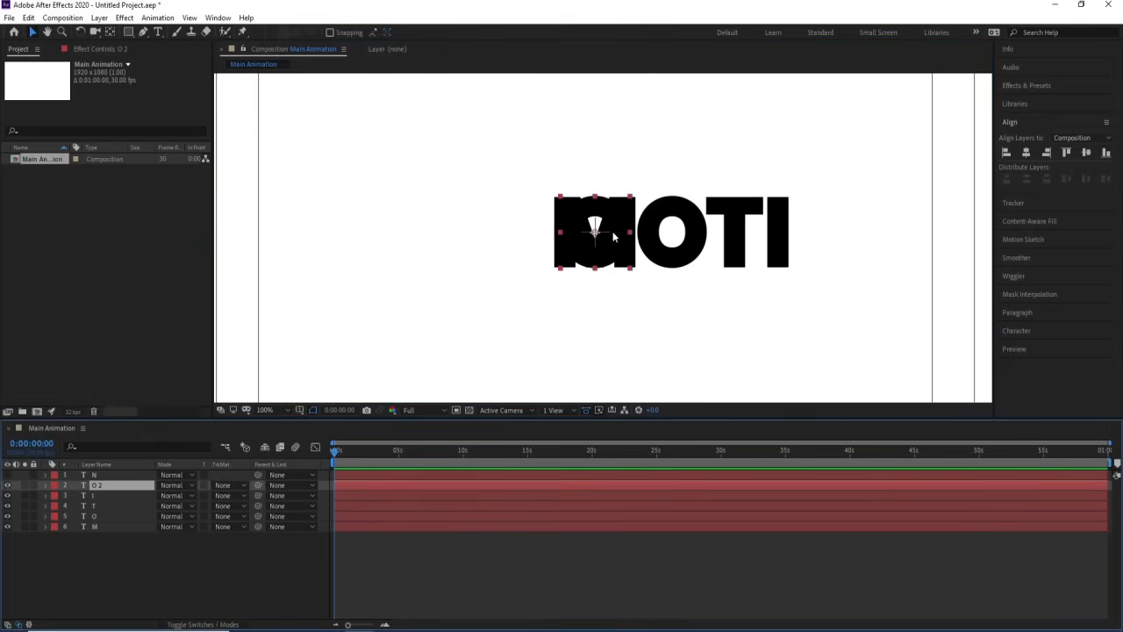
left_click_drag(610, 242, 841, 242)
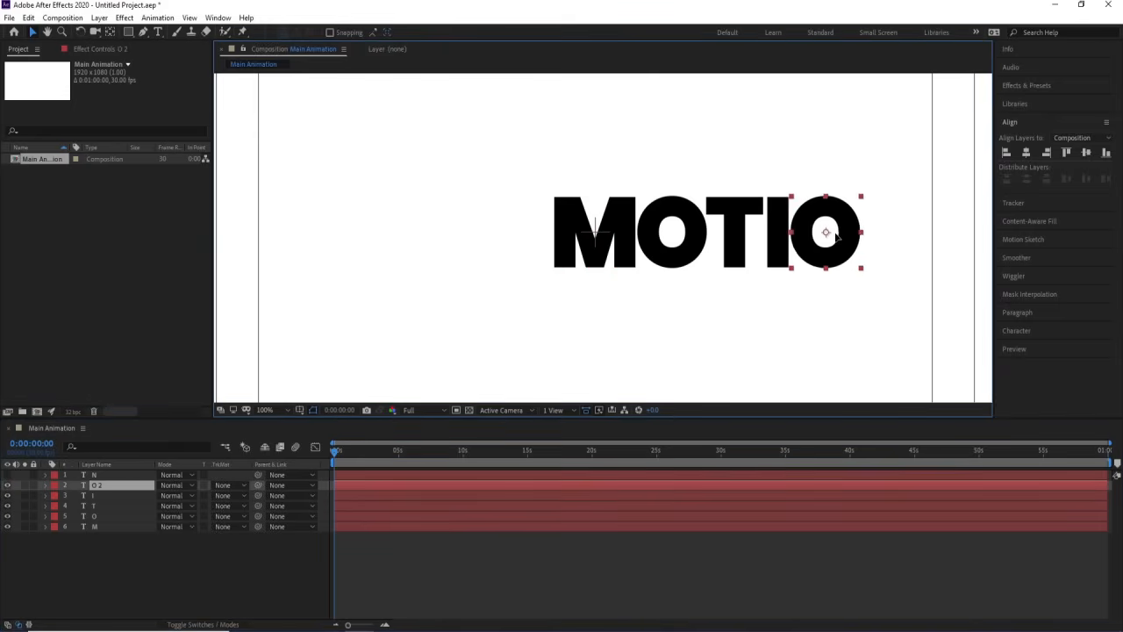
left_click(7, 475)
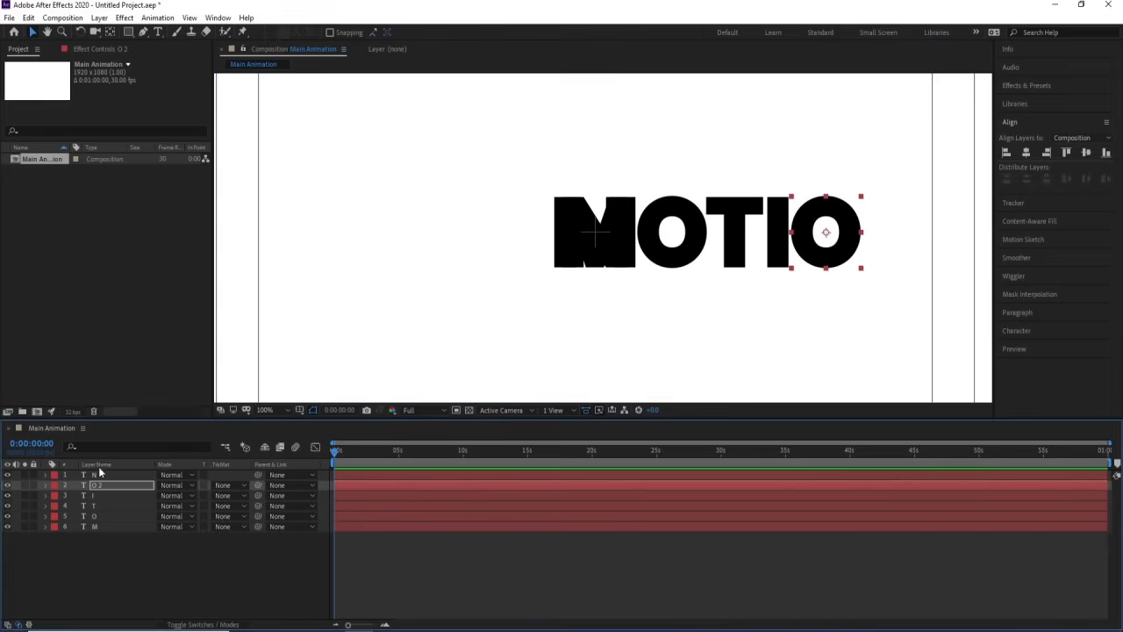
left_click(99, 474)
left_click_drag(597, 239, 898, 238)
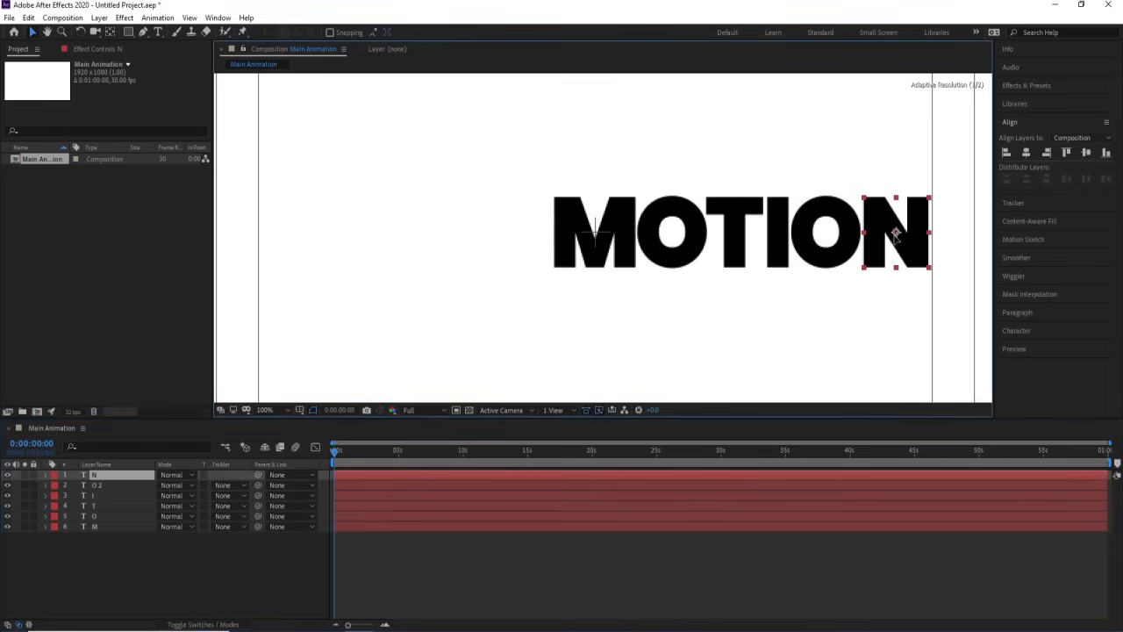
left_click(672, 333)
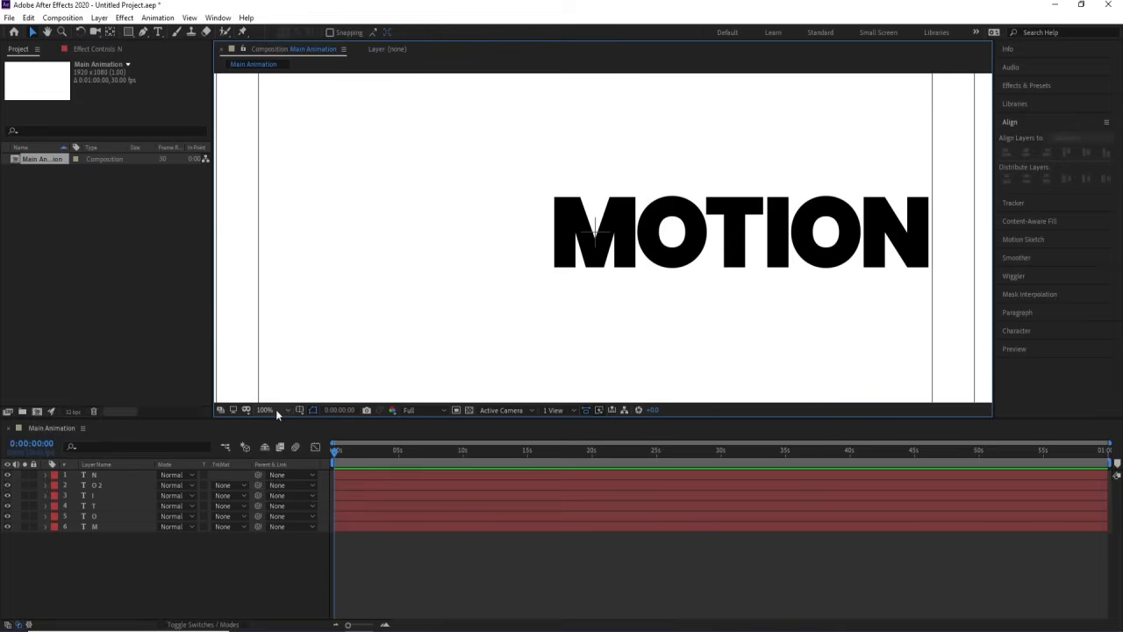
Select all the letters and move them together so the word MOTION is centered in the composition
left_click(274, 409)
left_click(268, 200)
left_click_drag(801, 325, 556, 228)
left_click(105, 558)
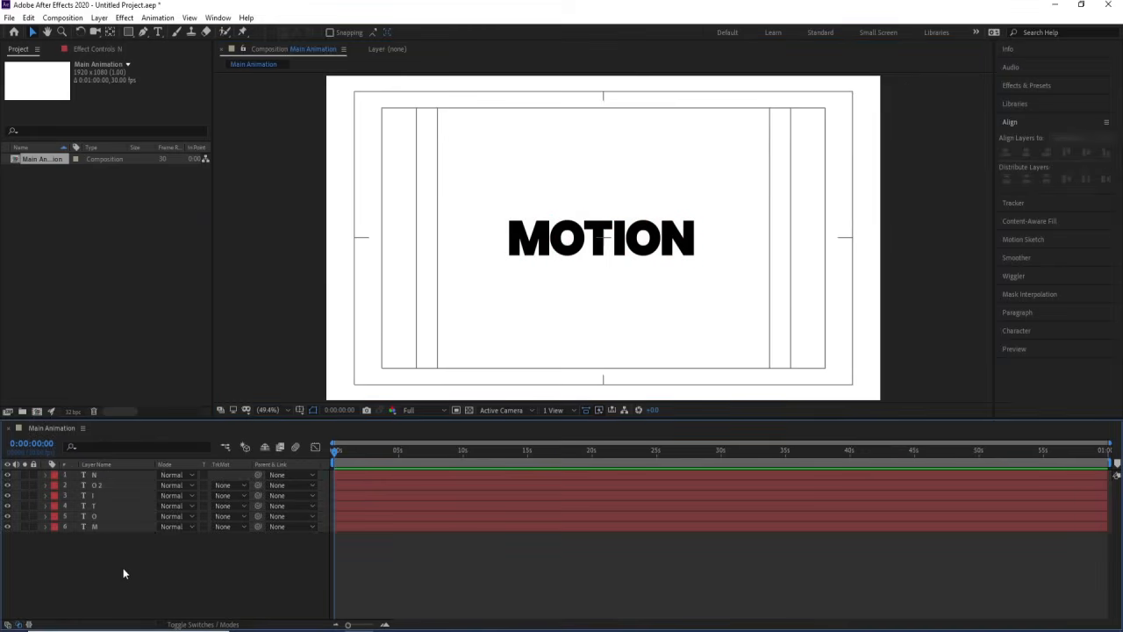
Separate the Position property into X and Y dimensions on all six letter layers, and collapse the layers
left_click_drag(136, 577, 59, 445)
key("p")
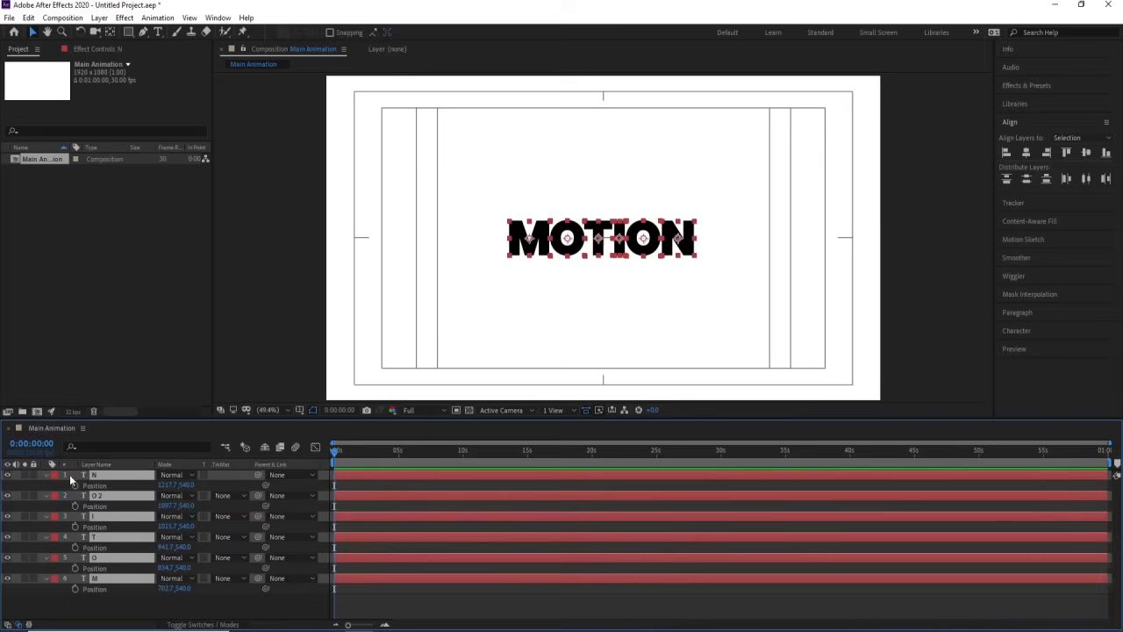
left_click(96, 475)
left_click(99, 495, "ctrl")
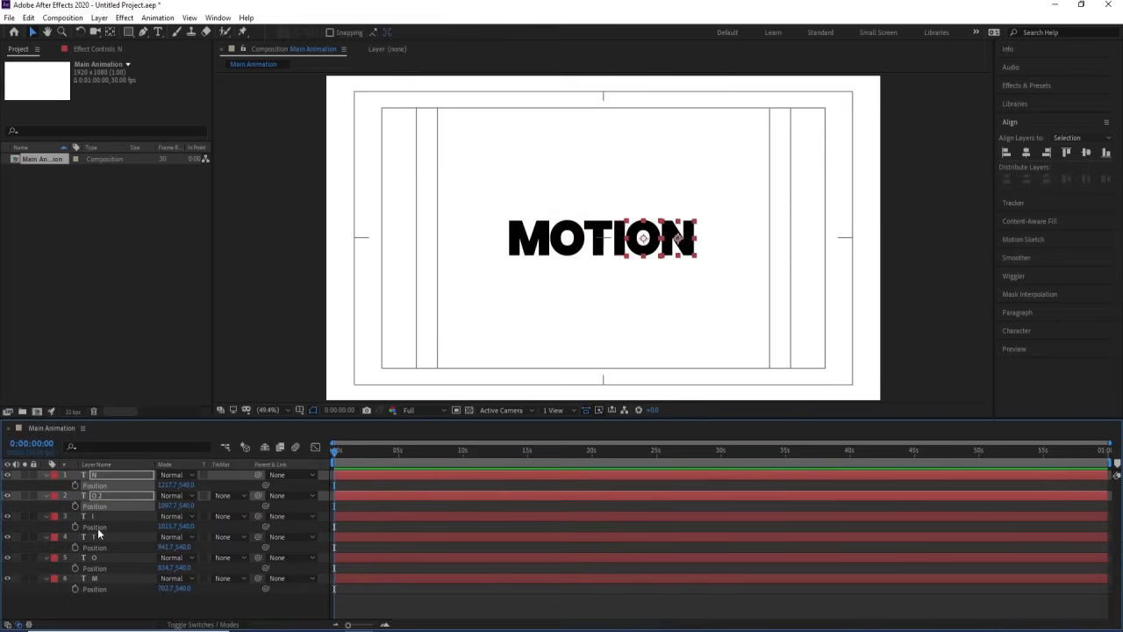
left_click(97, 517, "ctrl")
left_click(98, 537, "ctrl")
left_click(97, 558, "ctrl")
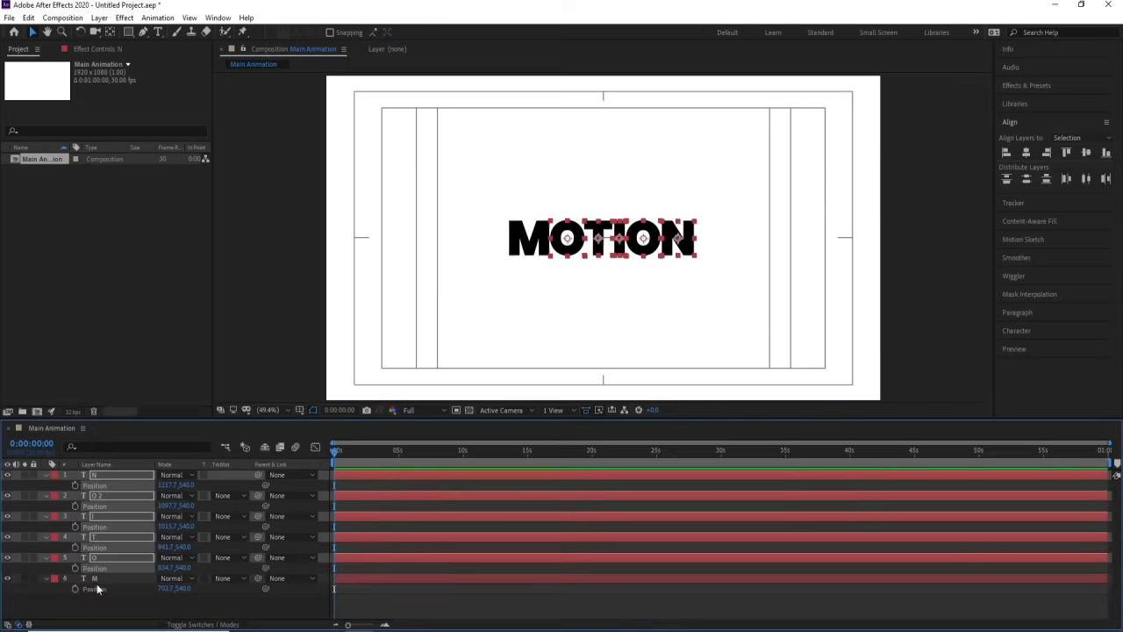
left_click(95, 579, "ctrl")
right_click(92, 591)
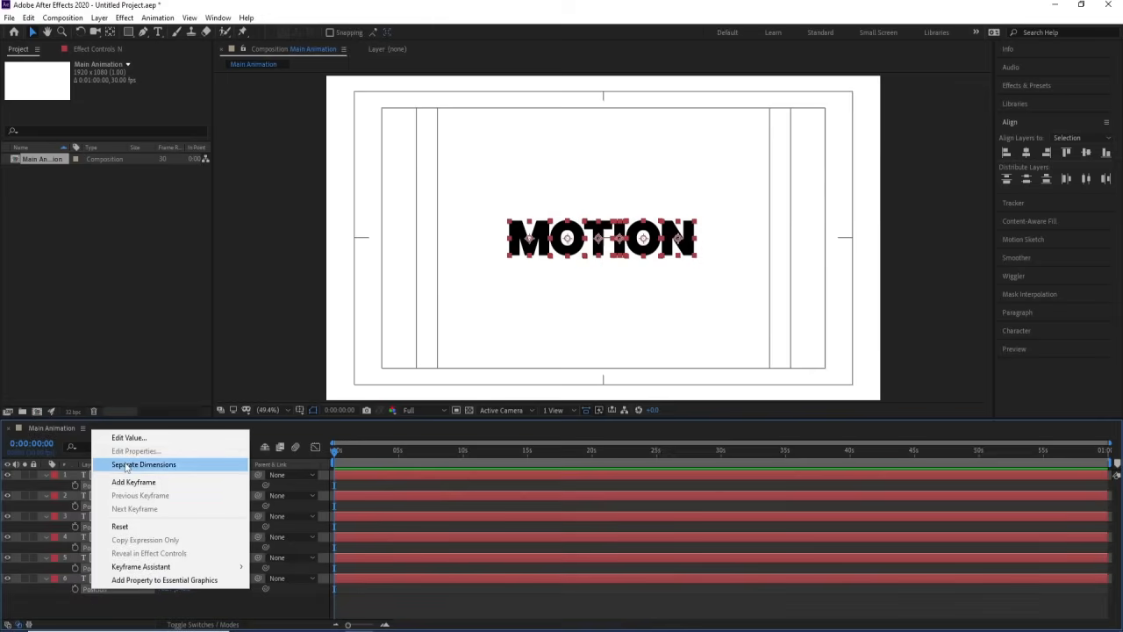
left_click(132, 462)
left_click(379, 489)
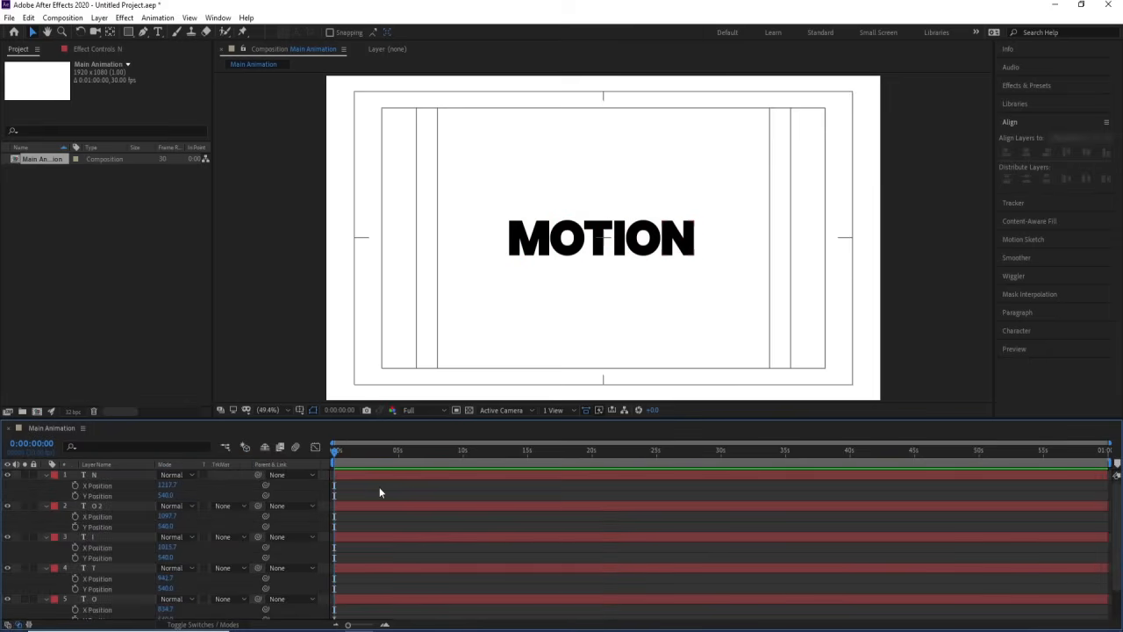
key("u")
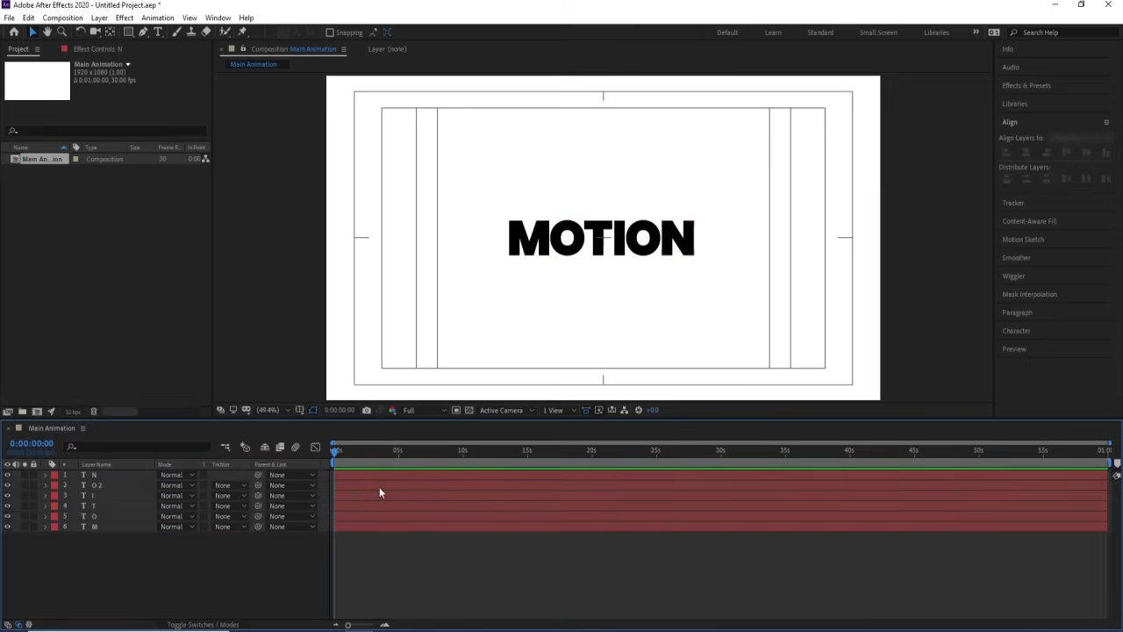
Move the M layer's anchor point to the letter's bottom-left corner with the Pan Behind tool
left_click(539, 250)
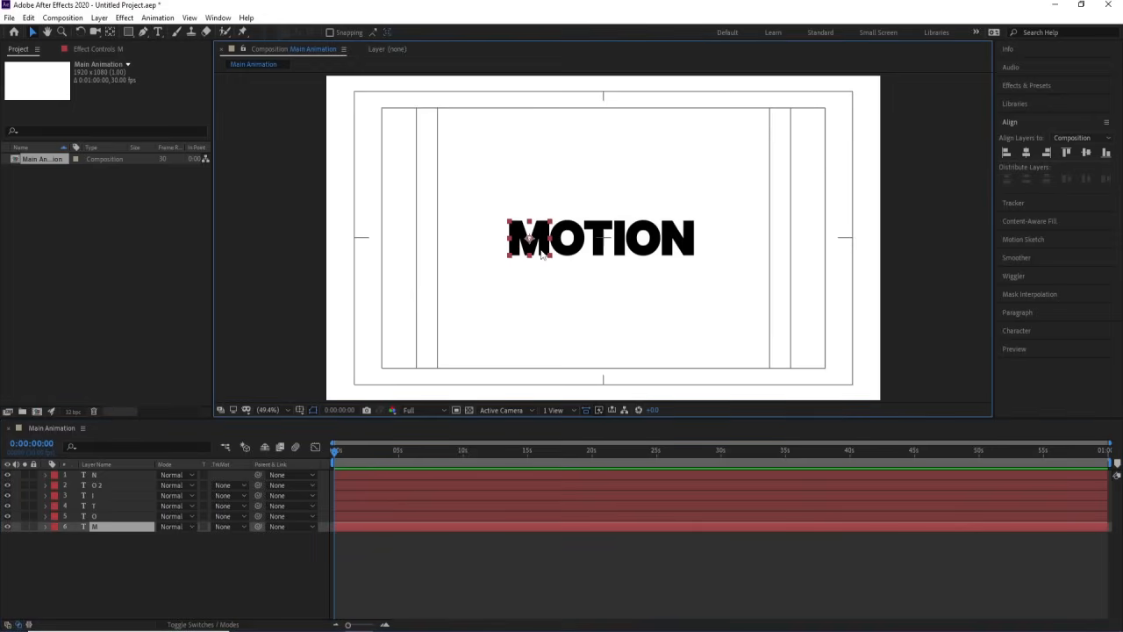
key("y")
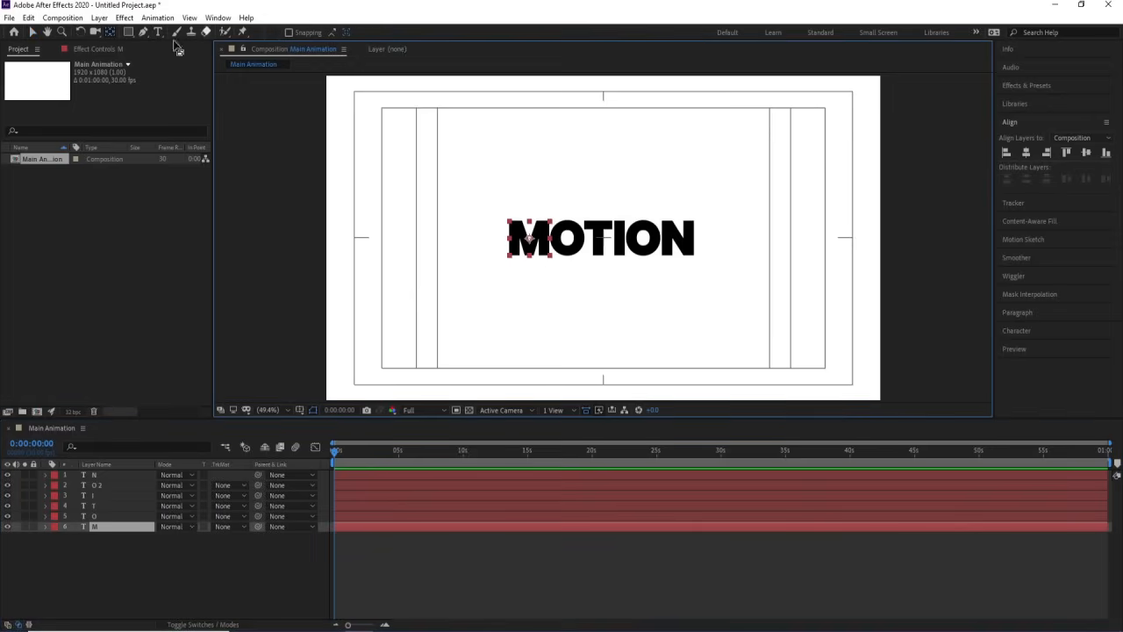
scroll(558, 263, "up", 2)
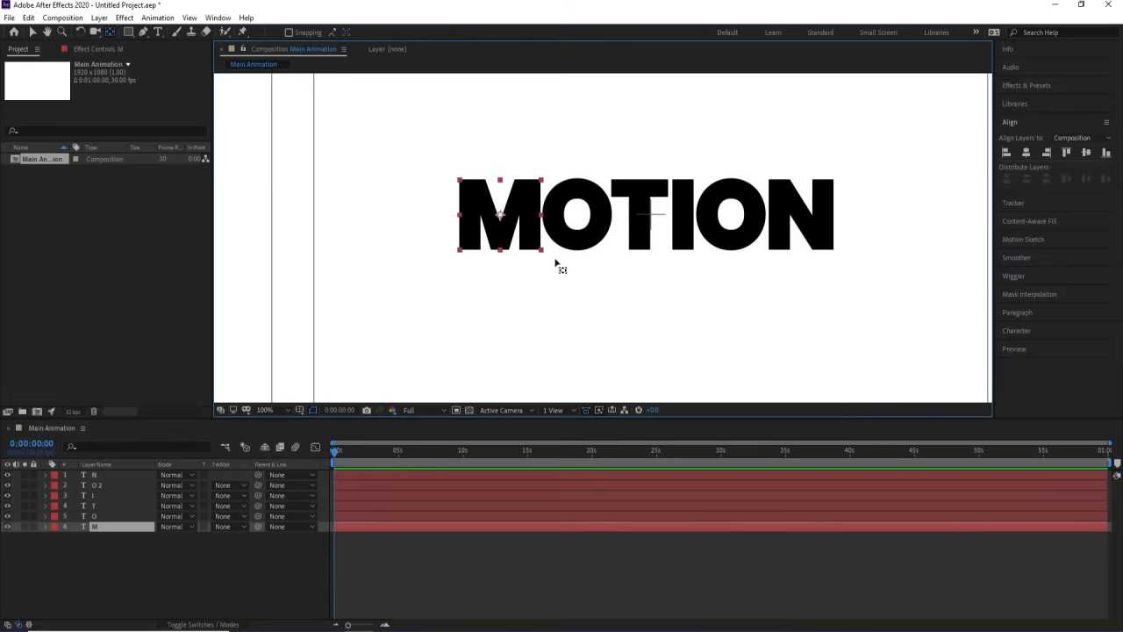
left_click_drag(448, 175, 368, 244)
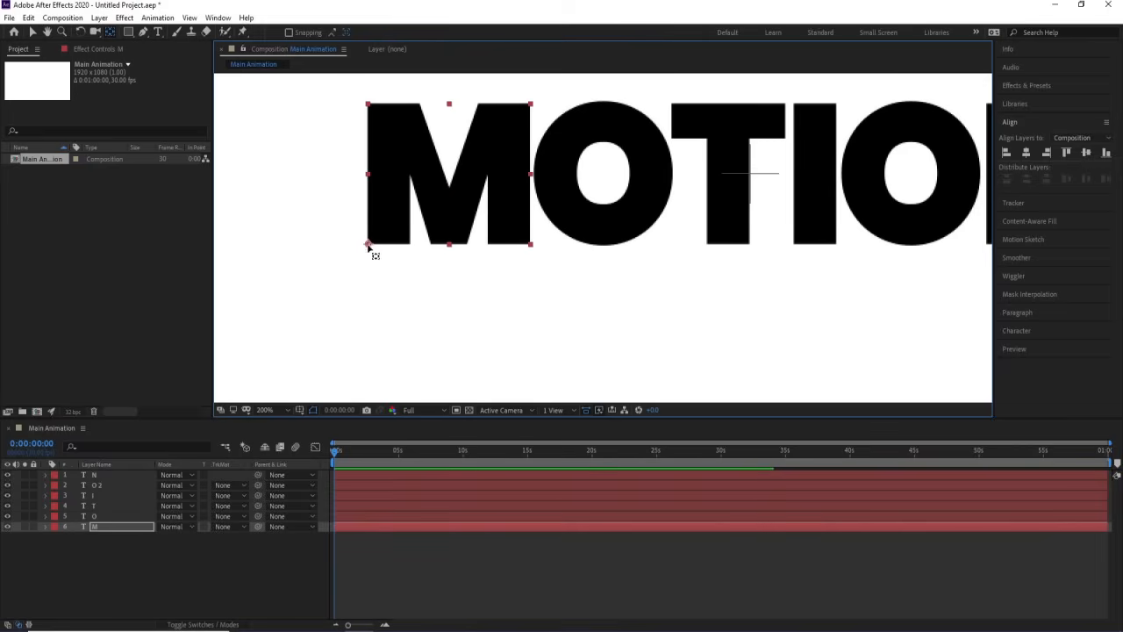
left_click(262, 410)
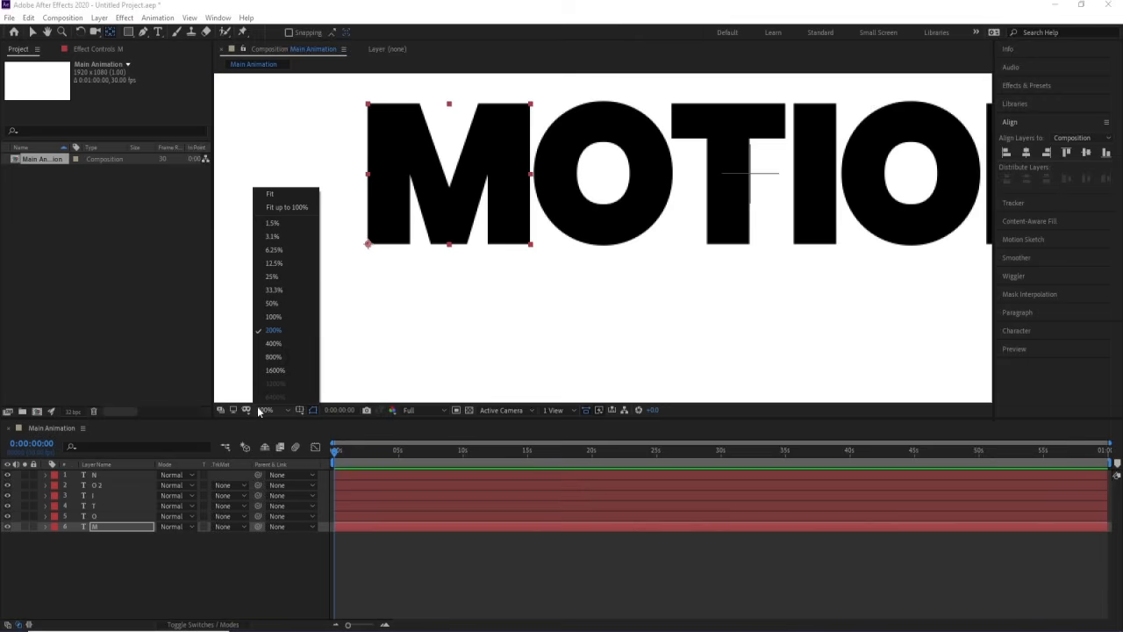
left_click(269, 196)
left_click(78, 566)
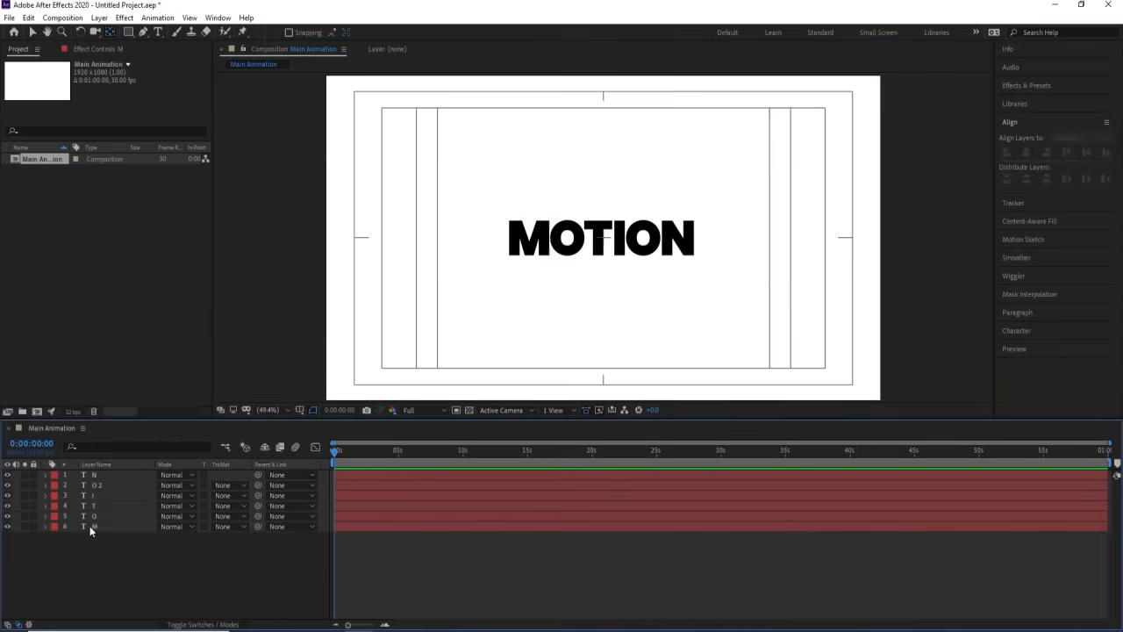
Add Y Position keyframes to the M layer at 0 seconds and at 0:00:01:00
left_click(89, 526)
key("p")
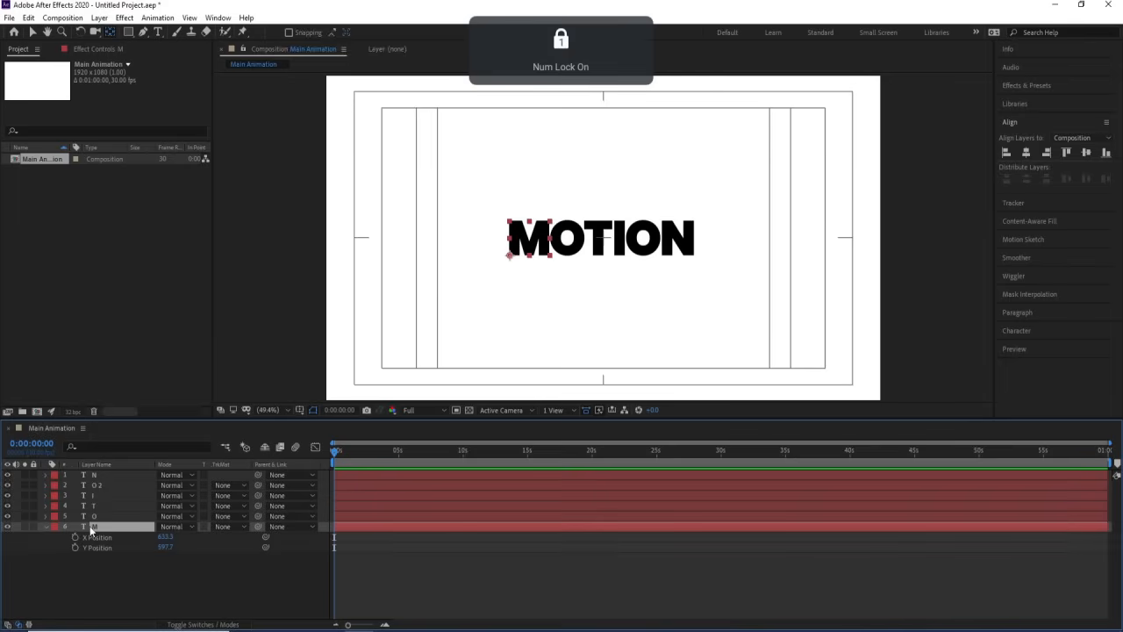
left_click(76, 548)
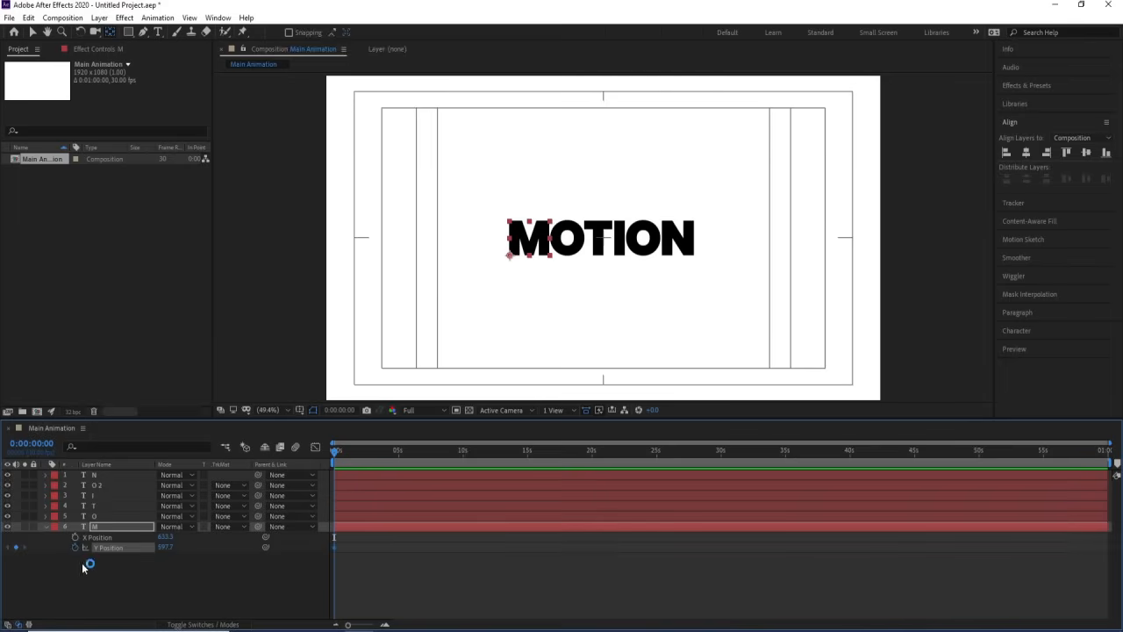
left_click(134, 583)
key("equal")
key("equal")
key("equal")
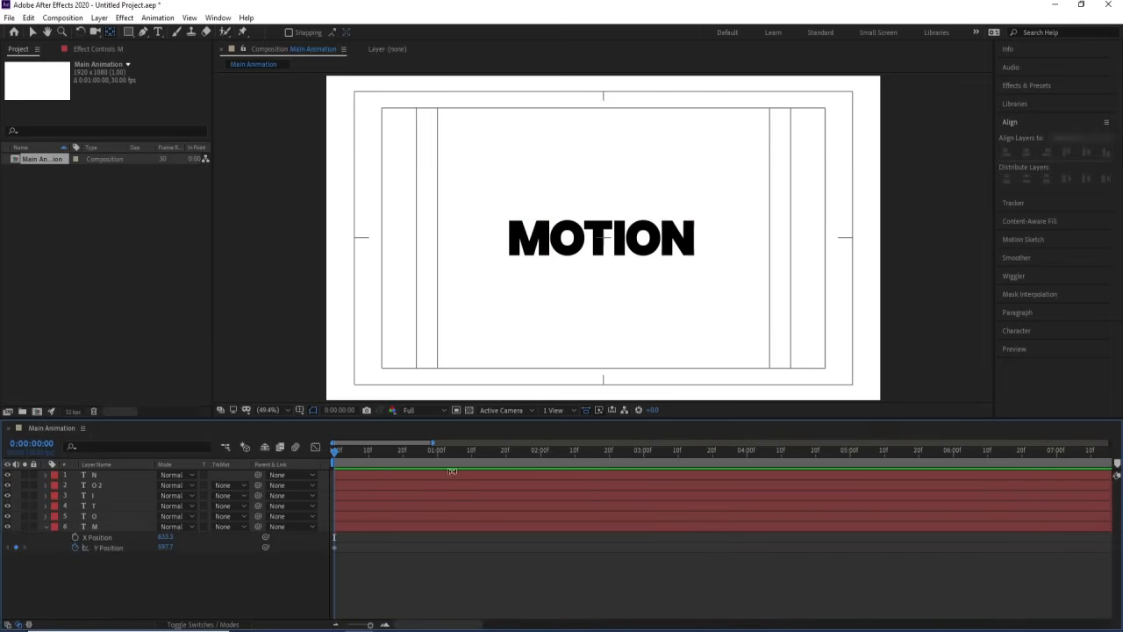
left_click(437, 455)
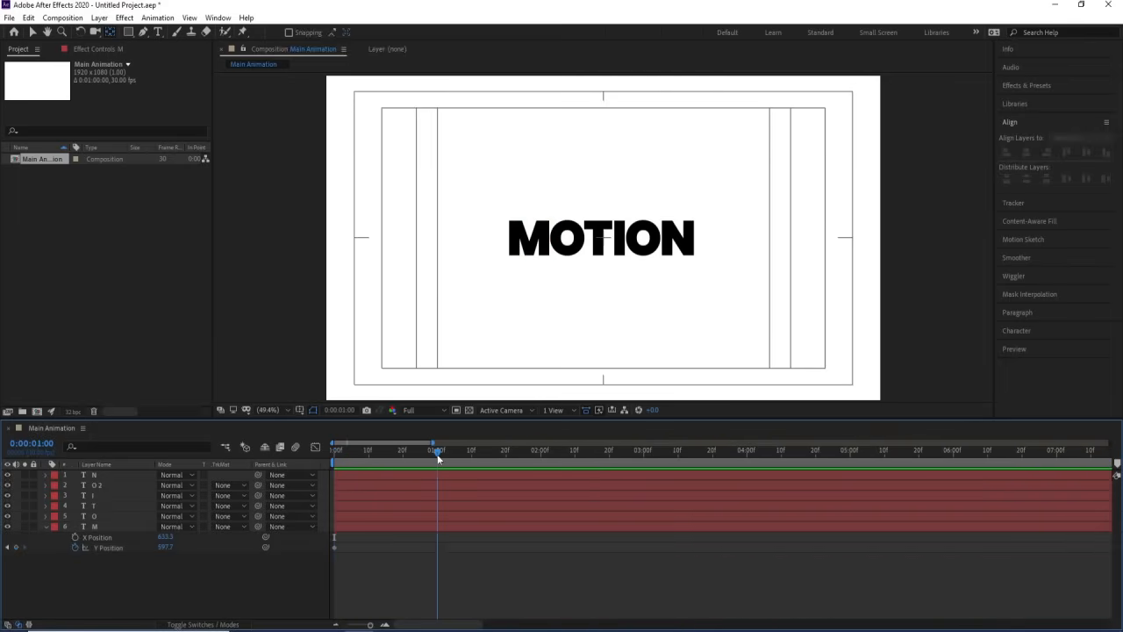
left_click(15, 547)
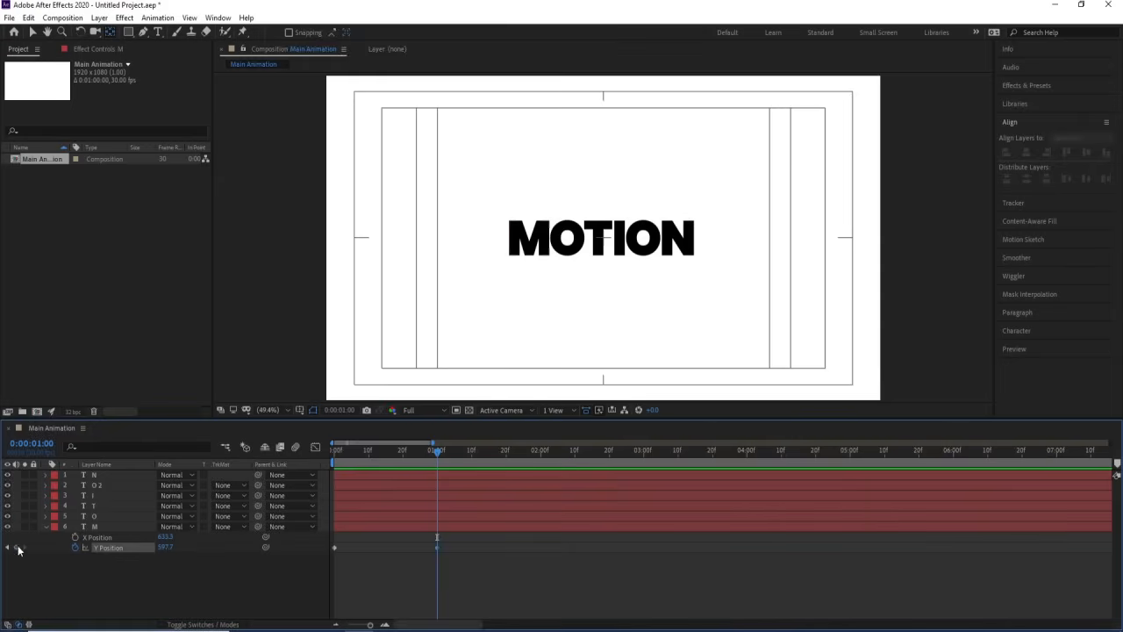
Add a Y Position keyframe to the M layer at 0:00:01:20 and raise the letter slightly at 0:00:01:10
left_click(505, 452)
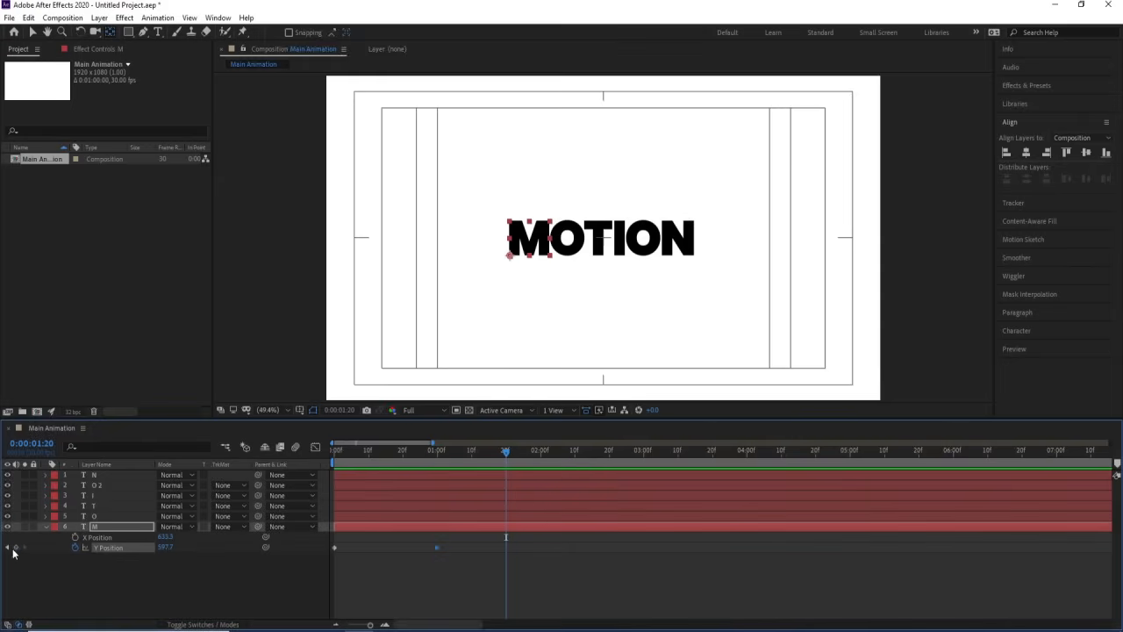
left_click(471, 451)
left_click_drag(168, 547, 131, 548)
Set the M layer's Y Position to 367.7 at 0 seconds, and apply Easy Ease to all its Y Position keyframes
key("Home")
left_click_drag(35, 542, 17, 542)
left_click_drag(167, 548, 365, 568)
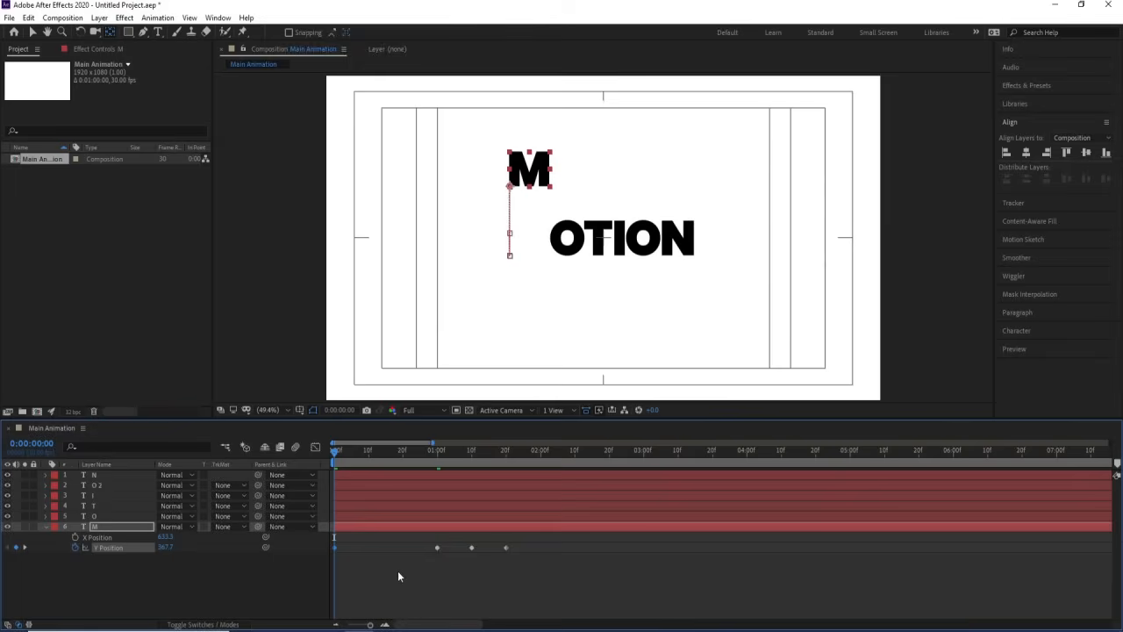
left_click(465, 572)
left_click_drag(496, 583, 428, 540)
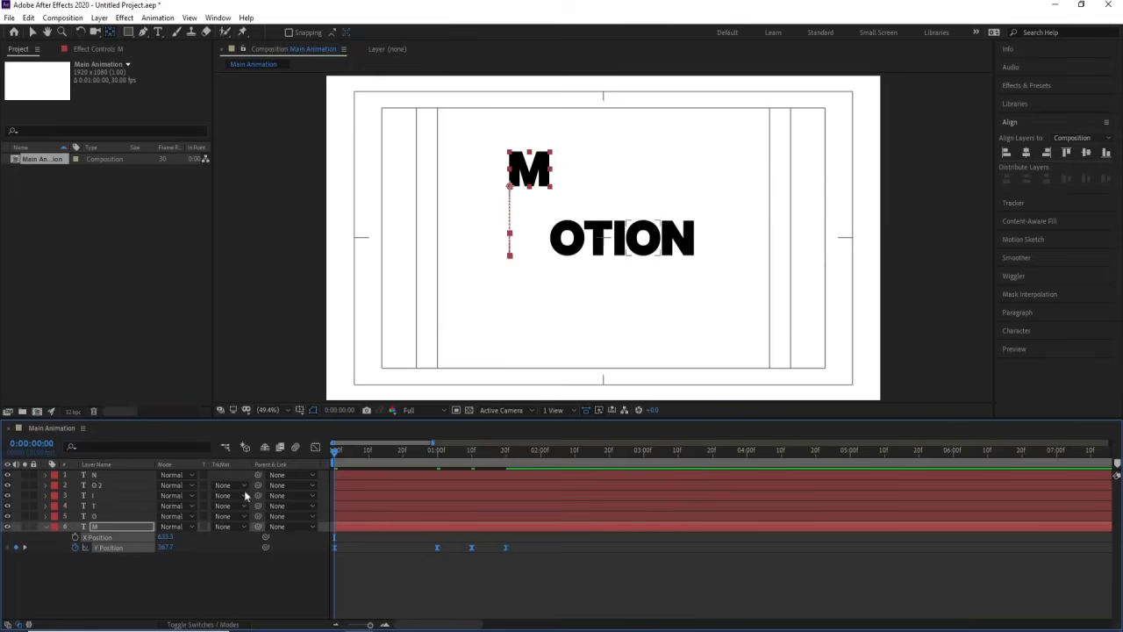
In the Graph Editor's speed graph, reshape the M's first Y Position curve so its speed peaks just before the one-second keyframe
left_click(315, 448)
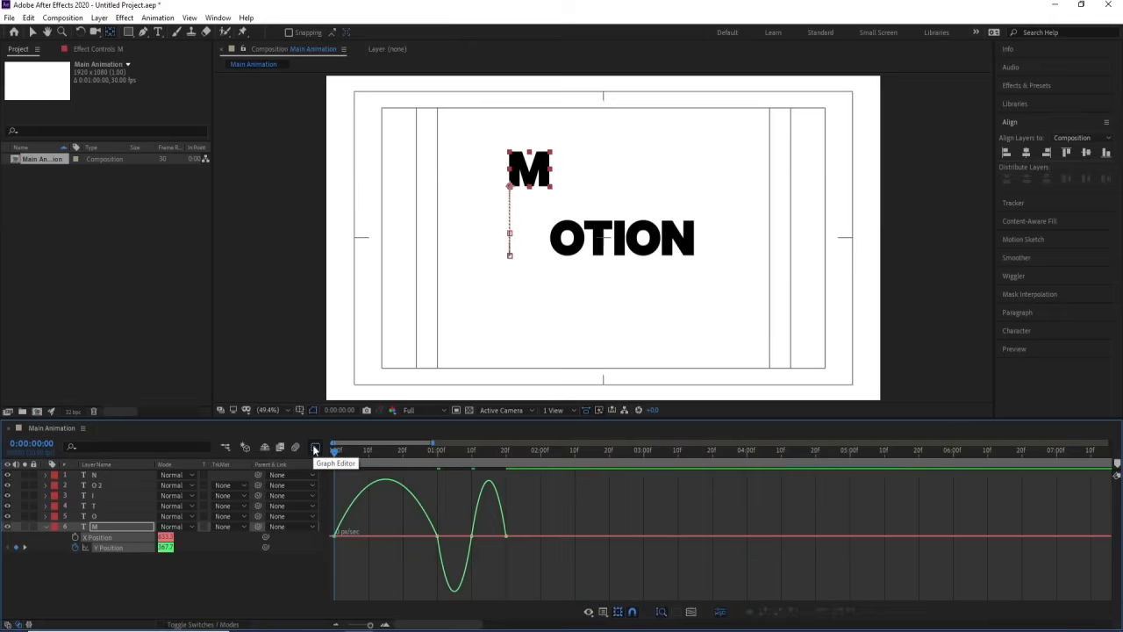
right_click(375, 545)
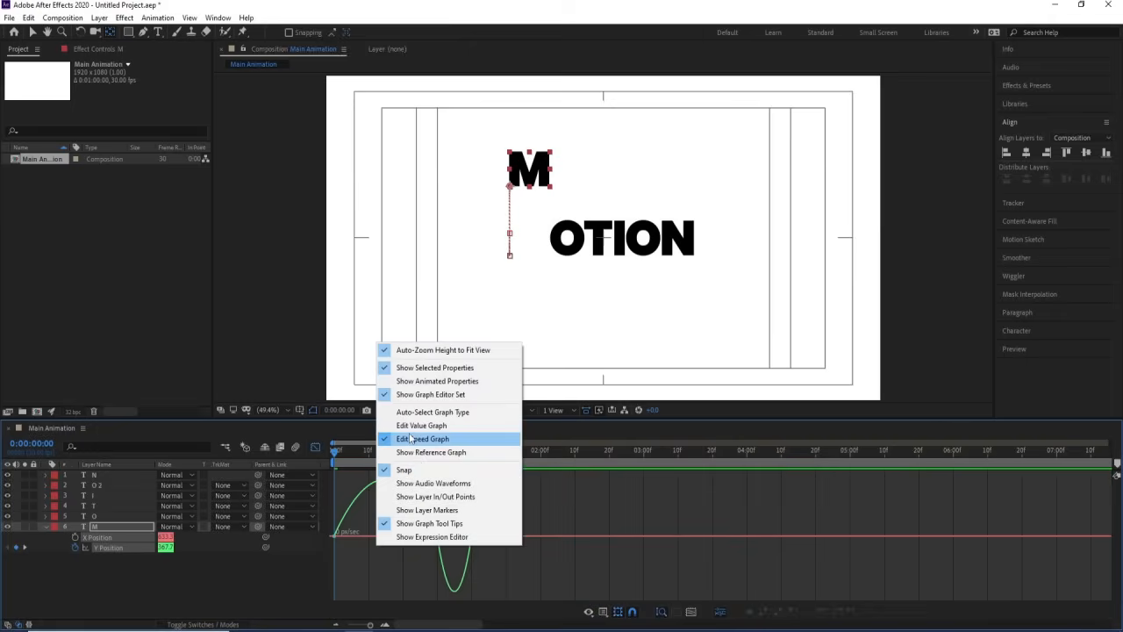
left_click(353, 537)
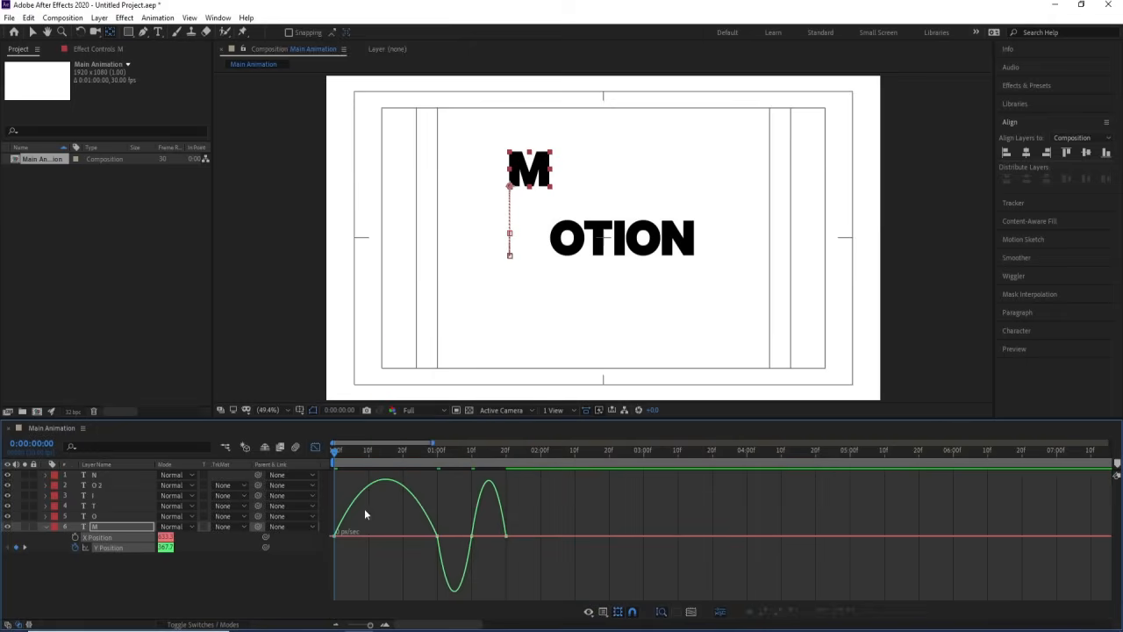
left_click_drag(370, 507, 432, 563)
left_click(424, 563)
key("equal")
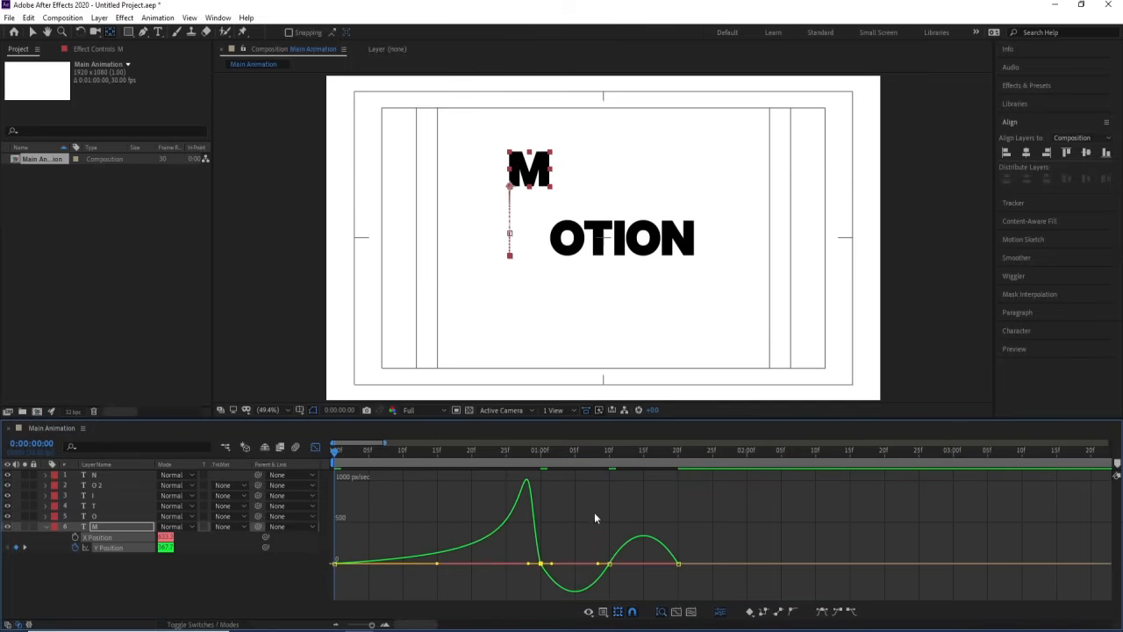
Reshape the M's other speed curves to peak right after the one-second keyframe and just before 0:00:01:20, and play the animation
left_click(609, 562)
left_click_drag(597, 564, 665, 538)
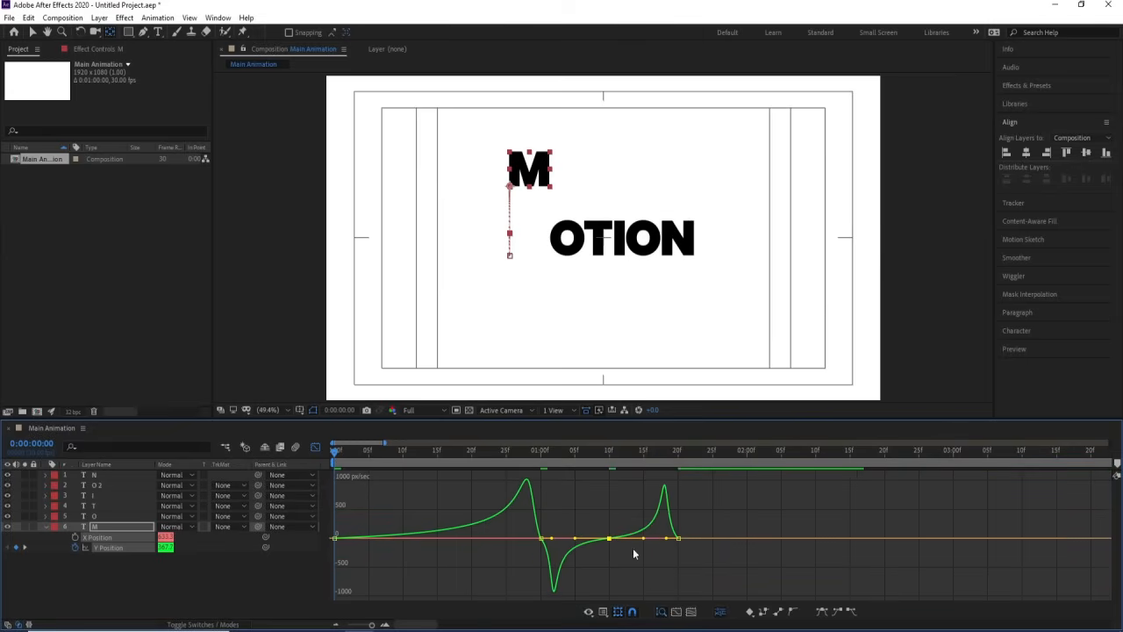
left_click_drag(555, 511, 528, 559)
left_click_drag(553, 542, 530, 539)
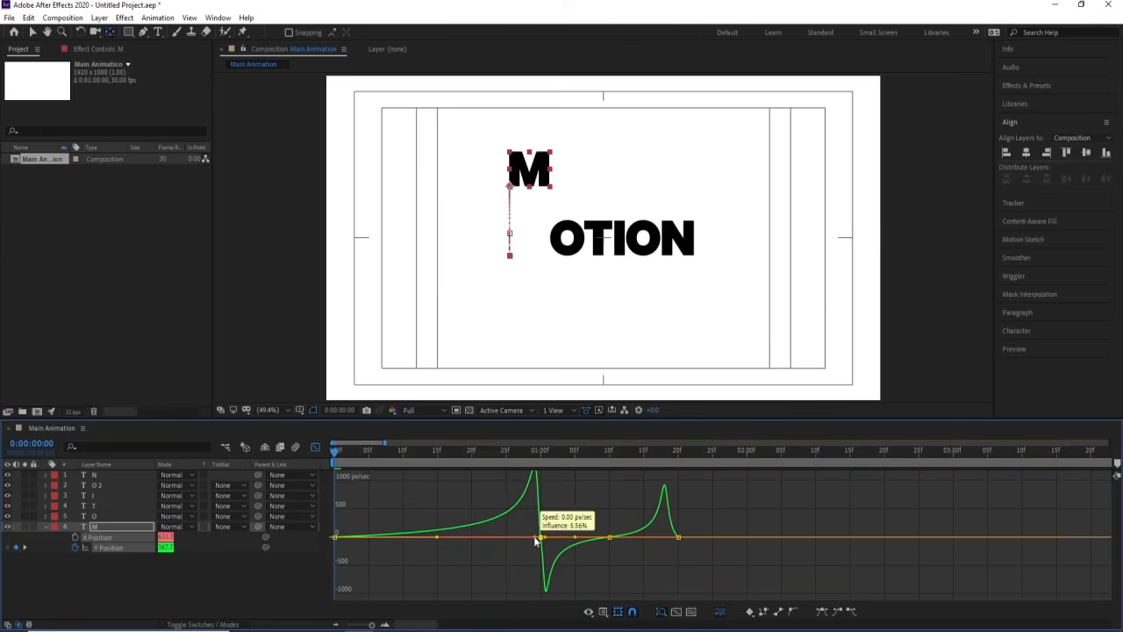
left_click_drag(729, 535, 676, 544)
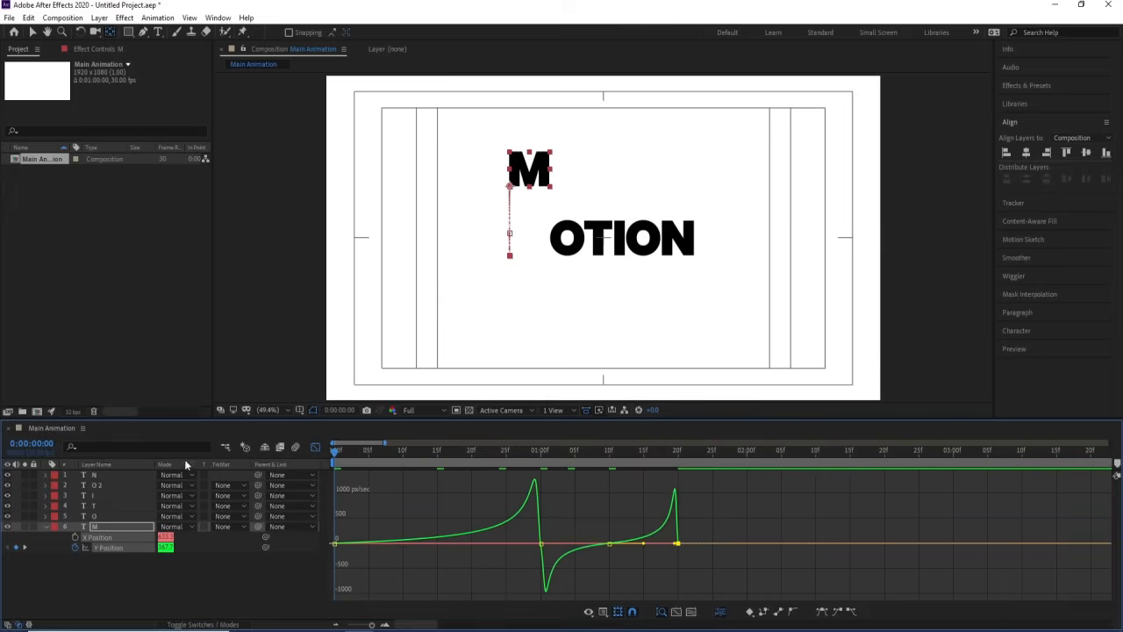
key("space")
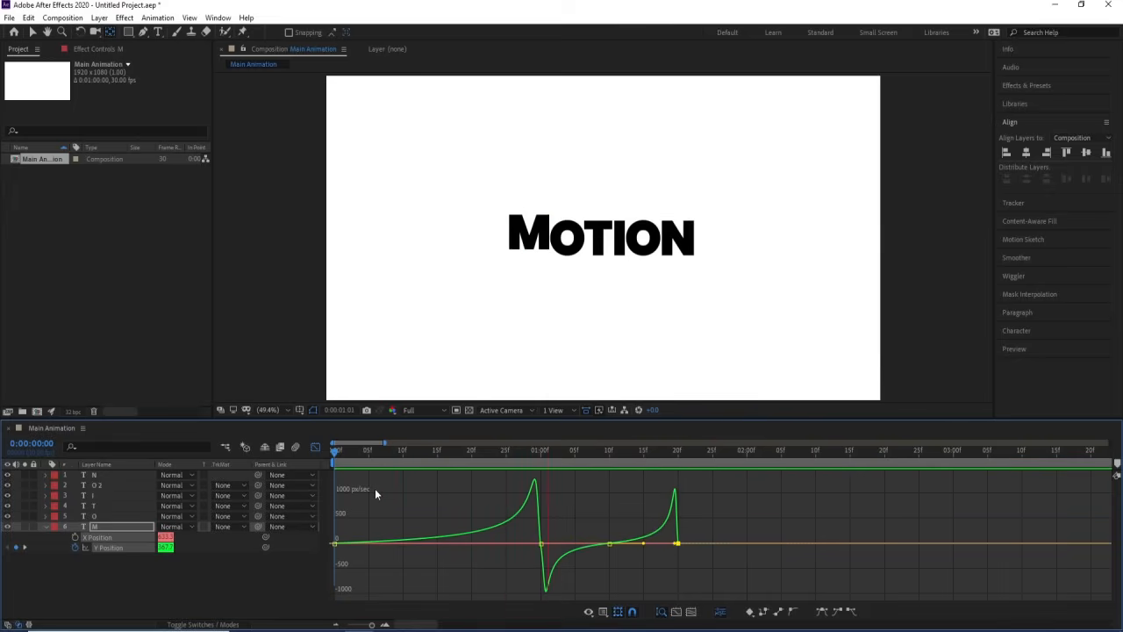
key("space")
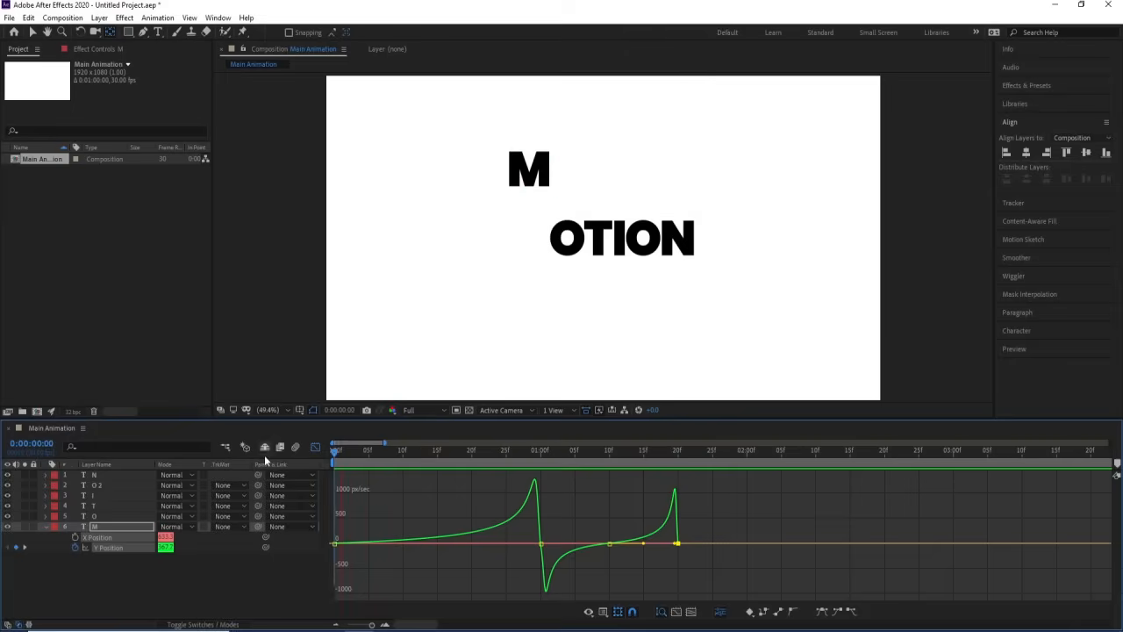
key("space")
left_click(317, 447)
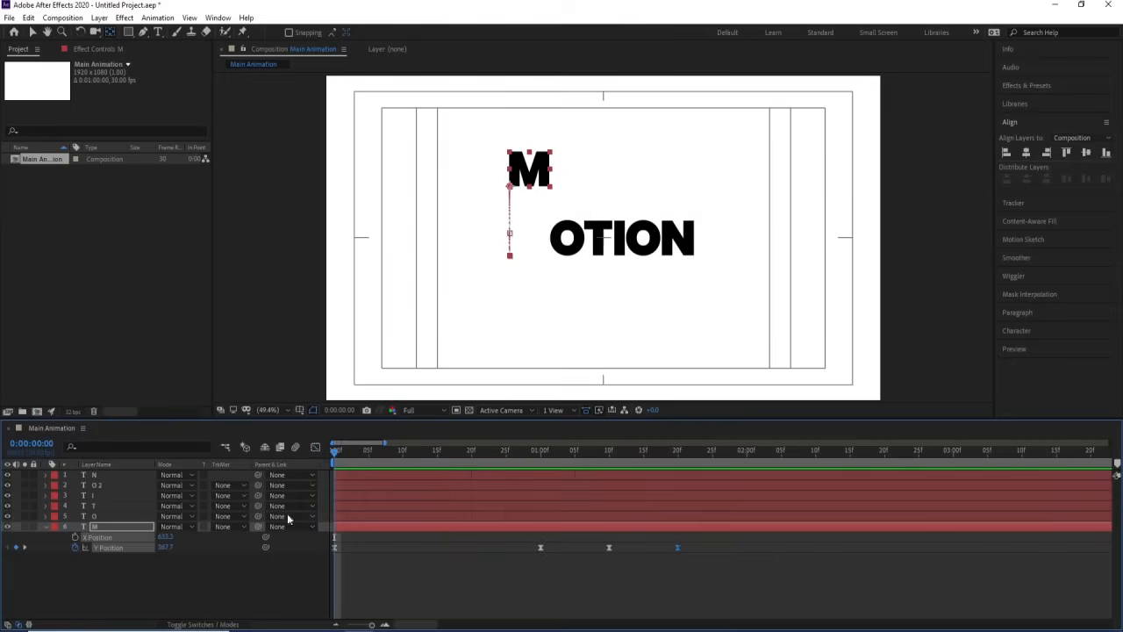
Raise the M's starting Y Position at 0 seconds close to the upper frame edge and preview the longer drop
left_click_drag(168, 544, 145, 544)
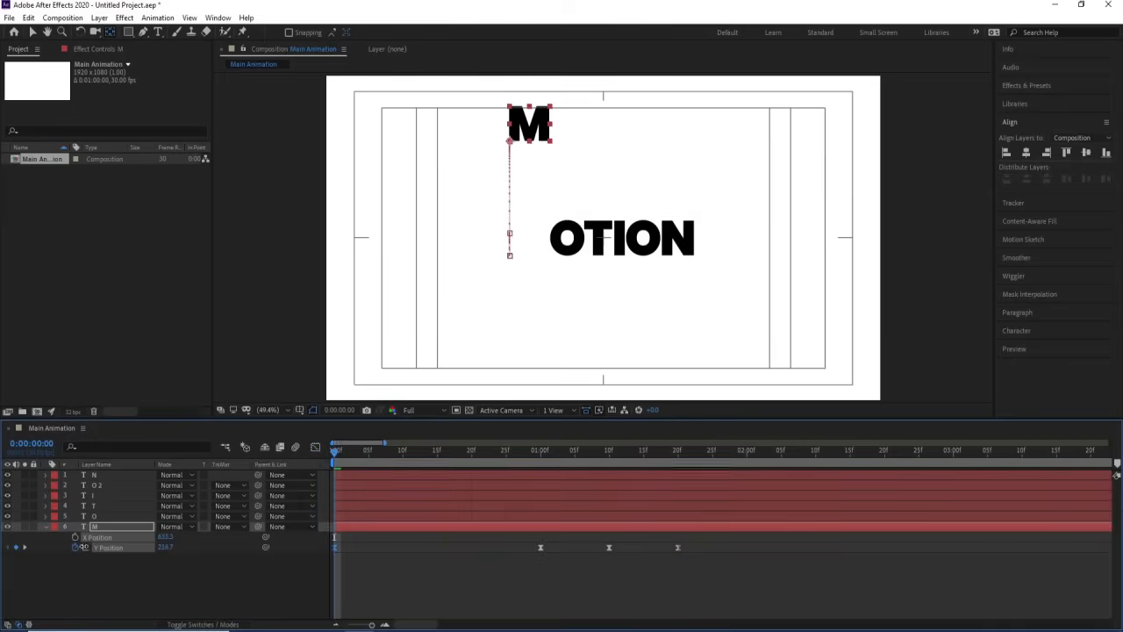
key("space")
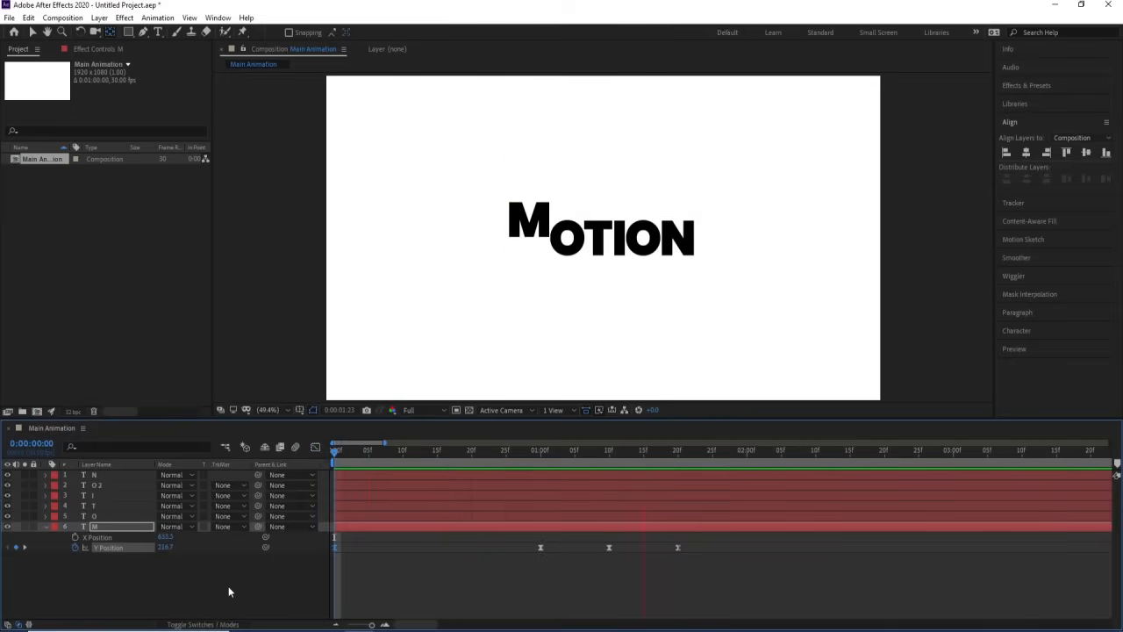
left_click(680, 494)
Trim the start of the first O layer to 0:00:01:00 and add a Y Position keyframe there
left_click_drag(674, 452, 541, 449)
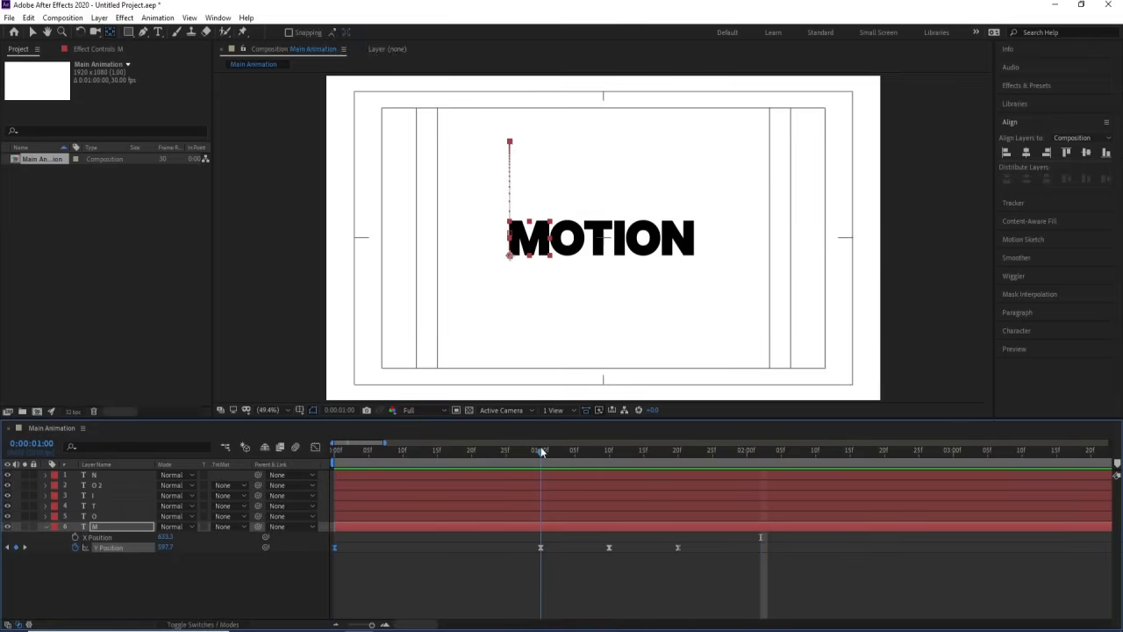
left_click(542, 516)
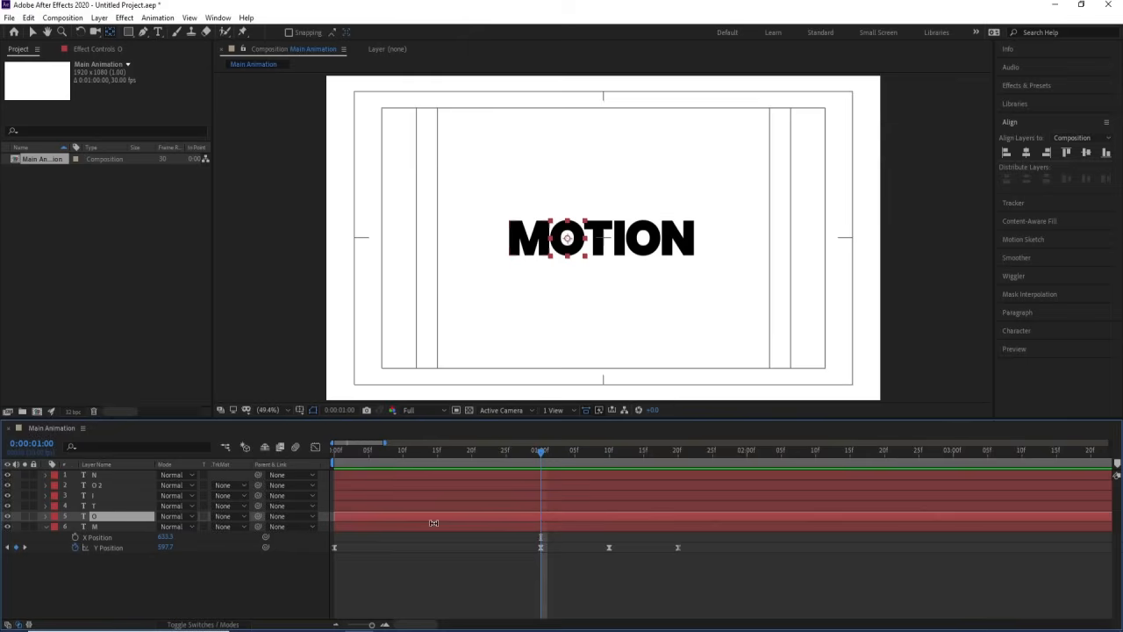
key("alt+bracketleft")
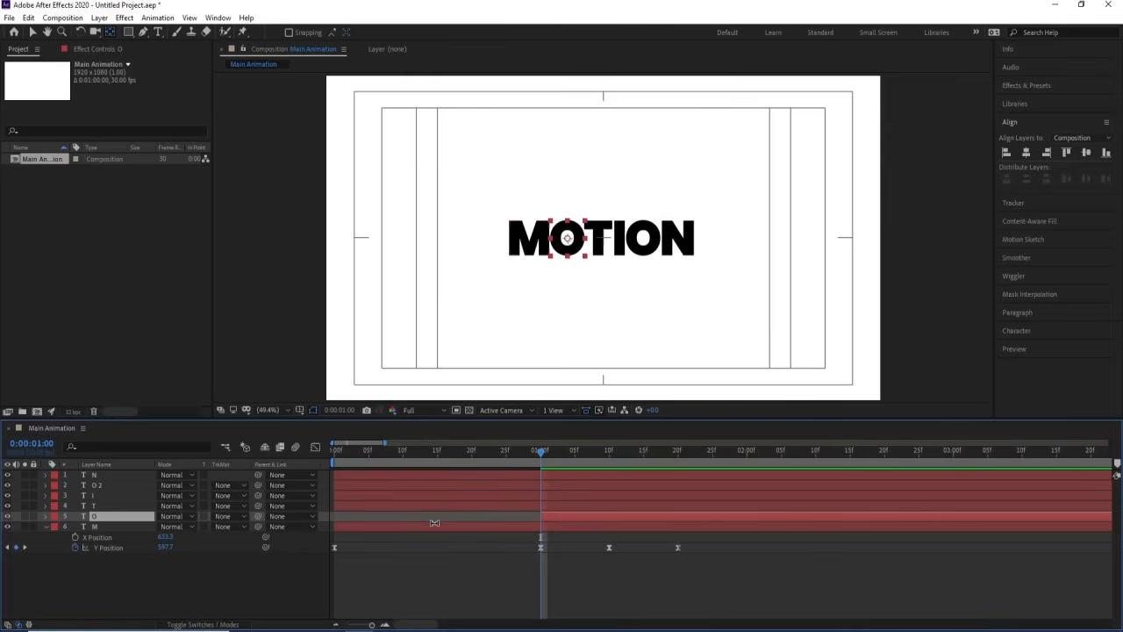
key("u")
left_click(101, 537)
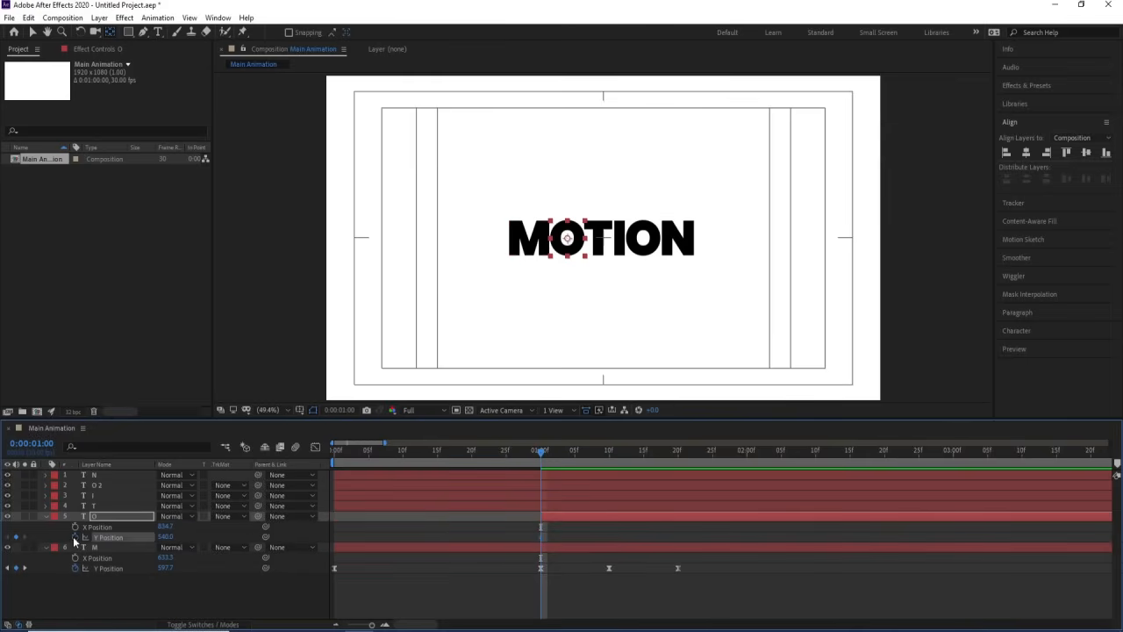
Add a Y Position keyframe to the O layer at 0:00:02:05 and raise the letter to 478.0
key("minus")
key("minus")
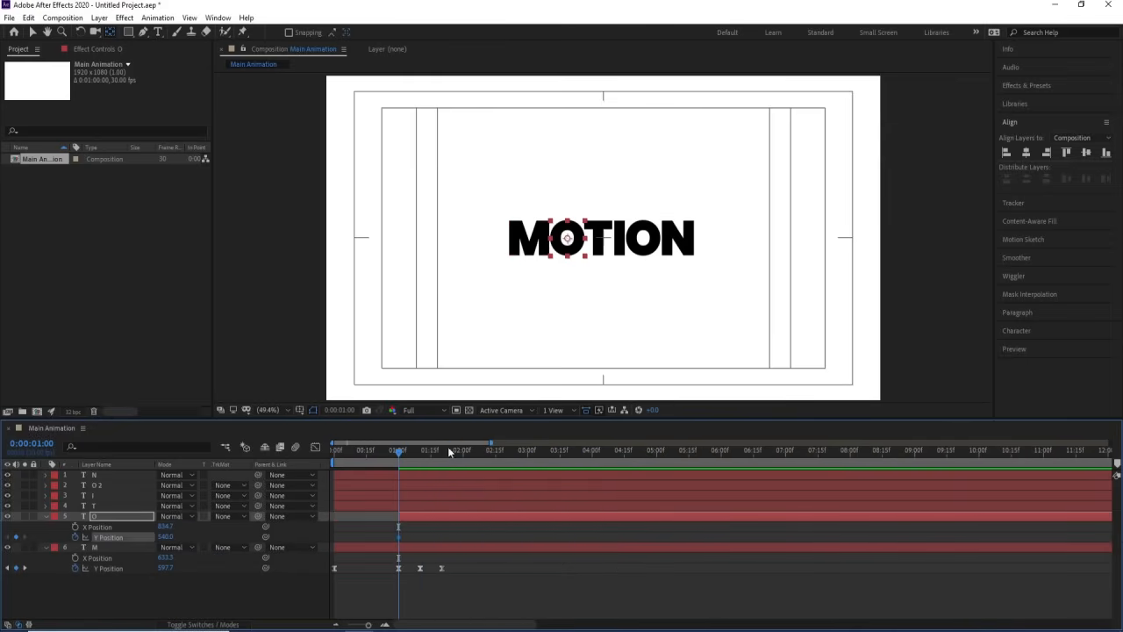
left_click_drag(449, 451, 474, 451)
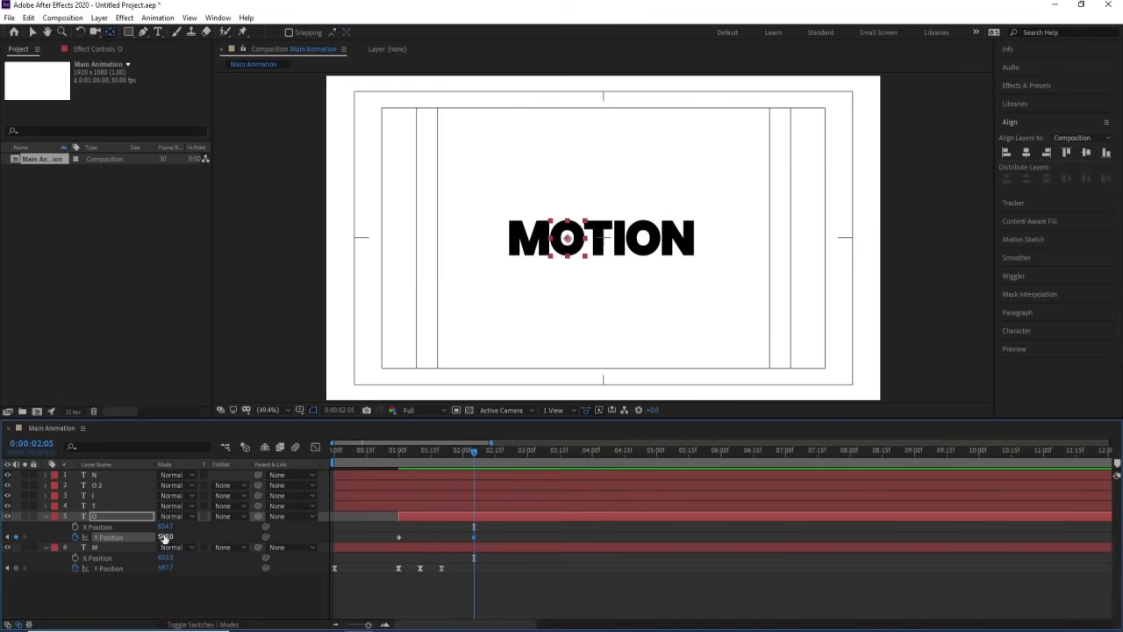
left_click_drag(164, 536, 125, 530)
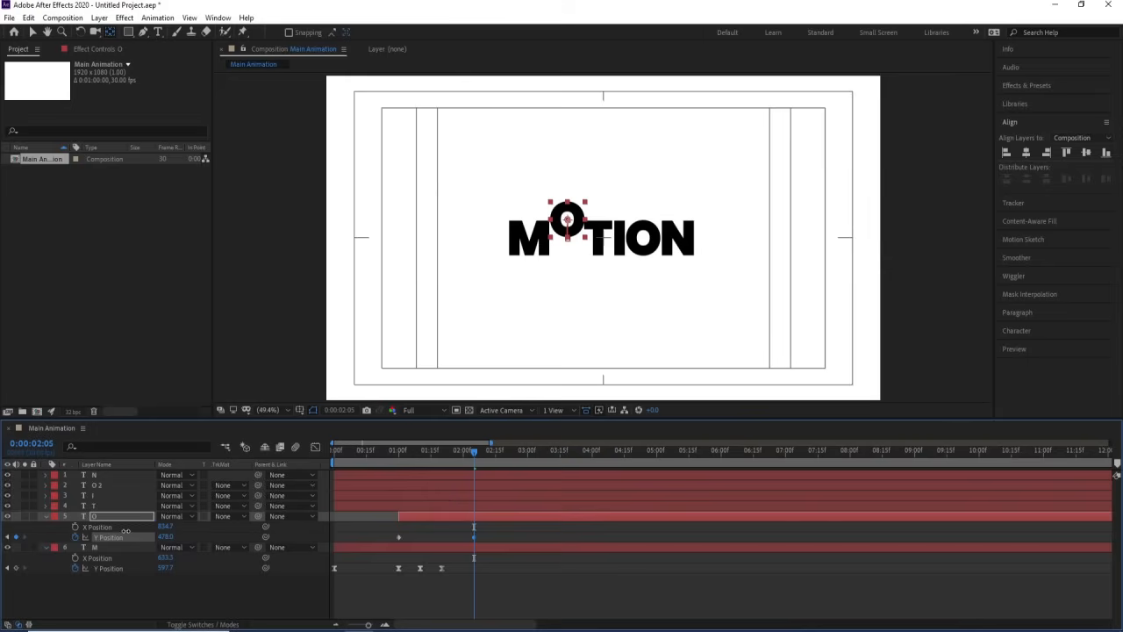
Move the O flush against the M's upper corner, at X Position 831.2 and Y Position 480.3
scroll(551, 226, "up", 5)
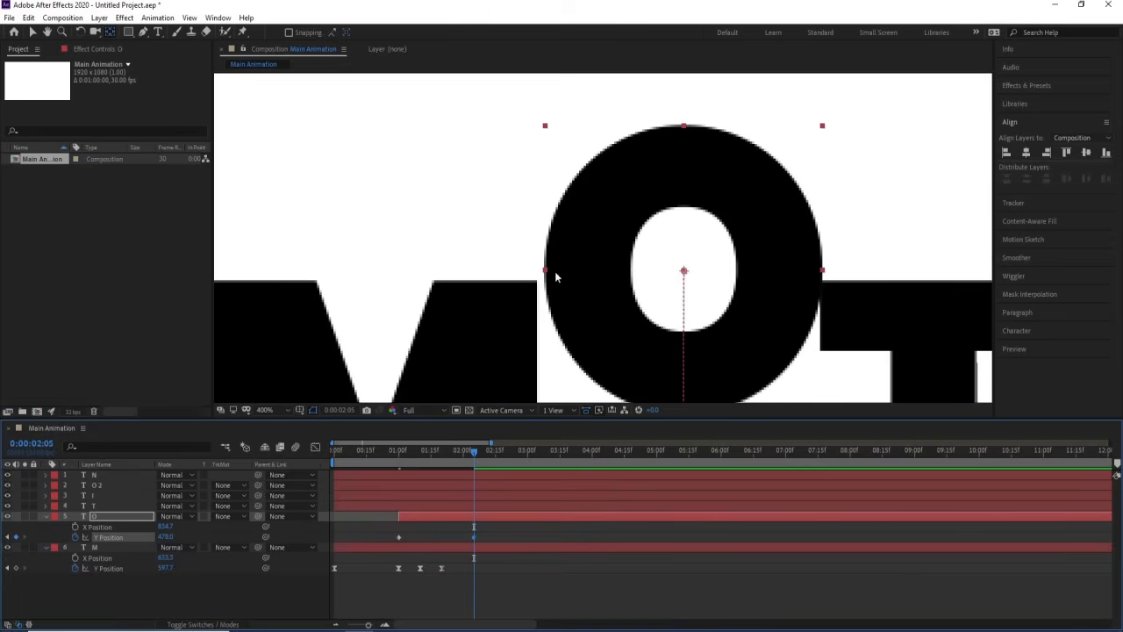
key("v")
left_click_drag(552, 283, 544, 288)
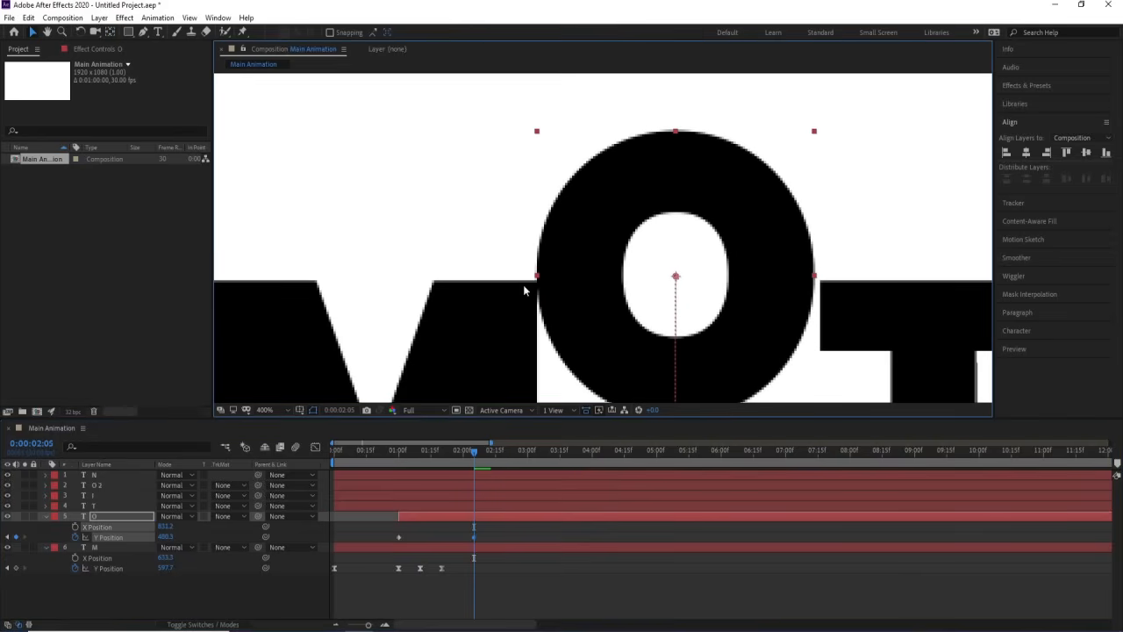
left_click(485, 530)
scroll(560, 280, "down", 2)
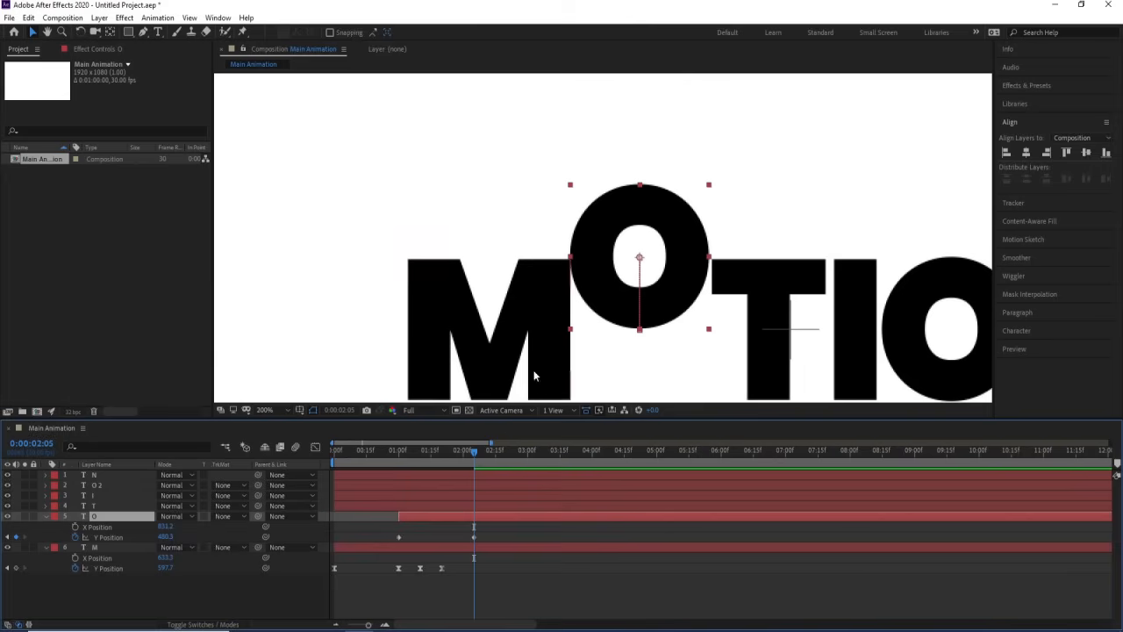
Set the O's Y Position at 0:00:01:00 to -70.0, above the frame, and apply Easy Ease to both its keyframes
key("j")
key("j")
key("j")
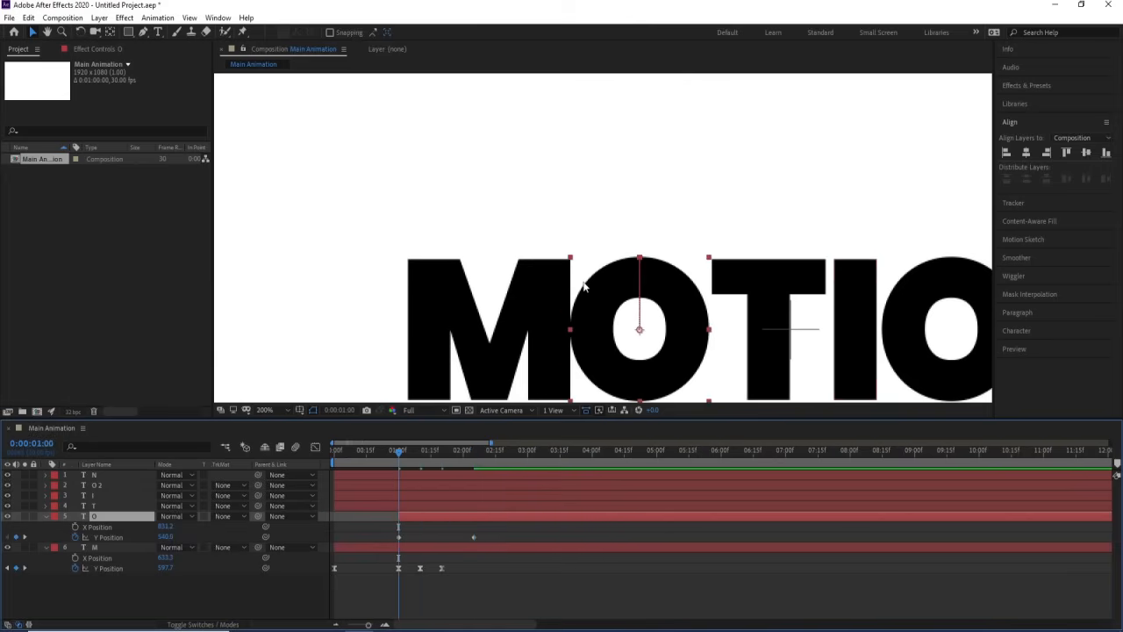
scroll(586, 285, "down", 1)
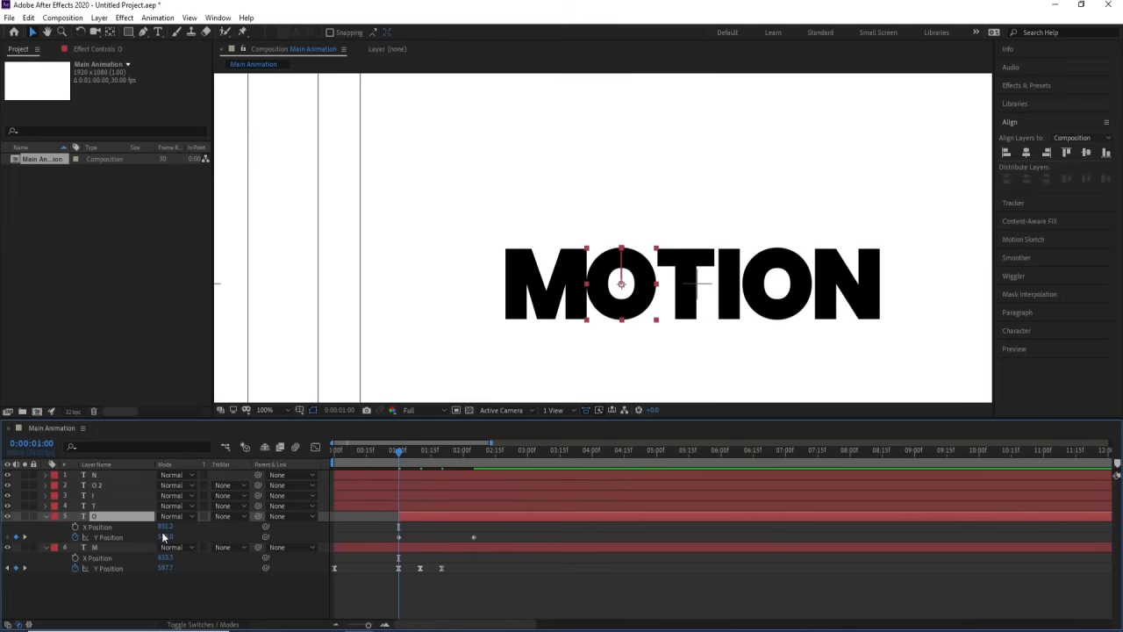
left_click_drag(165, 537, 49, 495)
scroll(565, 271, "down", 1)
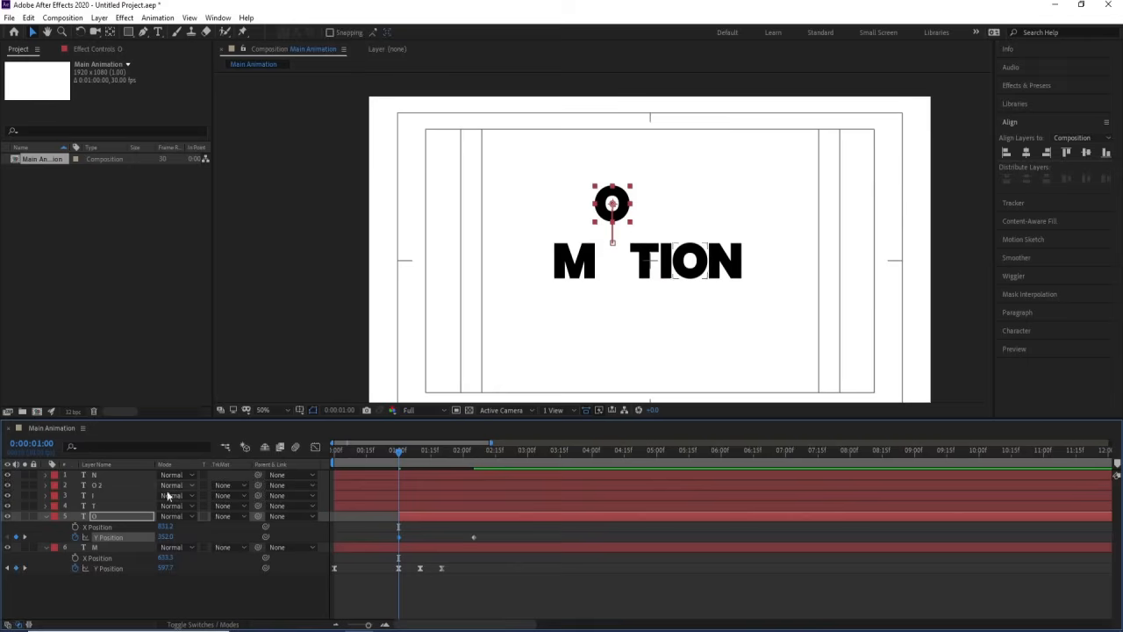
left_click_drag(165, 537, 62, 527)
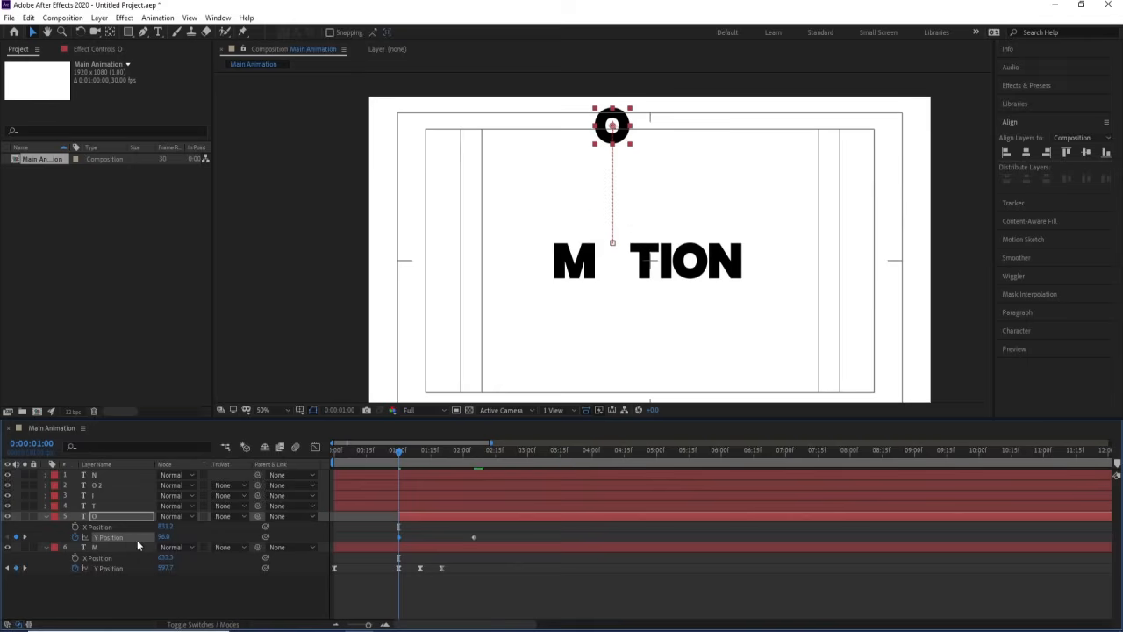
left_click_drag(165, 536, 64, 533)
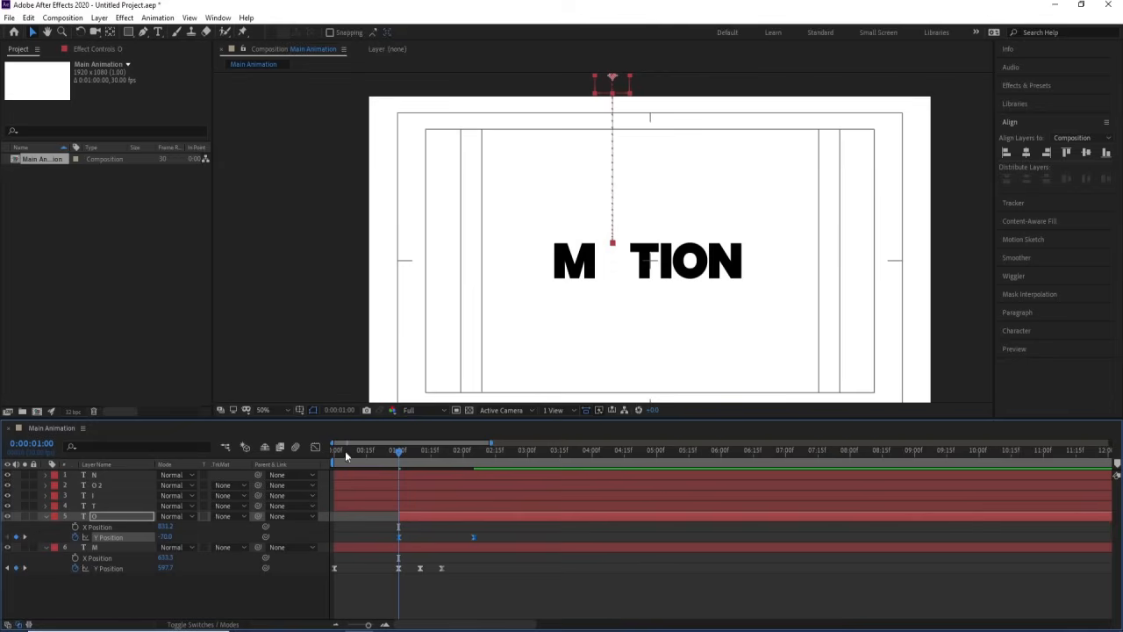
In the Graph Editor, reshape the O's Y Position speed curve so it peaks just before 0:00:02:05
left_click(315, 447)
left_click_drag(385, 566, 472, 595)
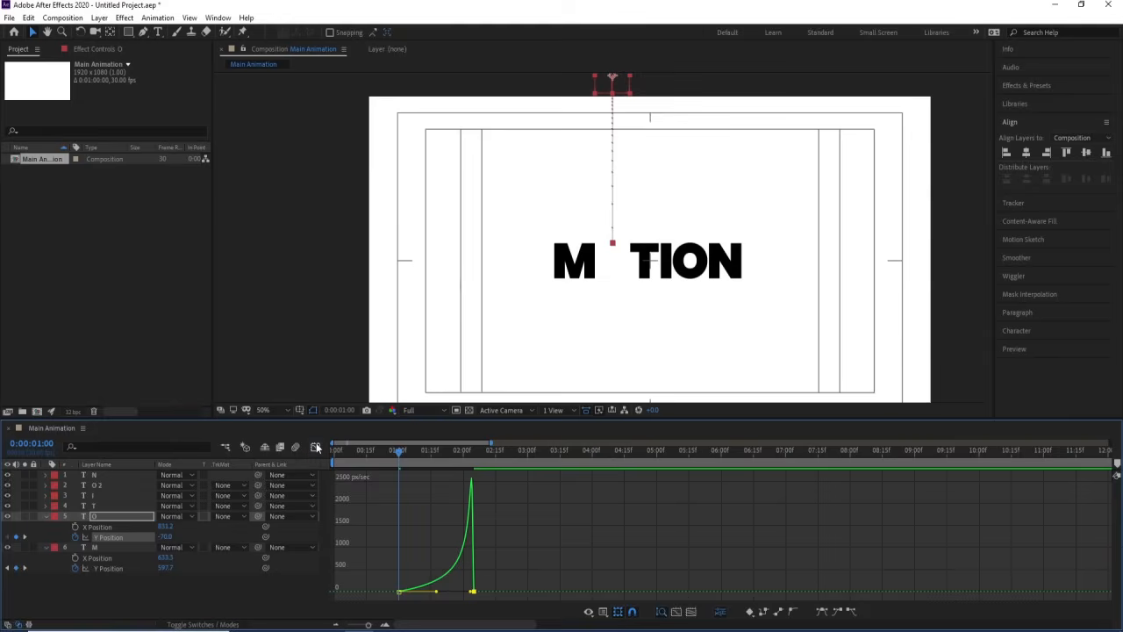
left_click(316, 448)
Fit the composition in the viewer and play back the M bounce and the O drop, checking the landing at 0:00:02:05
left_click(267, 409)
left_click(277, 193)
key("space")
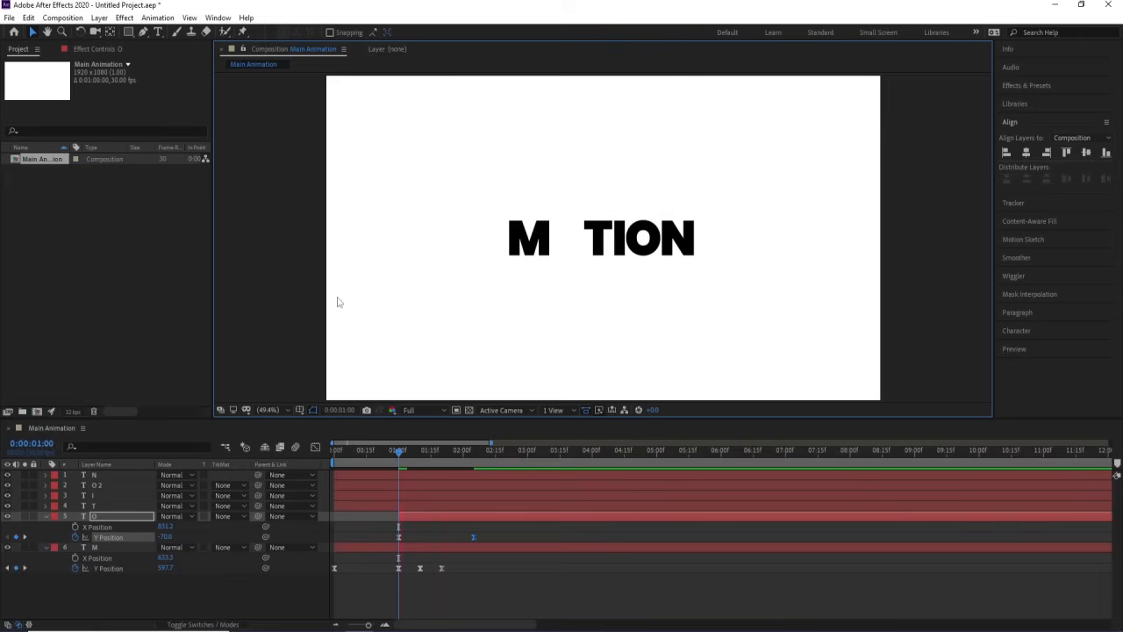
key("space")
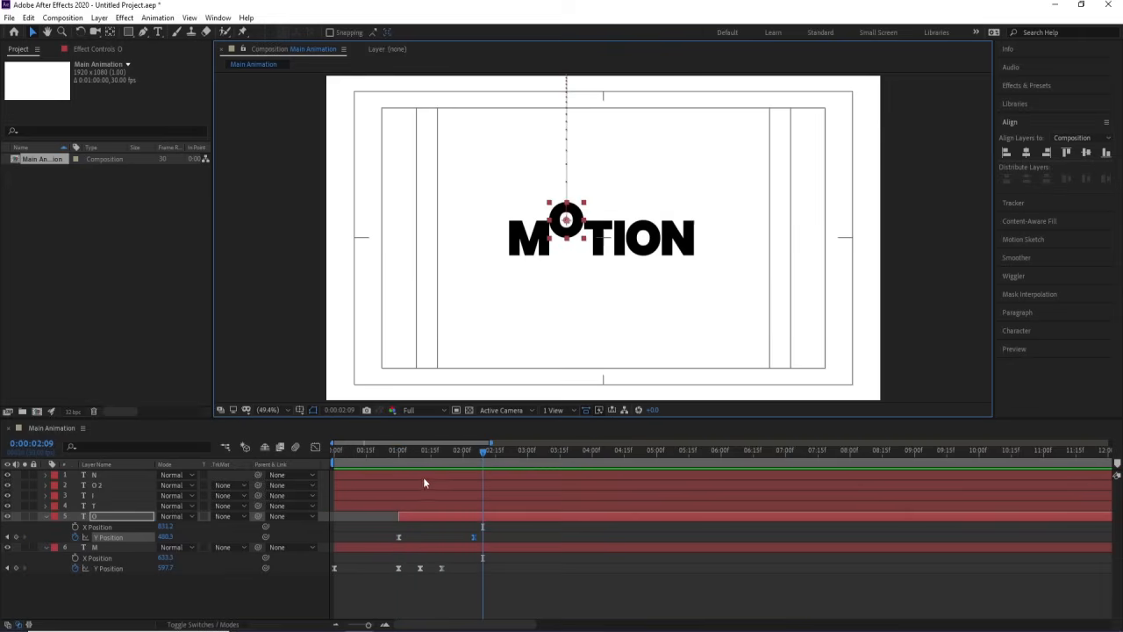
key("Home")
key("space")
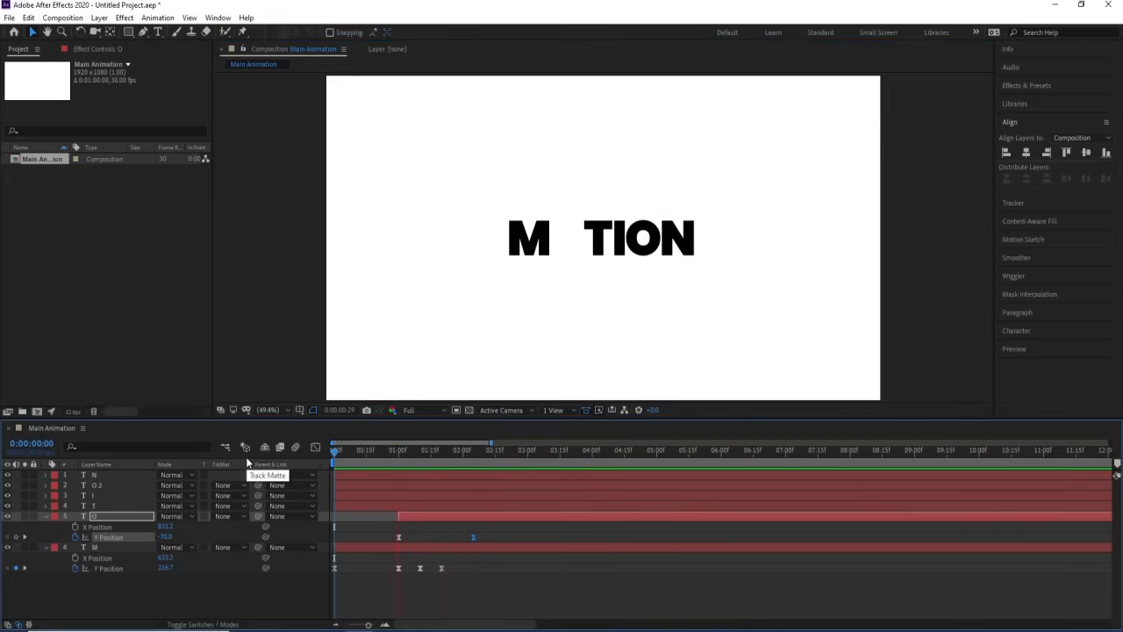
key("space")
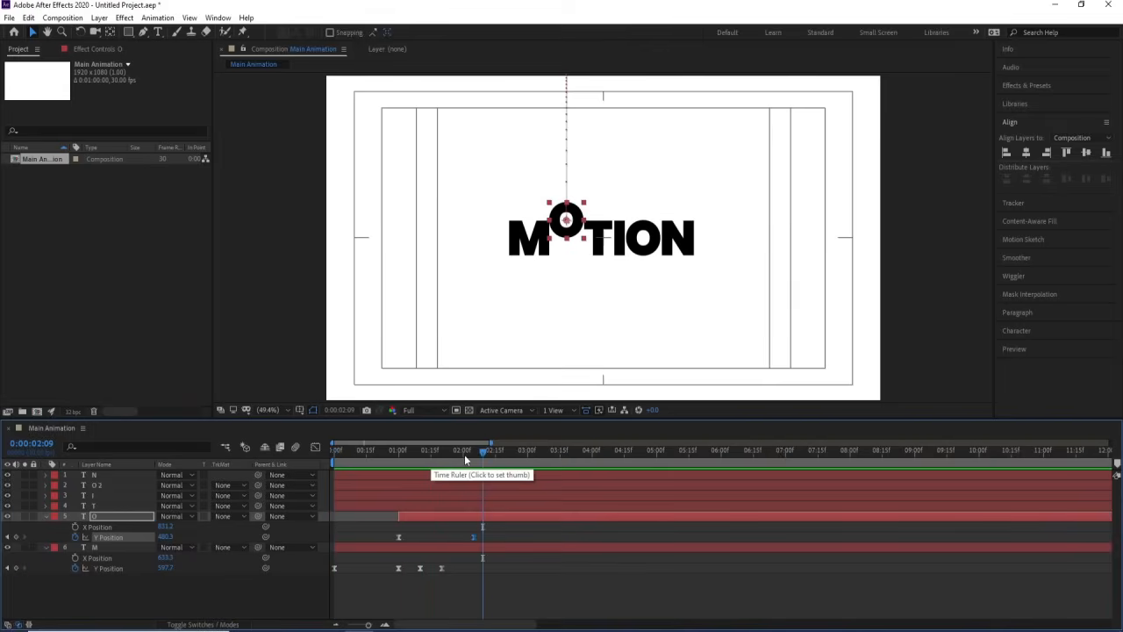
key("j")
left_click(464, 453)
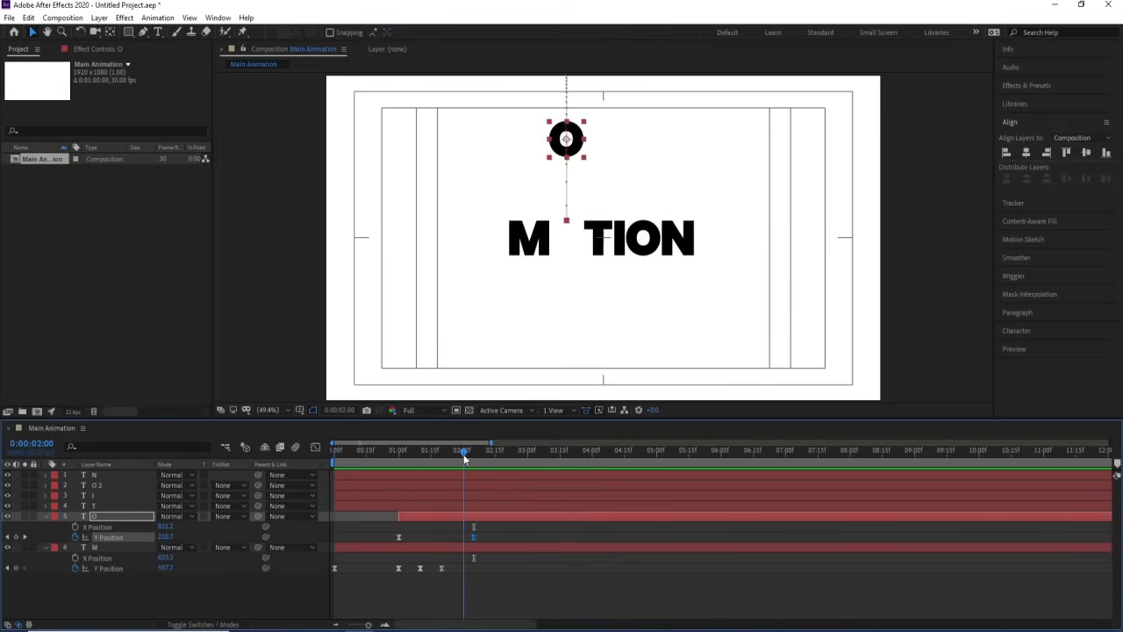
key("space")
key("space")
key("j")
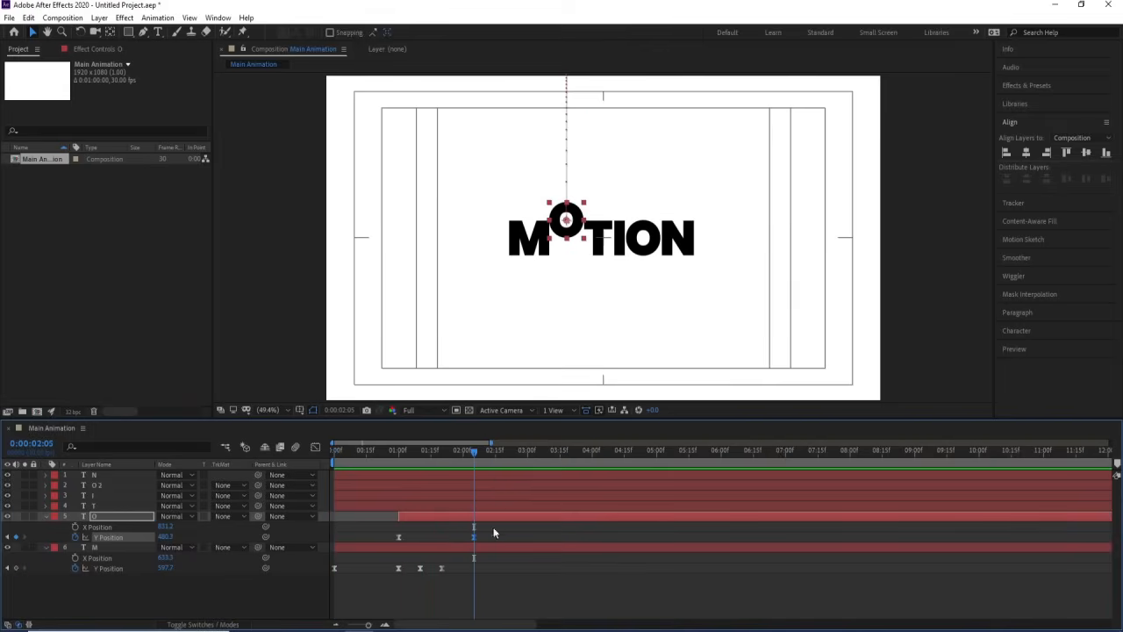
In the speed graph, fine-tune the incoming influence of the O's 0:00:02:05 keyframe to about 4%
left_click(315, 448)
key("equal")
key("equal")
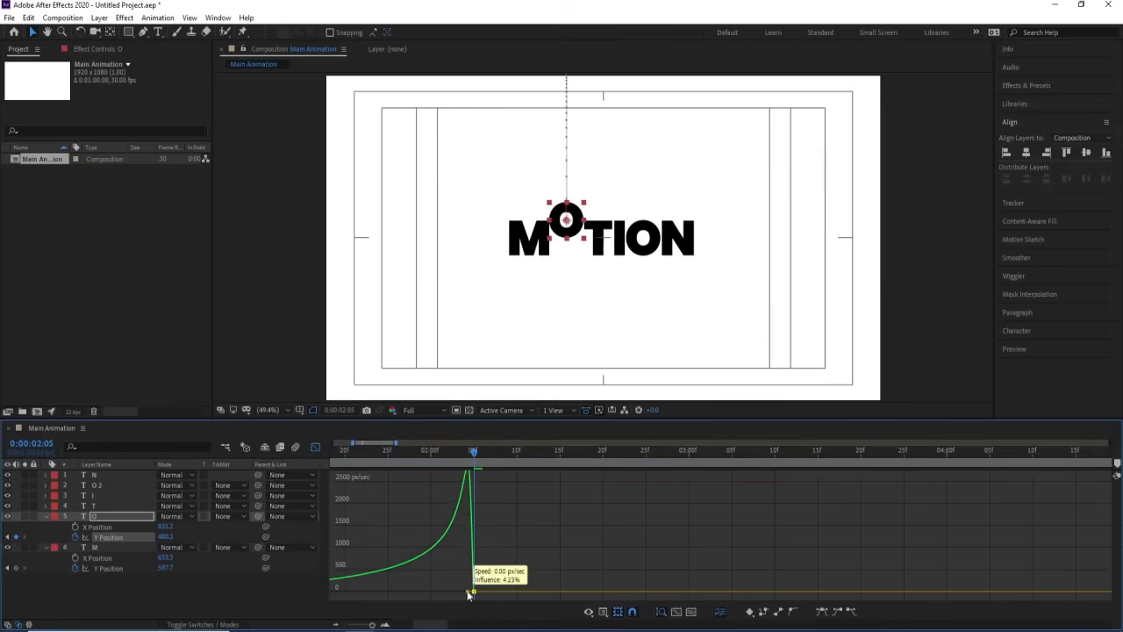
left_click(318, 448)
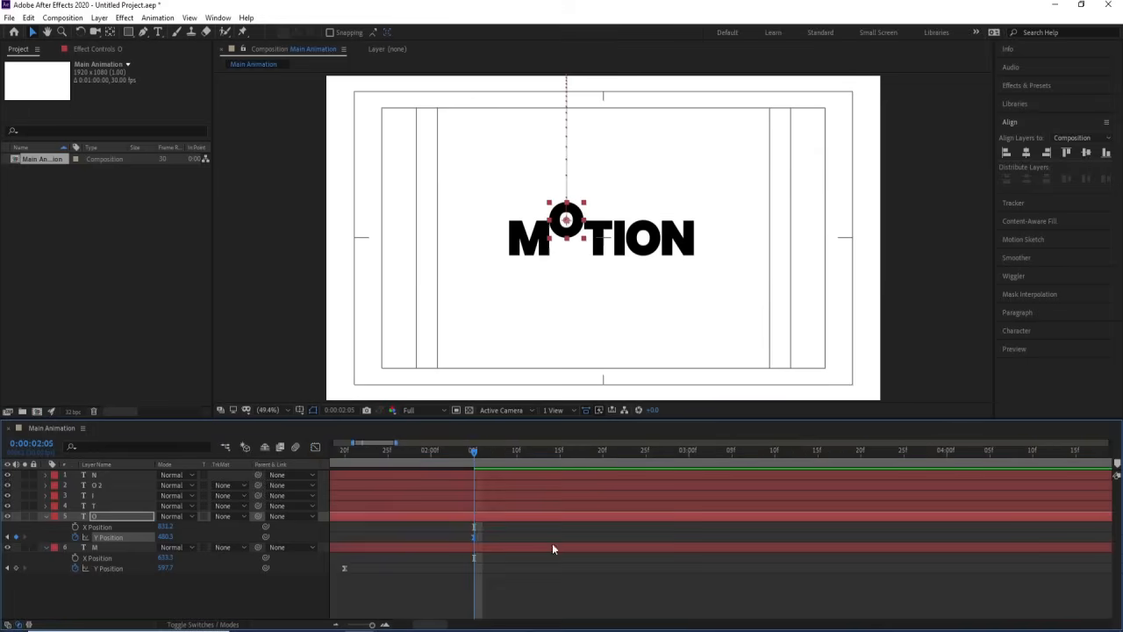
Split the O layer at 0:00:02:05 and give the second part a Yellow label
left_click(470, 516)
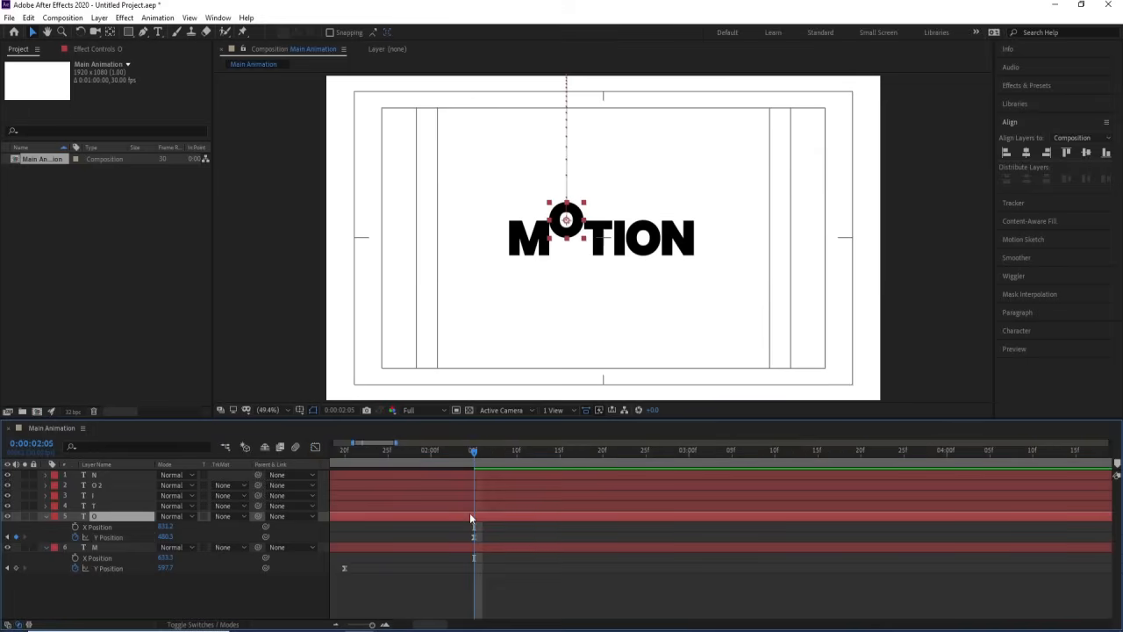
key("ctrl+d")
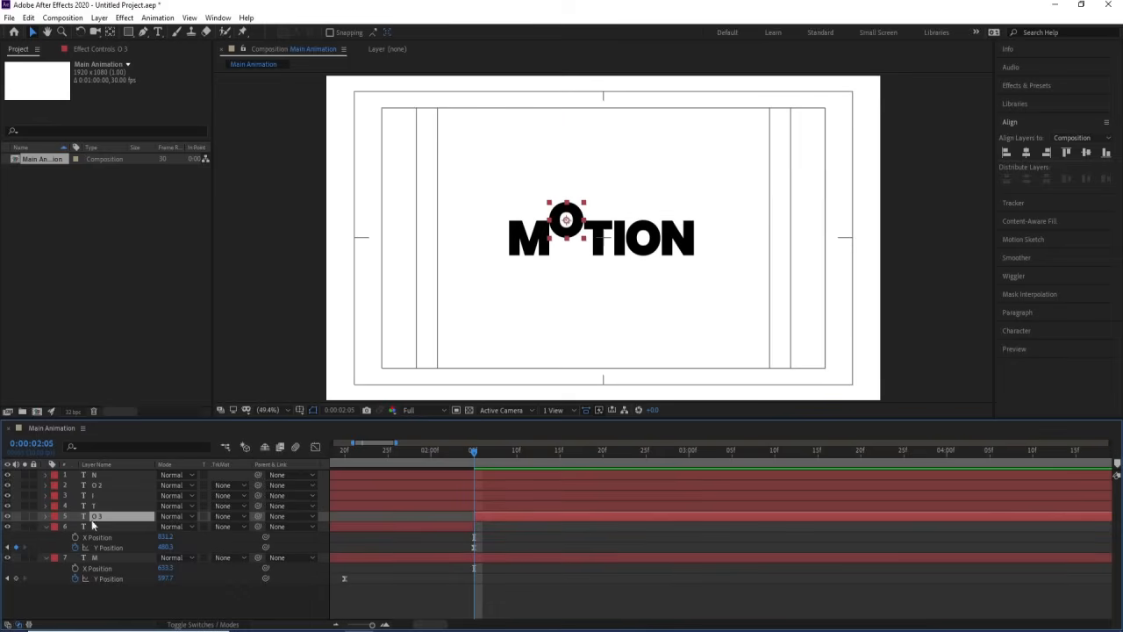
left_click(53, 517)
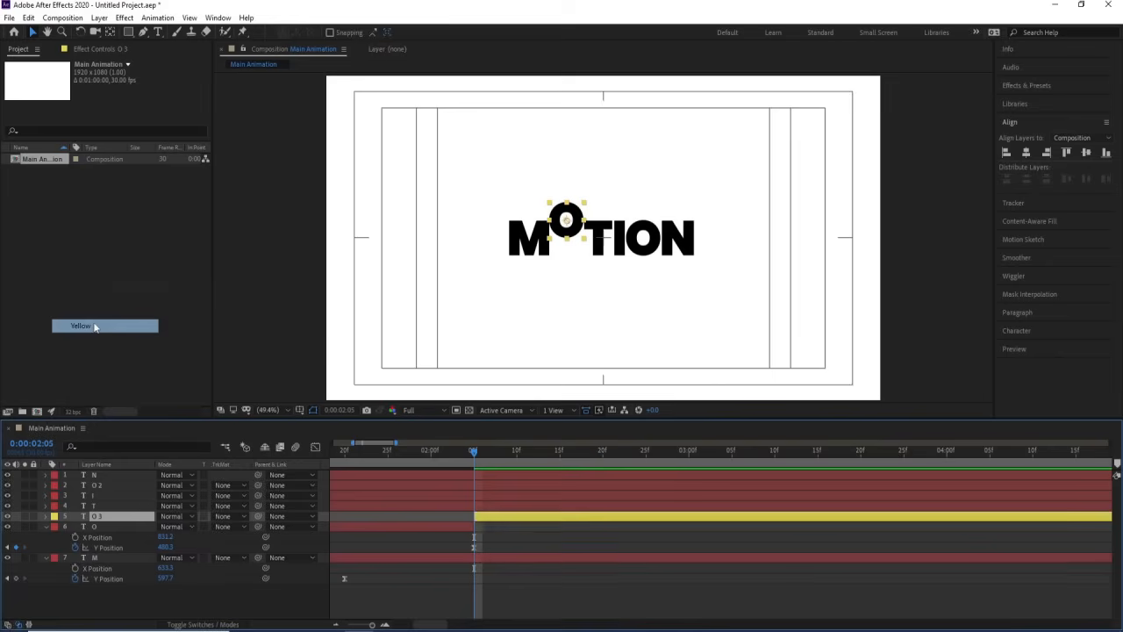
Give the second O part its Yellow label and remove its Y Position keyframes
left_click(83, 324)
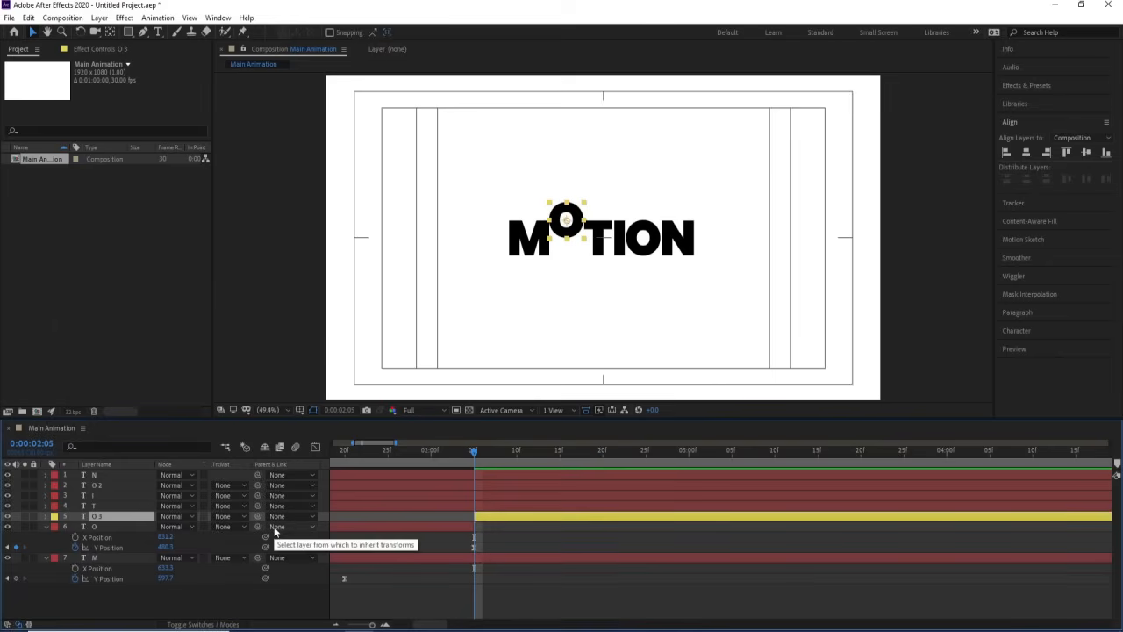
key("u")
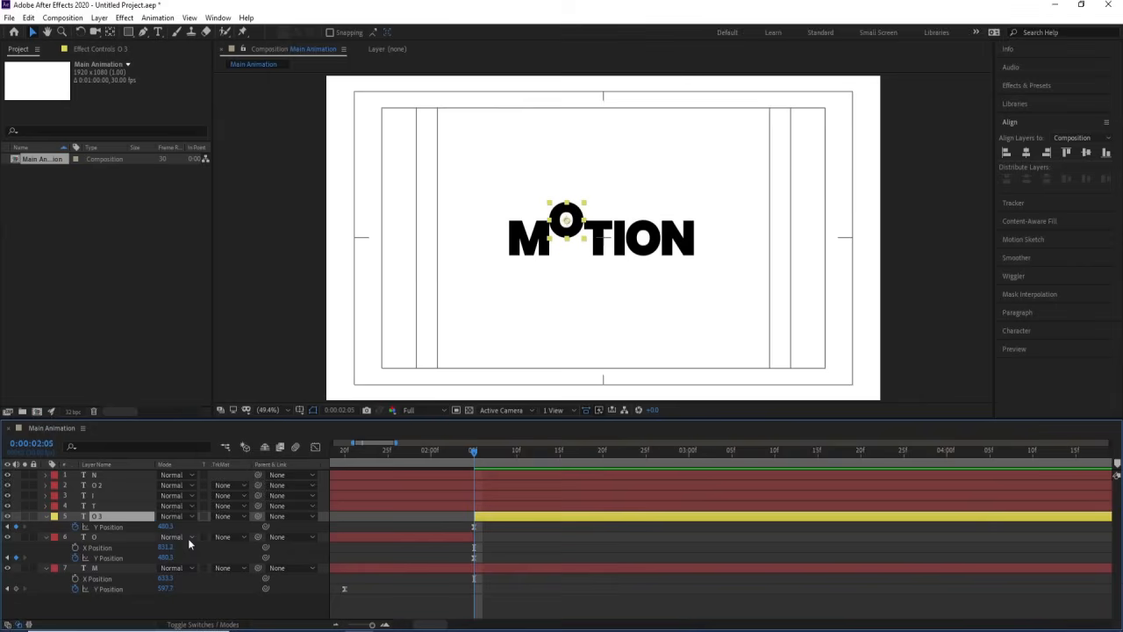
left_click(132, 529)
Move the yellow O layer's anchor point to the spot where the O touches the M's upper corner
scroll(548, 219, "up", 3)
key("y")
scroll(583, 220, "up", 5)
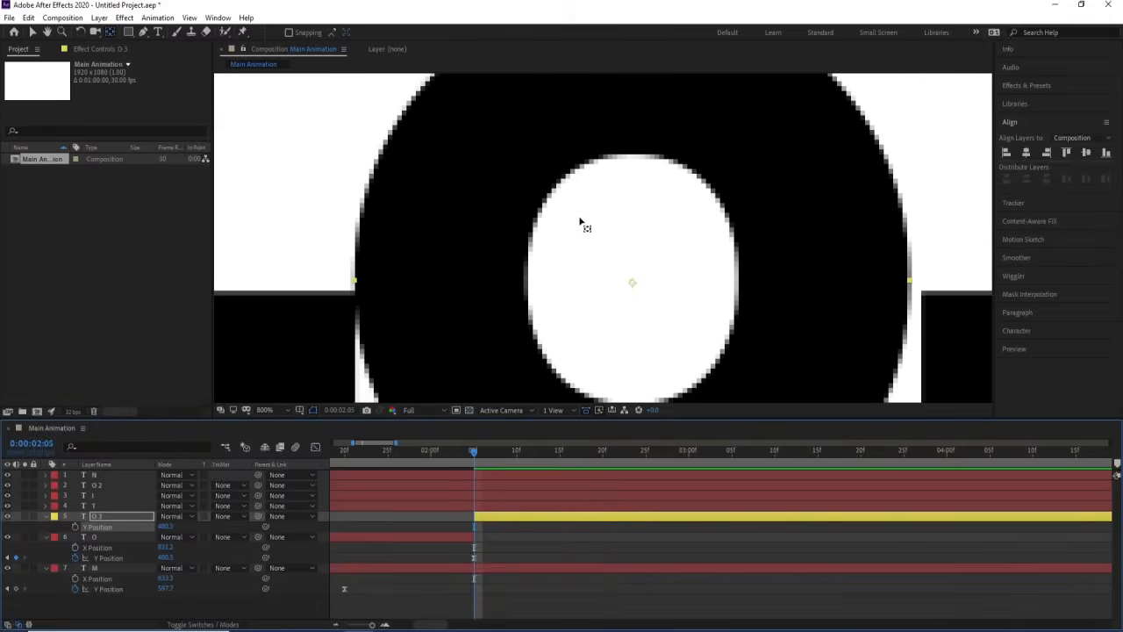
left_click_drag(625, 287, 354, 294)
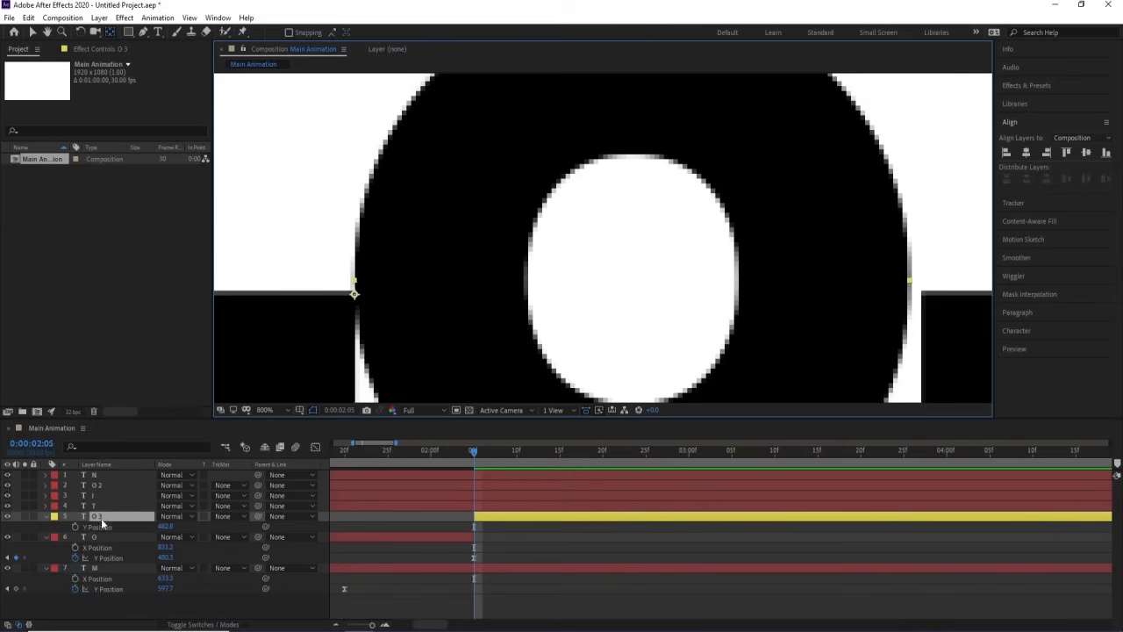
Place the yellow O layer directly above the M layer and parent it to the M
left_click_drag(102, 518, 107, 558)
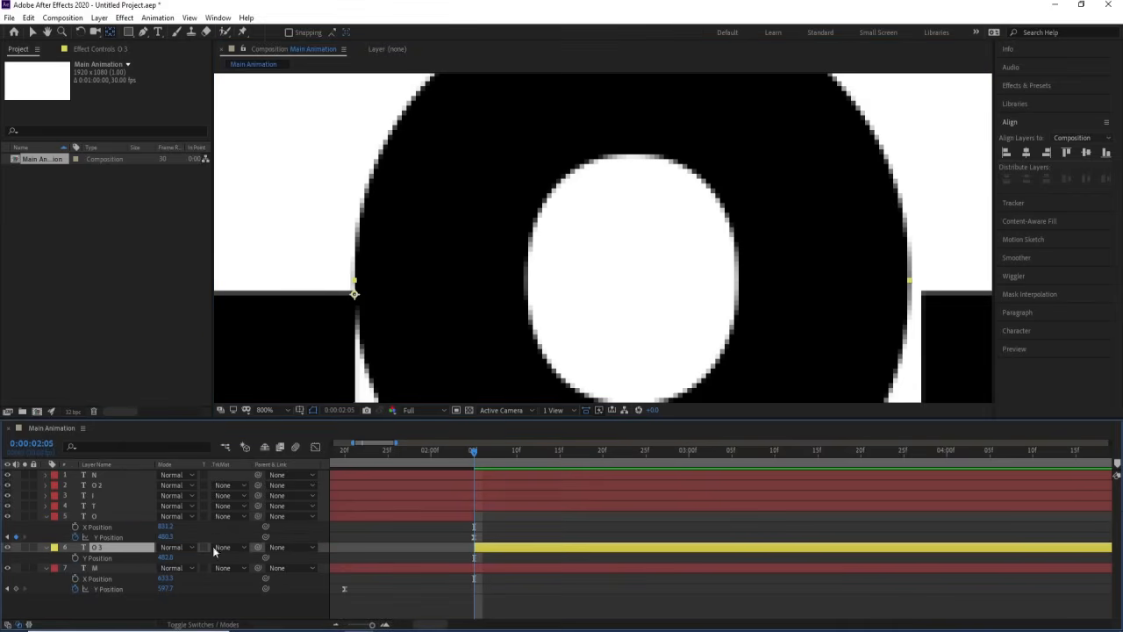
left_click_drag(257, 550, 96, 570)
key("comma")
key("comma")
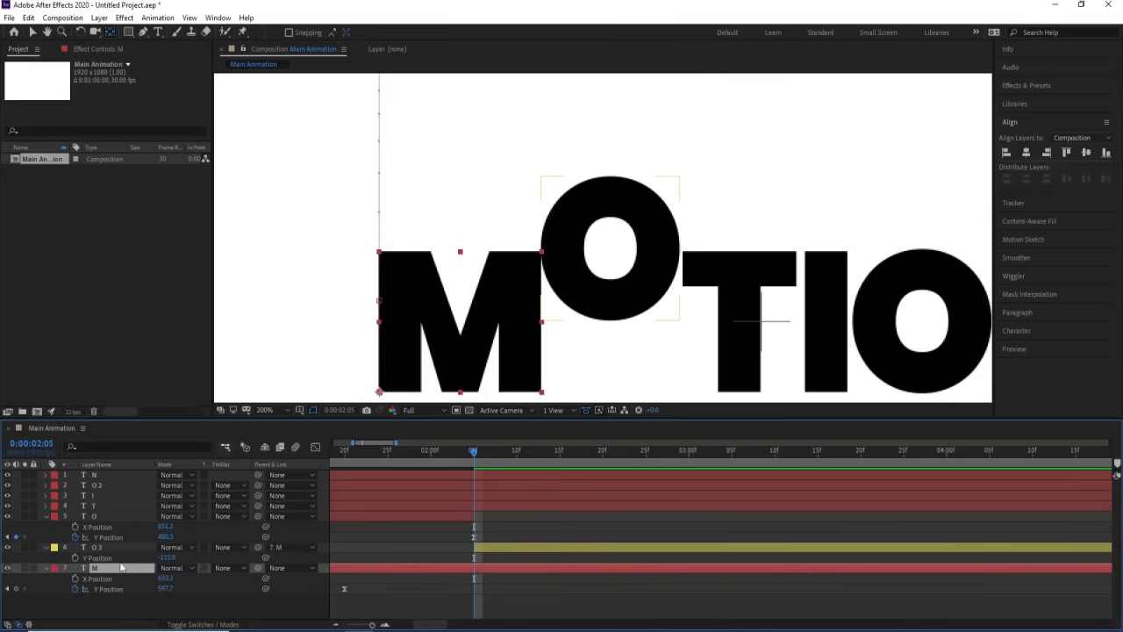
Add 0° Rotation keyframes to the M and the yellow O layers at 0:00:02:05
key("r")
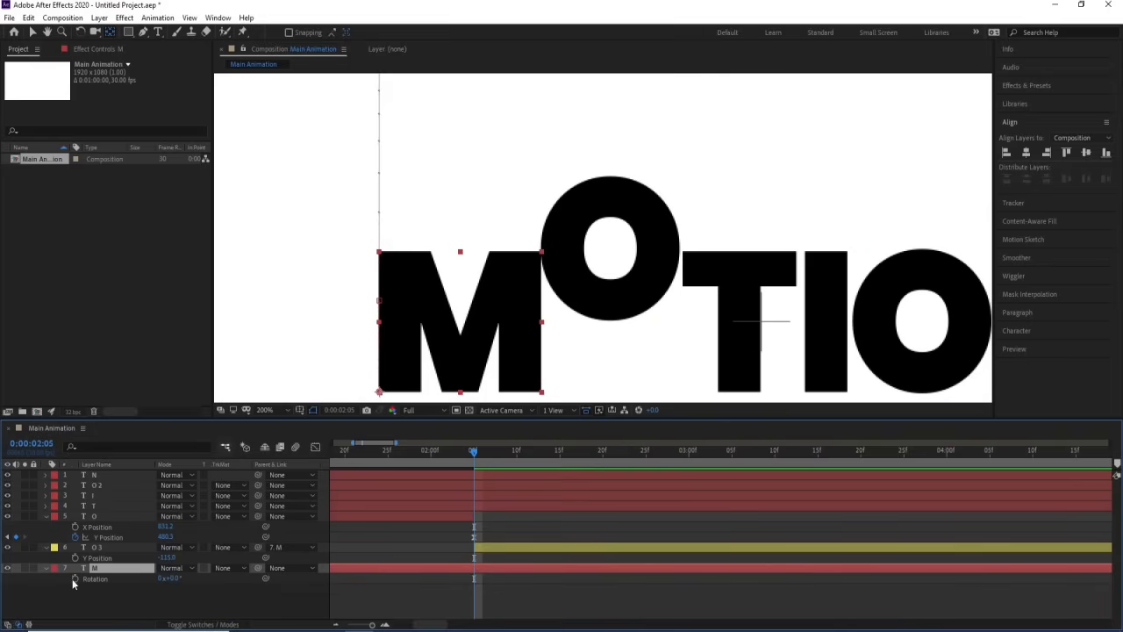
left_click(73, 578)
left_click(103, 547)
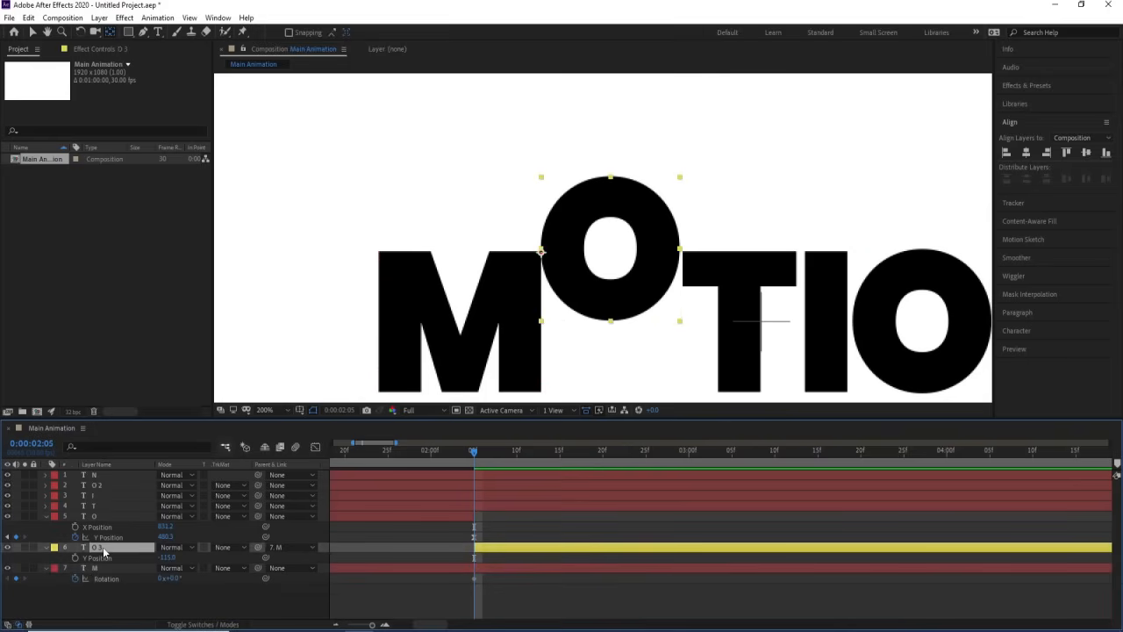
key("r")
left_click(264, 410)
left_click(288, 195)
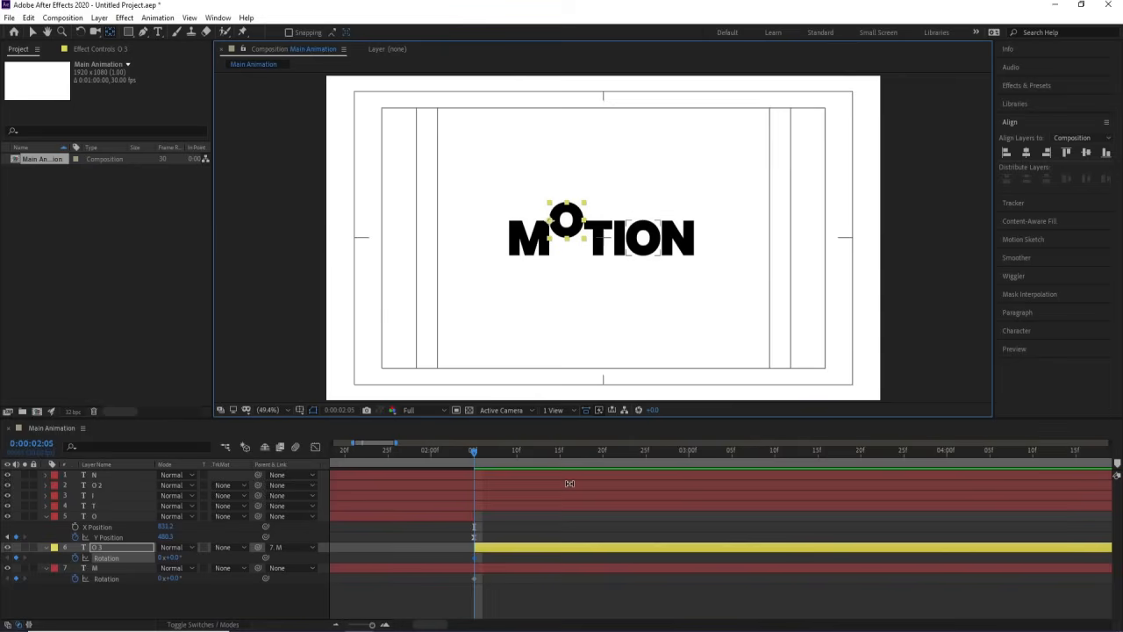
Set the M's Rotation to 114° at 0:00:02:21
scroll(465, 547, "down", 3)
left_click(477, 567)
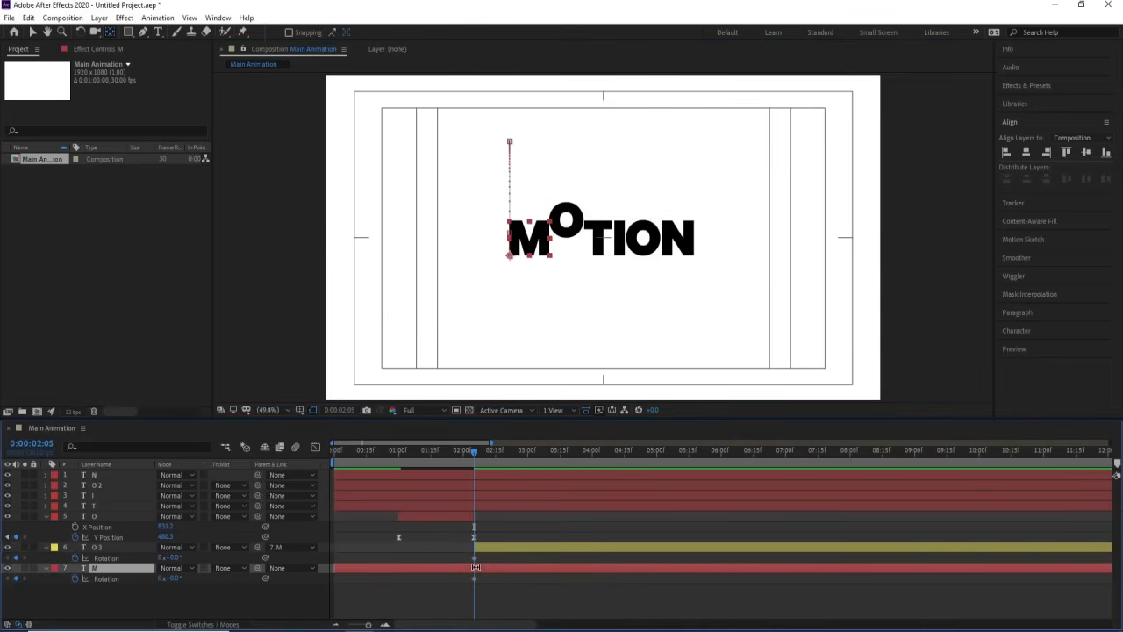
key("space")
key("space")
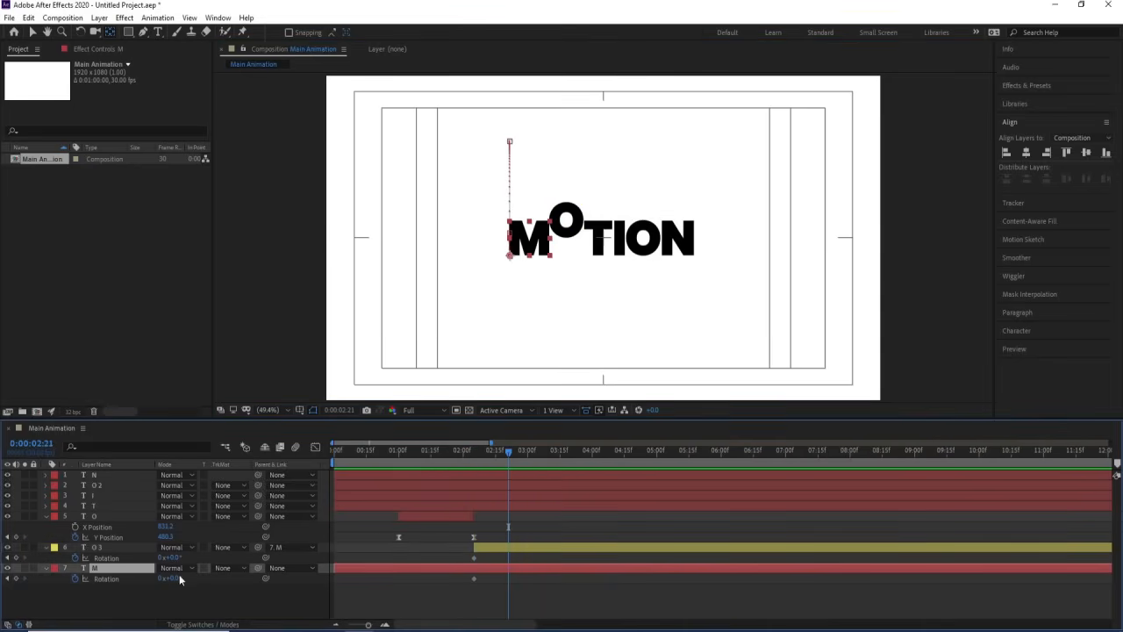
left_click_drag(175, 578, 234, 567)
Return the M's Rotation to 0° with a keyframe at 0:00:03:07 and apply Easy Ease to all its Rotation keyframes
key("space")
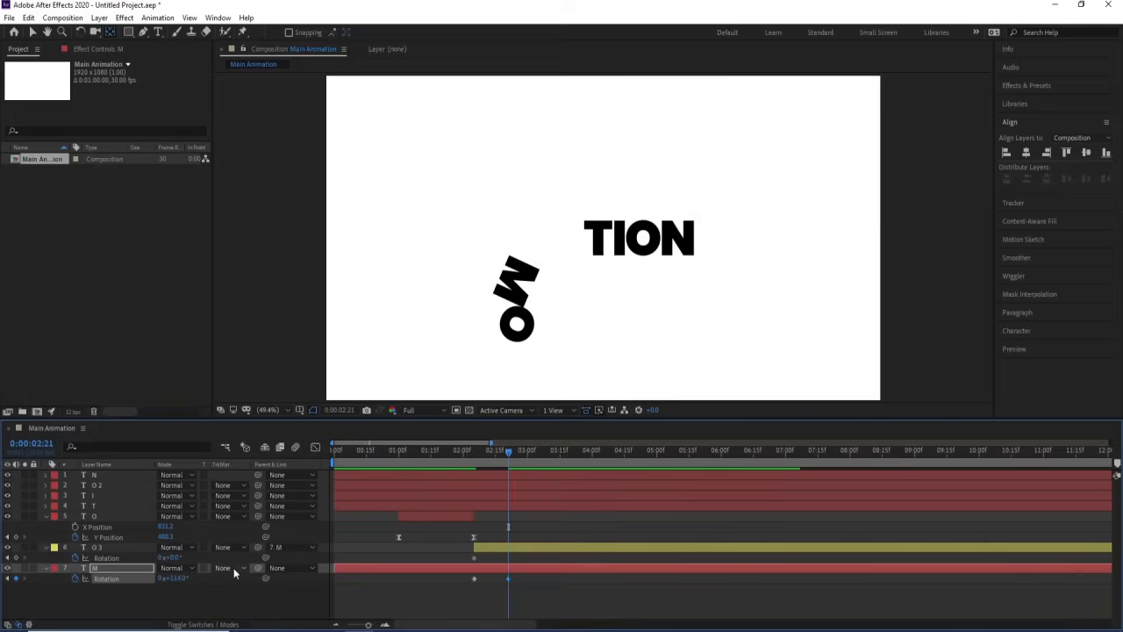
key("space")
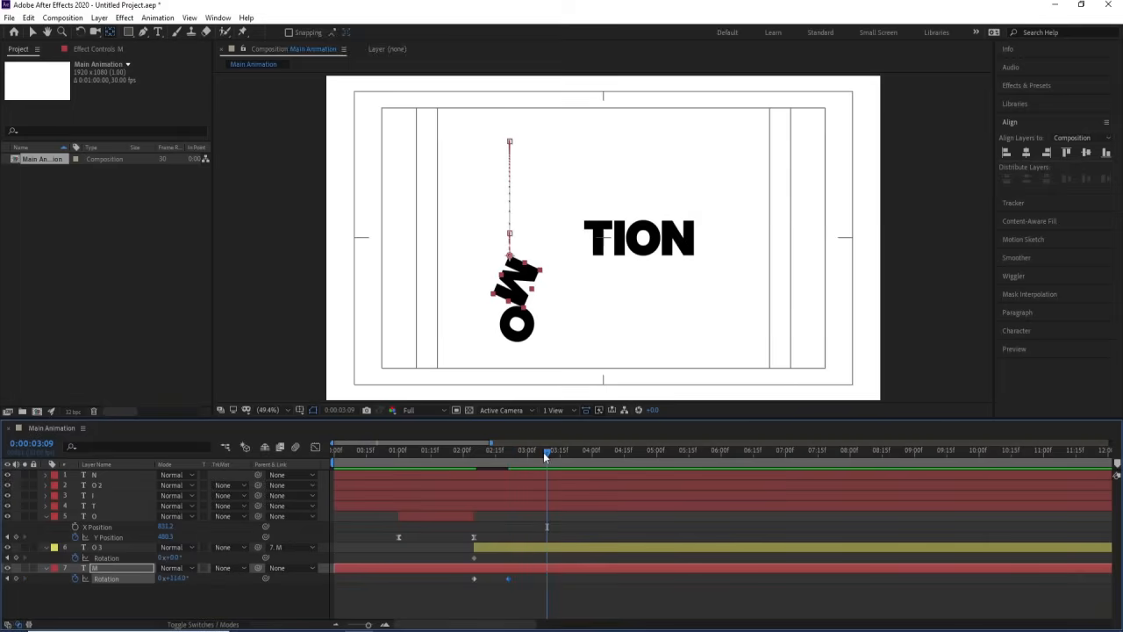
left_click_drag(543, 452, 536, 449)
left_click_drag(176, 578, 94, 570)
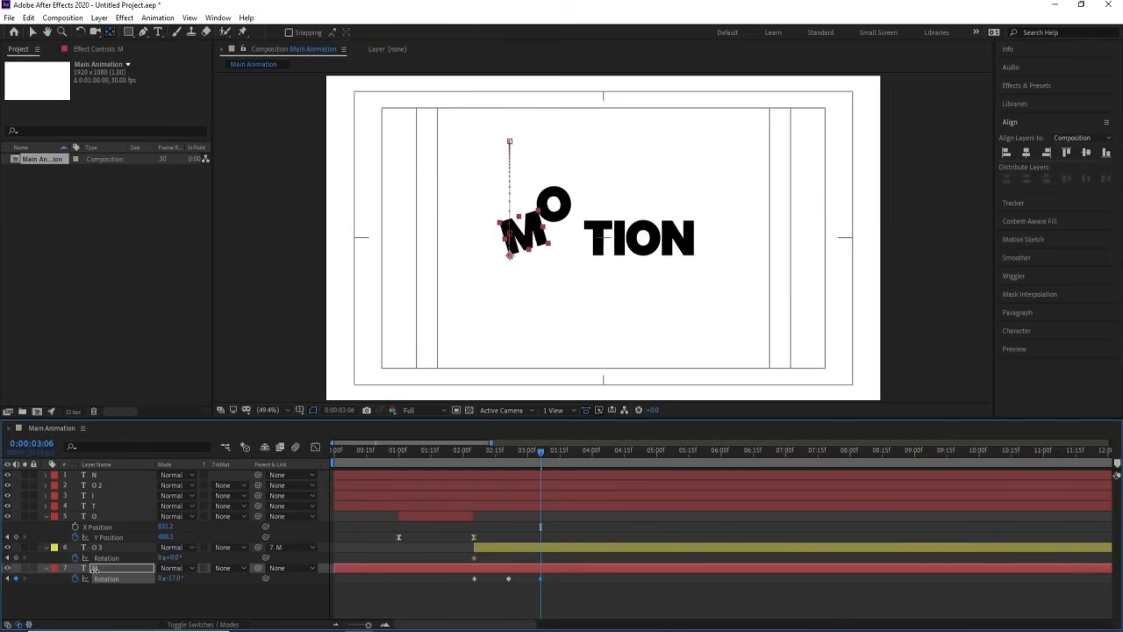
left_click(169, 579)
type("0")
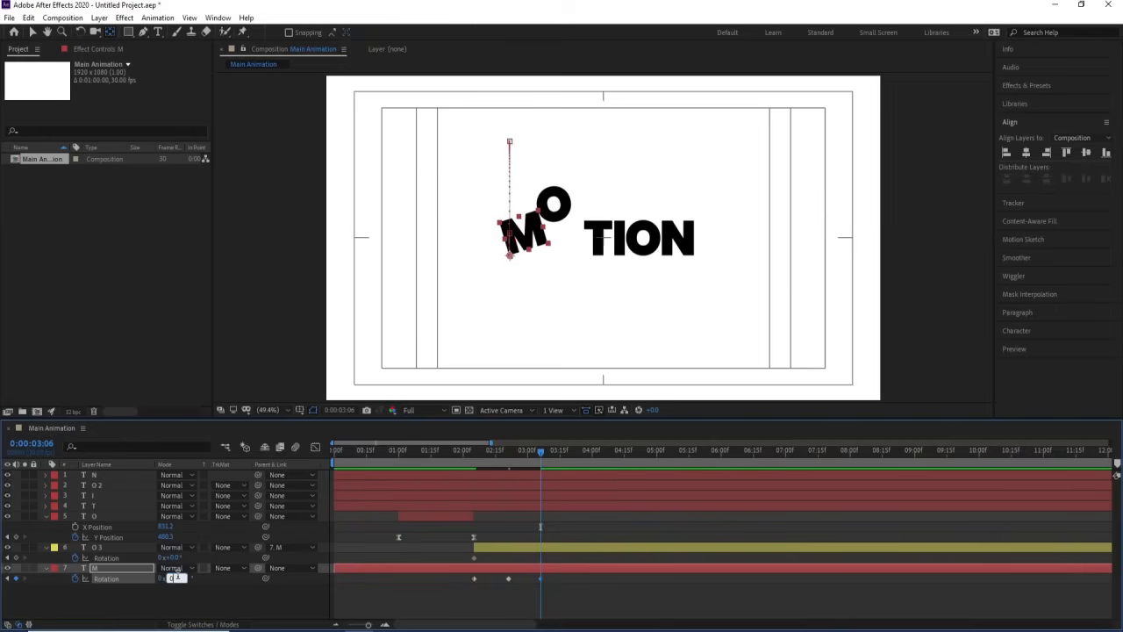
key("Return")
left_click_drag(540, 578, 430, 599)
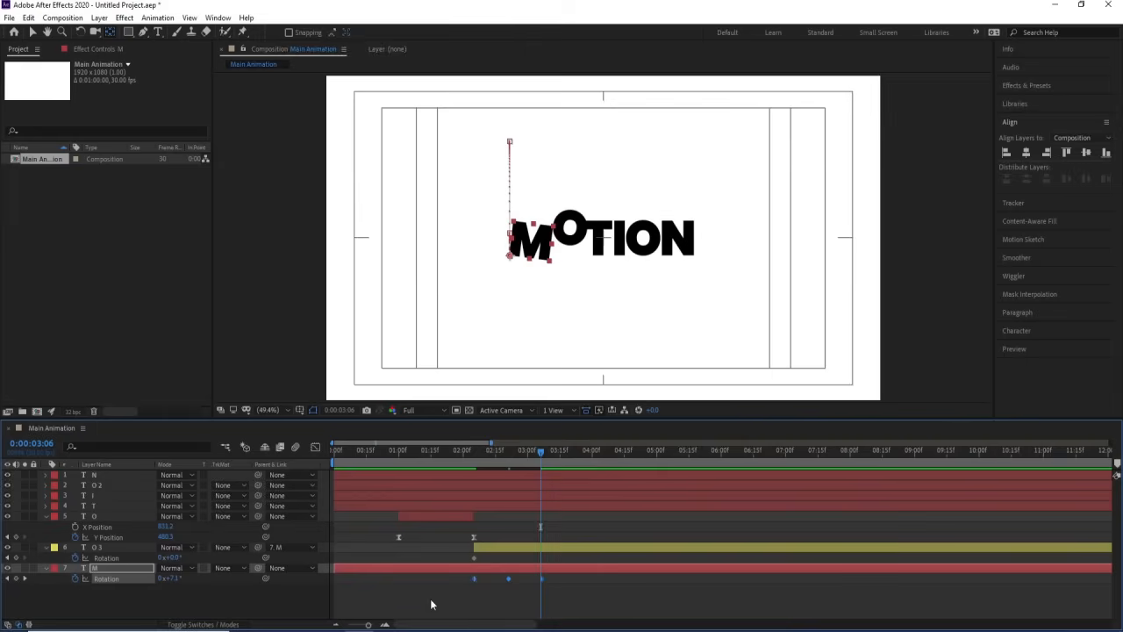
Reshape the M's Rotation speed graph to peak just after the first keyframe and just before the last, with a slow middle around 0:00:02:21
left_click(316, 446)
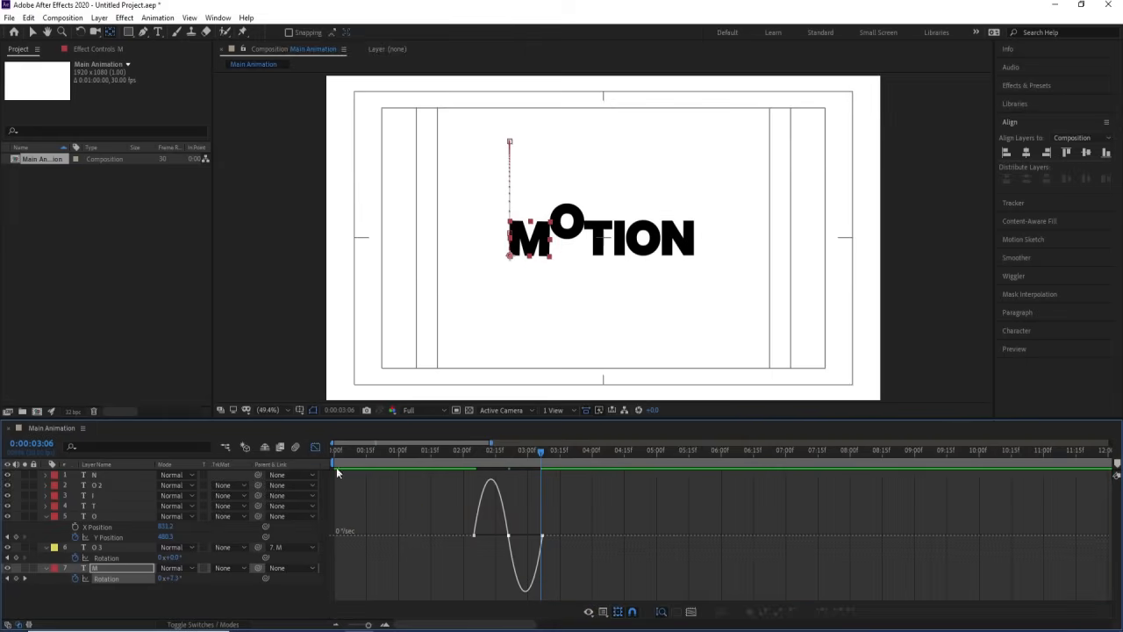
key("=")
left_click_drag(497, 514, 460, 551)
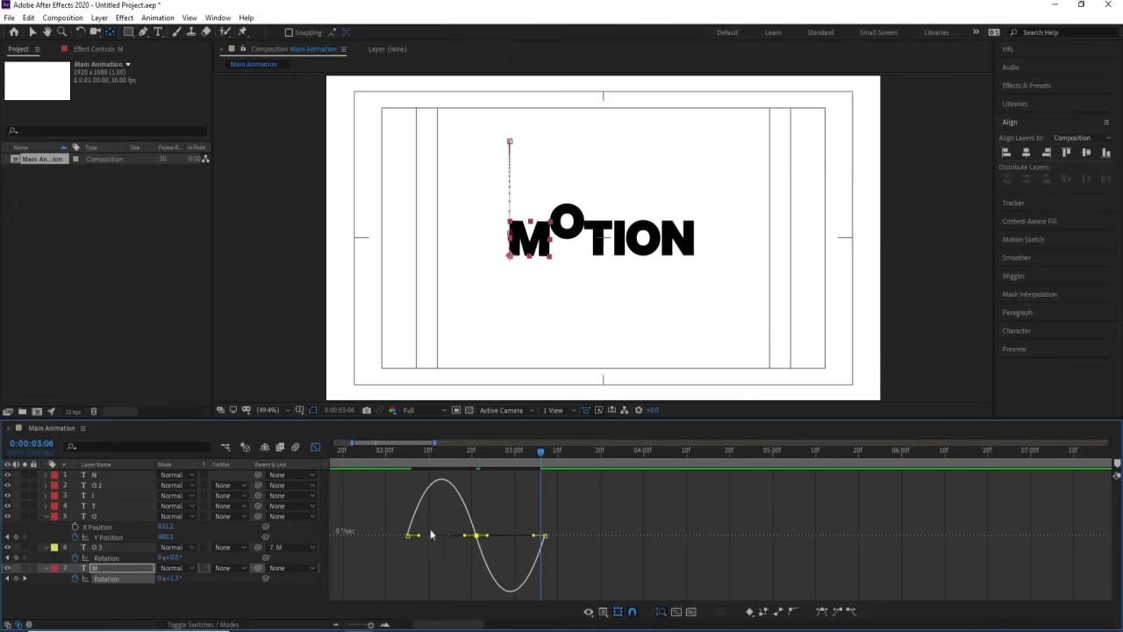
left_click(314, 447)
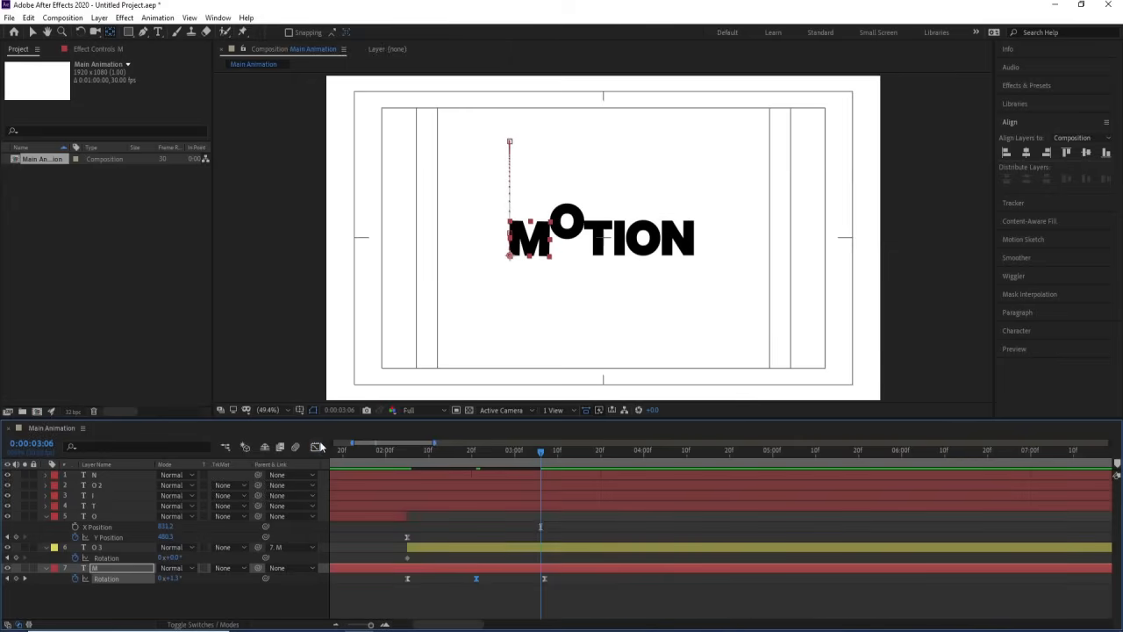
left_click(316, 446)
left_click_drag(513, 498, 441, 534)
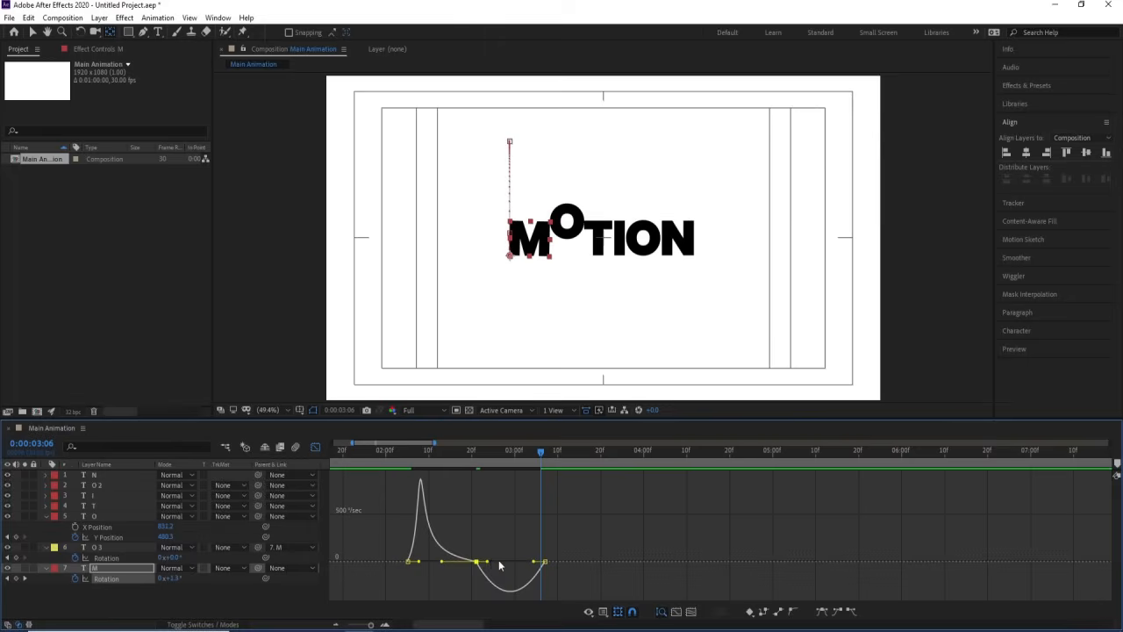
left_click_drag(488, 562, 530, 562)
mouse_move(424, 555)
left_mouse_down()
mouse_move(387, 513)
mouse_move(411, 538)
left_mouse_up()
left_click_drag(575, 521, 541, 542)
Play back the animation from 0:00:01:03 to check the M and O swing, and close the Graph Editor
left_click_drag(439, 452, 336, 460)
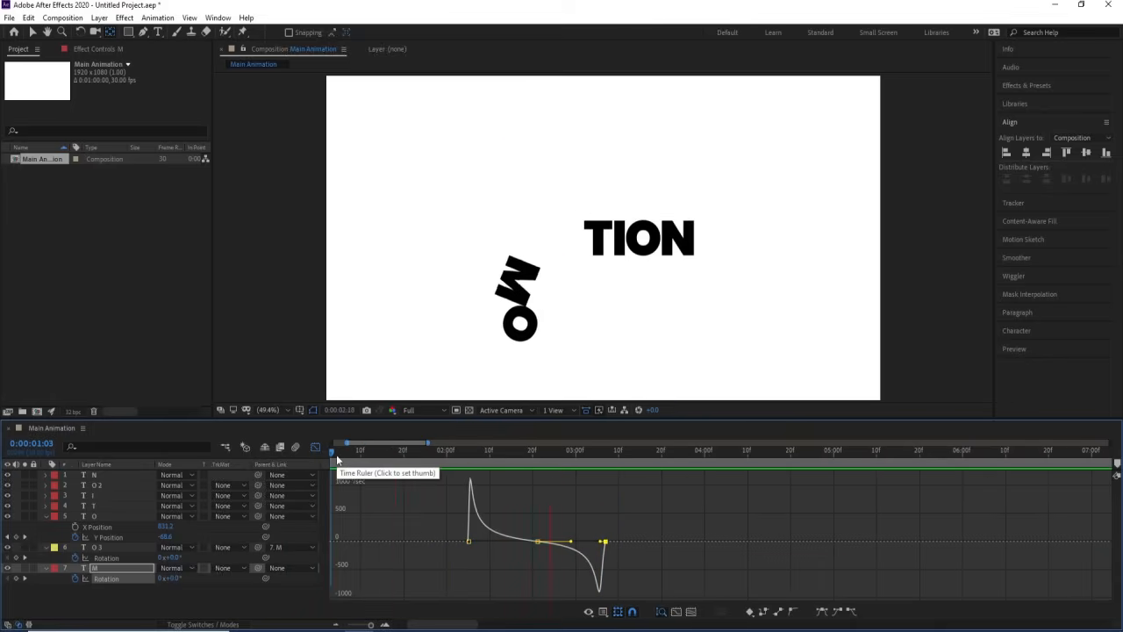
key("space")
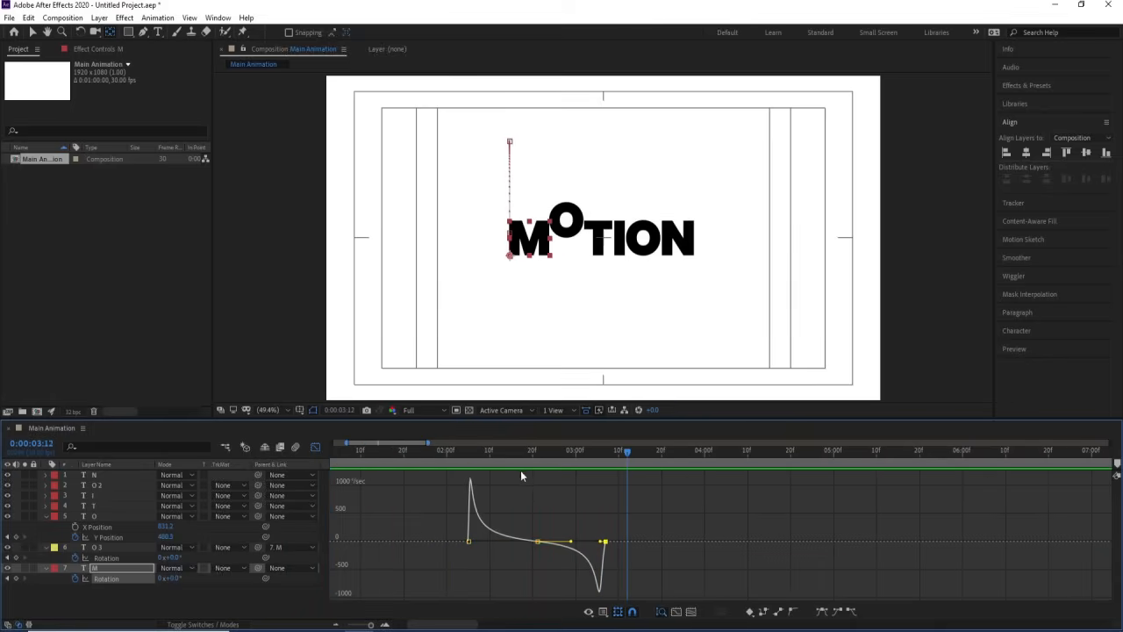
left_click(318, 448)
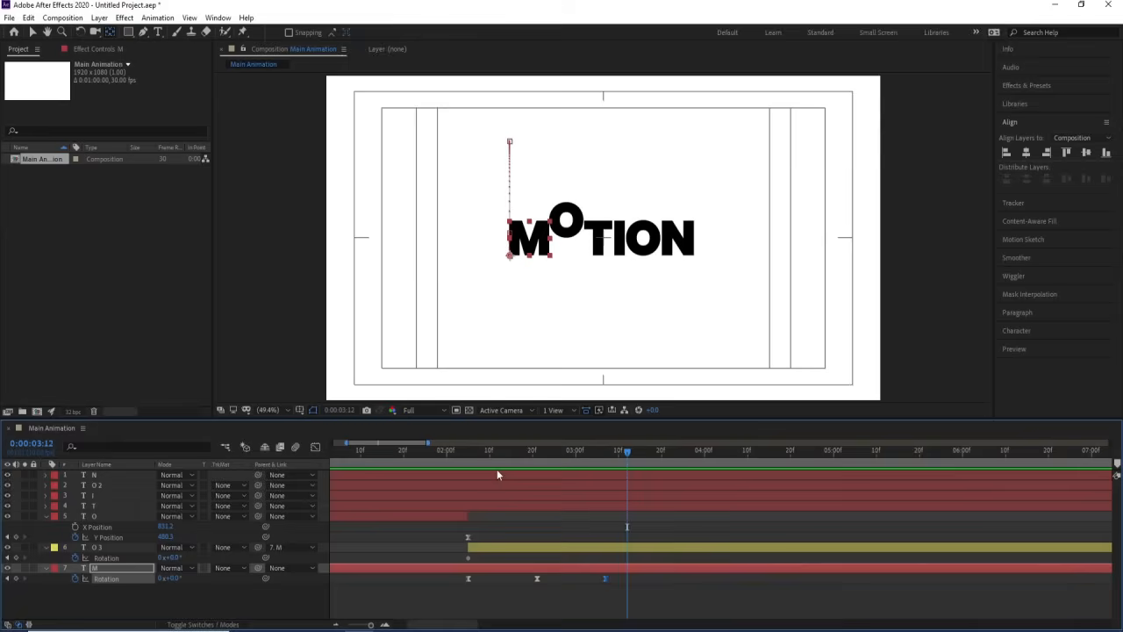
Set the yellow O's Rotation to about 41° at 0:00:02:21 and 0° at 0:00:03:07, with Easy Ease on its Rotation keyframes
left_click(474, 547)
key("j")
key("j")
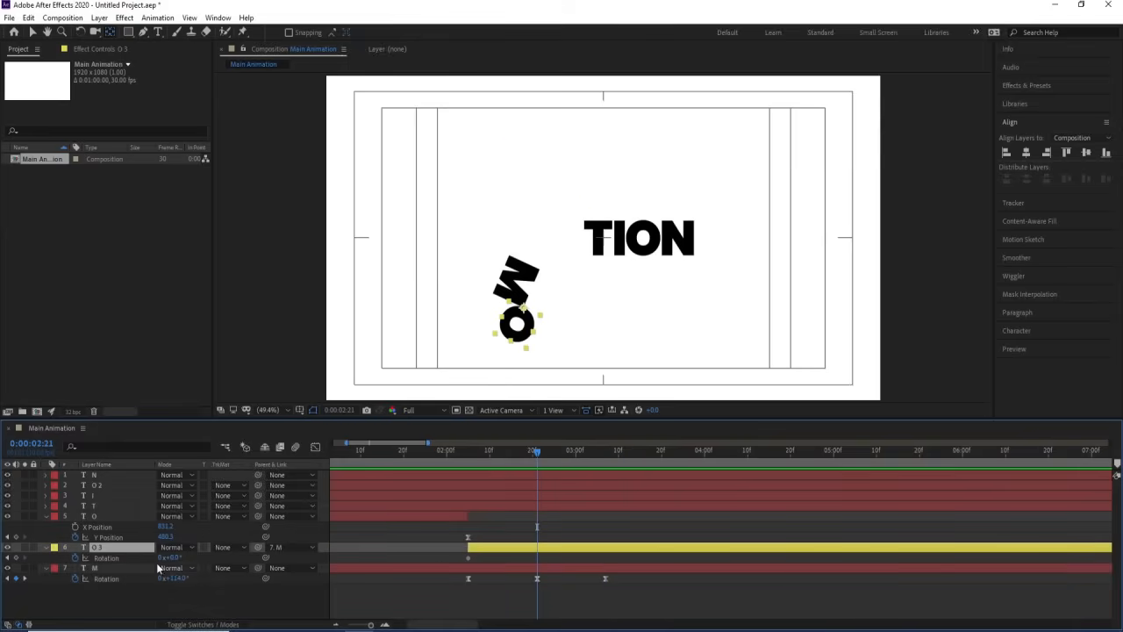
left_click_drag(175, 557, 196, 558)
key("k")
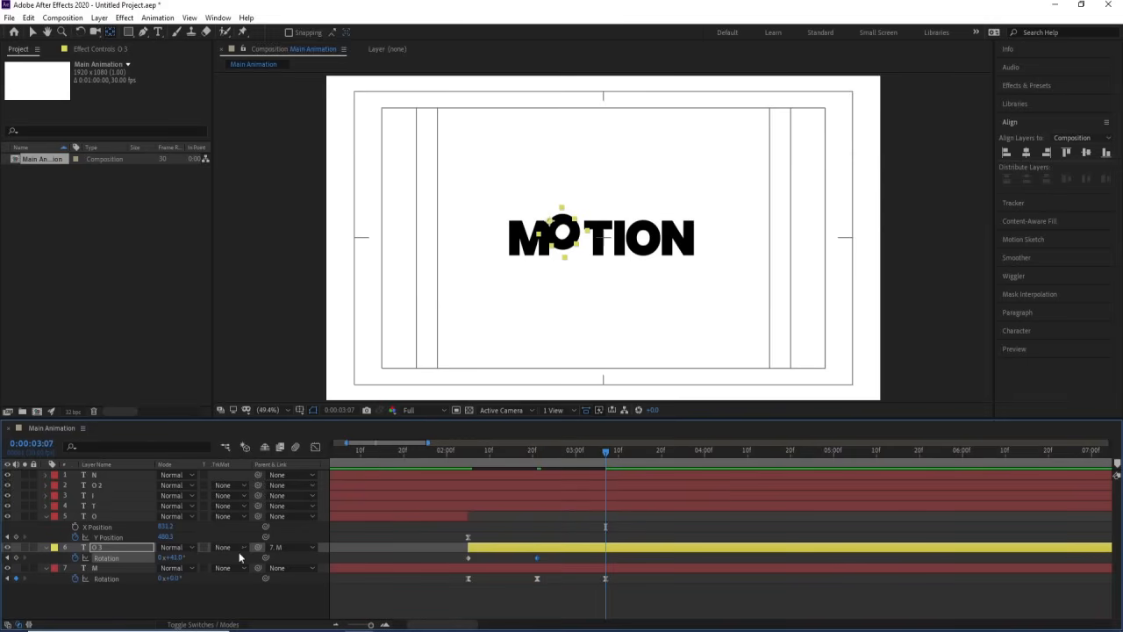
left_click(173, 558)
type("0")
key("Return")
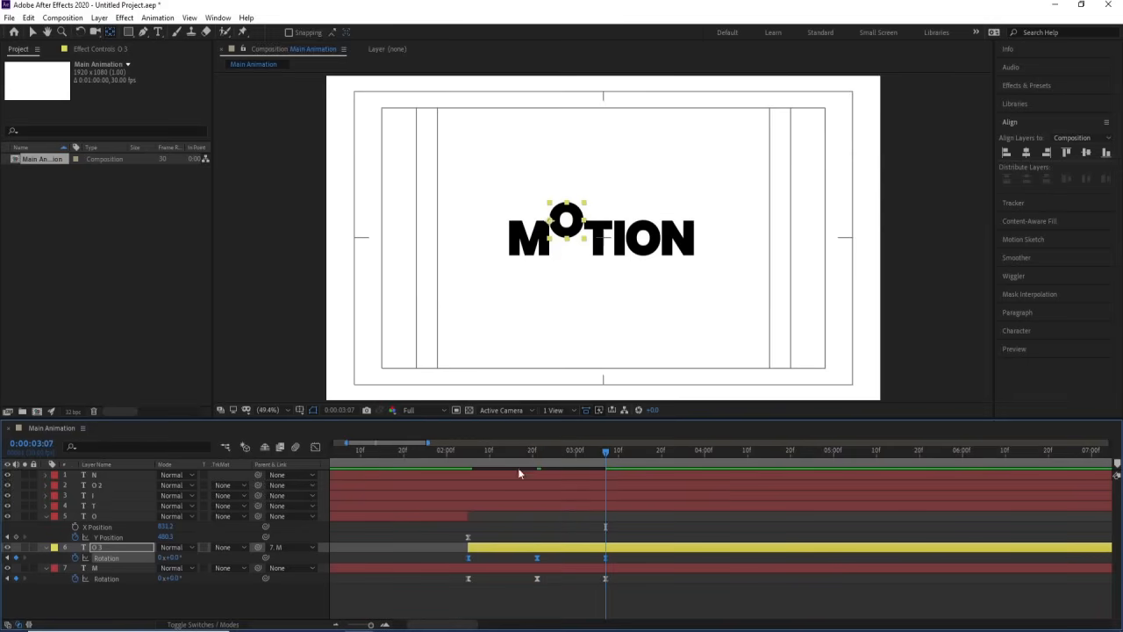
Set the yellow O's Rotation at 0:00:02:21 to 76° and play back the combined M and O swing
left_click(465, 451)
key("space")
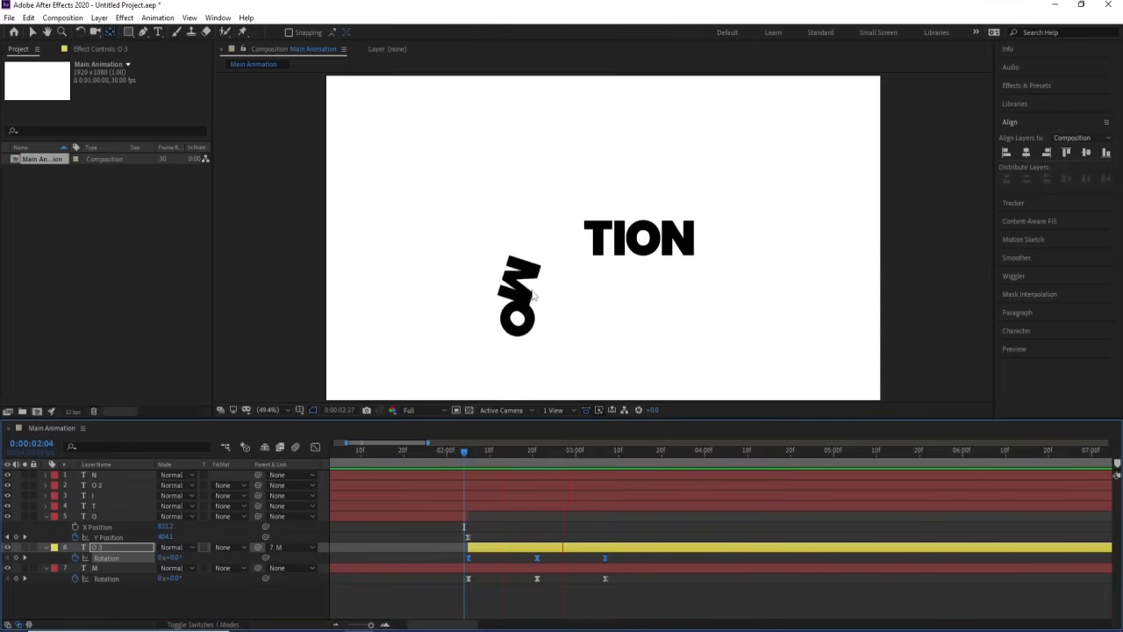
key("space")
left_click(537, 456)
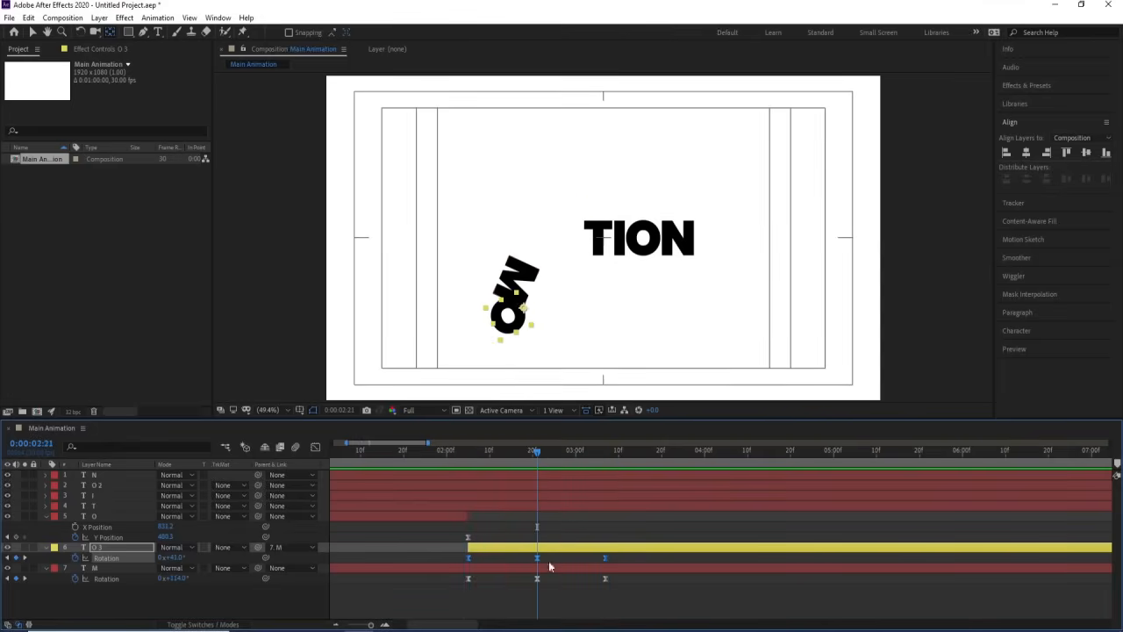
left_click(550, 546)
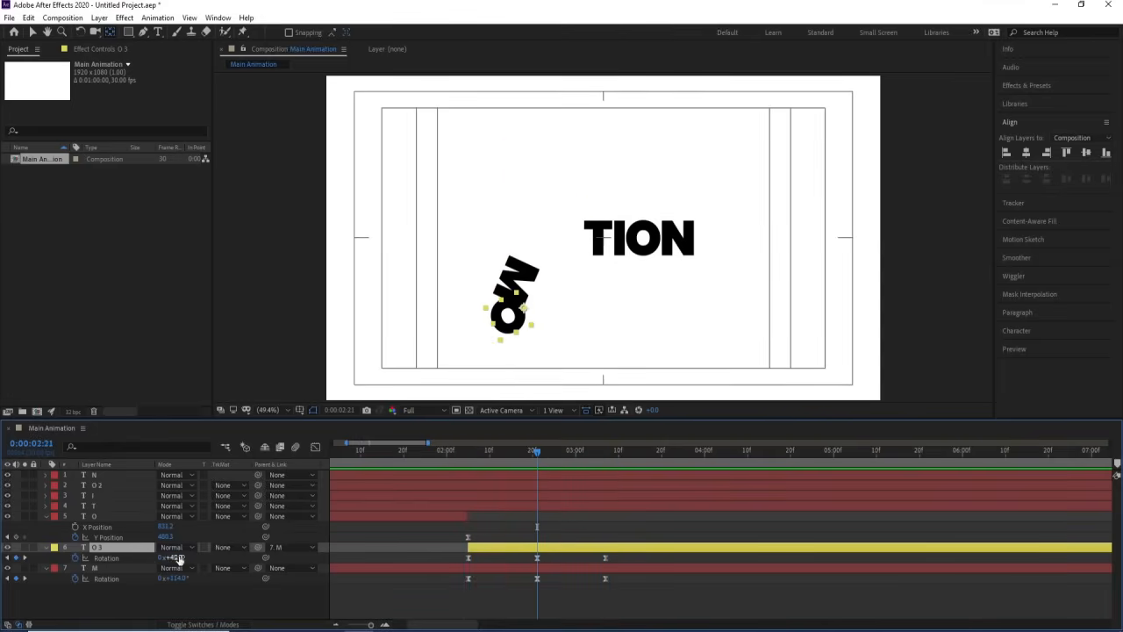
left_click_drag(184, 558, 461, 511)
left_click(469, 454)
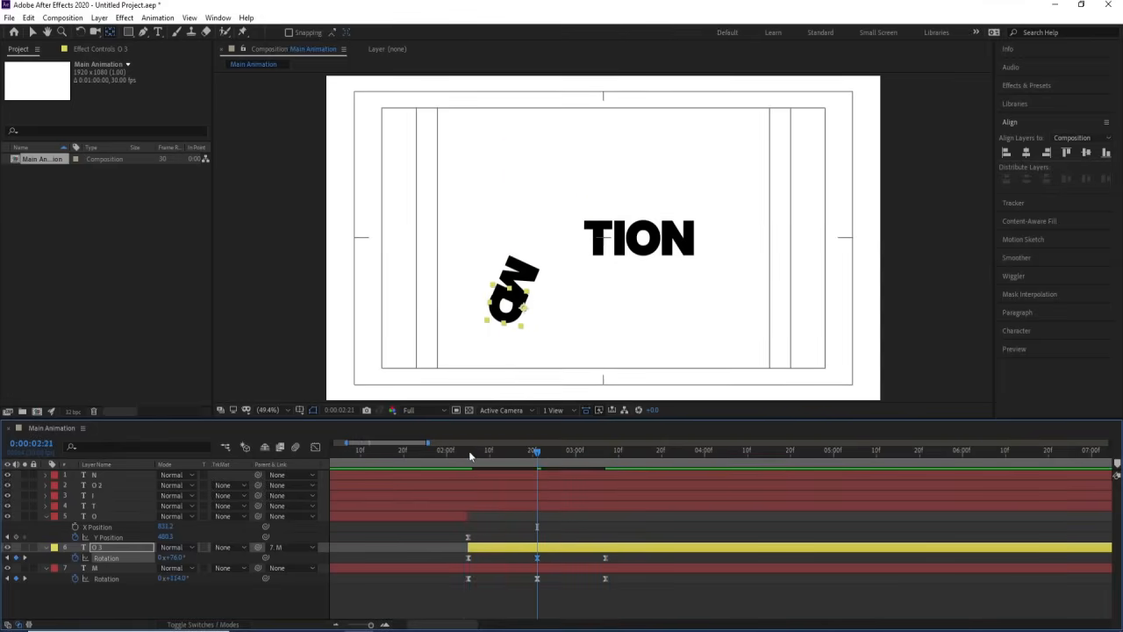
key("space")
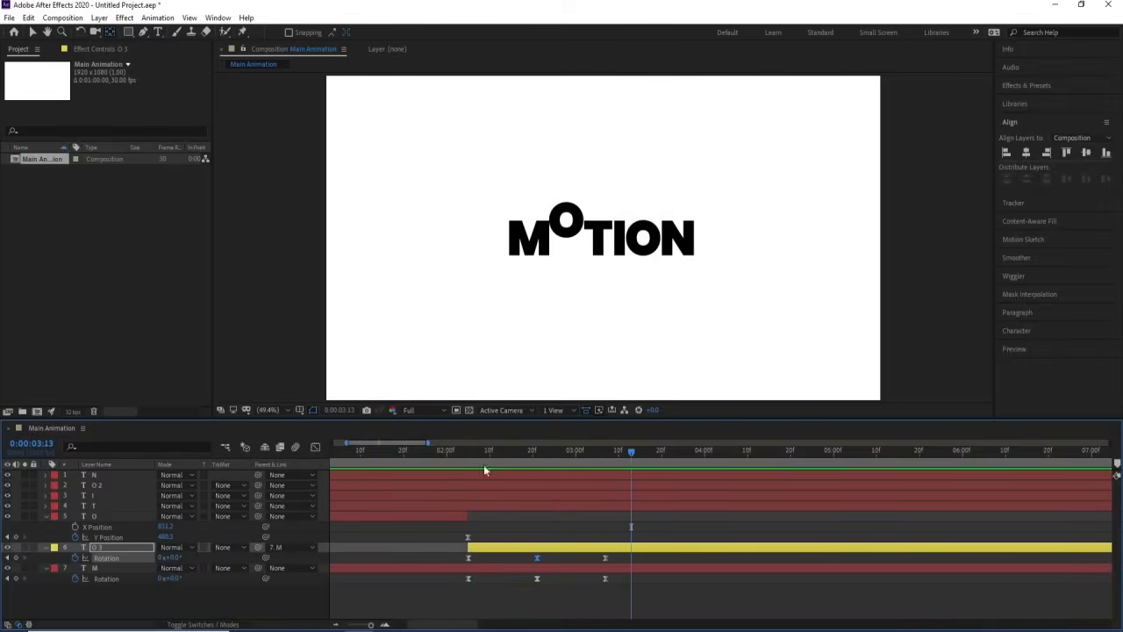
Split the yellow O layer at 0:00:03:07 and place the second part, labelled Aqua, directly below the T layer
key("j")
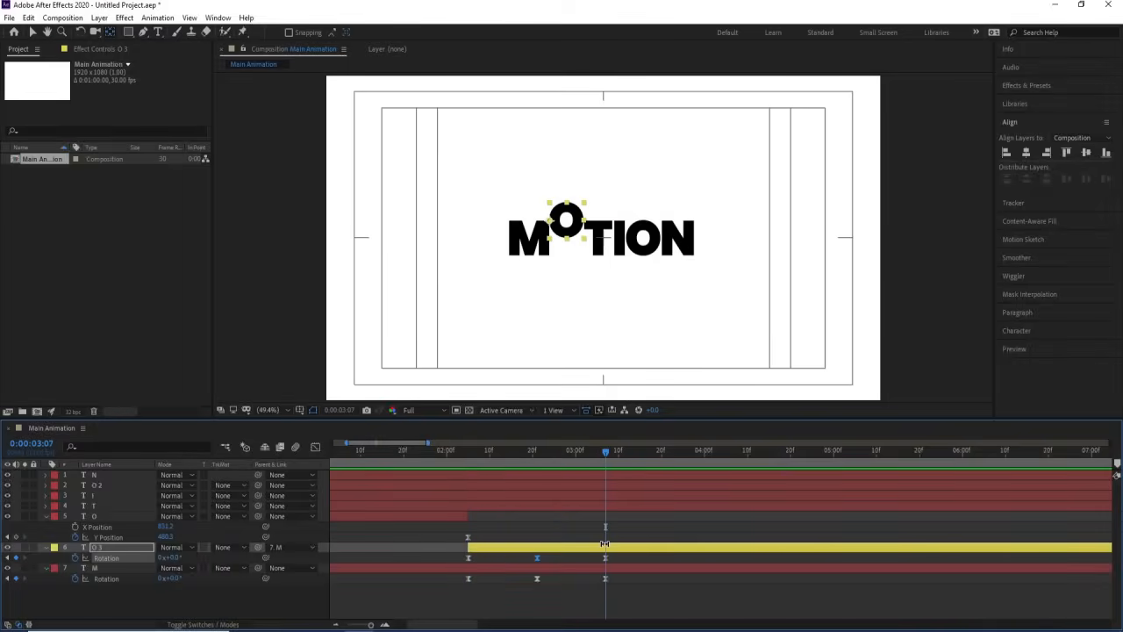
key("ctrl+shift+d")
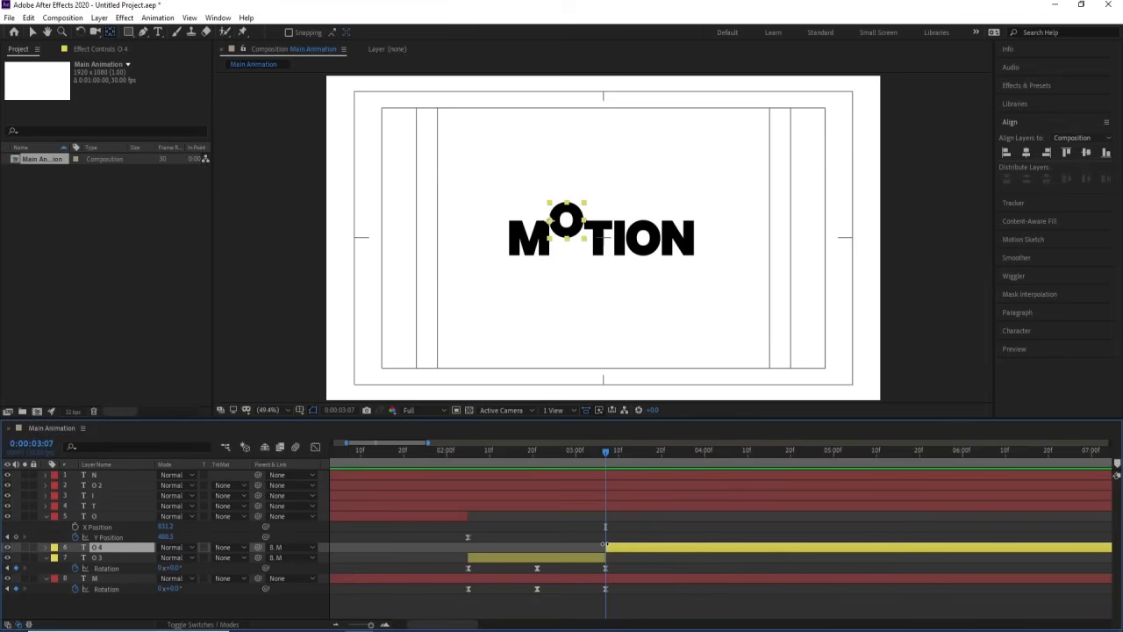
left_click(52, 549)
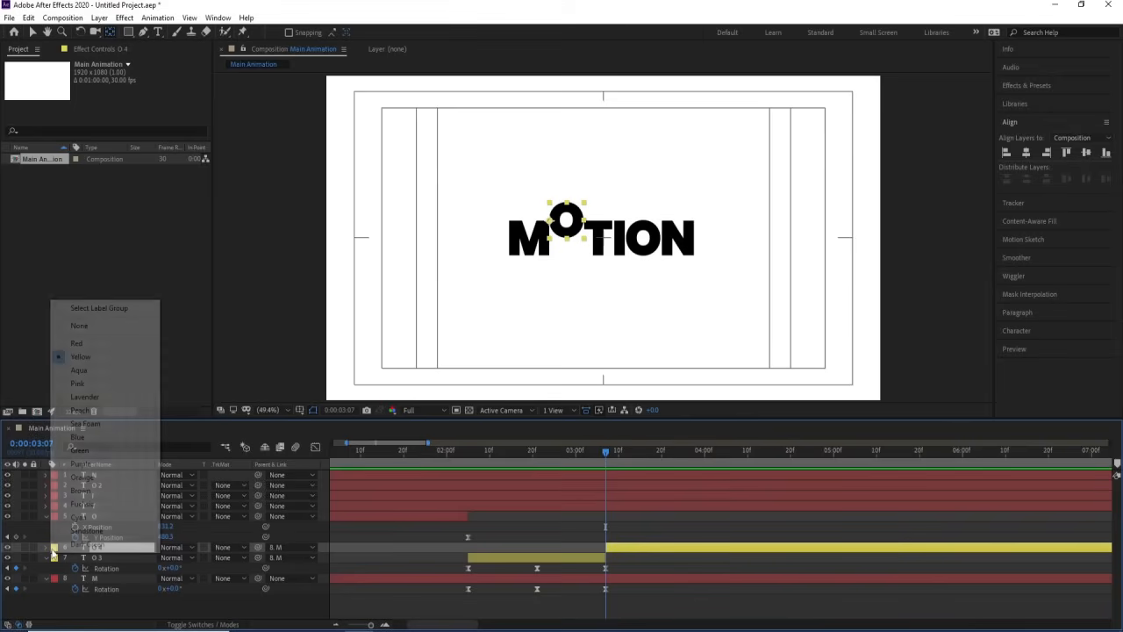
left_click(98, 372)
left_click_drag(104, 553, 106, 517)
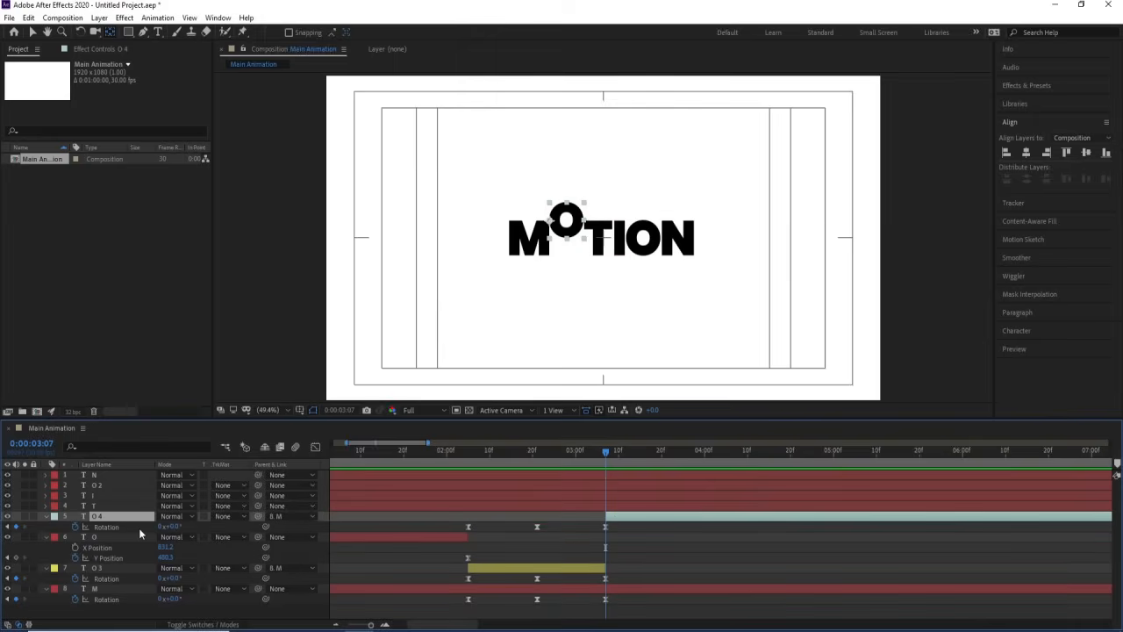
Remove the aqua O layer's Rotation keyframes and set its parent to None
left_click(138, 527)
key("Delete")
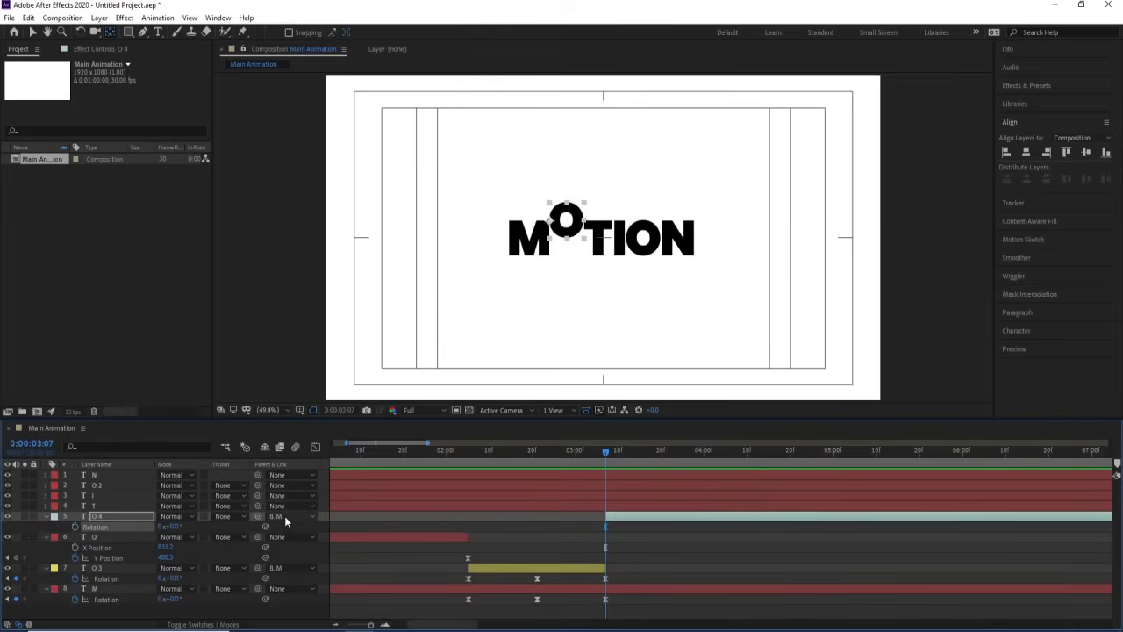
left_click(284, 516)
left_click(292, 392)
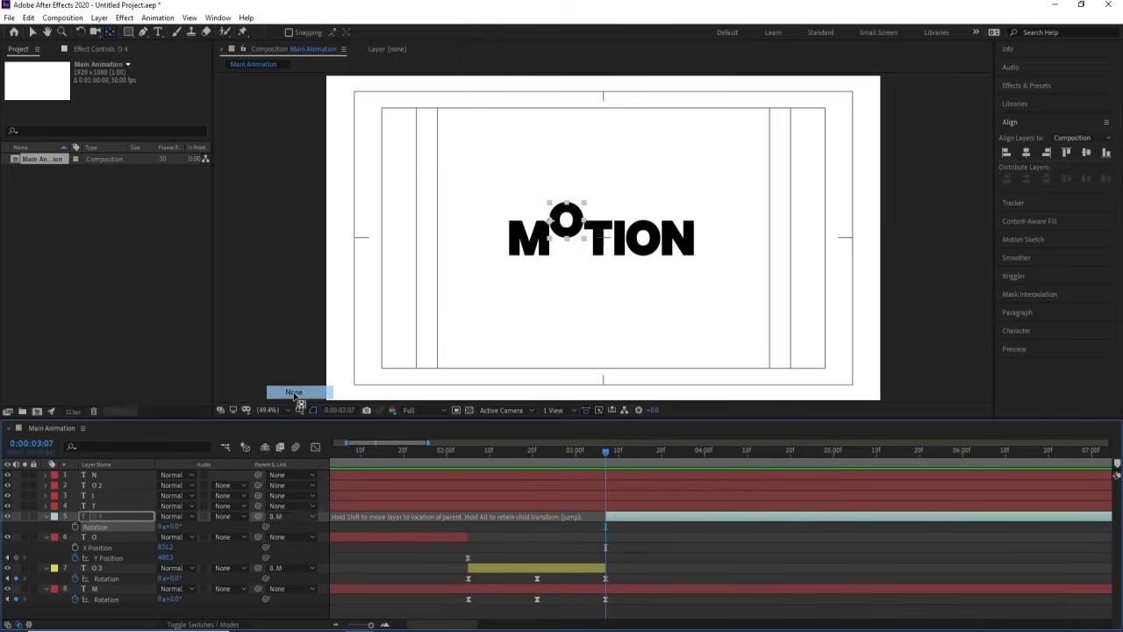
left_click(544, 523)
Add X Position and Y Position keyframes to the aqua O layer at 0:00:03:07
left_click(91, 518)
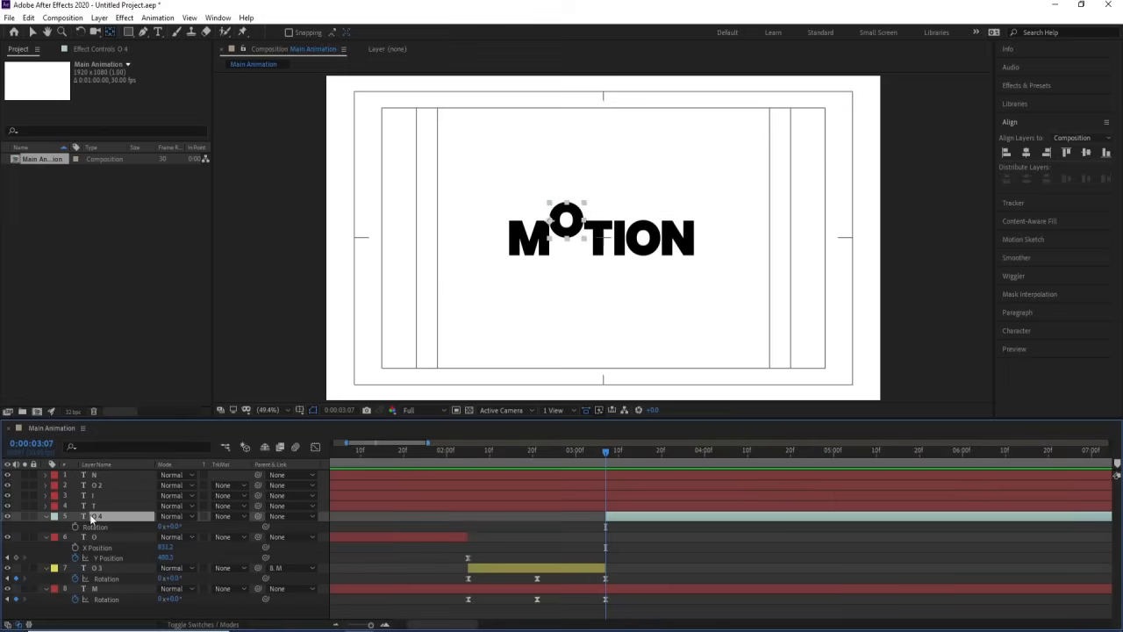
key("p")
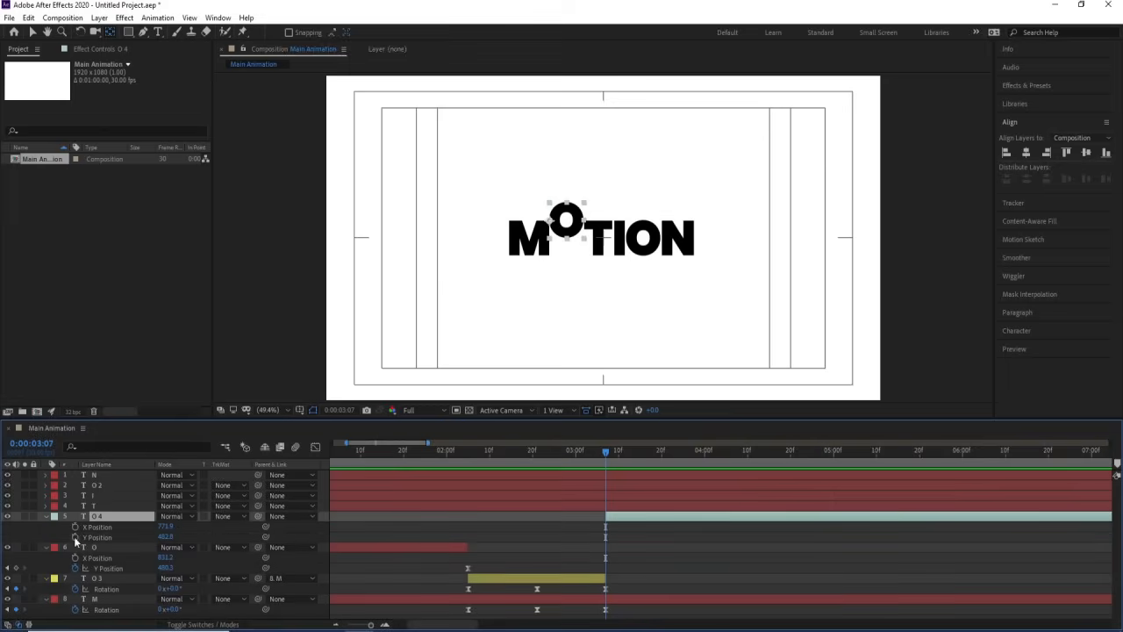
left_click(76, 527)
left_click(76, 537)
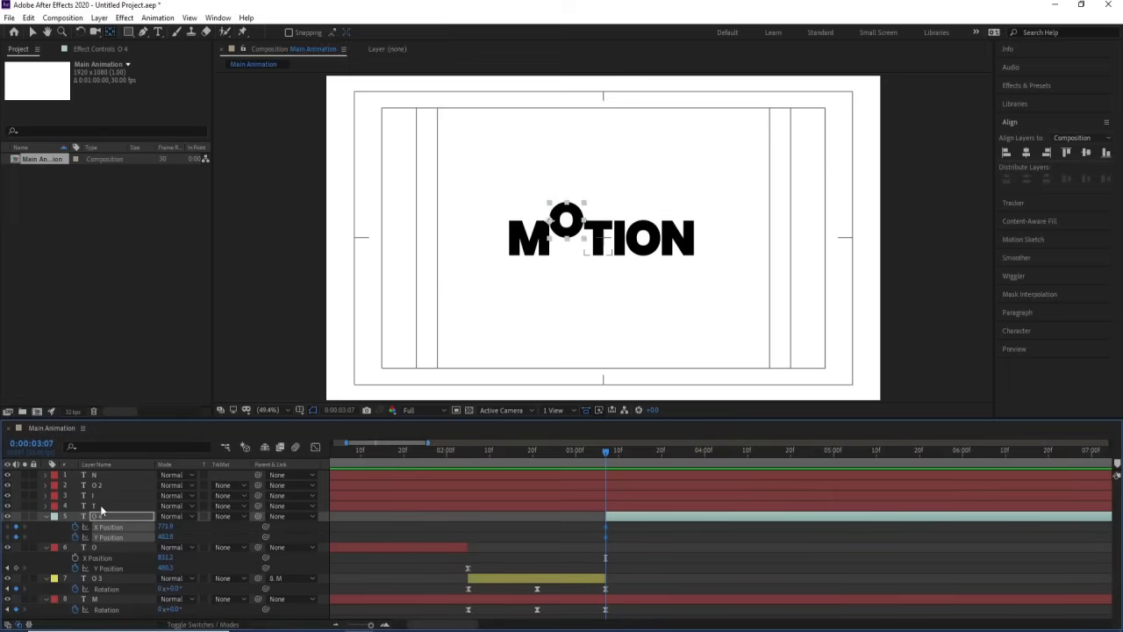
Trim the T, I, second O and N layers to start at 0:00:03:07 and add X and Y Position keyframes there
left_click(100, 506)
left_click(98, 475, "shift")
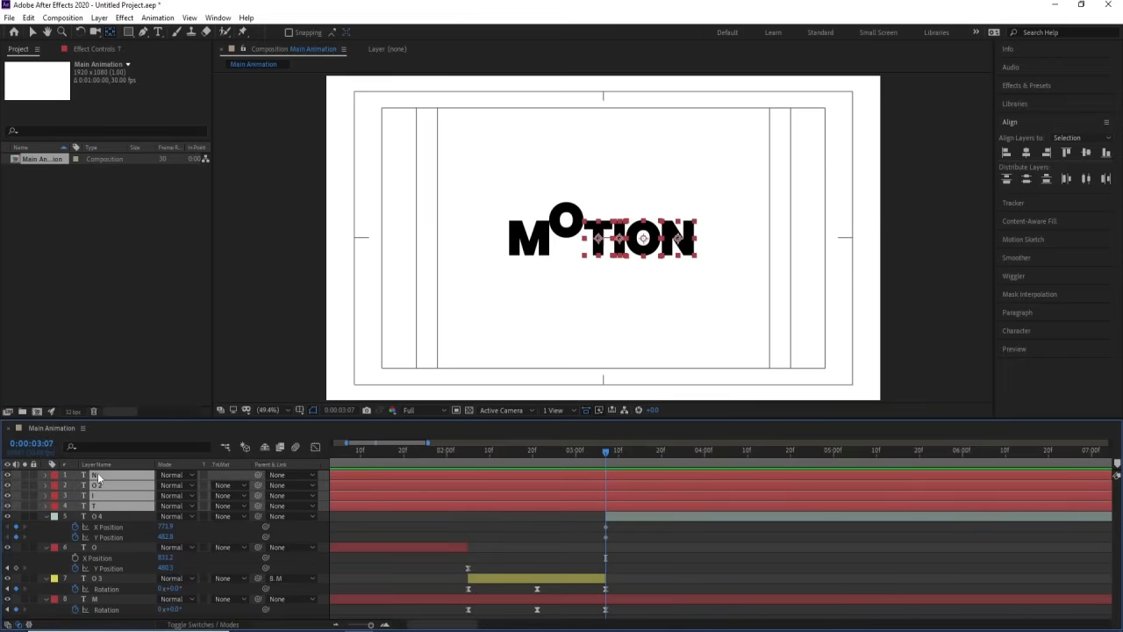
key("alt+bracketleft")
key("p")
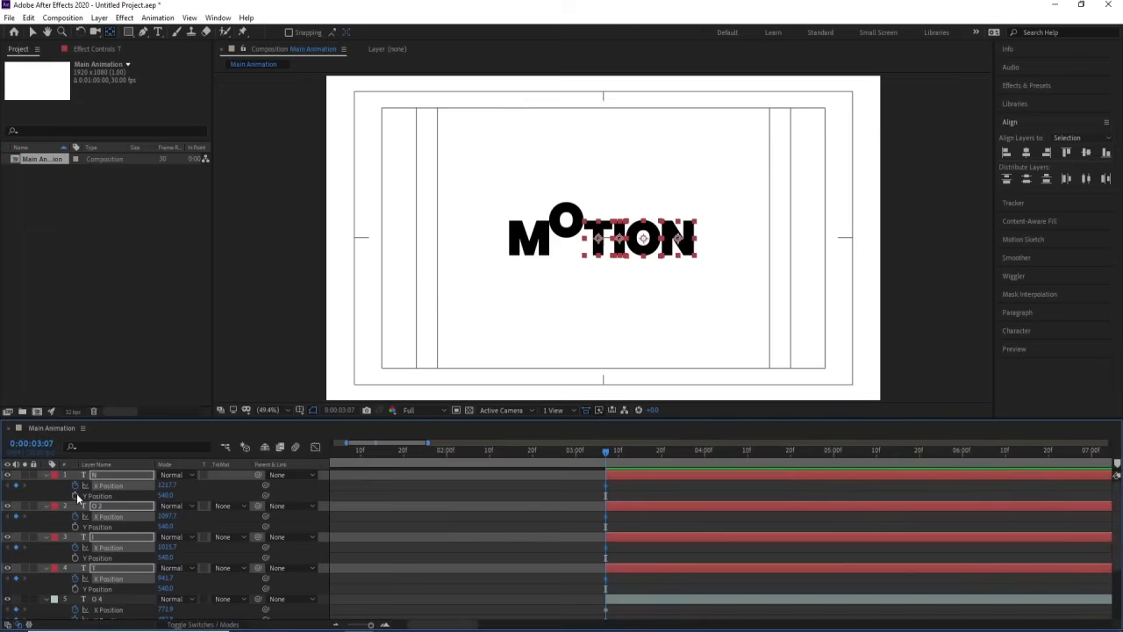
left_click(78, 496)
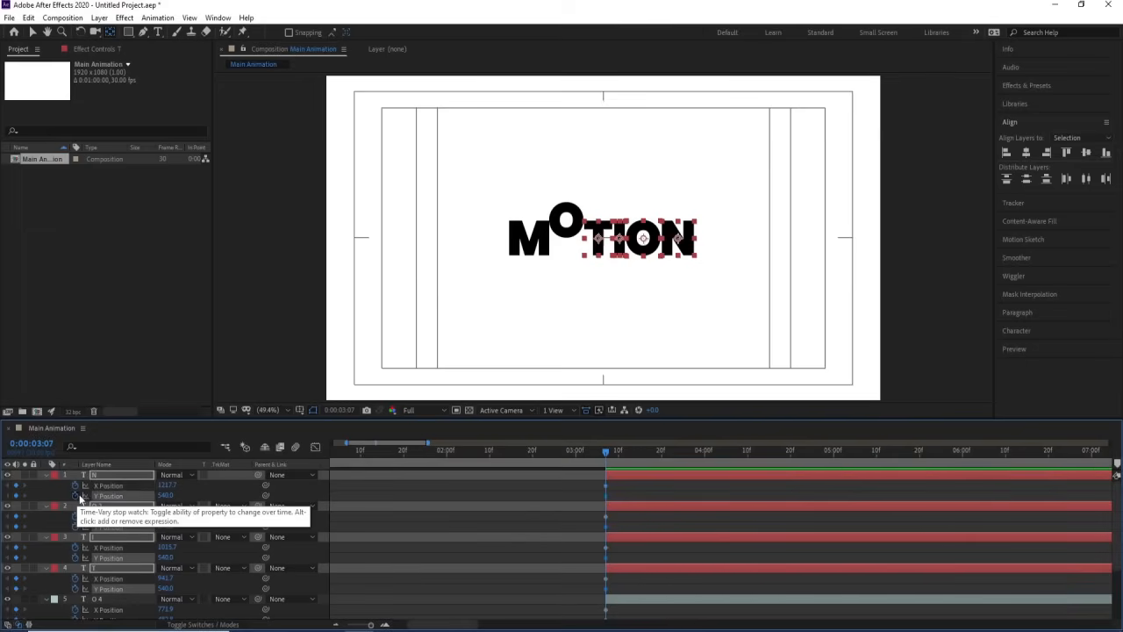
Add Rotation and Scale keyframes to the T, I, second O and N at 0:00:03:07 and reveal all their keyframed properties
key("r")
left_click(76, 485)
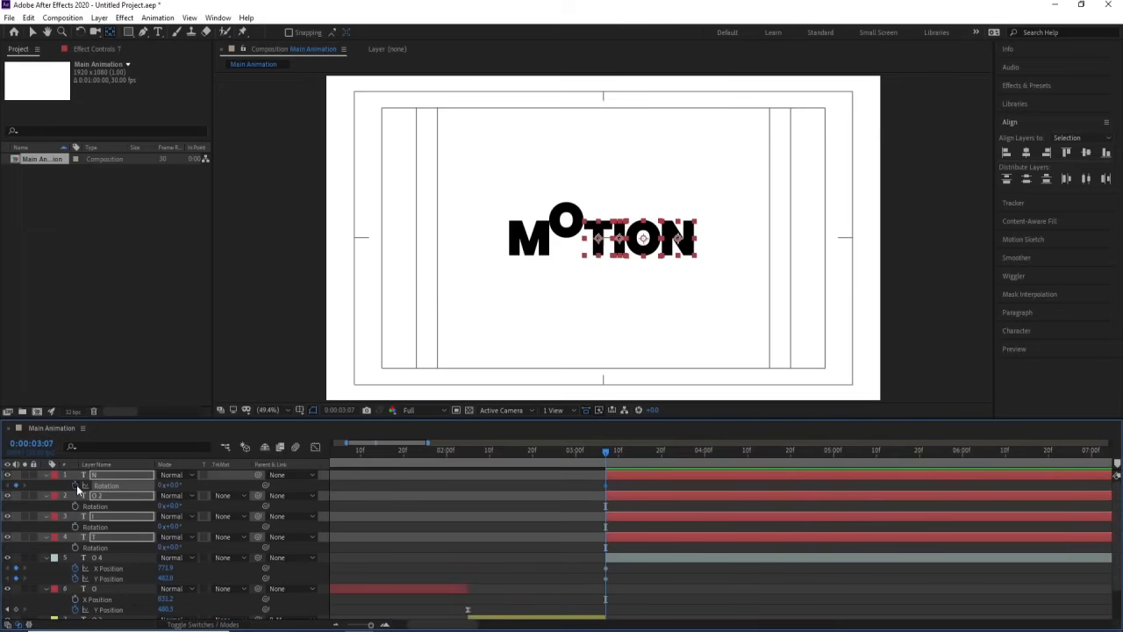
key("s")
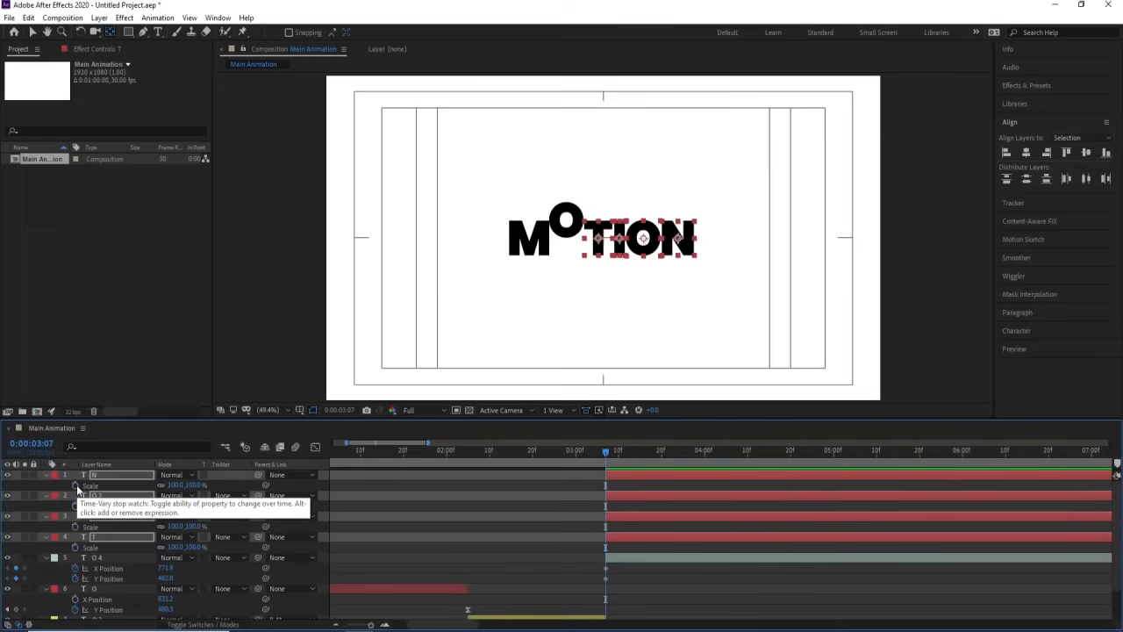
left_click(75, 485)
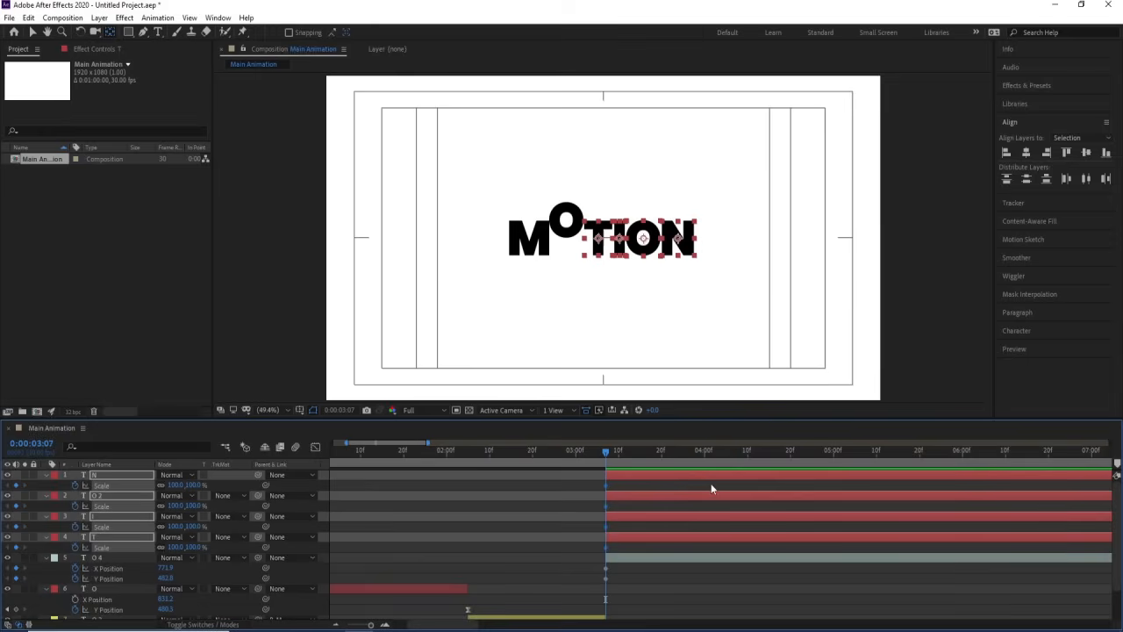
key("u")
scroll(662, 486, "down", 4)
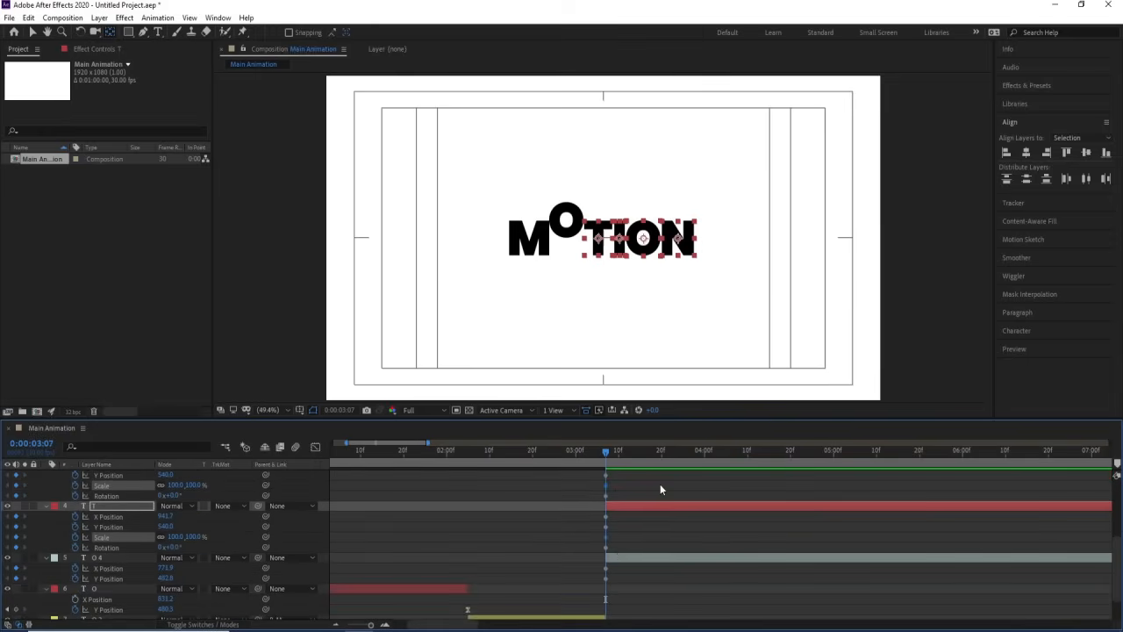
Center the anchor point of the aqua O layer and add X and Y Position keyframes to it at 0:00:05:00
left_click(611, 551)
left_click(589, 552)
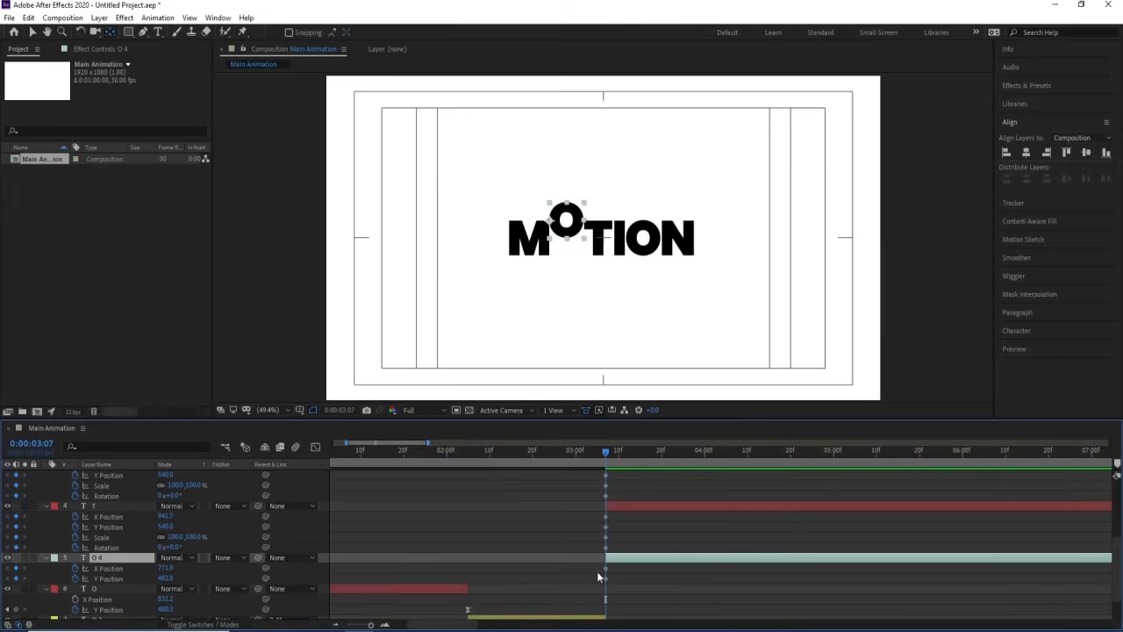
key("ctrl+alt+Home")
scroll(717, 501, "up", 3)
left_click(832, 450)
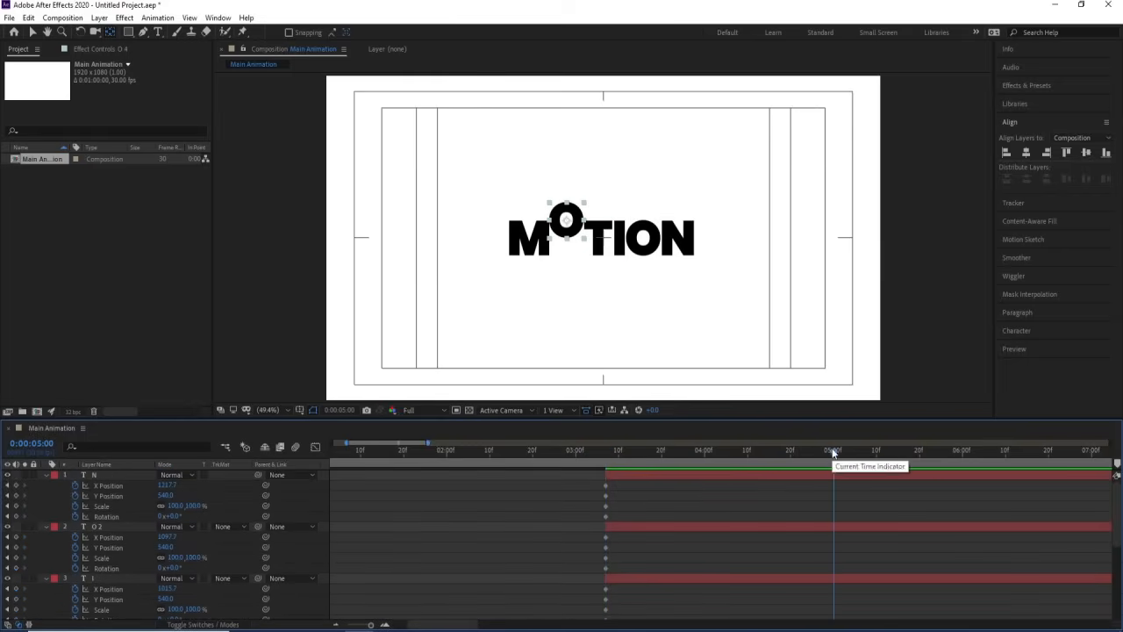
scroll(832, 451, "down", 5)
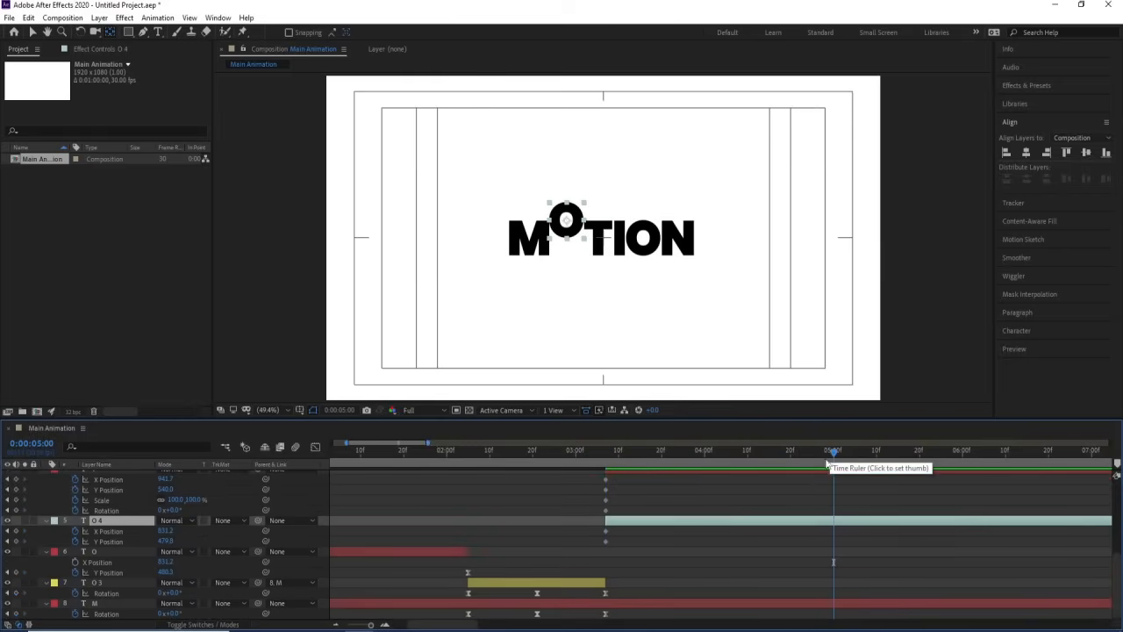
left_click(15, 530)
left_click(16, 541)
Add X Position, Y Position, Scale and Rotation keyframes to the T, I, second O and N layers at 0:00:05:00
scroll(886, 567, "up", 5)
scroll(848, 568, "down", 3)
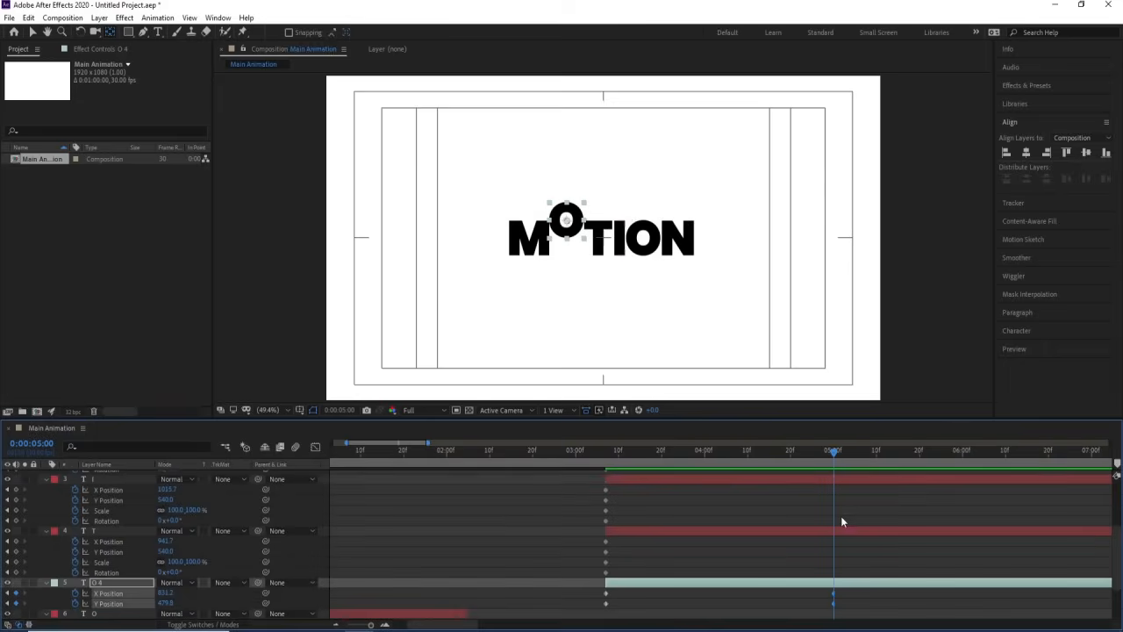
left_click(828, 532)
key("minus")
key("Num_Lock")
scroll(830, 532, "up", 3)
left_click(755, 475, "shift")
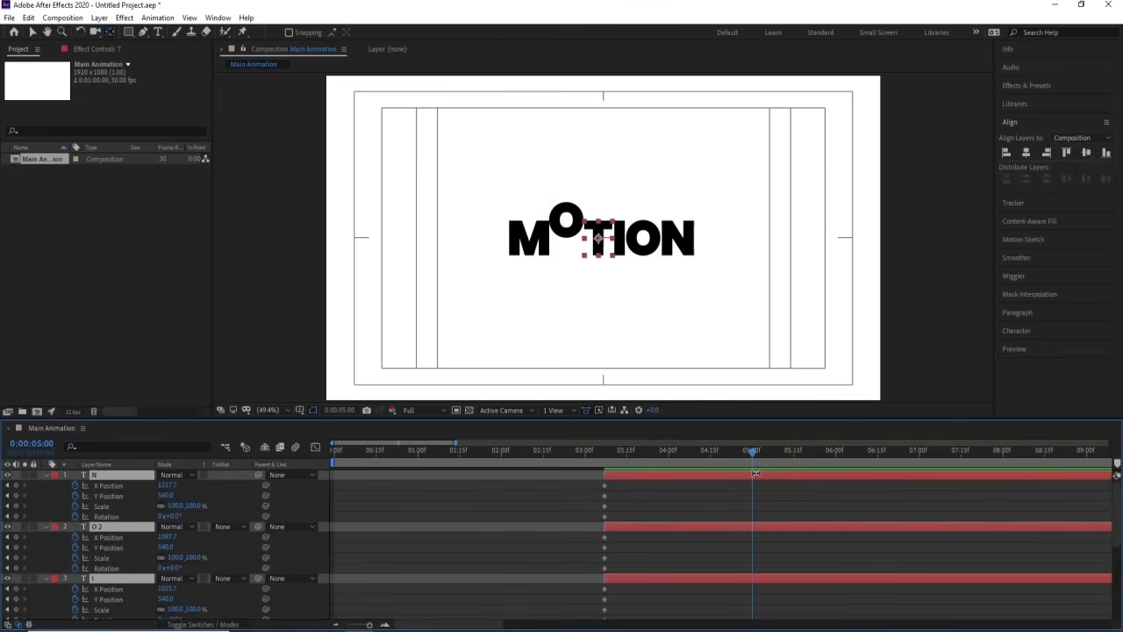
left_click(16, 485)
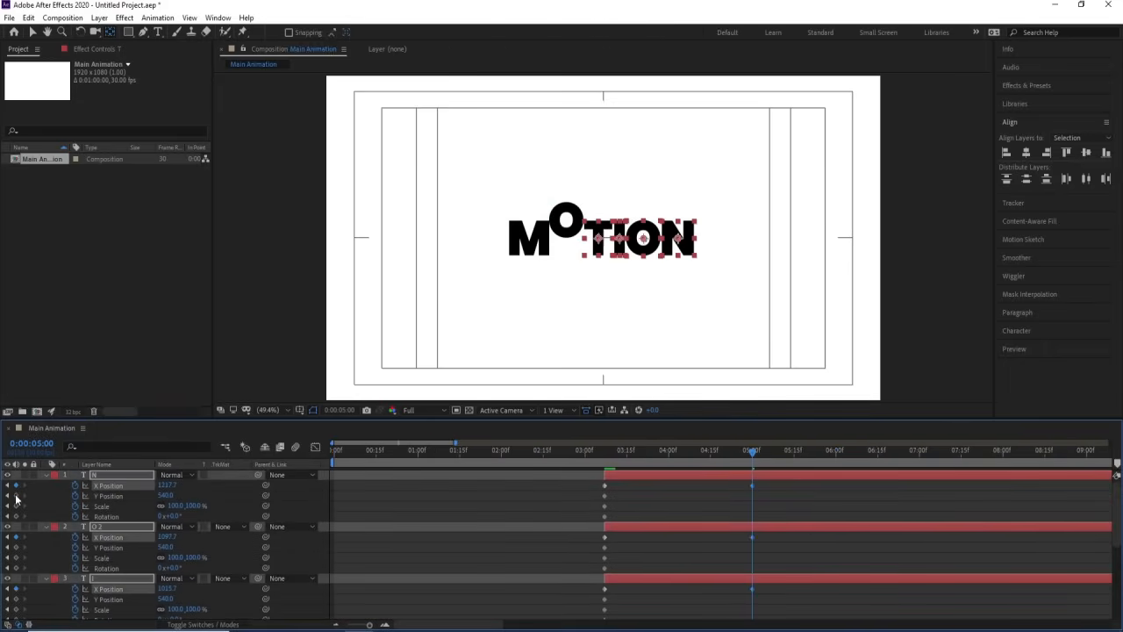
left_click(16, 496)
left_click(16, 506)
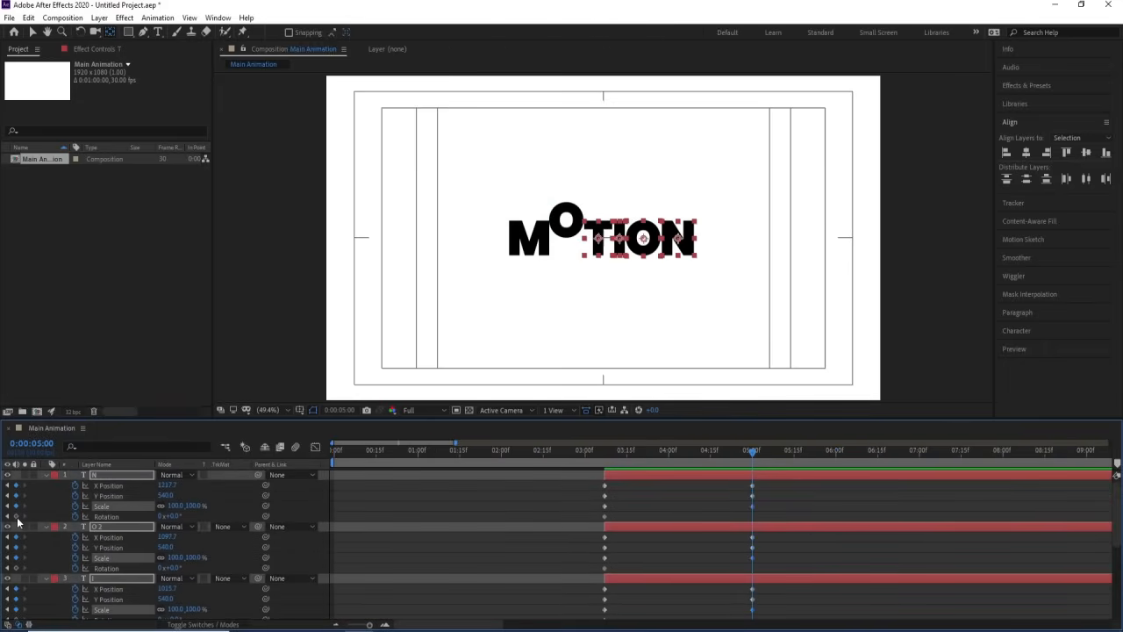
left_click(16, 516)
Set the four letters' Rotation at 0:00:05:00 to one full revolution and preview the spin from 0:00:03:26
left_click(160, 517)
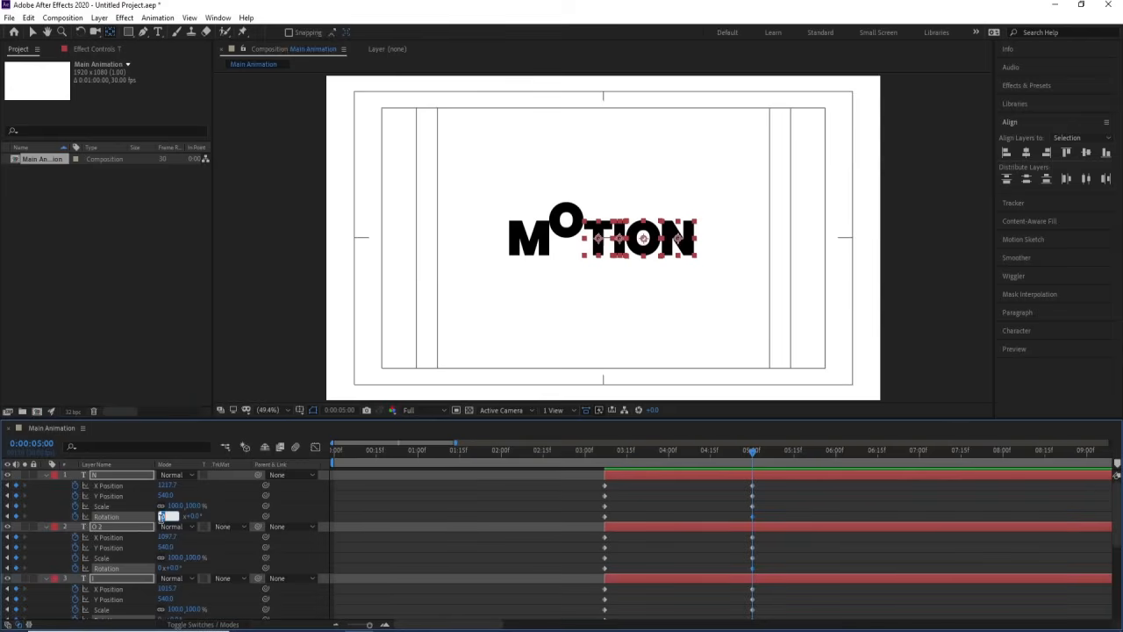
type("1")
key("Return")
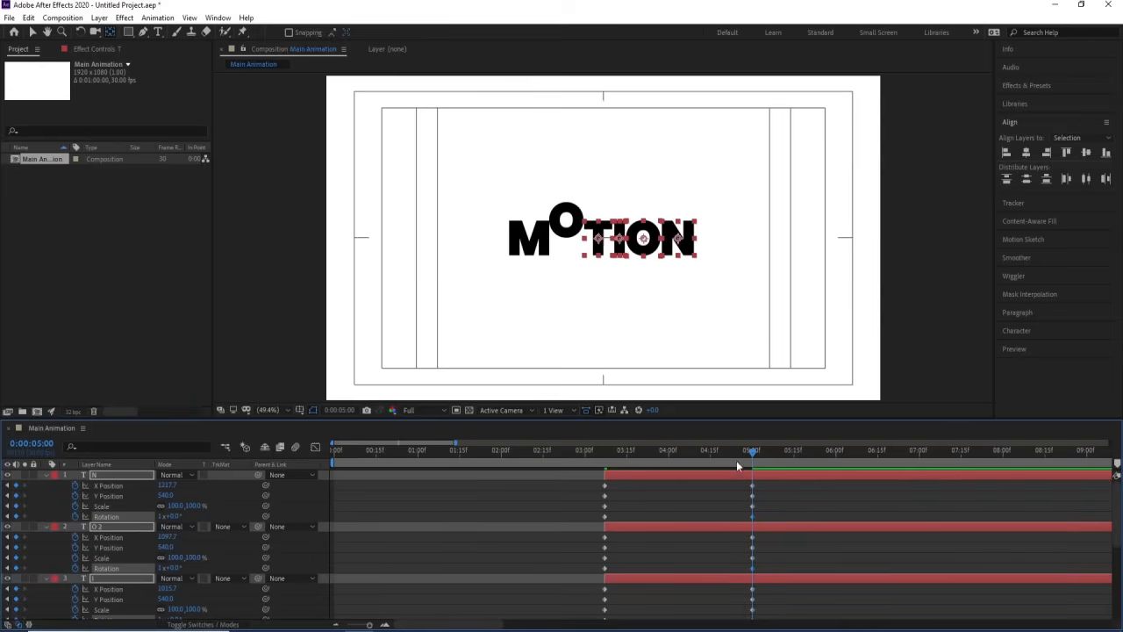
left_click_drag(735, 456, 659, 454)
key("apostrophe")
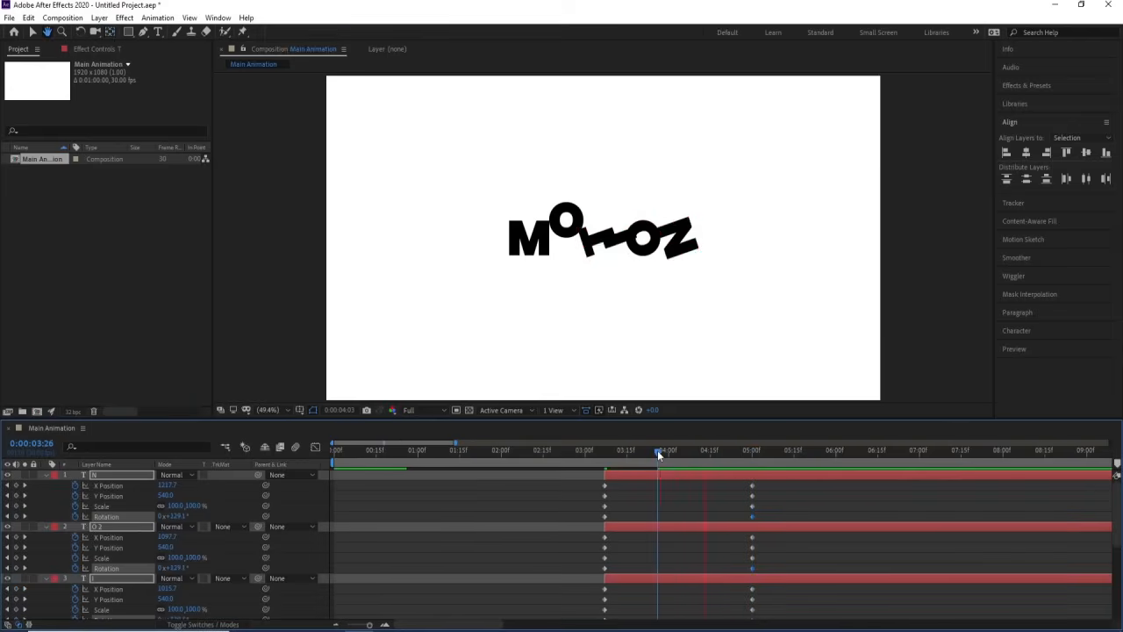
key("space")
At 0:00:03:07, align the T, I, second O and N to each other's horizontal and vertical centers
key("j")
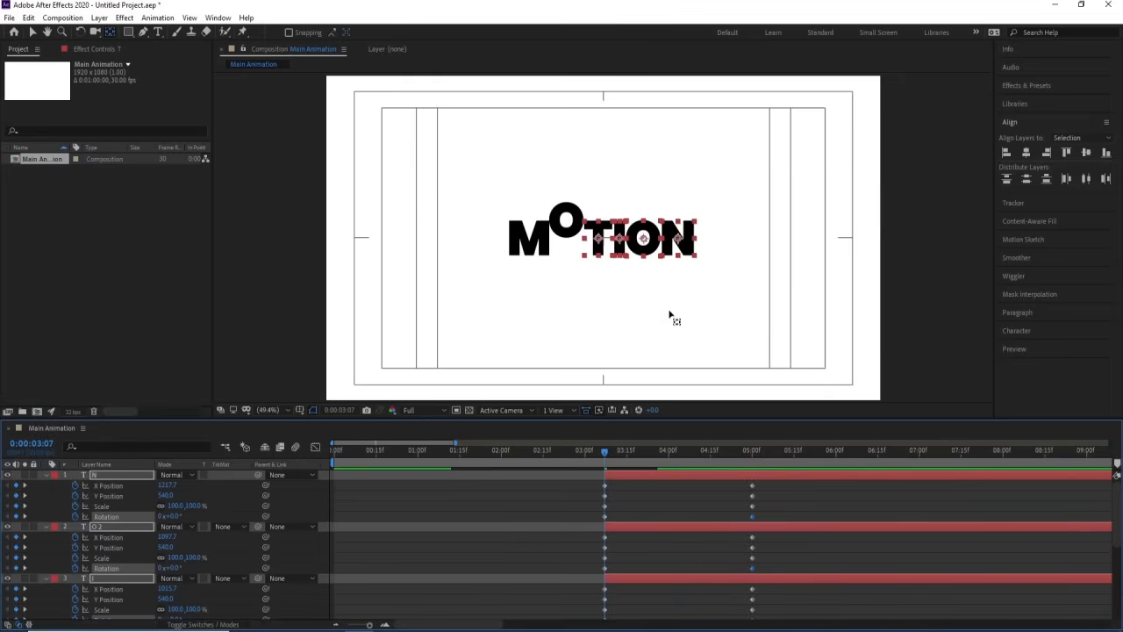
key("c")
left_click(1025, 152)
left_click(1086, 152)
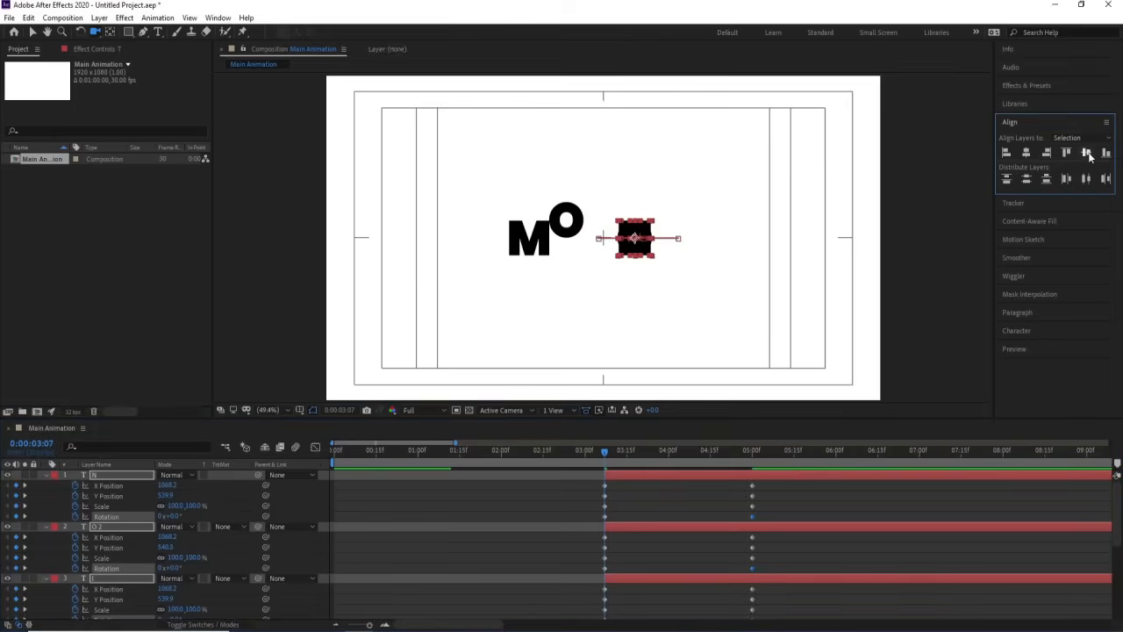
Move the stacked letters onto the center of the aqua O at 0:00:03:07 and set their Scale to 10%
scroll(641, 236, "up", 5)
key("v")
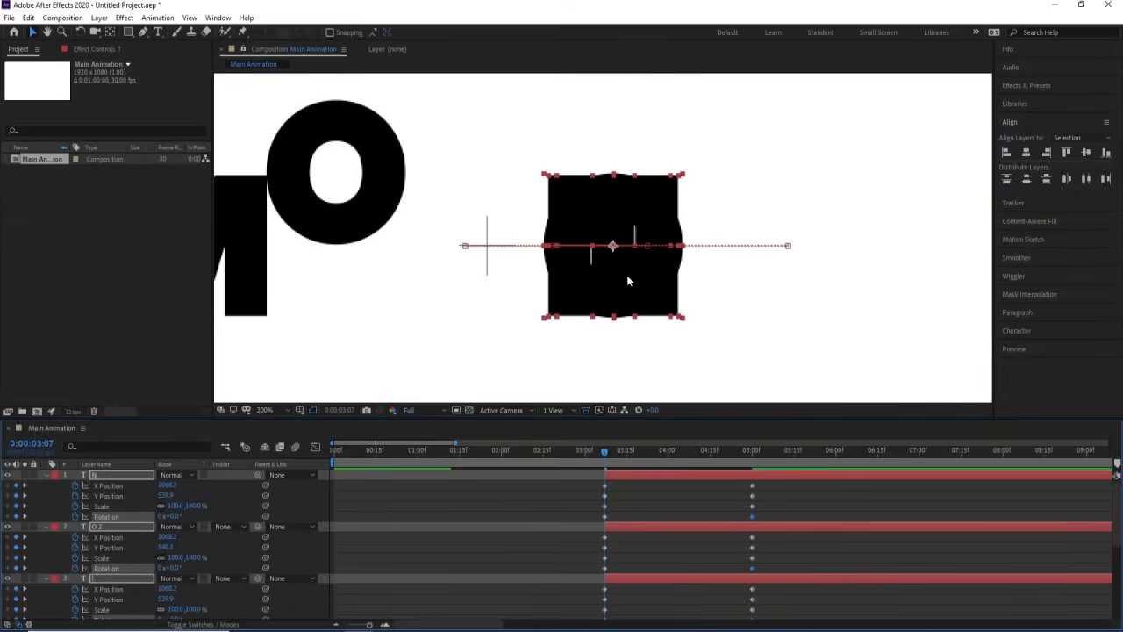
left_click_drag(626, 274, 354, 208)
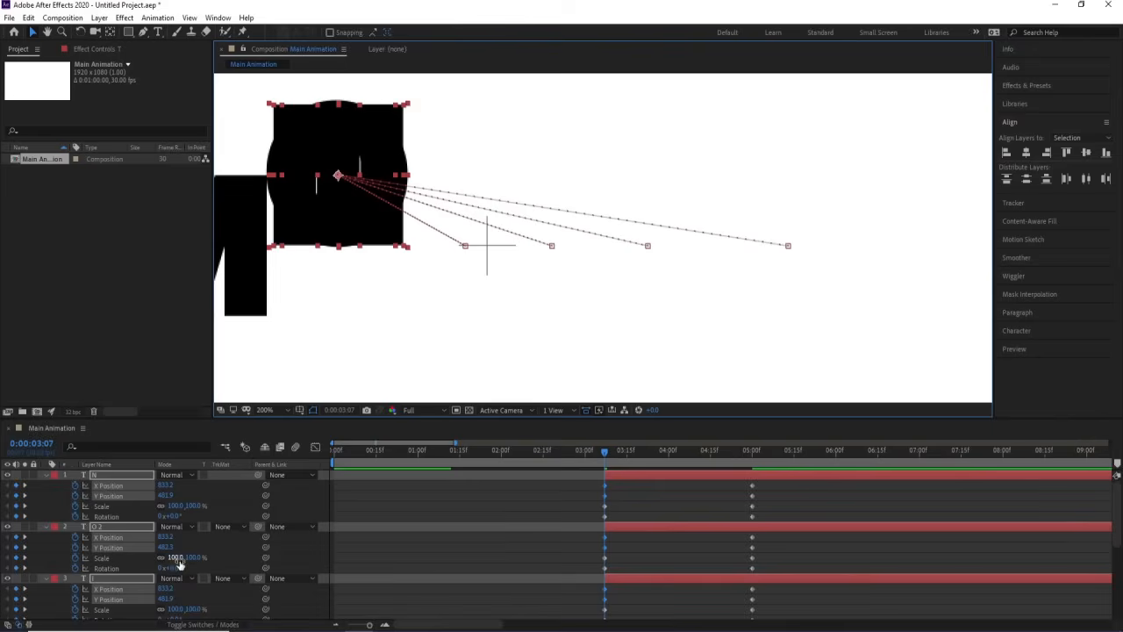
left_click(178, 558)
type("1")
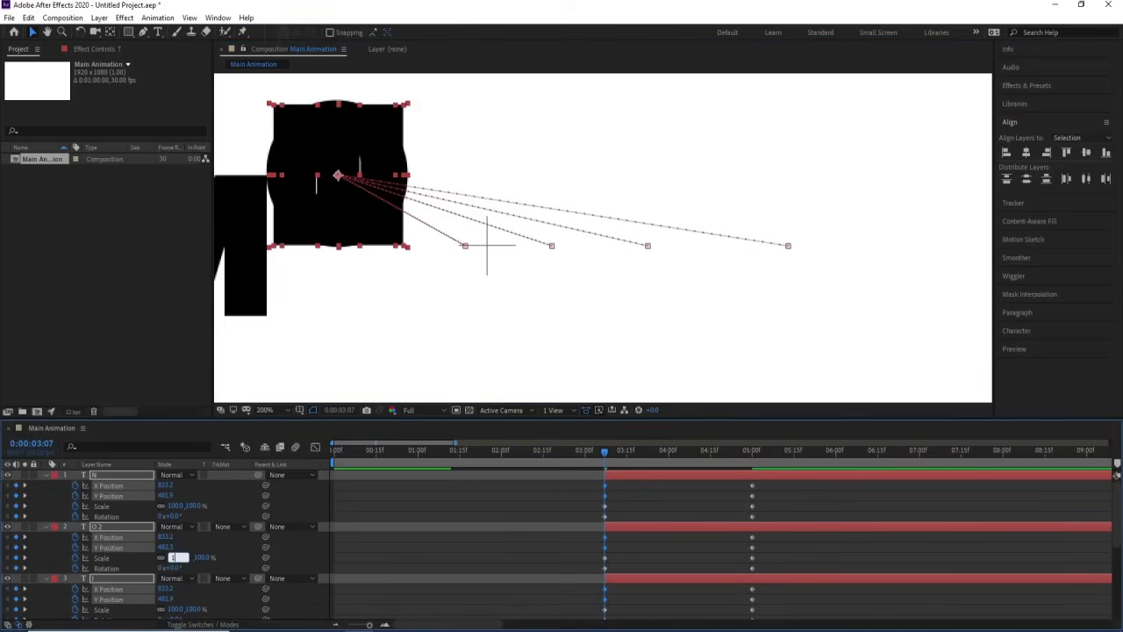
type("00")
key("Return")
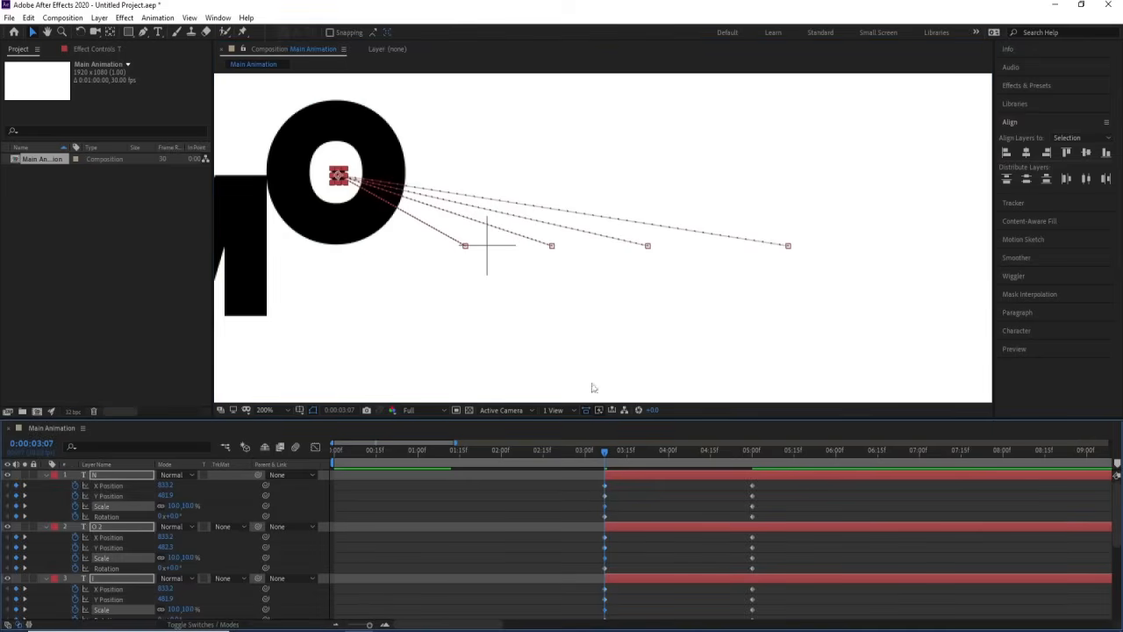
Raise the T, I, second O and N above the M at 0:00:04:04, setting the T's Y Position to about 234.5
scroll(650, 525, "down", 5)
left_click(673, 455)
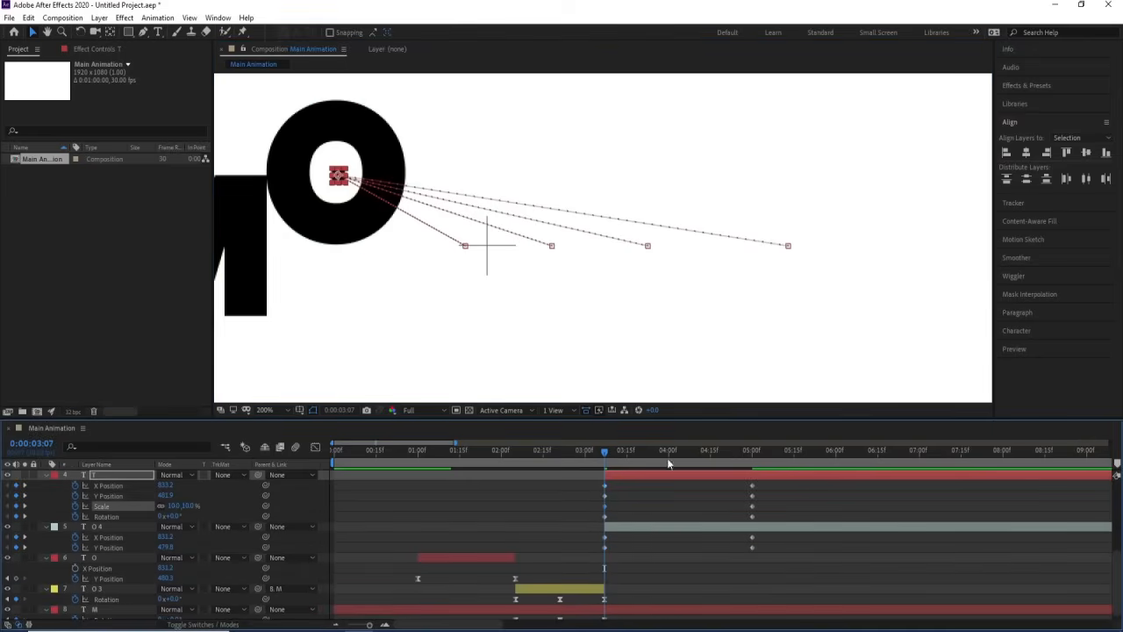
left_click_drag(676, 456, 680, 456)
left_click_drag(167, 496, 97, 479)
scroll(602, 266, "down", 1)
scroll(586, 272, "down", 1)
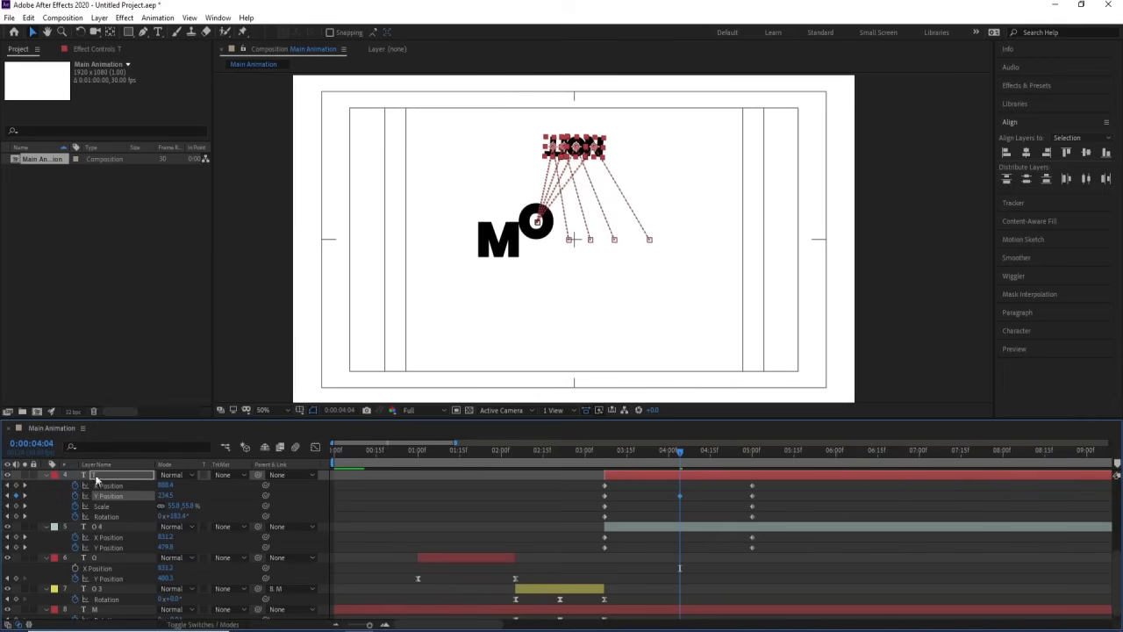
Copy the T's Y Position keyframe at 0:00:04:04 to the aqua O layer and play back the jump from 0:00:02:17
left_click(655, 529)
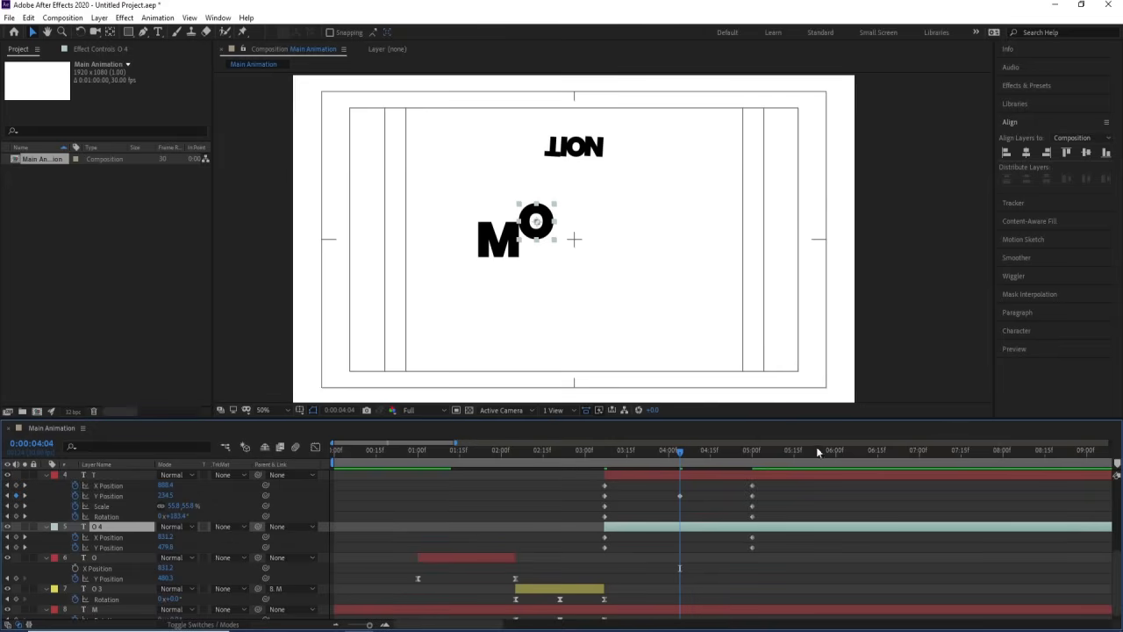
left_click(678, 495)
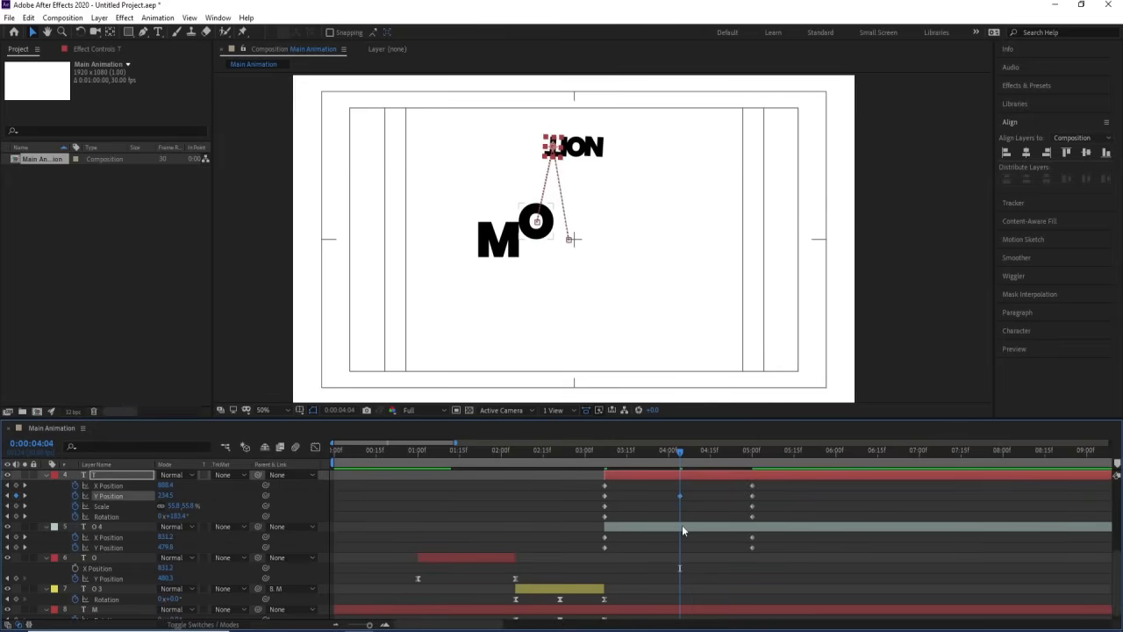
left_click(682, 525)
key("ctrl+v")
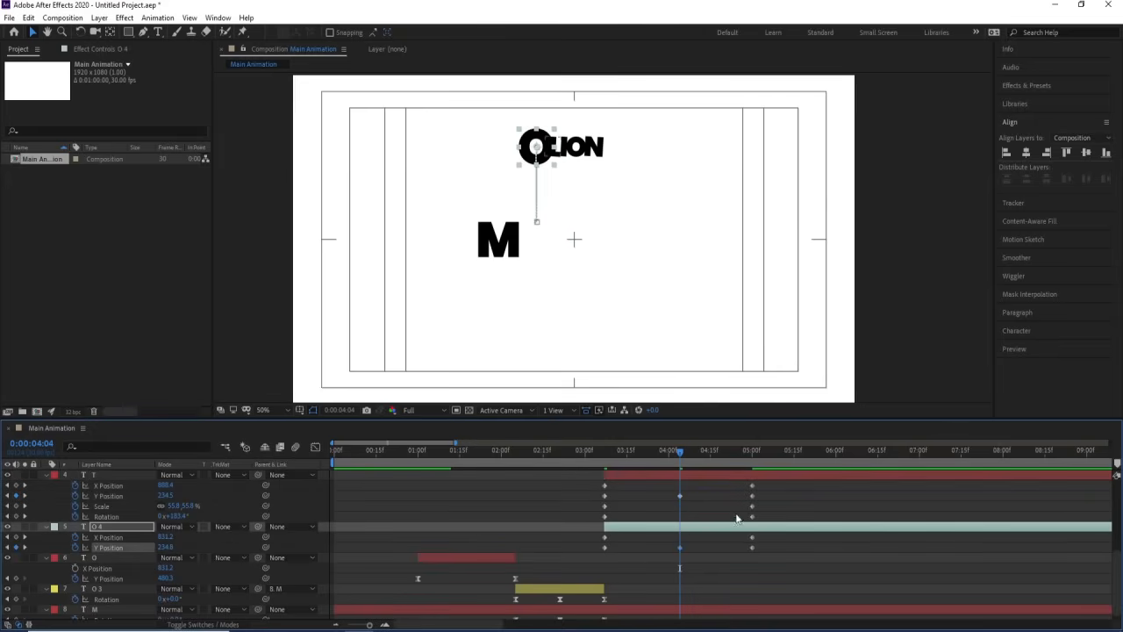
left_click(685, 547)
left_click_drag(679, 451, 549, 455)
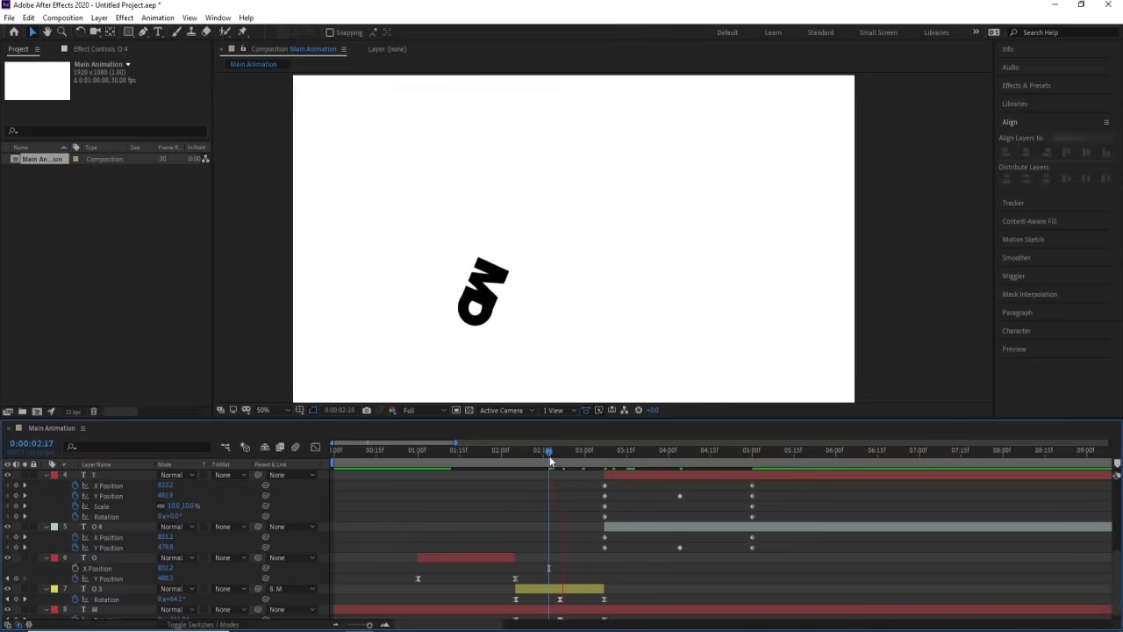
key("space")
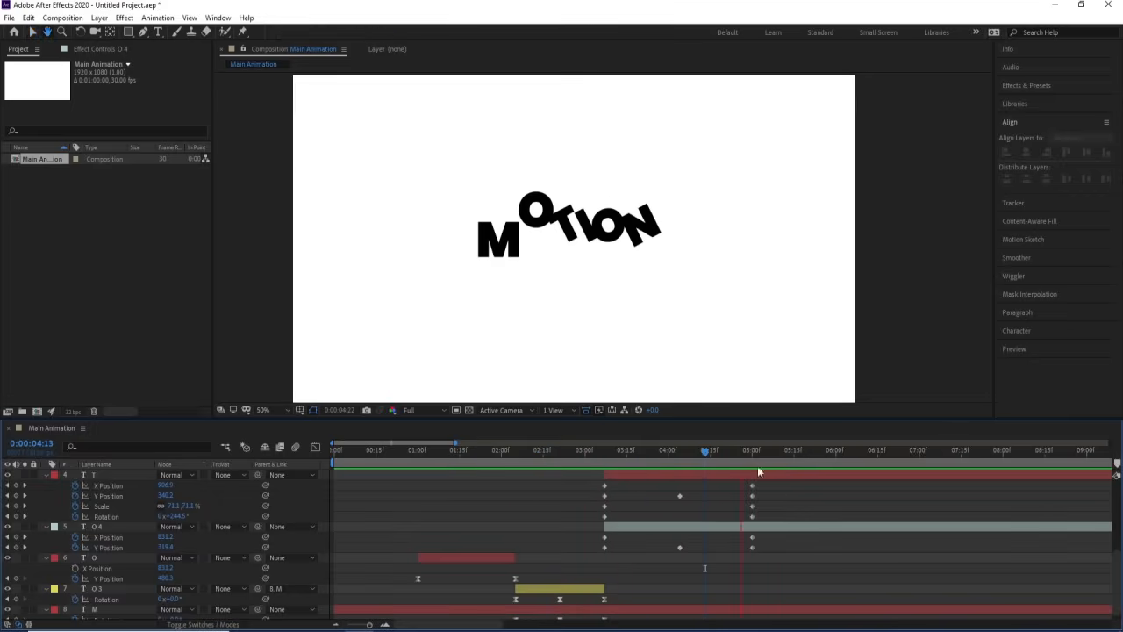
Add Y Position keyframes at 0:00:05:20 to the N, O 2, I, T and O 4 layers
left_click_drag(747, 455, 808, 459)
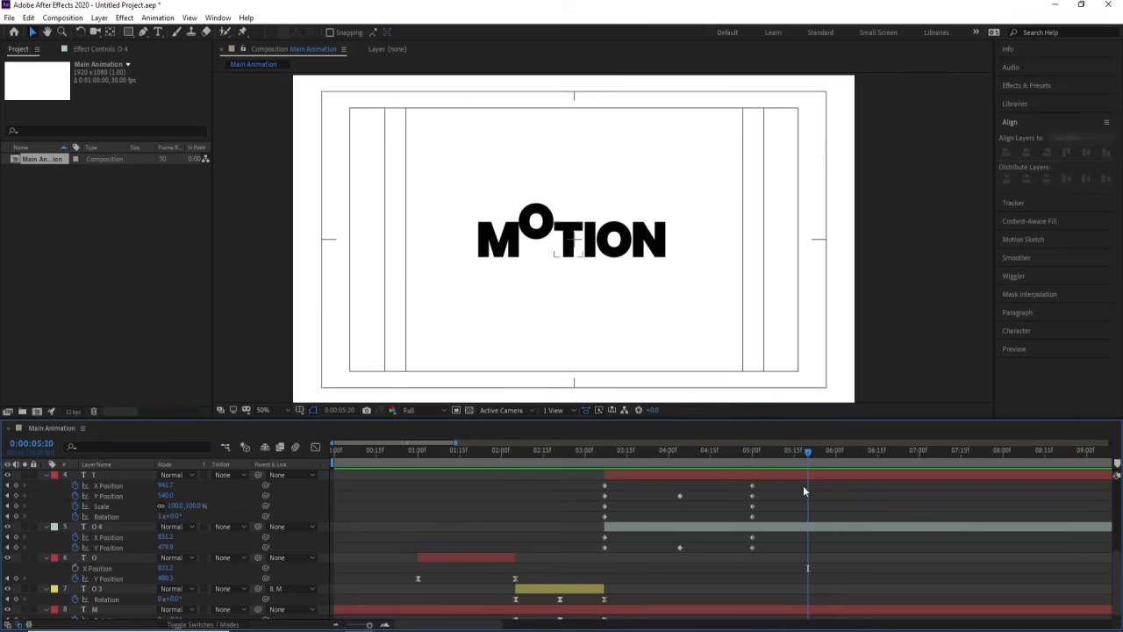
scroll(794, 520, "up", 5)
key("ctrl+a")
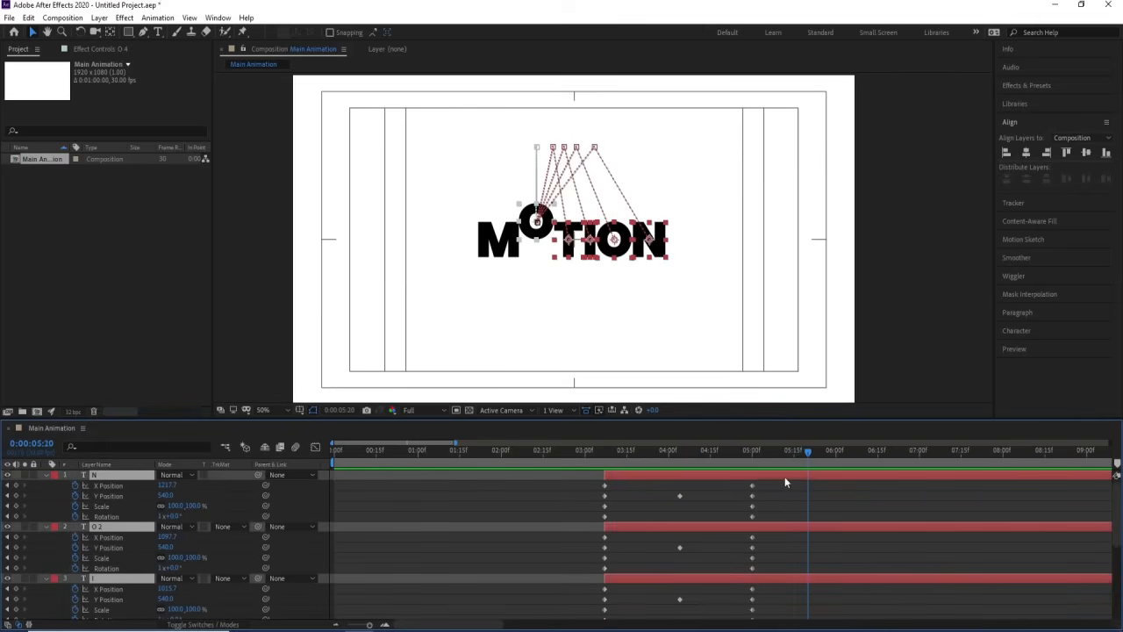
left_click(15, 496)
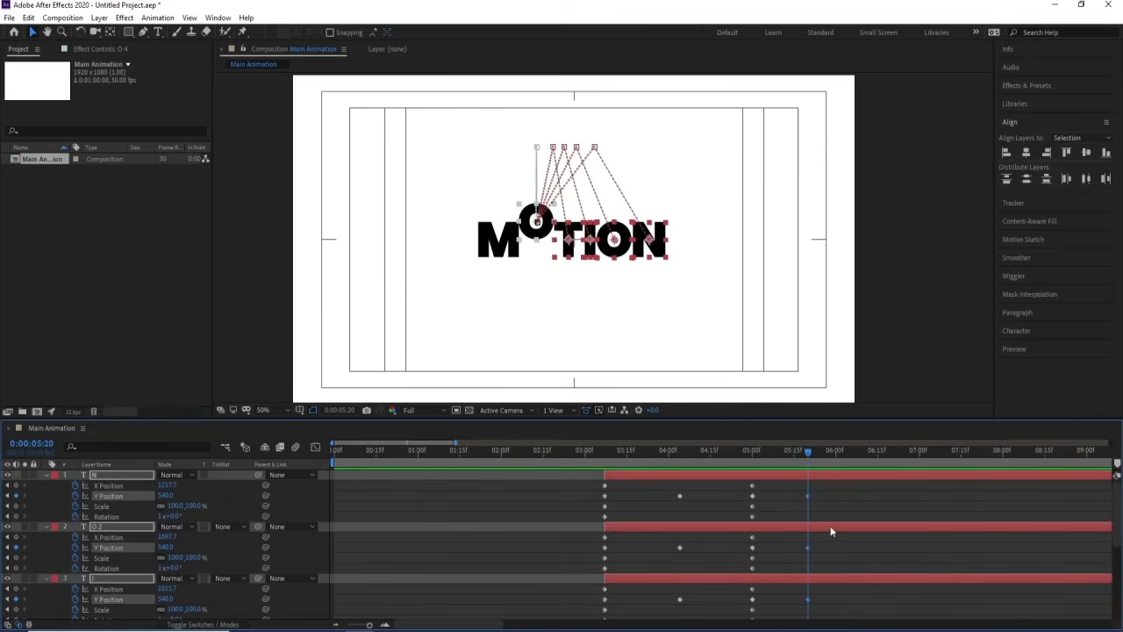
scroll(830, 525, "down", 5)
At 0:00:05:10, raise the five letters slightly through their Y Position to create a small second bounce
left_click(779, 457)
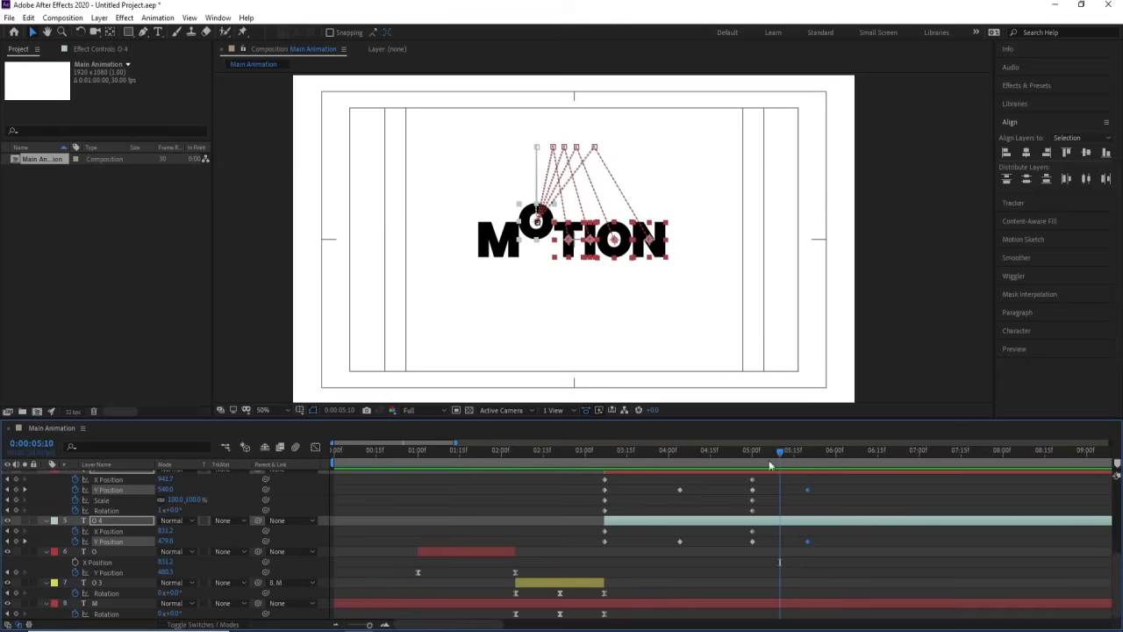
left_click_drag(165, 489, 114, 488)
key("j")
left_click(770, 528)
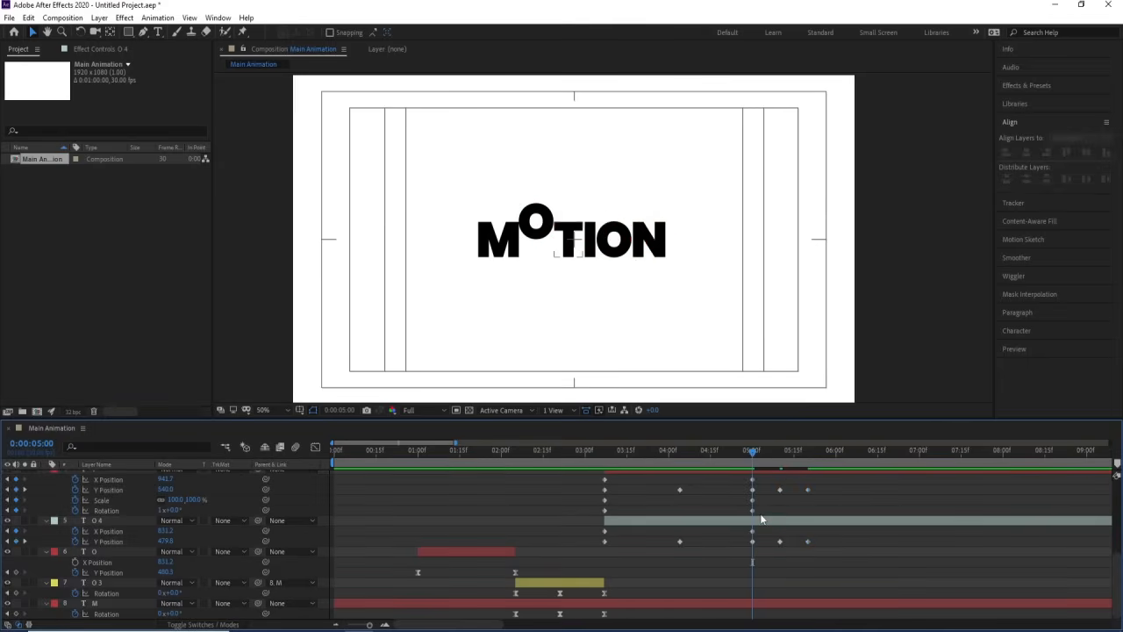
At 0:00:05:00, lower the O 4 layer level with the other letters, at about X 835.2 and Y 542.3
left_click(765, 524)
scroll(565, 225, "up", 4)
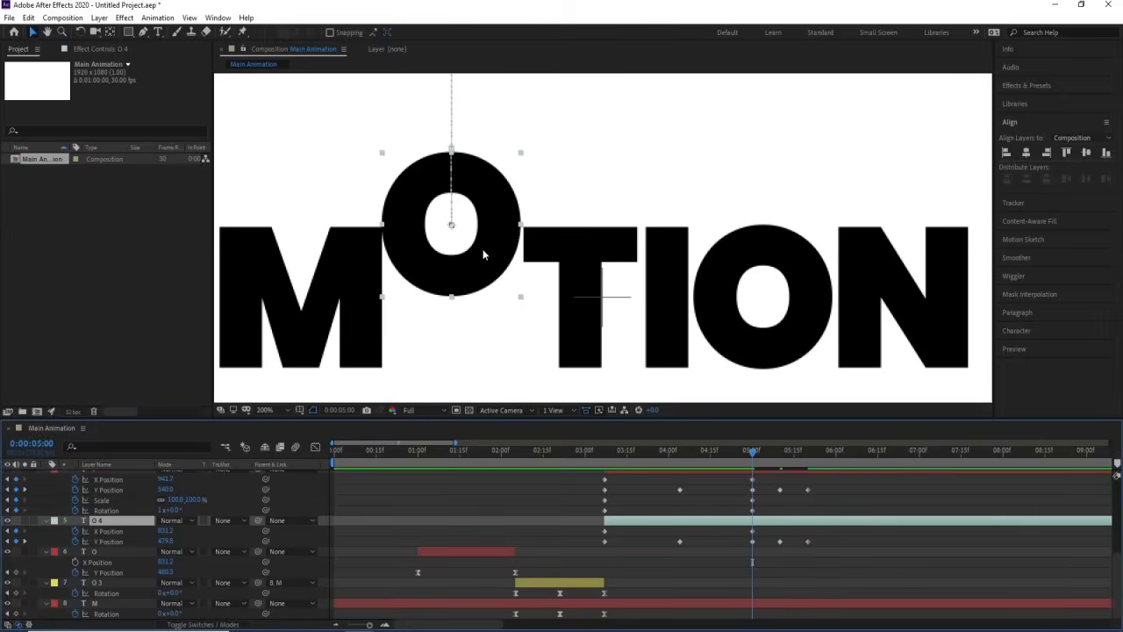
left_click_drag(482, 255, 492, 332)
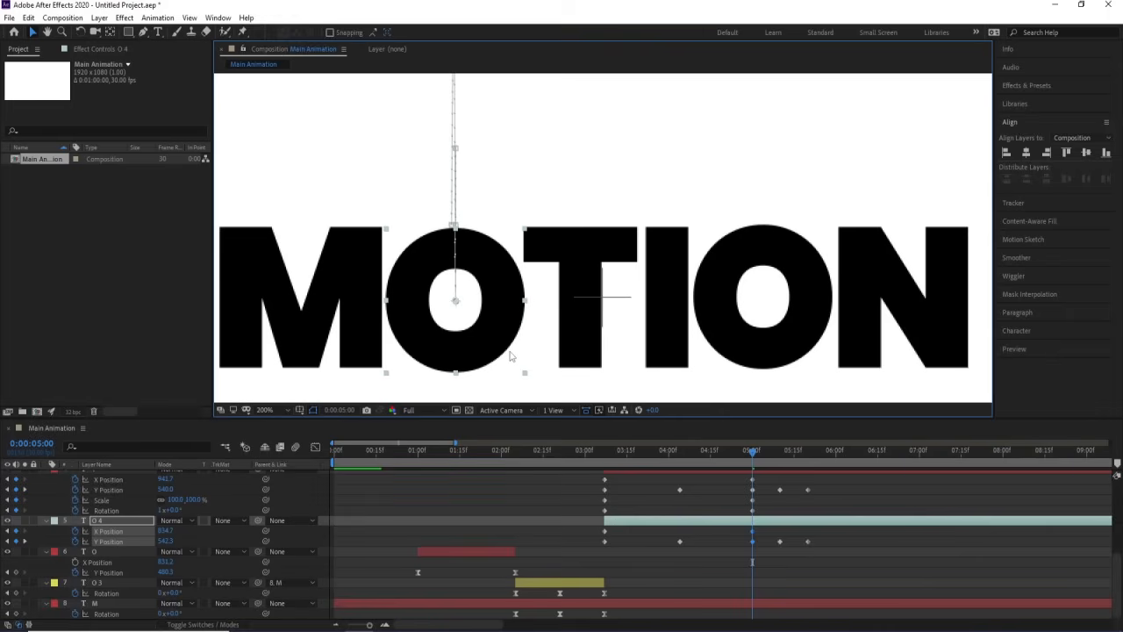
Copy the O 4 layer's Y Position keyframe at 0:00:05:00 to 0:00:05:20
left_click(752, 541)
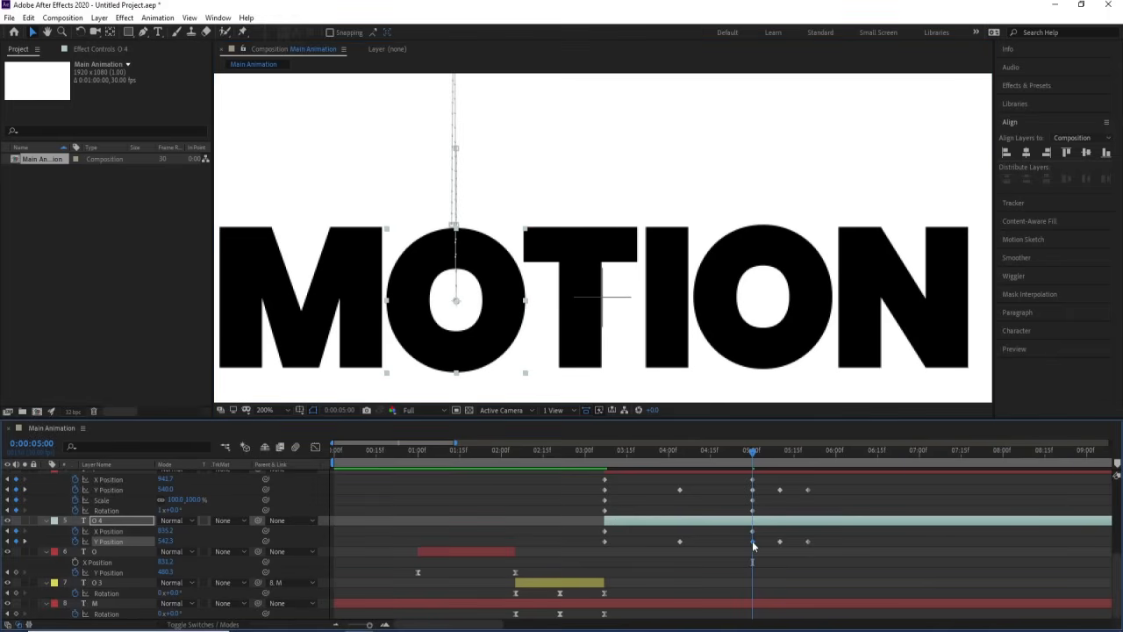
key("ctrl+c")
key("k")
key("k")
key("ctrl+v")
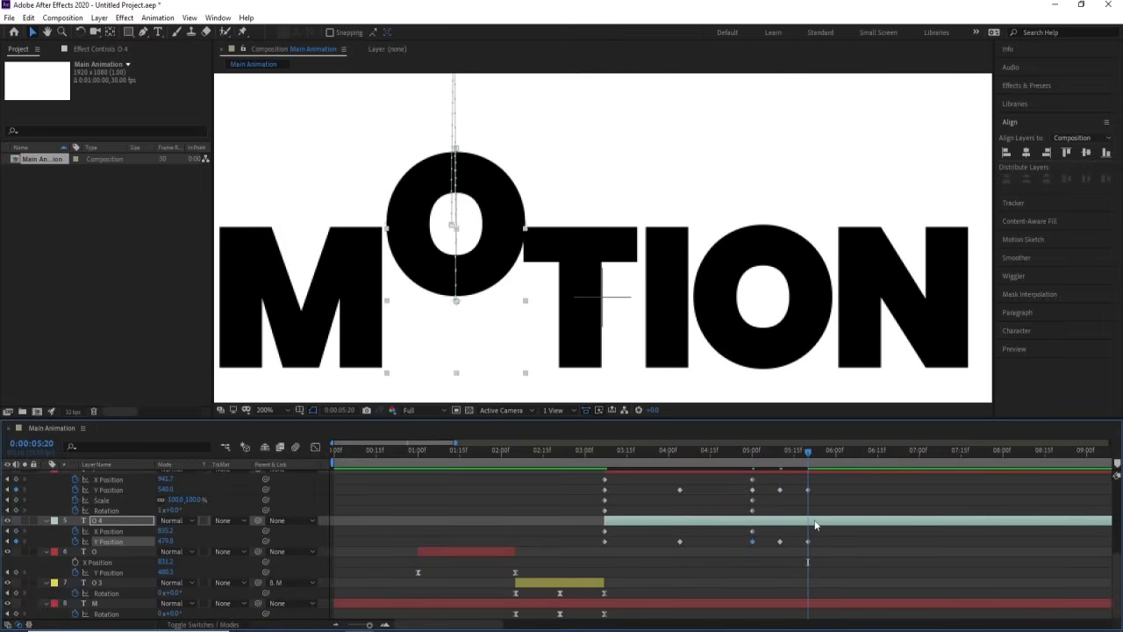
key("F2")
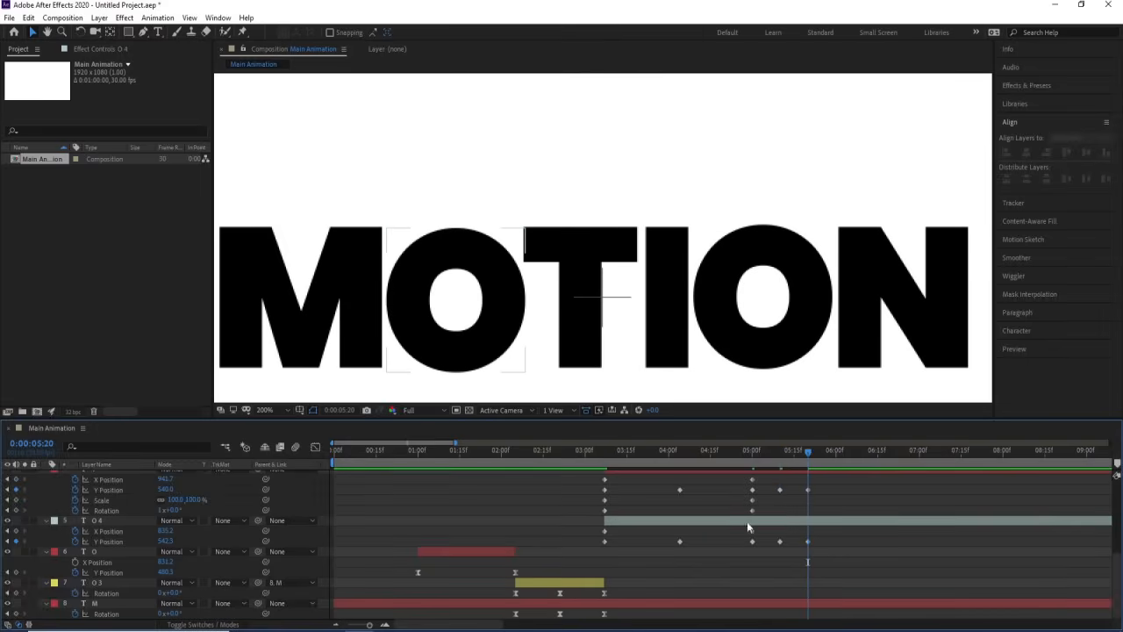
Filter the N, O 2, I, T and O 4 layers by "y" and apply Easy Ease to all their Y Position keyframes
key("u")
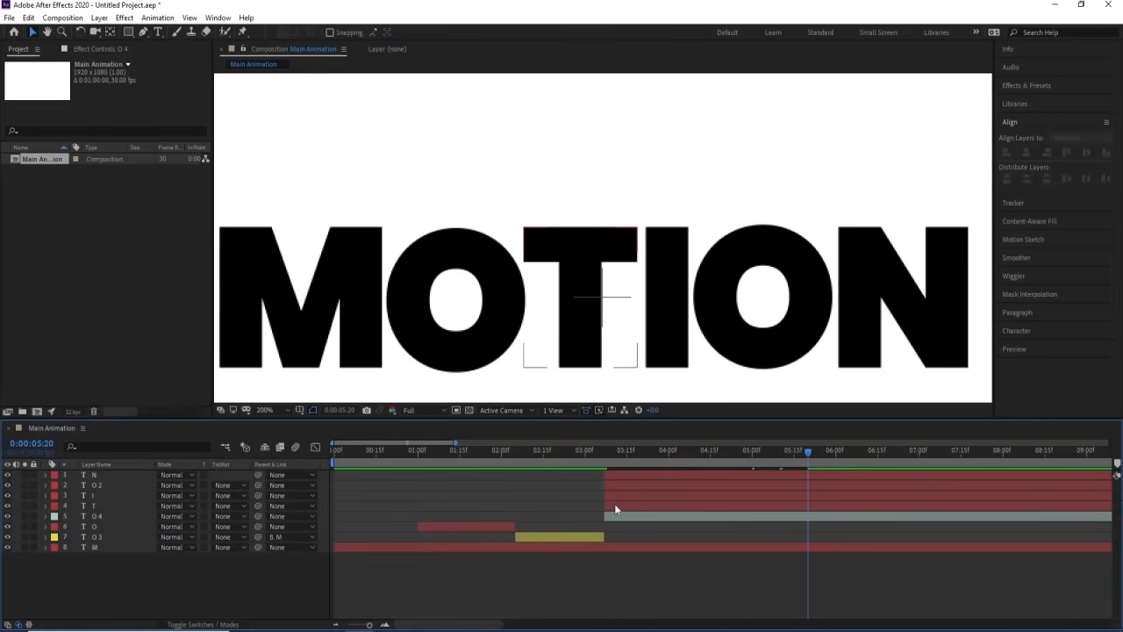
left_click(612, 514)
left_click(630, 472, "shift")
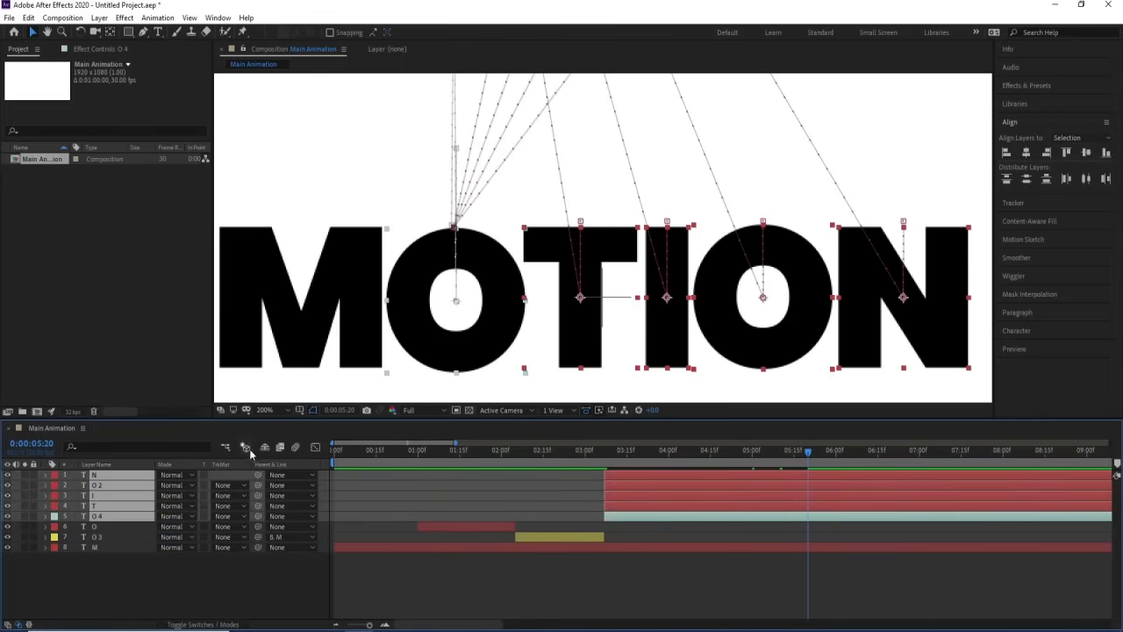
left_click(125, 448)
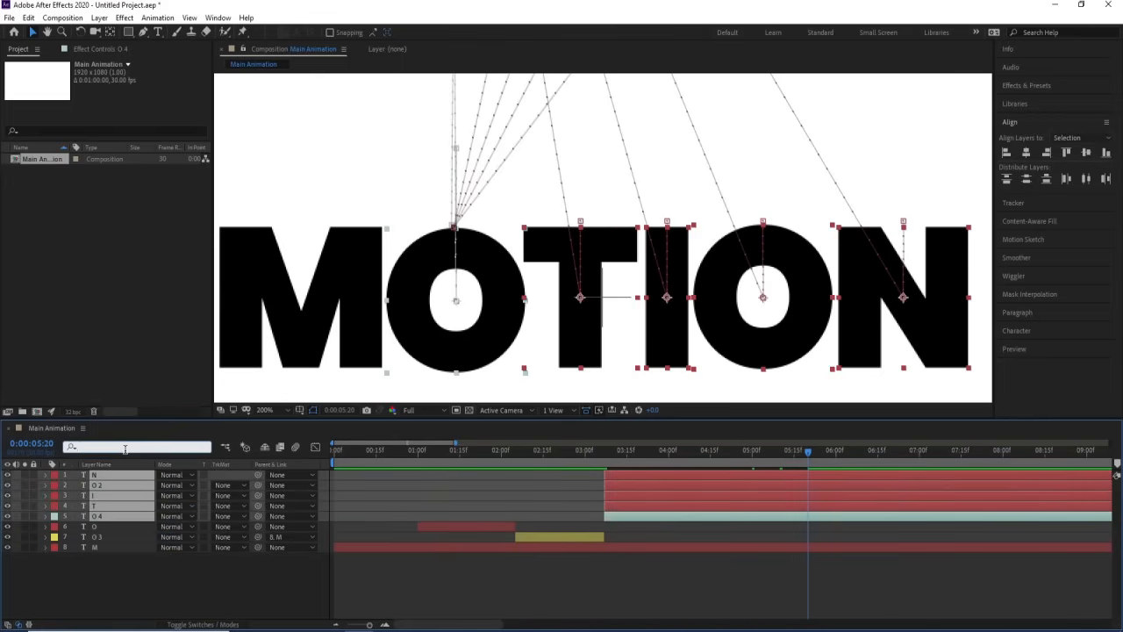
type("y")
left_click(612, 507)
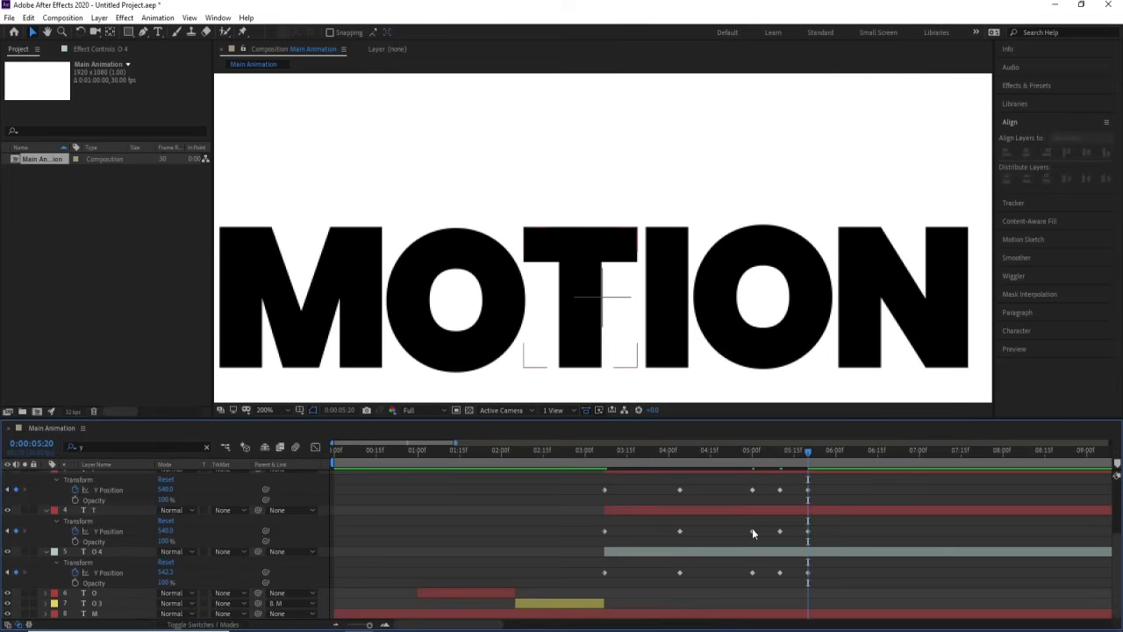
left_click(825, 584)
key("ctrl+a")
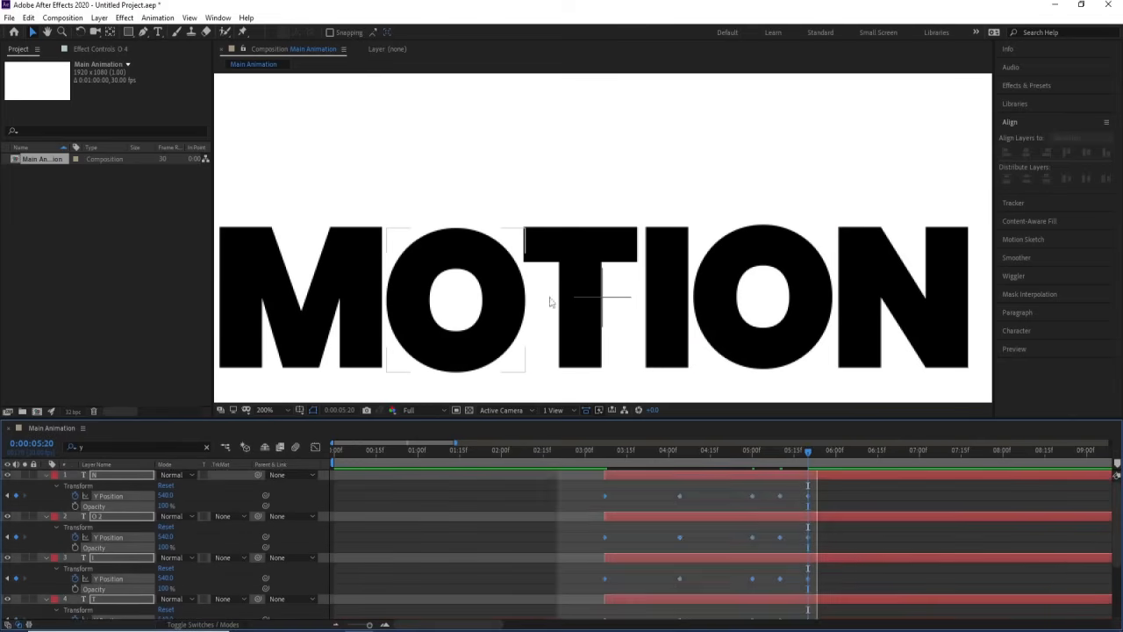
key("F9")
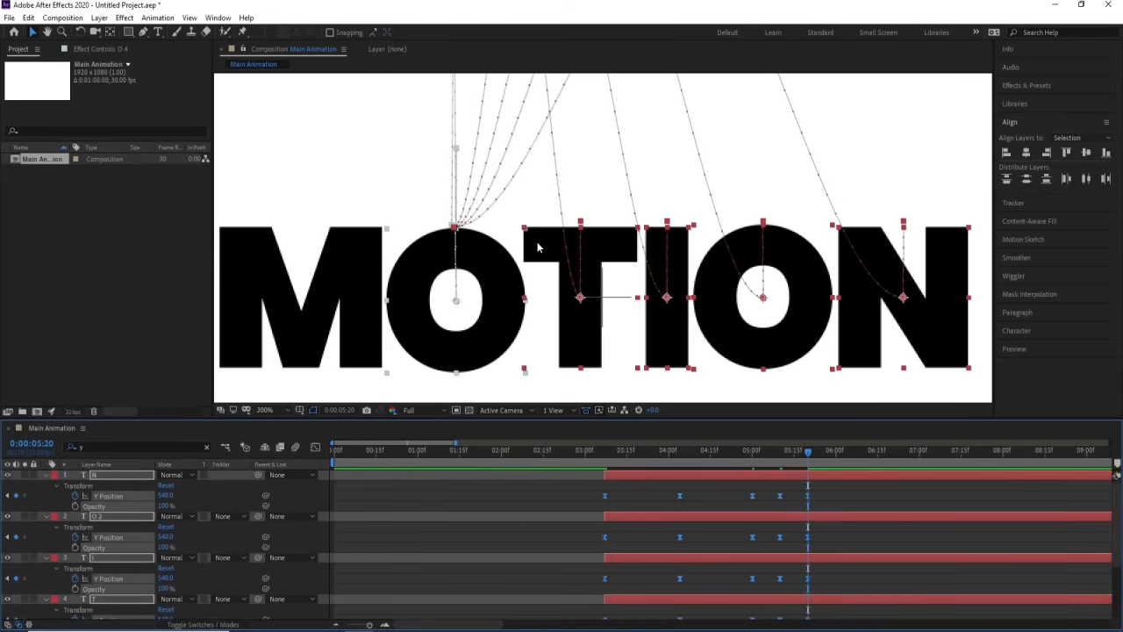
Reshape the Y Position speed curves of the high jump for a fast launch, slow peak at 0:00:04:04 and fast landing
left_click(315, 448)
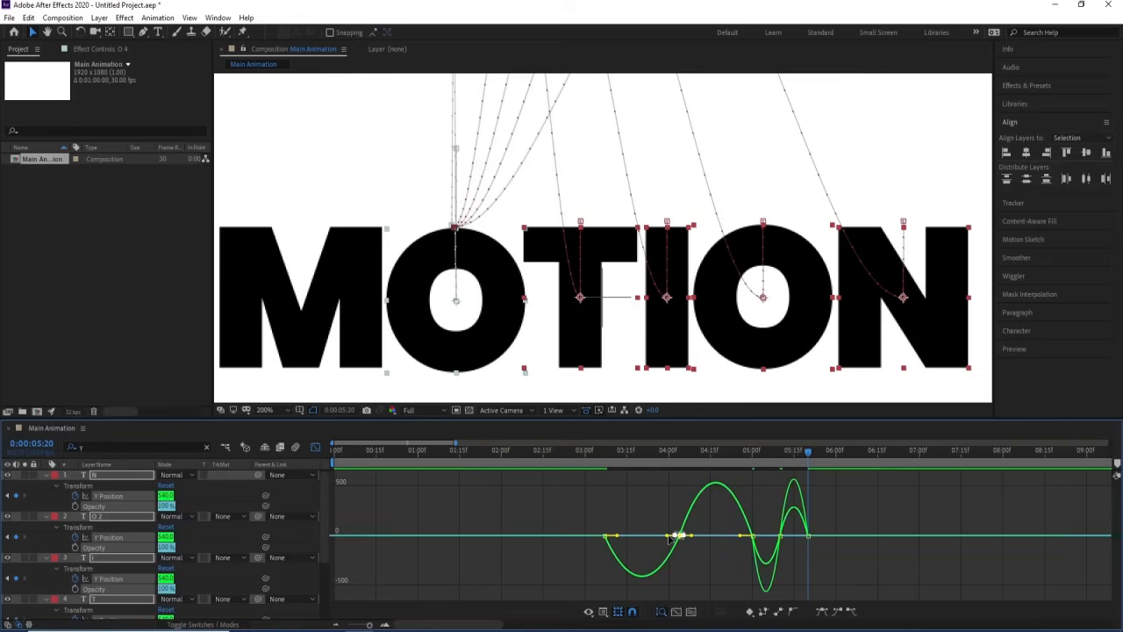
left_click_drag(665, 536, 632, 538)
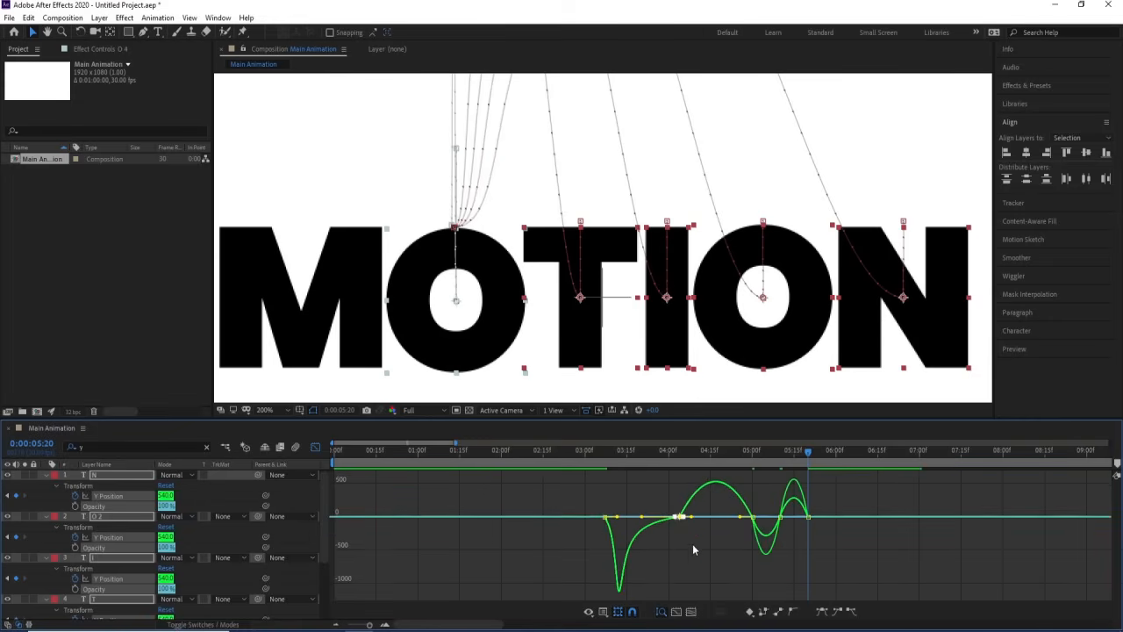
left_click_drag(699, 549, 661, 481)
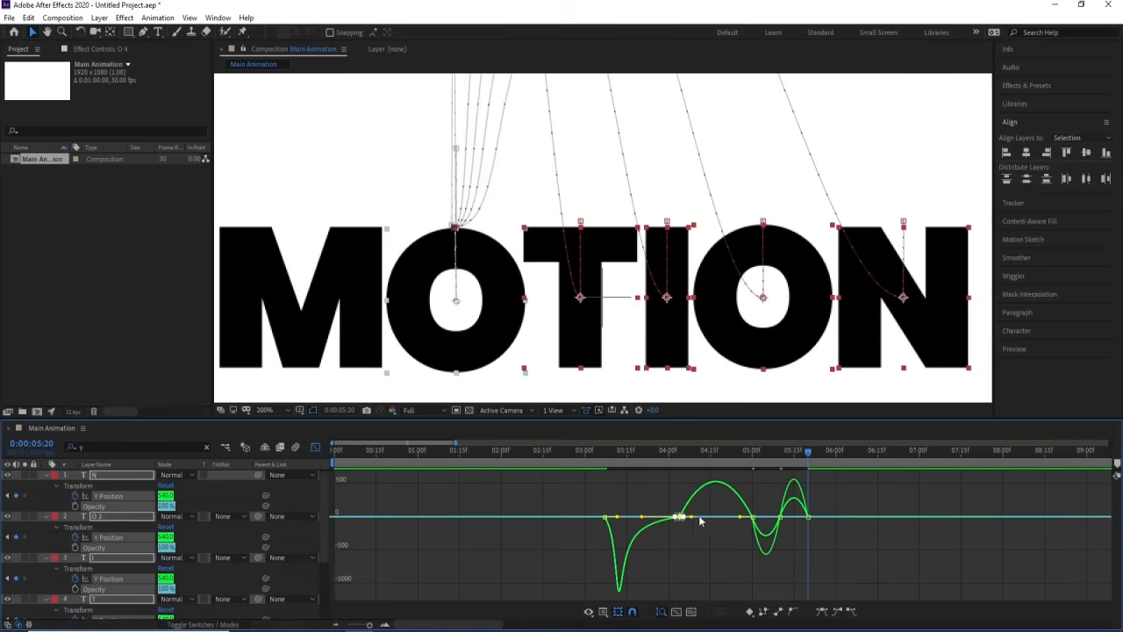
left_click_drag(700, 519, 732, 480)
left_click_drag(637, 505, 577, 561)
Reshape the small bounce's speed curves so the letters slow at 0:00:05:10 and move fastest near 0:00:05:00 and 0:00:05:20
key("equal")
key("equal")
left_click_drag(663, 538, 700, 603)
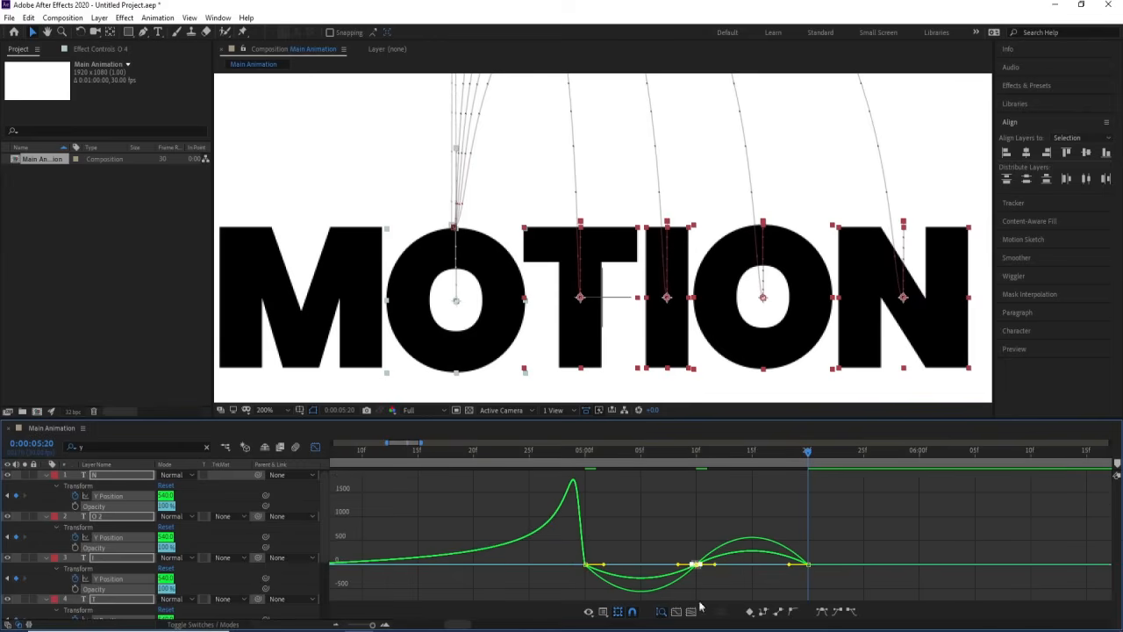
left_click_drag(677, 564, 617, 565)
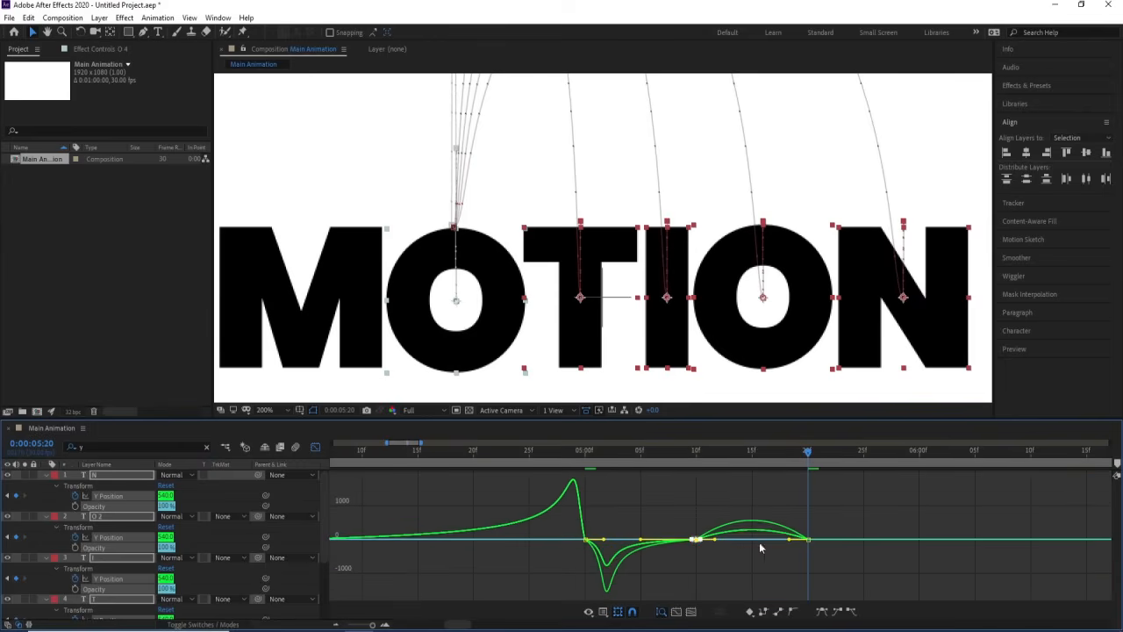
left_click_drag(736, 541, 772, 541)
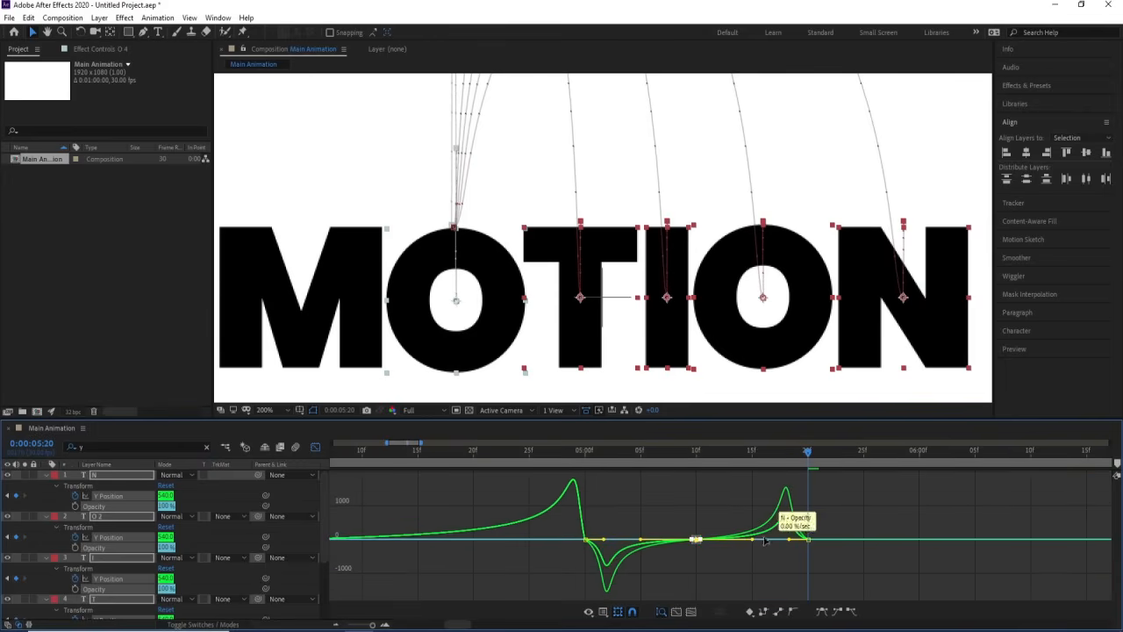
left_click_drag(616, 521, 584, 534)
left_click_drag(825, 510, 805, 477)
key("minus")
key("minus")
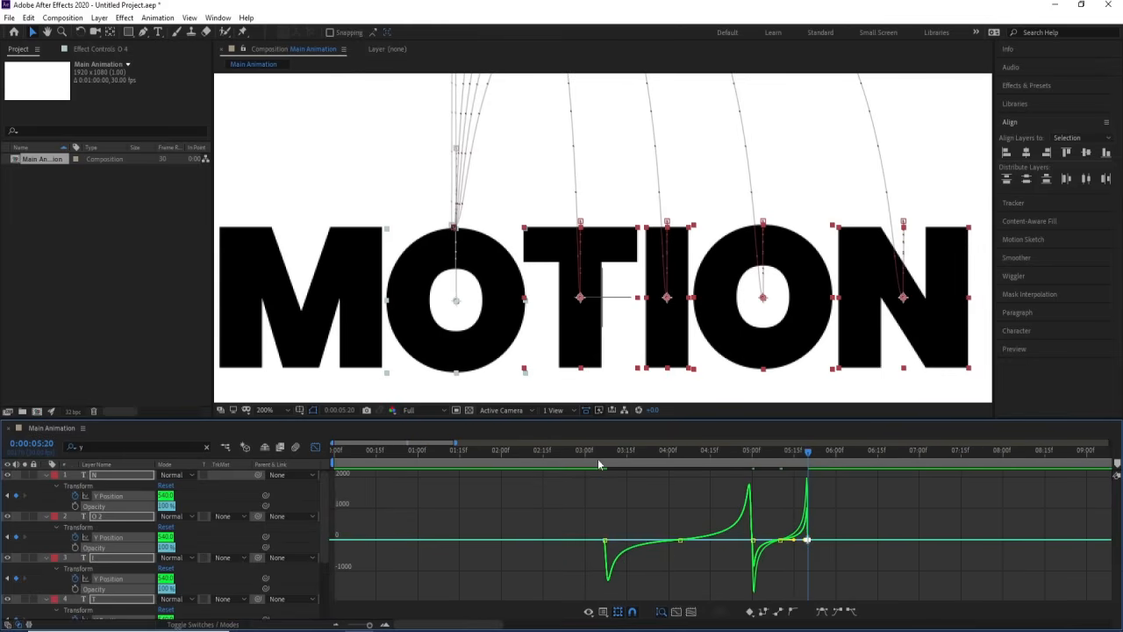
Leave the speed graph, fit the composition in the viewer and play back the jump from 0:00:03:04
left_click(598, 464)
left_click(315, 447)
left_click(282, 410)
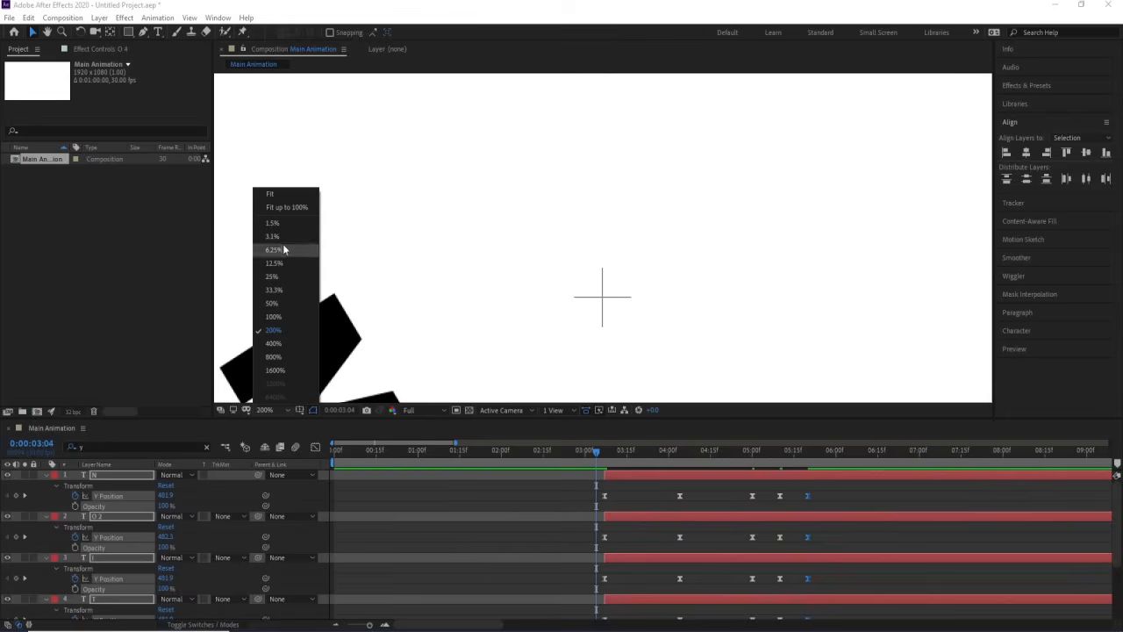
left_click(286, 195)
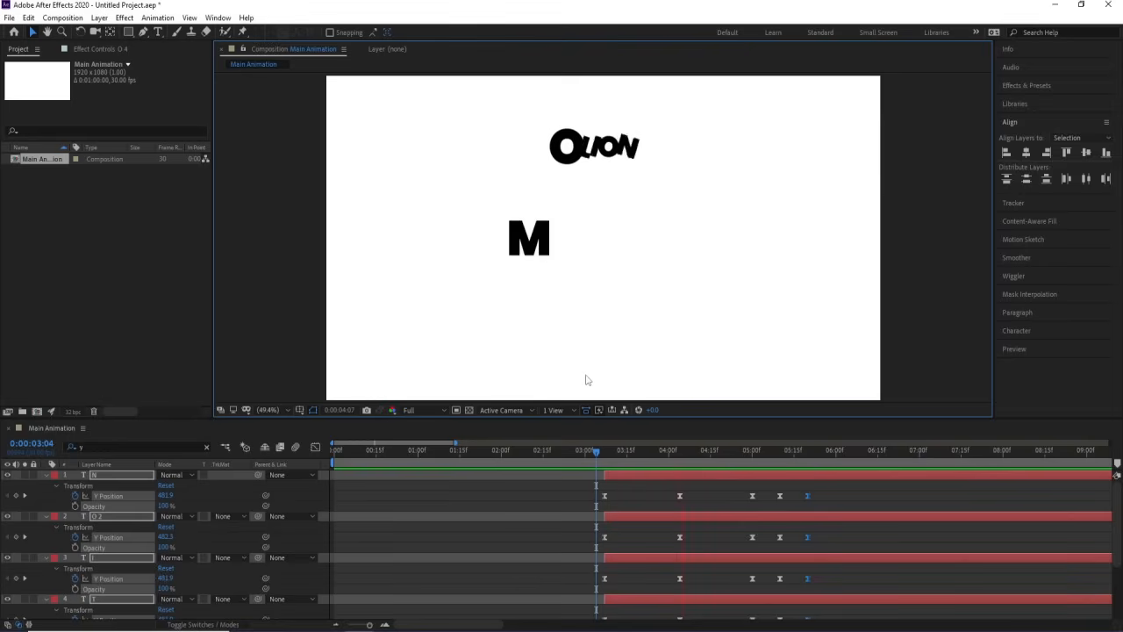
key("space")
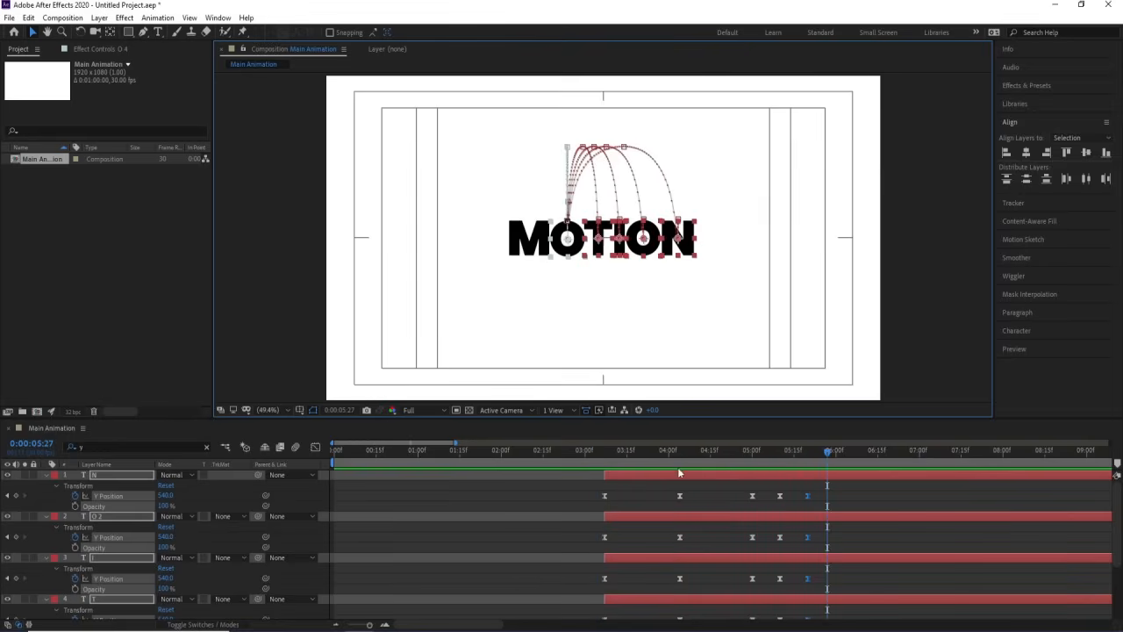
left_click_drag(646, 453, 565, 445)
key("space")
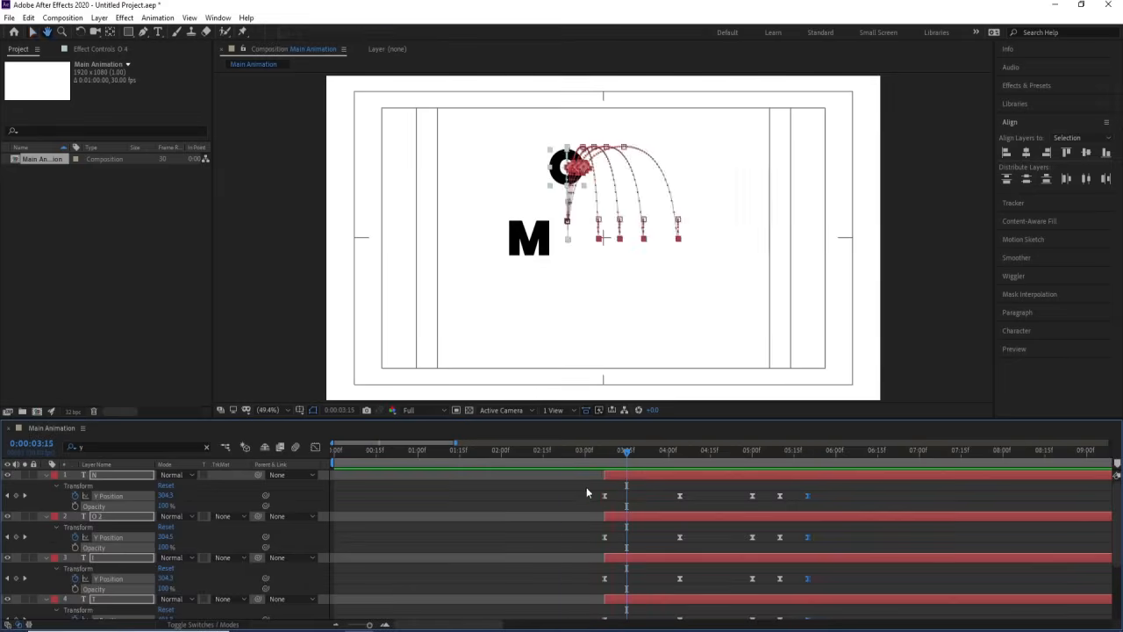
Try to compress only the letters' Y Position keyframes so that the last one falls at about 0:00:04:20
left_click_drag(586, 487, 726, 571)
key("space")
key("space")
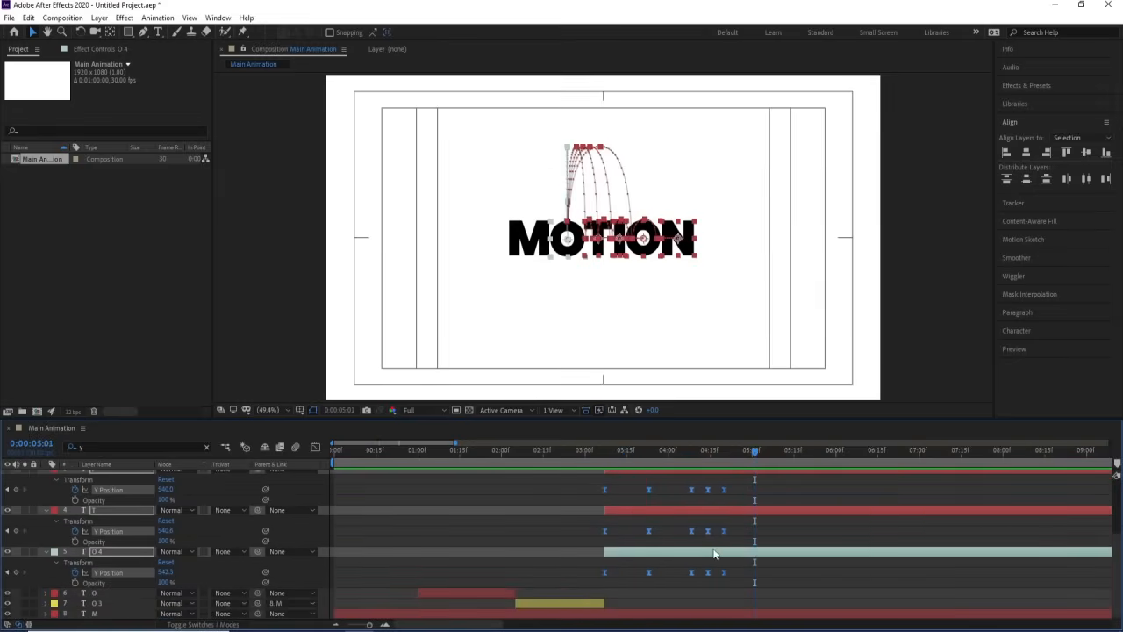
left_click(719, 528)
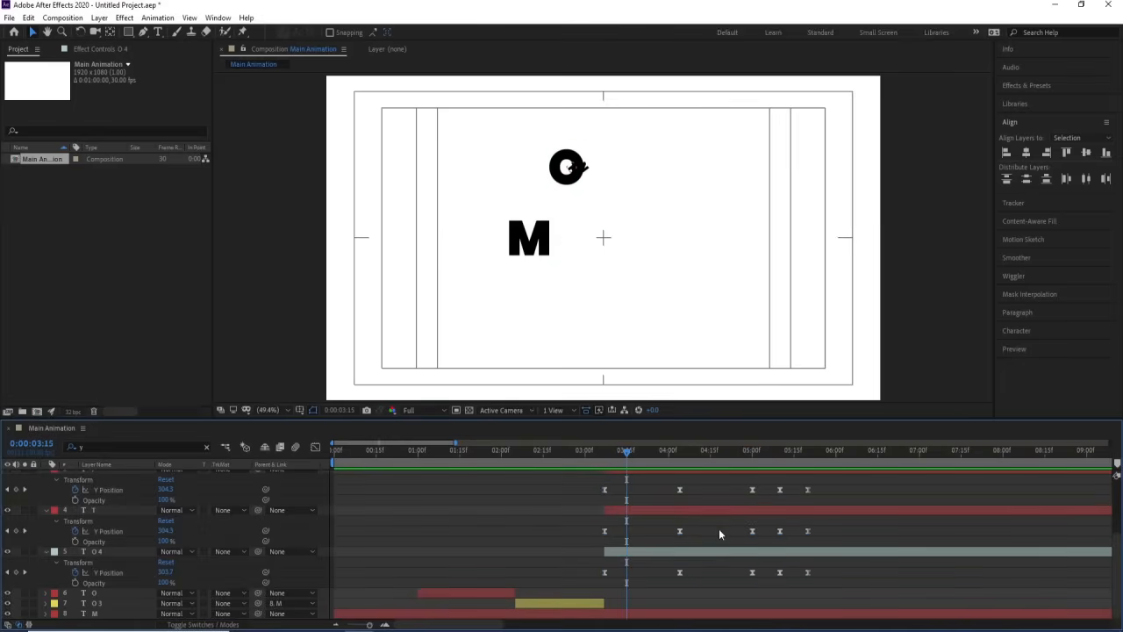
Reveal all keyframes of the five jumping letters and time-stretch them together so the last falls at about 0:00:04:20
key("u")
scroll(719, 530, "down", 4)
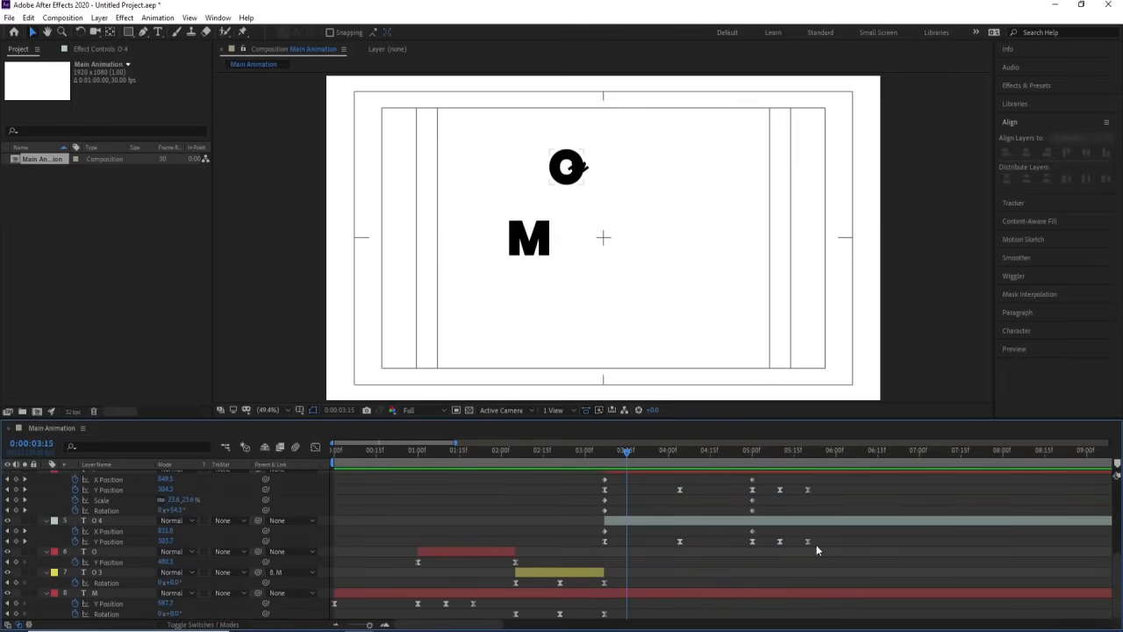
left_click_drag(816, 544, 562, 342)
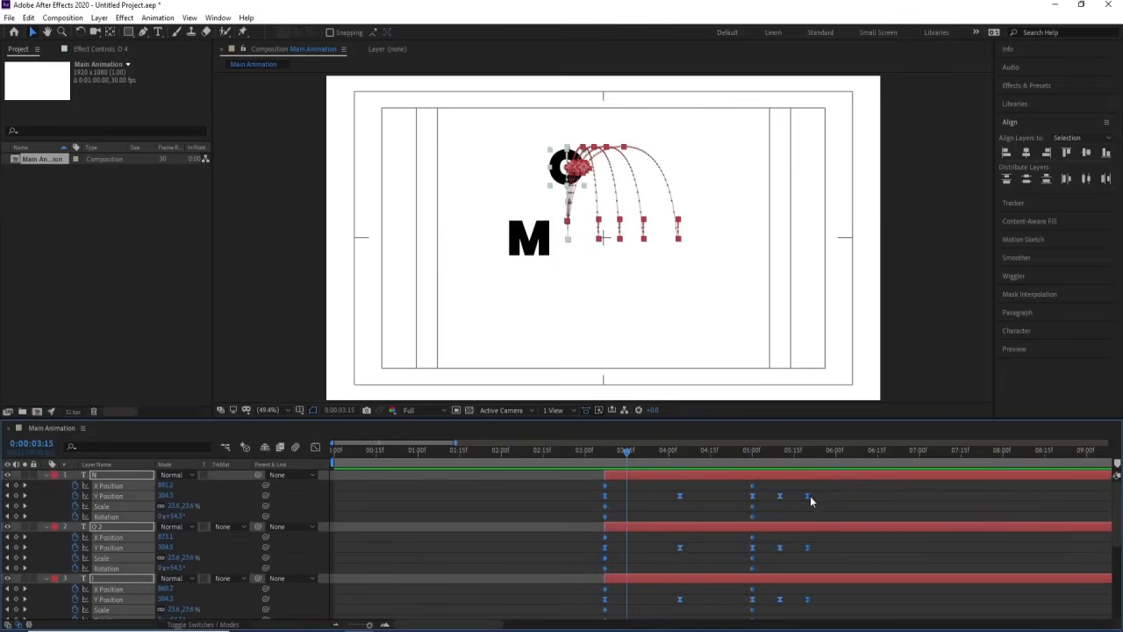
left_click_drag(808, 495, 723, 488)
left_click(748, 530)
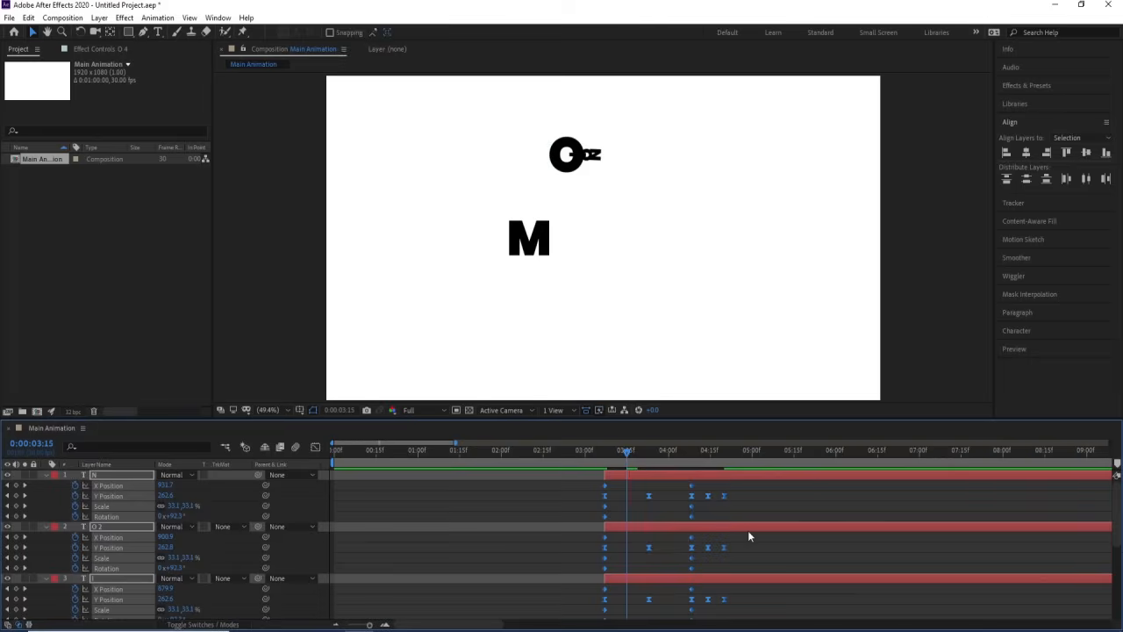
Play back the shortened letter jump repeatedly from about 0:00:03:04 to check its timing
key("space")
left_click(599, 454)
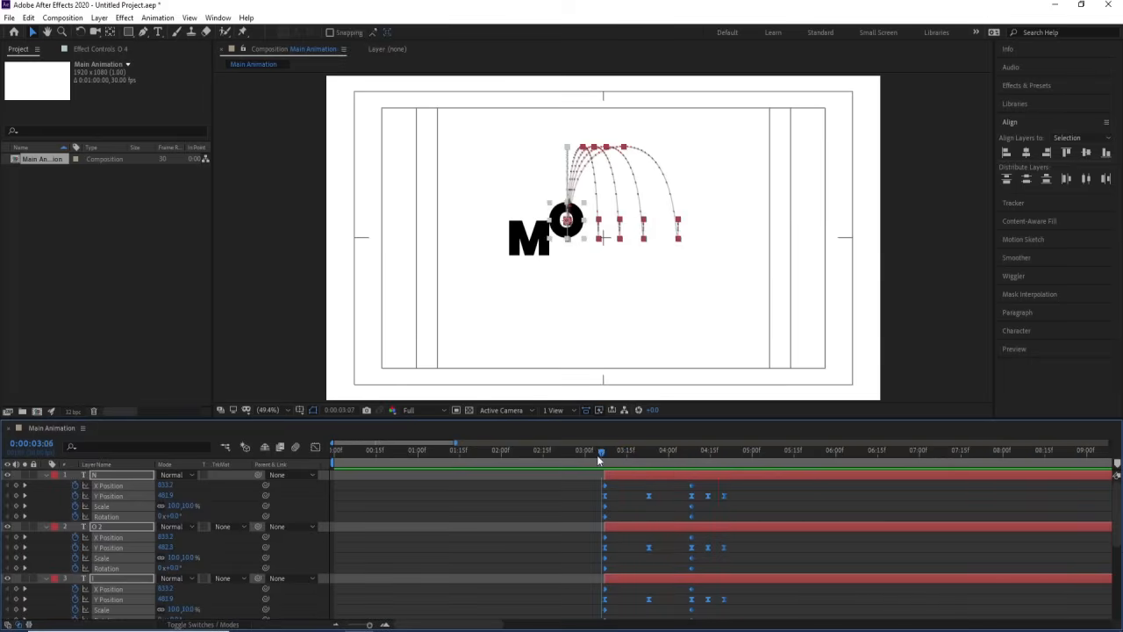
left_click(597, 454)
key("space")
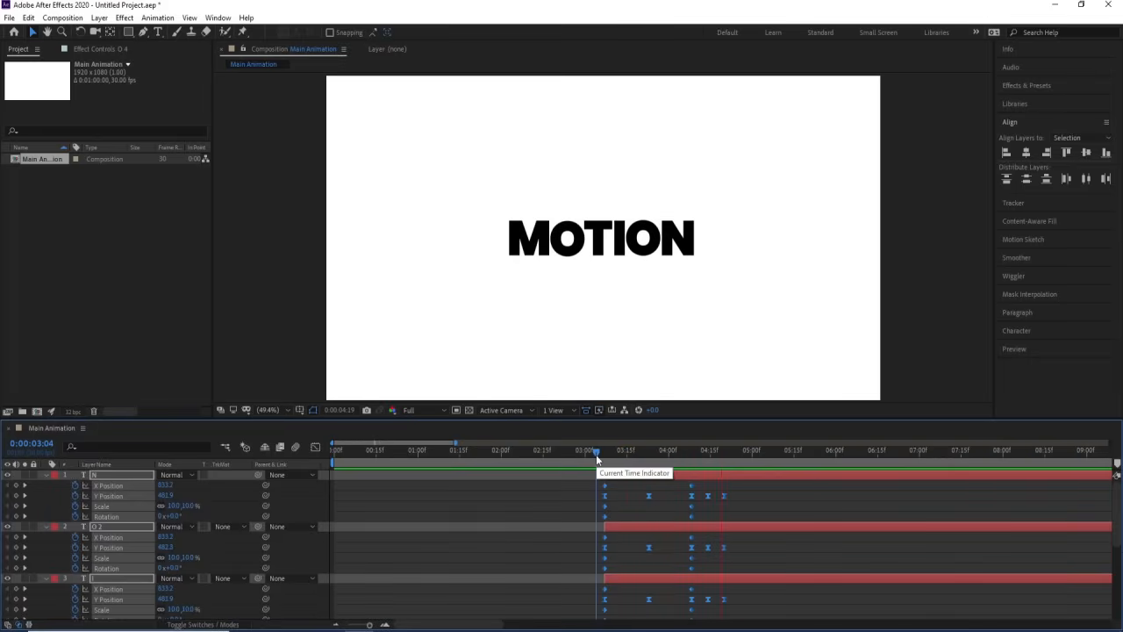
left_click(599, 454)
key("space")
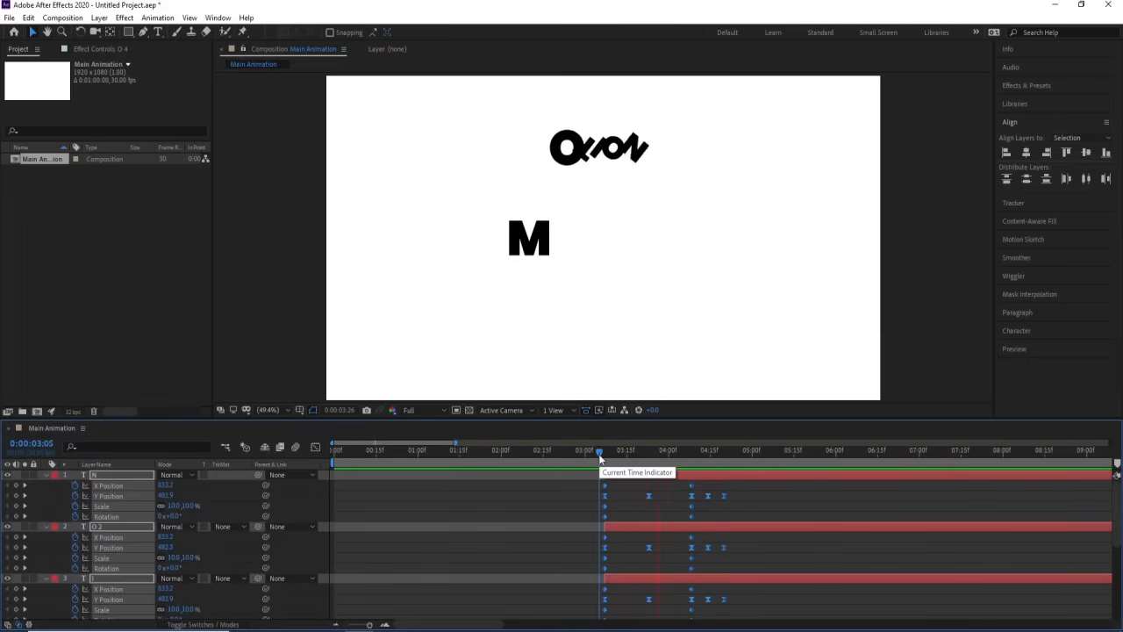
Stop the preview, return to the jump's first keyframes at 0:00:03:07 and collapse the letter layers' properties
key("space")
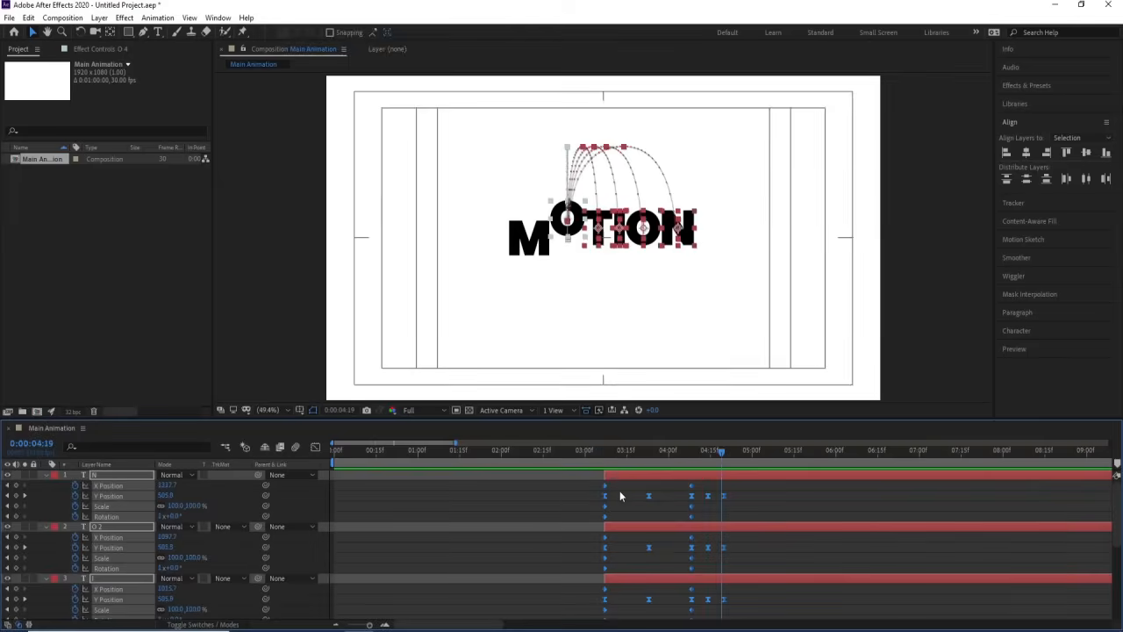
key("j")
key("j")
key("j")
key("j")
key("j")
key("k")
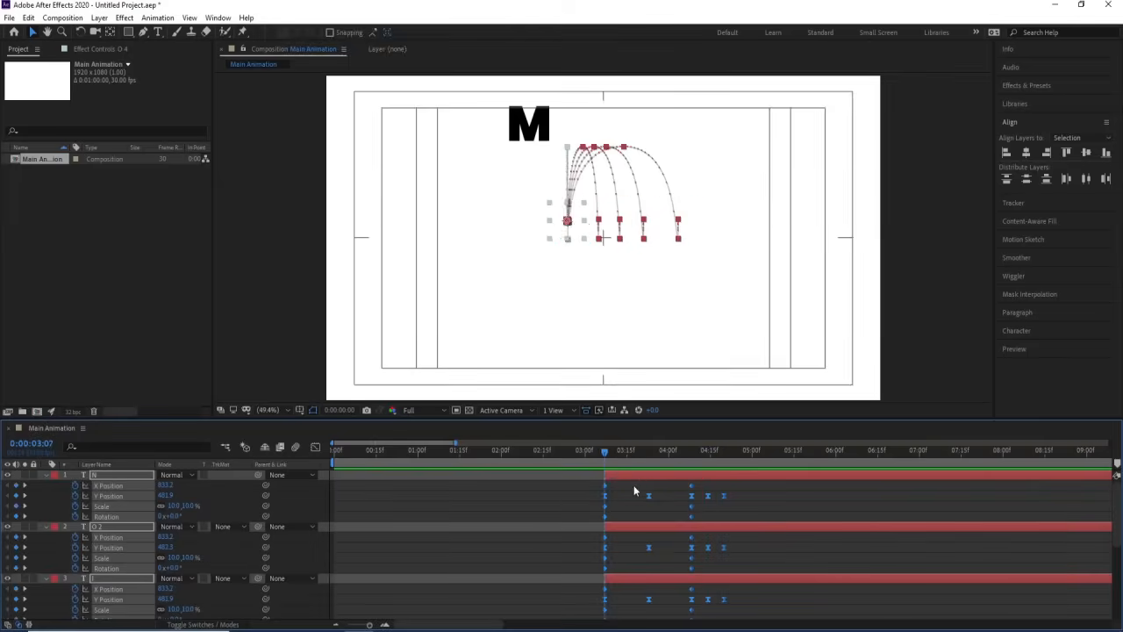
left_click(628, 494)
key("u")
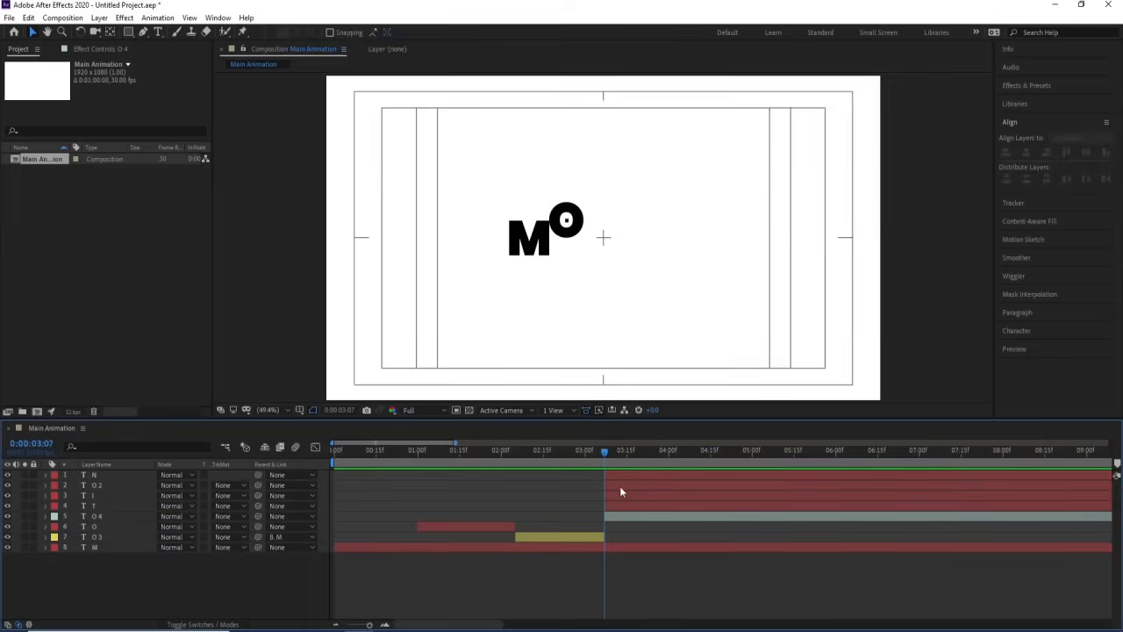
Shift the O 2 layer with its keyframes two frames later so it starts at 0:00:03:09
key("equal")
key("equal")
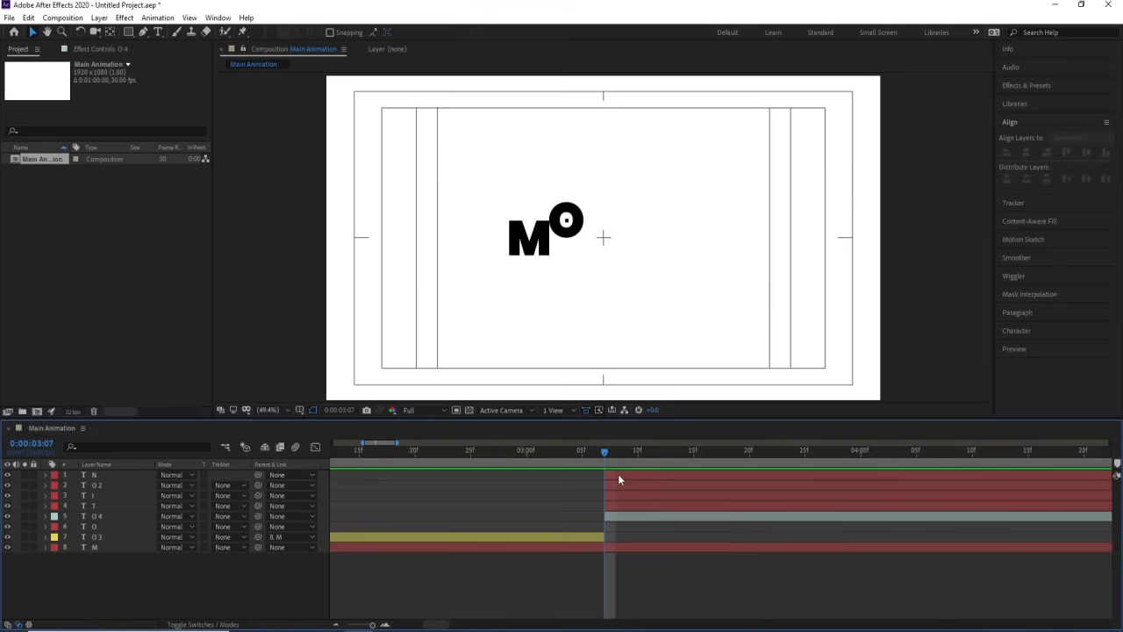
key("Page_Down")
key("Page_Down")
left_click(628, 486)
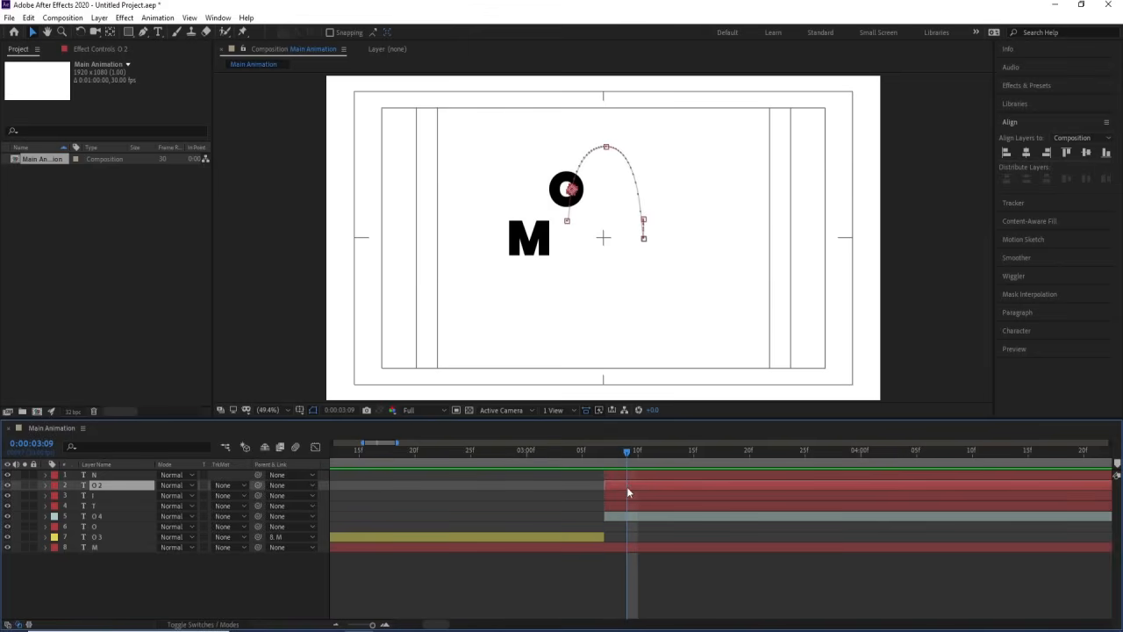
key("alt+bracketleft")
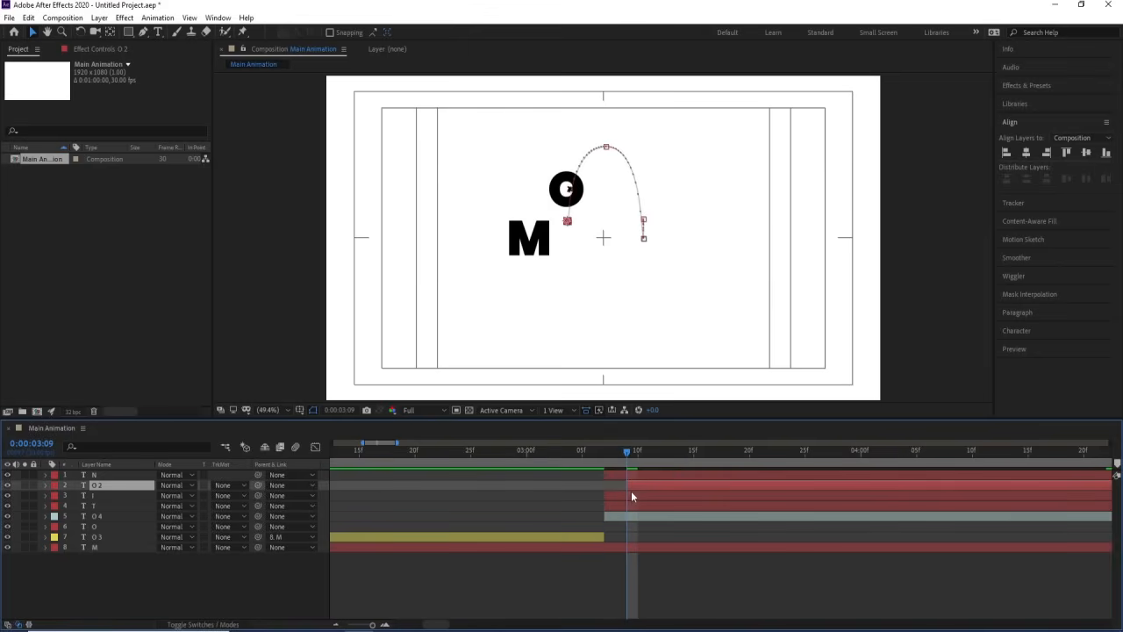
Shift the I layer with its keyframes so it starts at 0:00:03:11, showing its position properties
key("Page_Down")
key("Page_Down")
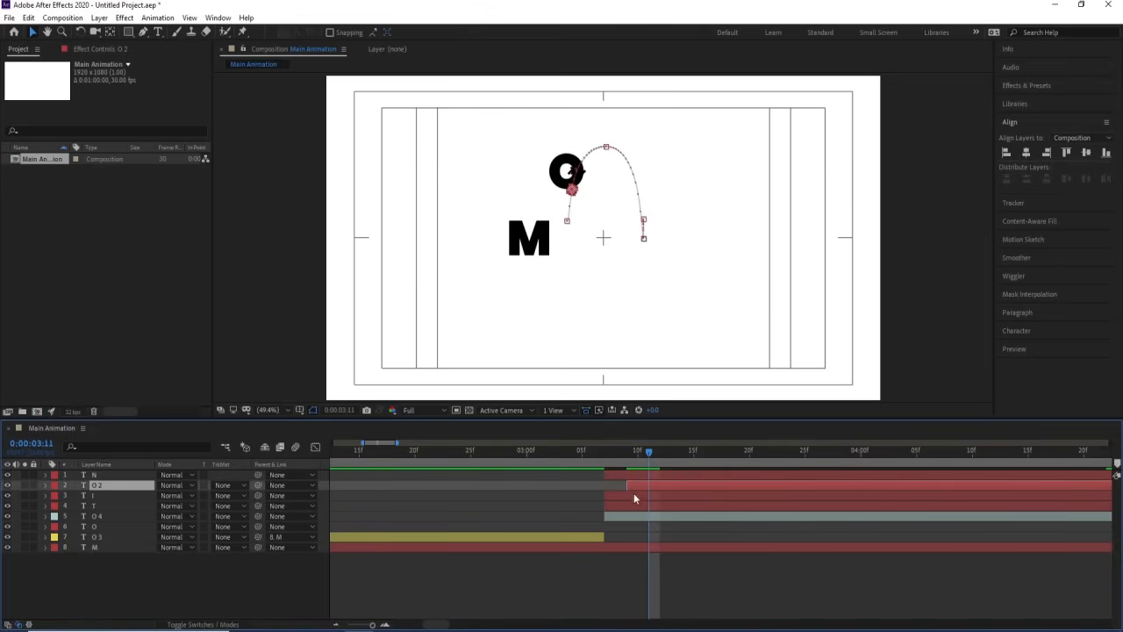
left_click(634, 494)
key("p")
key("alt+bracketleft")
Shift the T layer with its keyframes so it starts at 0:00:03:13
key("Page_Down")
key("Page_Down")
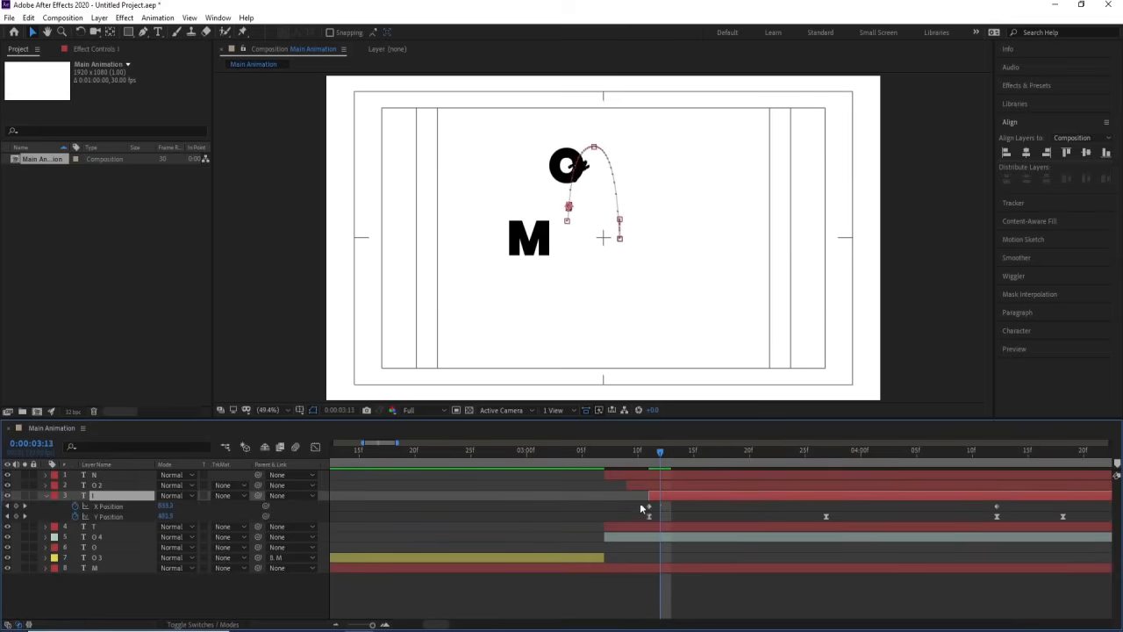
left_click(644, 523)
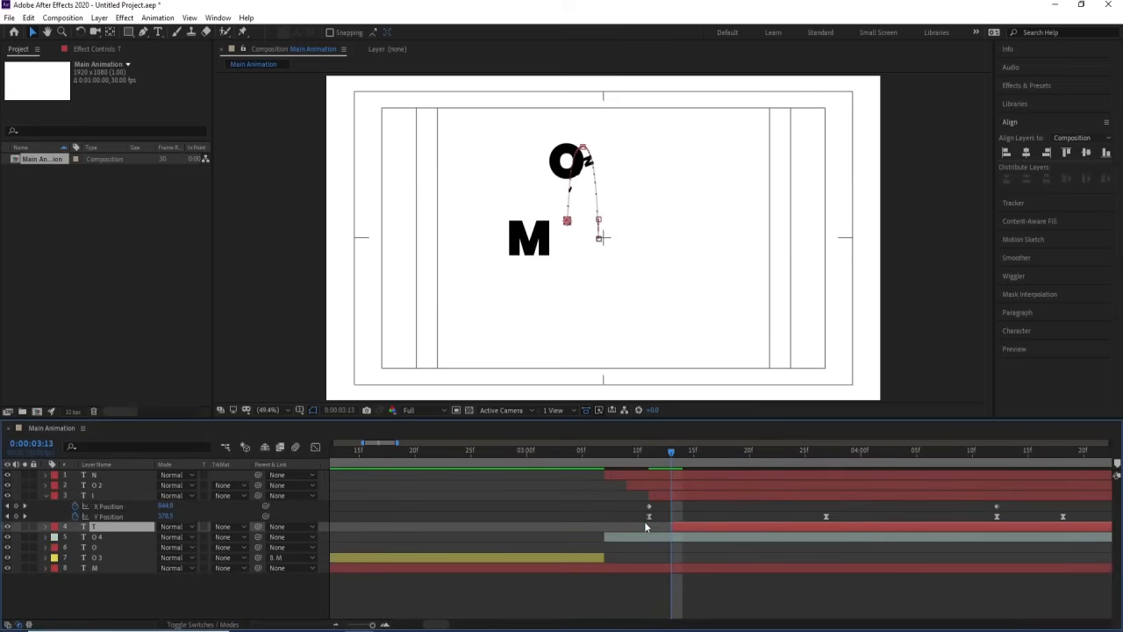
key("alt+bracketleft")
Play back the staggered letter jump to its end, then collapse all layer properties
key("space")
key("space")
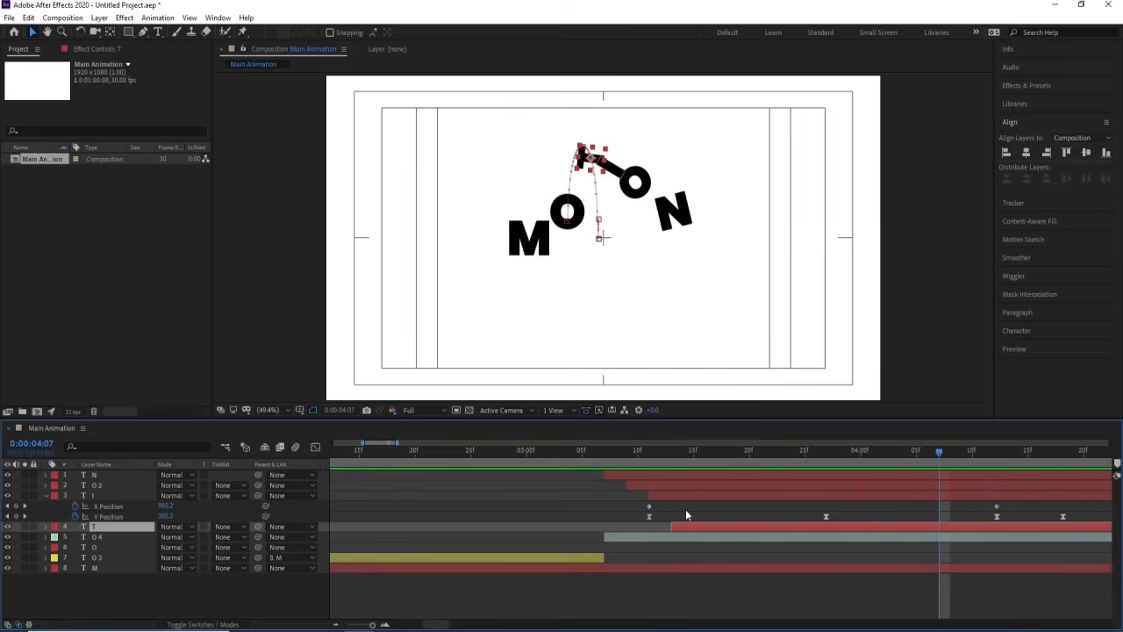
key("space")
key("space")
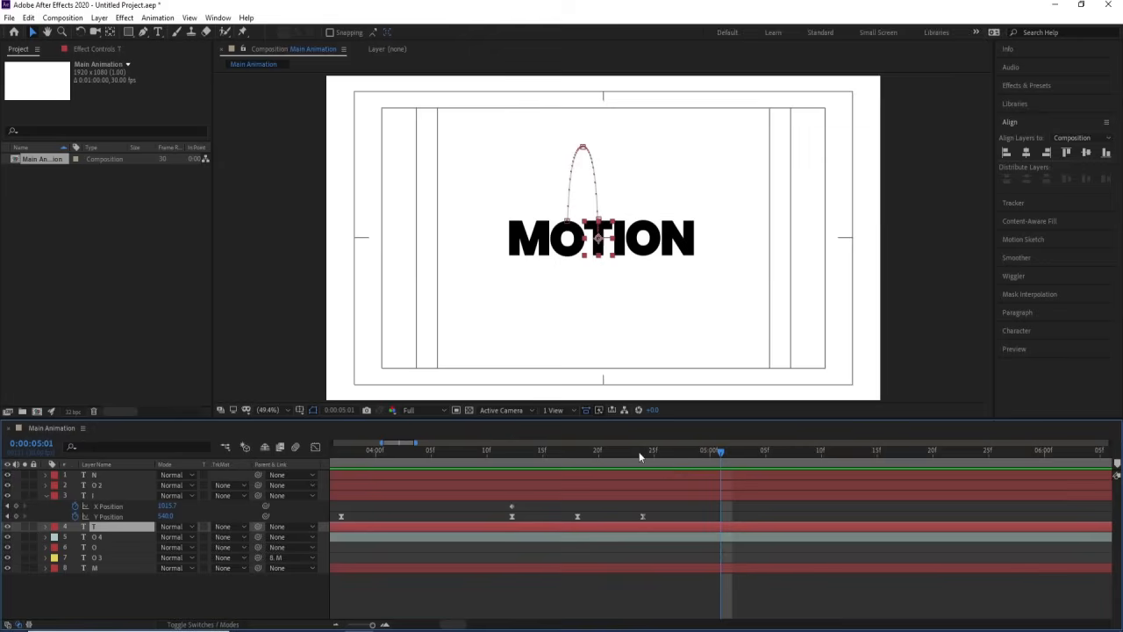
key("minus")
key("minus")
left_click(549, 502)
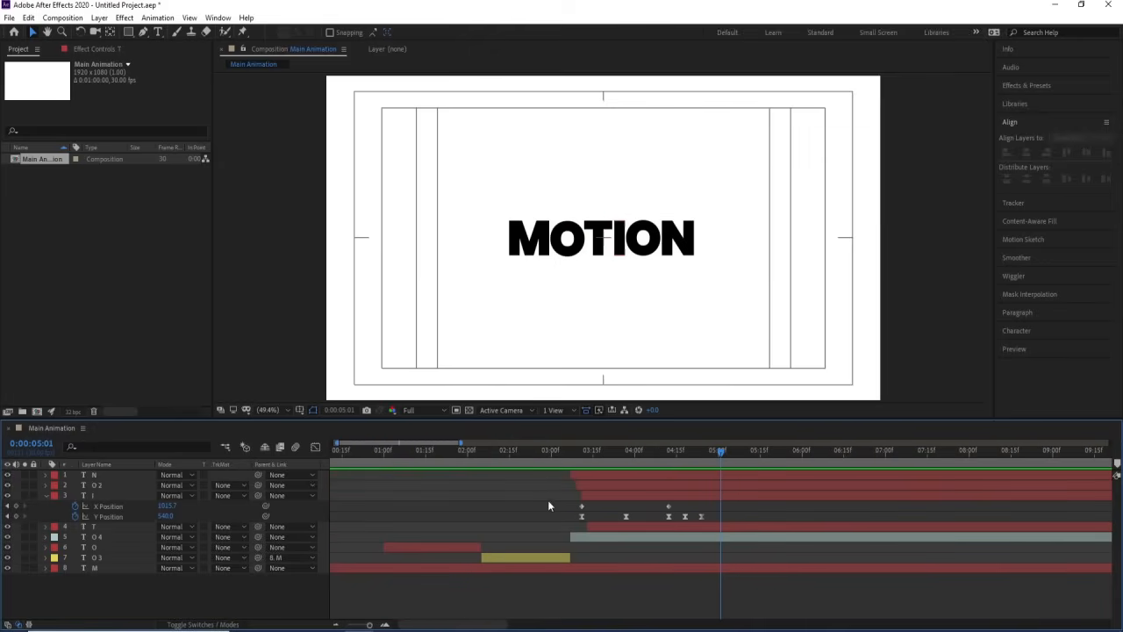
key("u")
key("u")
Examine the emerging letters up close at 0:00:03:11, then reveal the N layer's keyframes and go to its first one at 0:00:03:07
left_click(568, 455)
left_click_drag(567, 456, 580, 458)
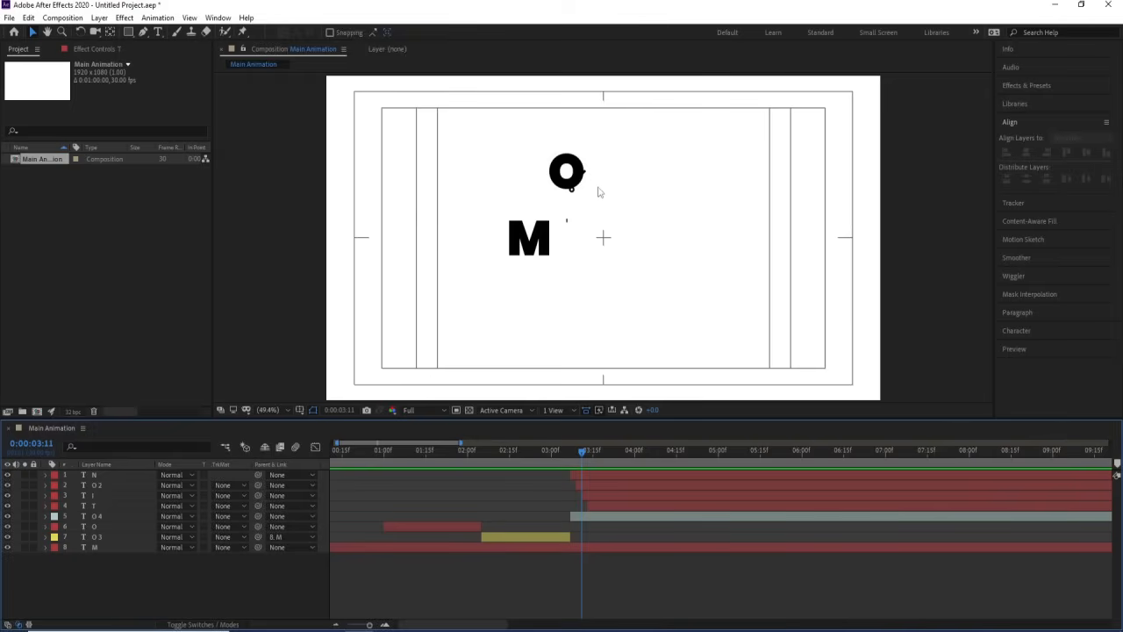
scroll(598, 191, "up", 3)
left_click(576, 474)
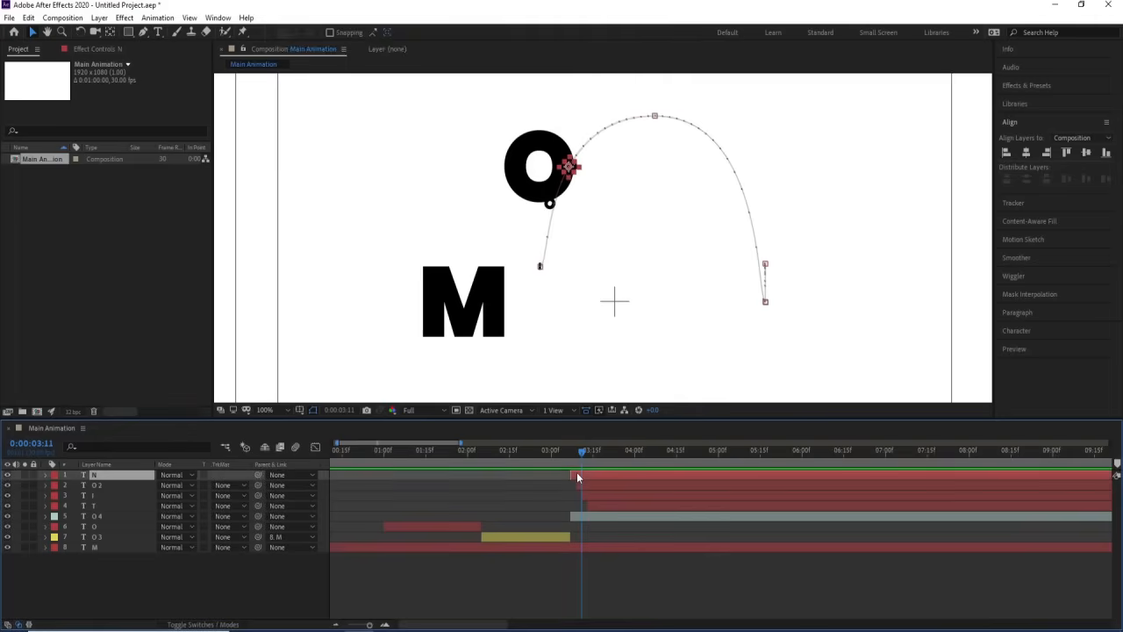
key("u")
key("j")
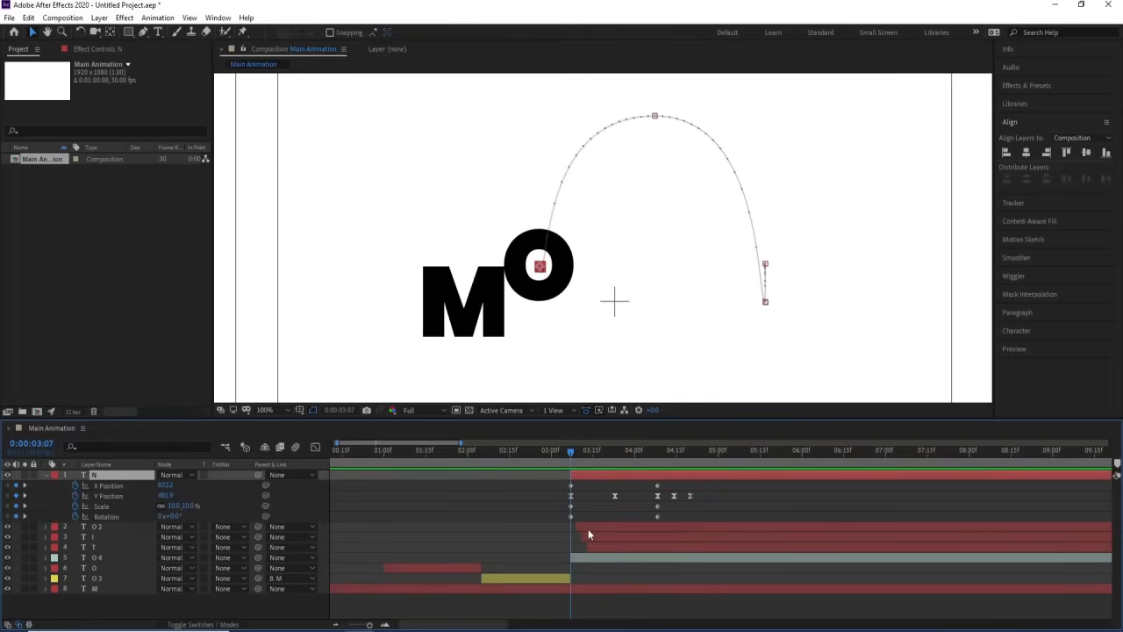
At 0:00:03:09, move the small O 2 letter's starting position up into the hole of the large O
key("Page_Down")
key("Page_Down")
left_click(586, 523)
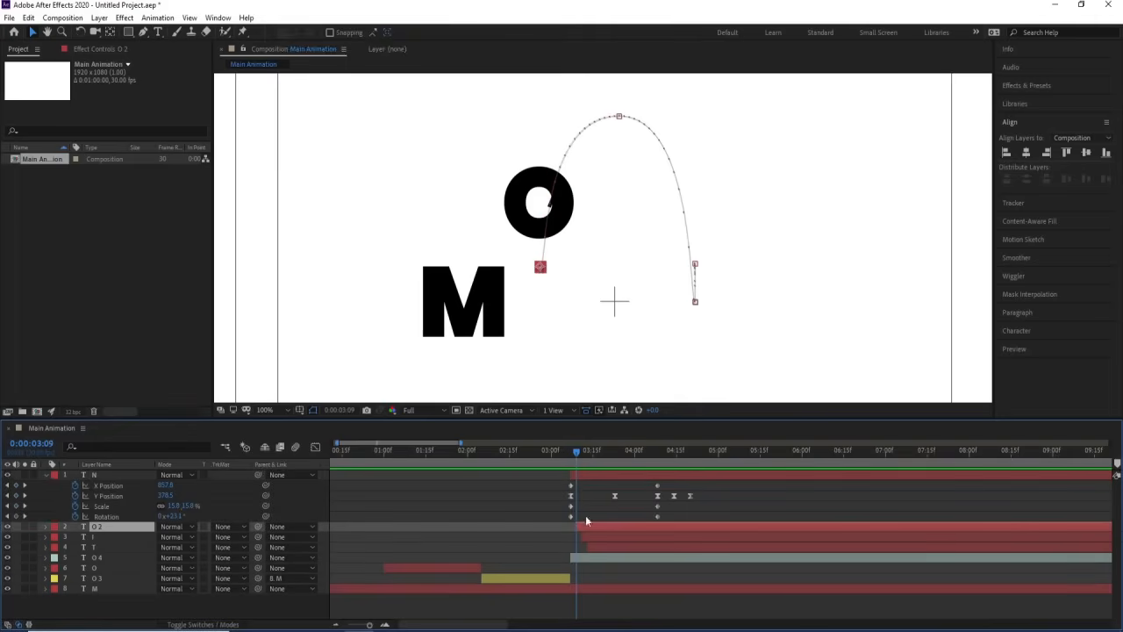
scroll(570, 287, "up", 4)
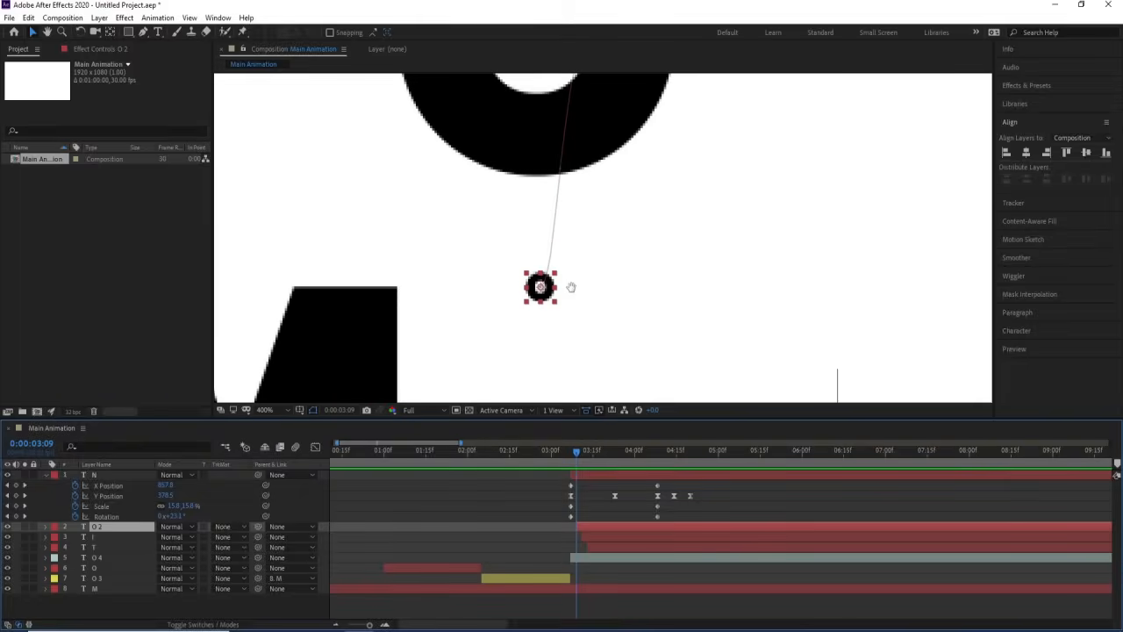
left_click_drag(571, 286, 538, 136)
key("comma")
key("comma")
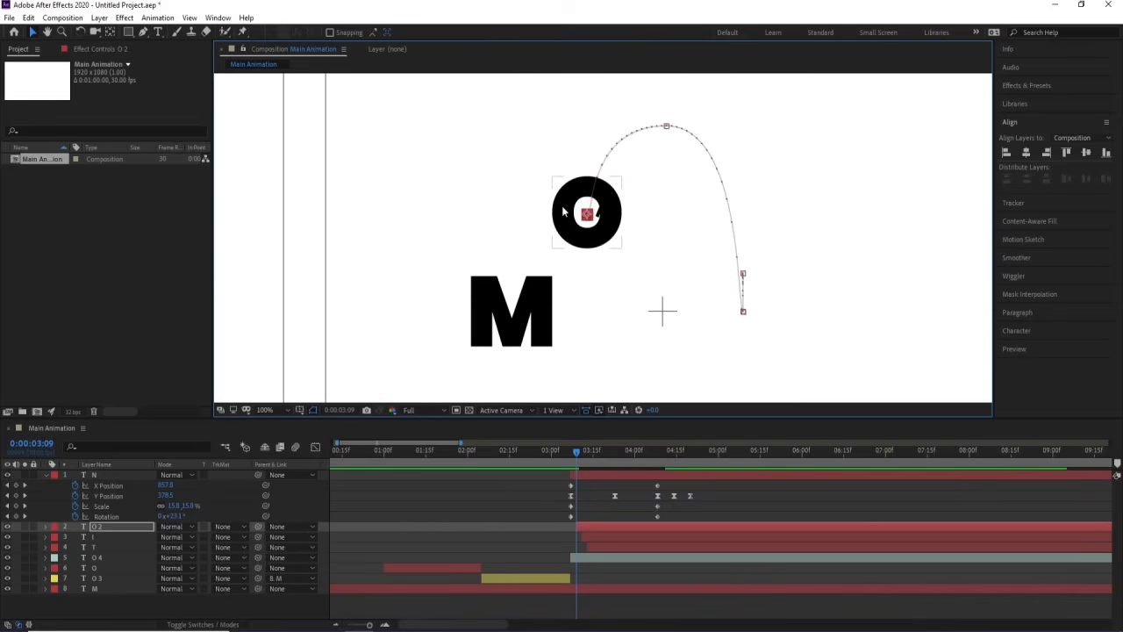
At 0:00:03:11, move the small I letter's starting position up into the hole of the large O
left_click(588, 536)
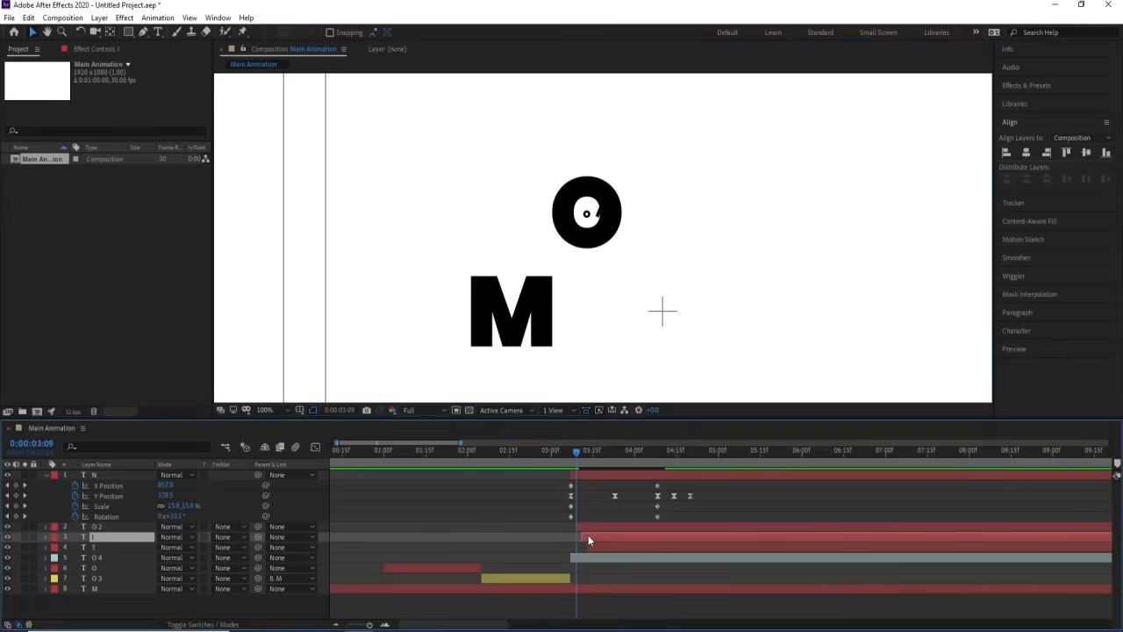
key("Page_Down")
key("Page_Down")
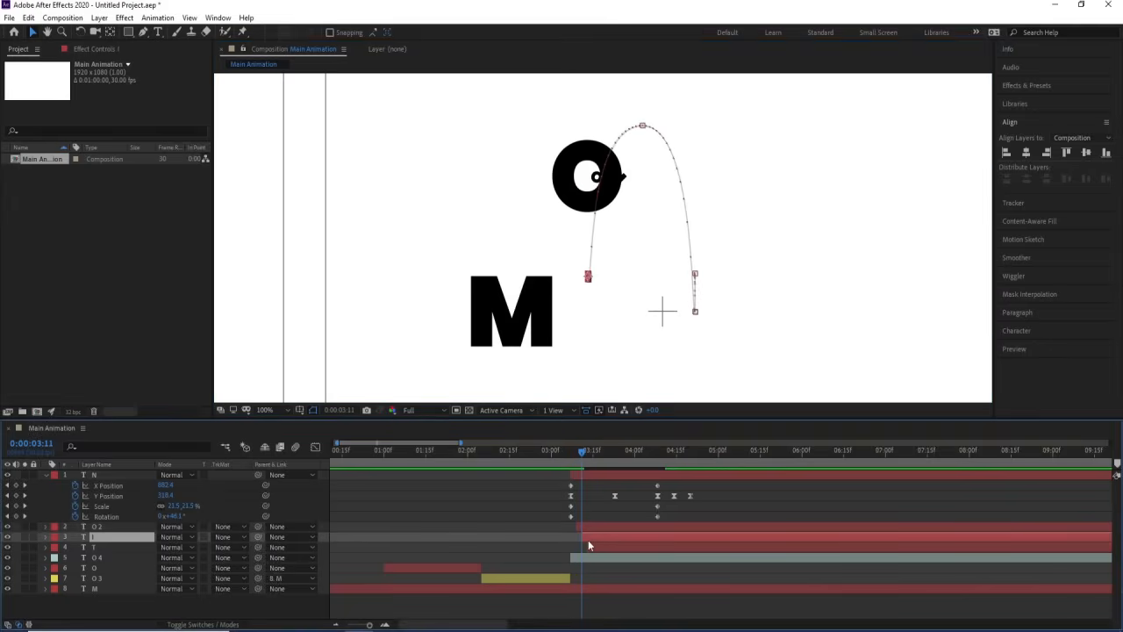
scroll(587, 279, "up", 1)
left_click_drag(589, 280, 598, 237)
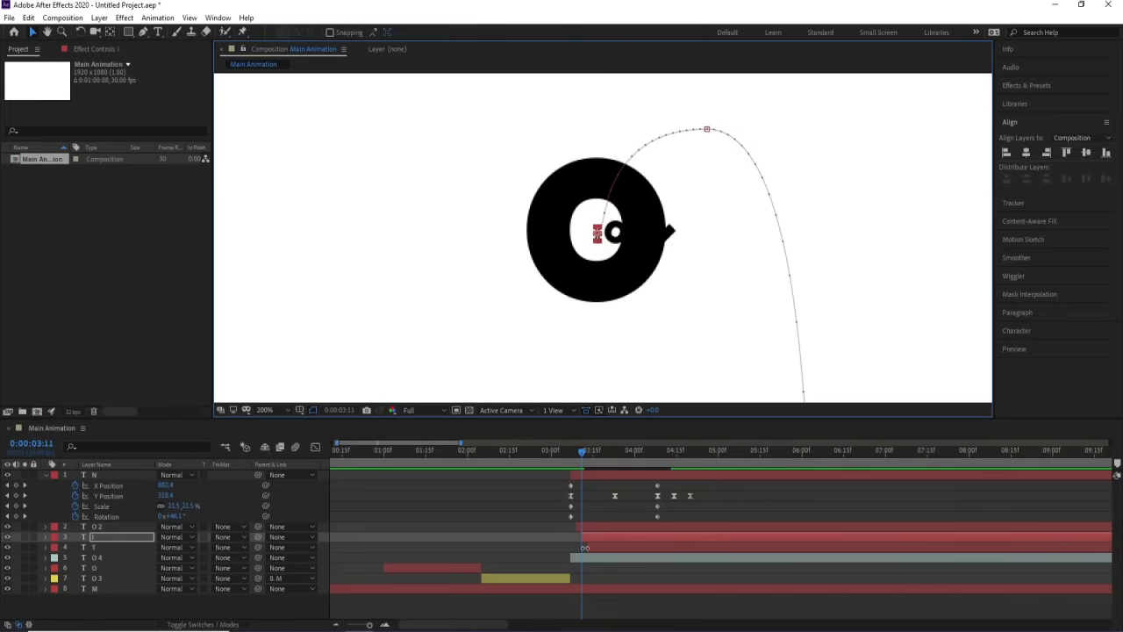
At 0:00:03:13, move the small T letter's starting position up into the hole of the large O
key("Page_Down")
key("Page_Down")
left_click(592, 546)
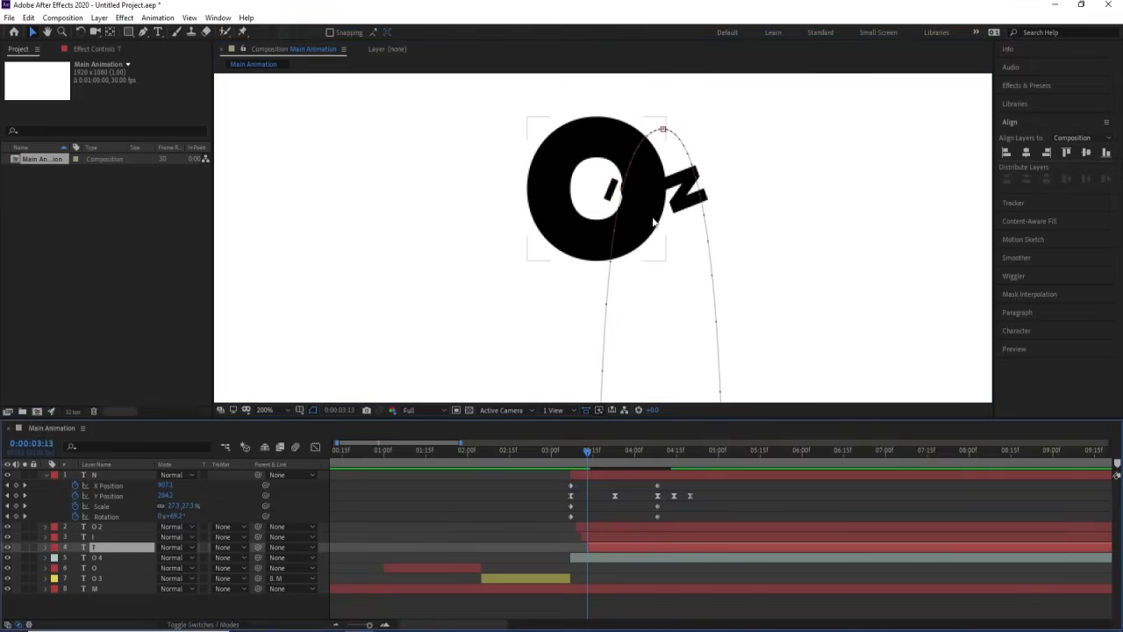
key("comma")
key("comma")
scroll(605, 290, "up", 2)
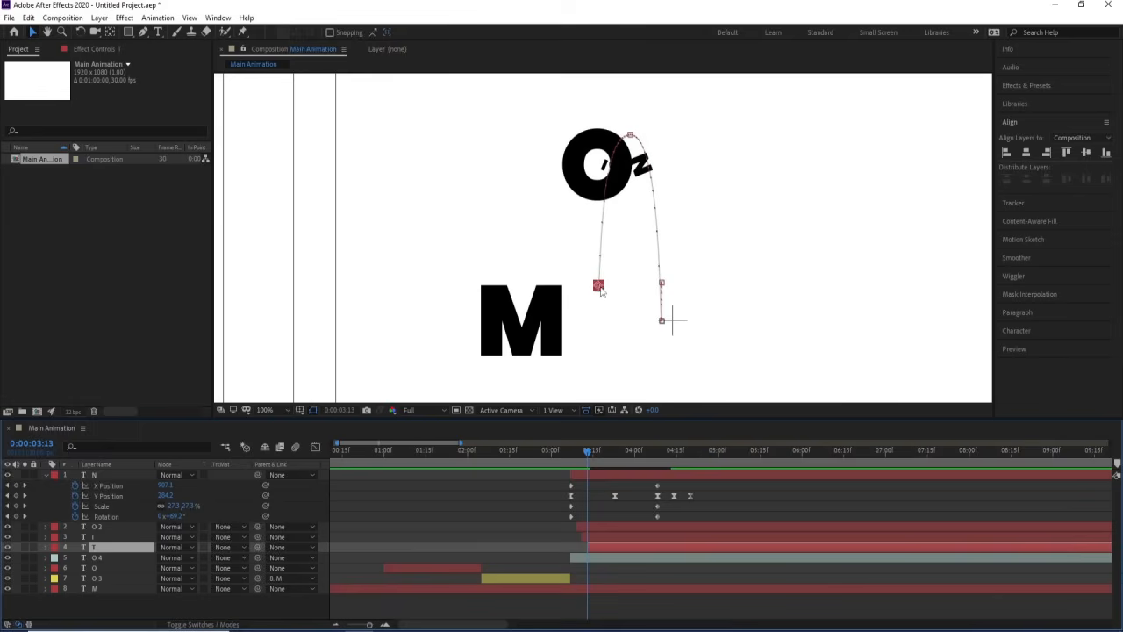
left_click_drag(600, 292, 597, 167)
Preview the corrected jump, then fit the composition in the viewer and play it back from 0:00:03:07
key("space")
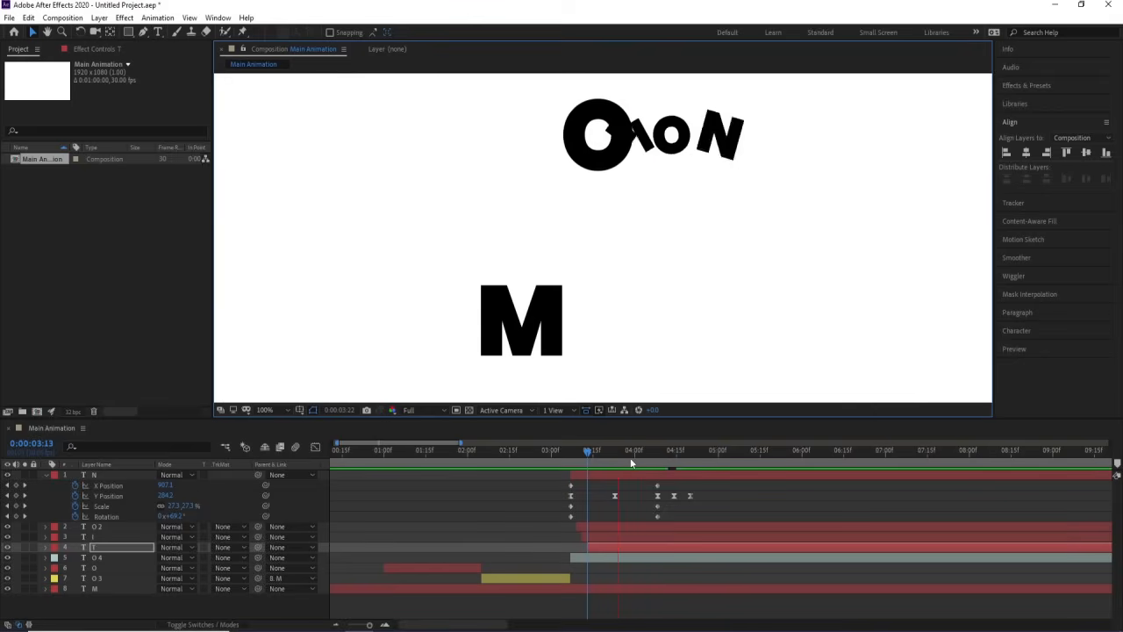
key("space")
left_click(570, 457)
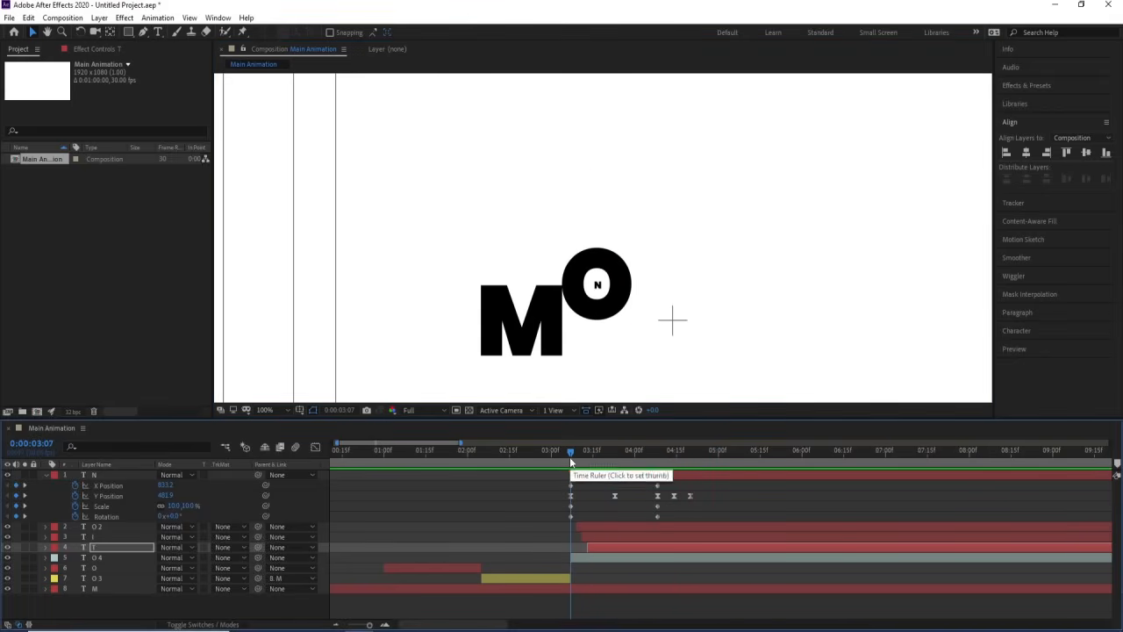
left_click(263, 409)
left_click(272, 192)
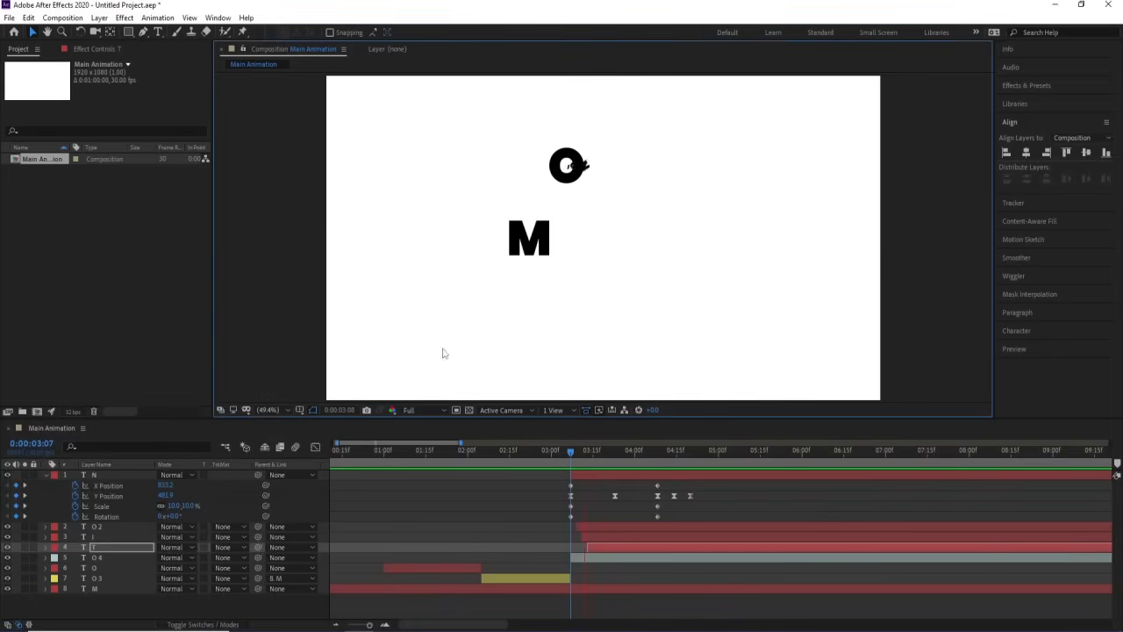
key("space")
key("space")
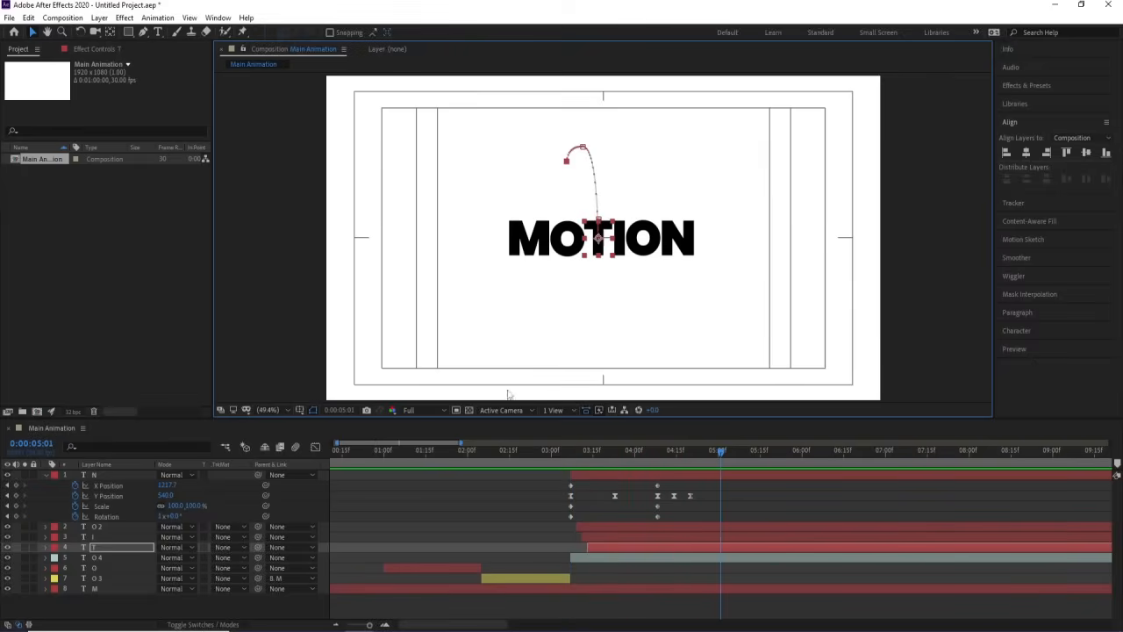
Collapse the layer properties, return to the start of the composition and enable motion blur for all letter layers
left_click(503, 488)
key("u")
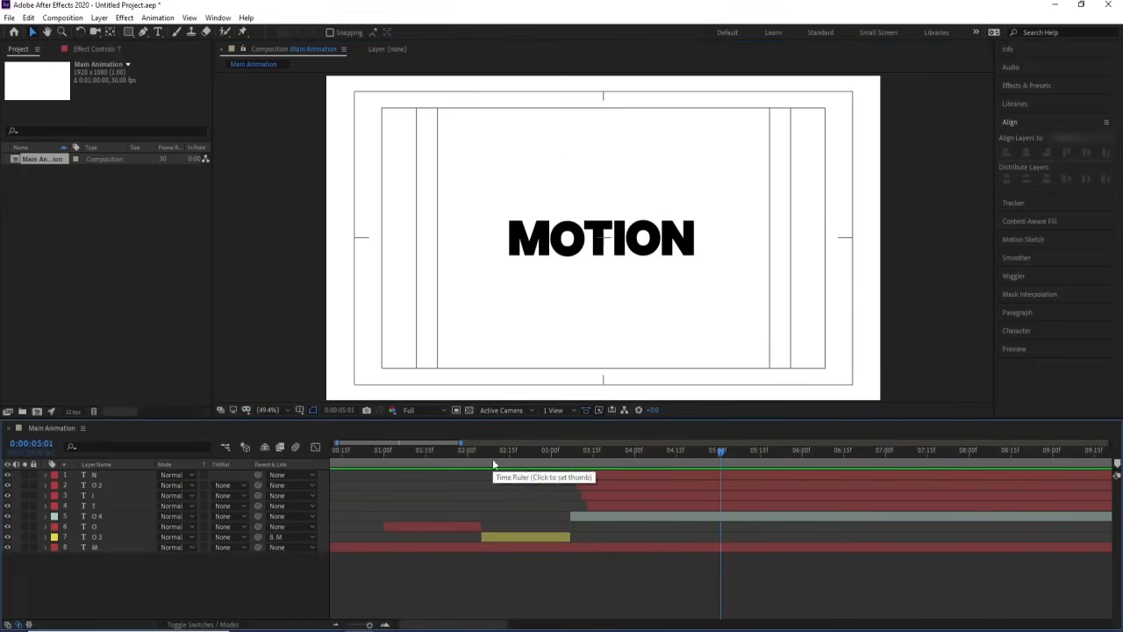
left_click(382, 450)
key("Home")
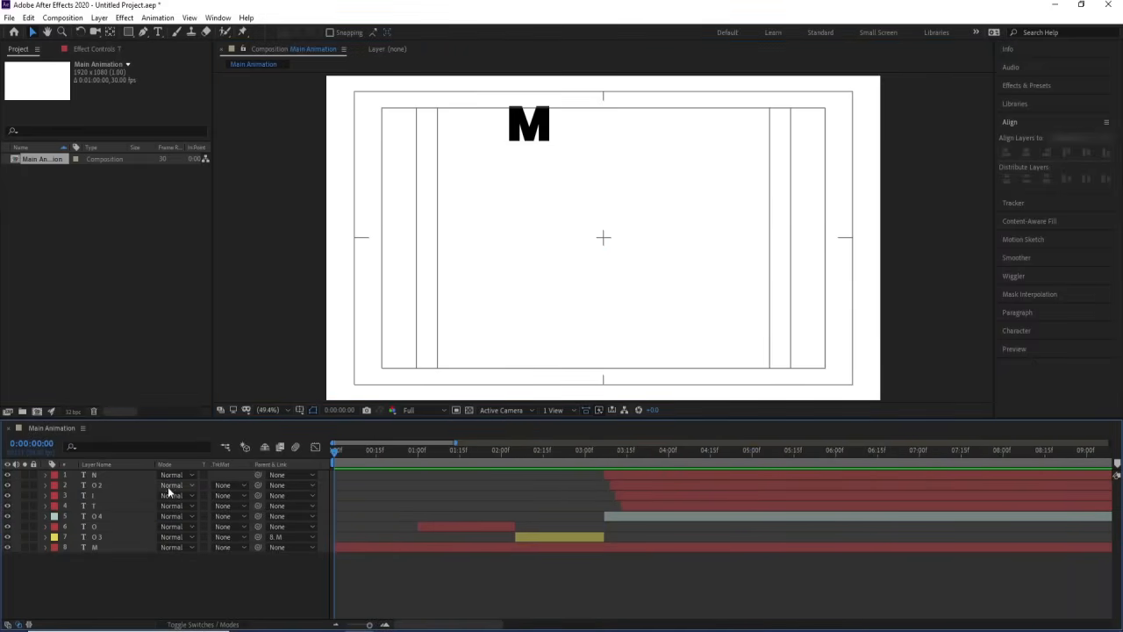
key("F4")
key("ctrl+a")
left_click(206, 496)
Play back the whole animation with motion blur from the start, then deselect the layers and replay its opening
key("space")
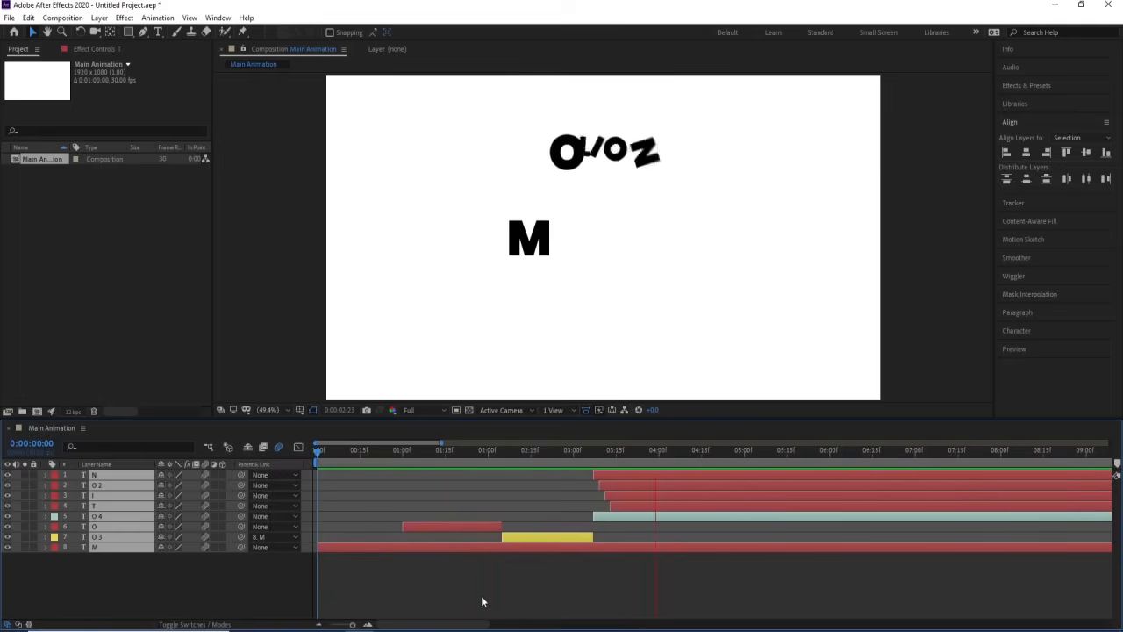
key("space")
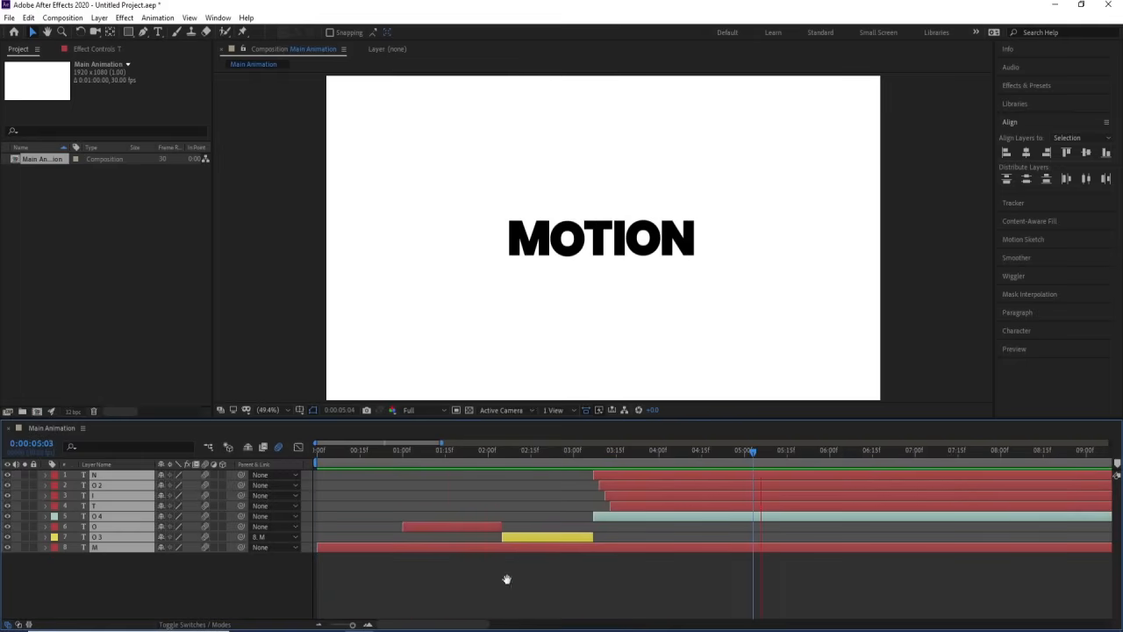
left_click(546, 586)
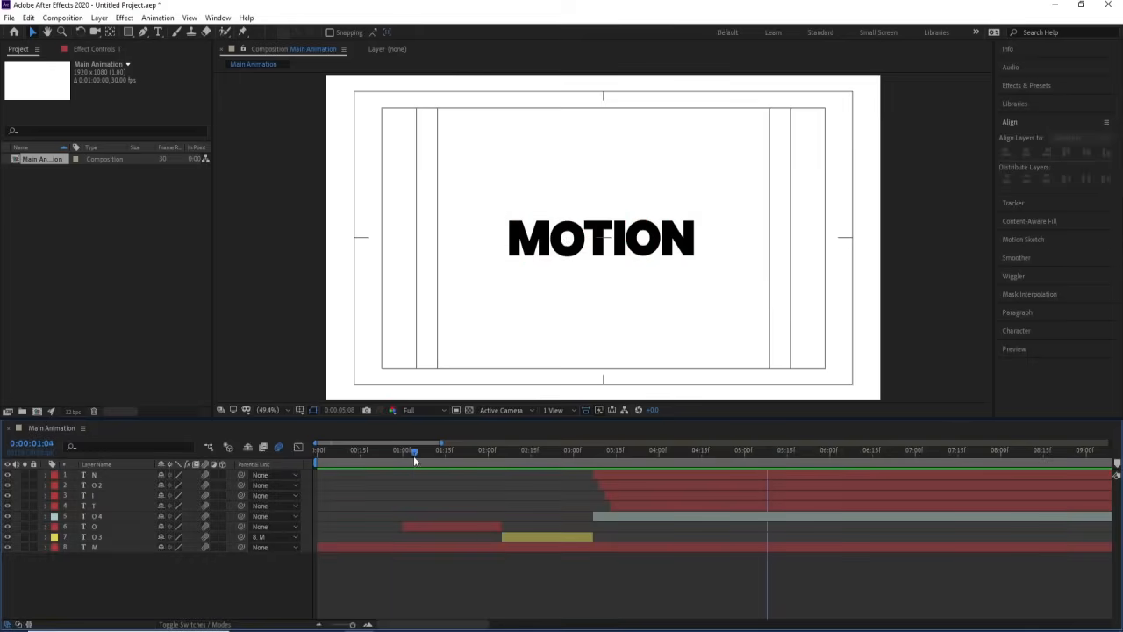
left_click_drag(413, 456, 193, 462)
key("space")
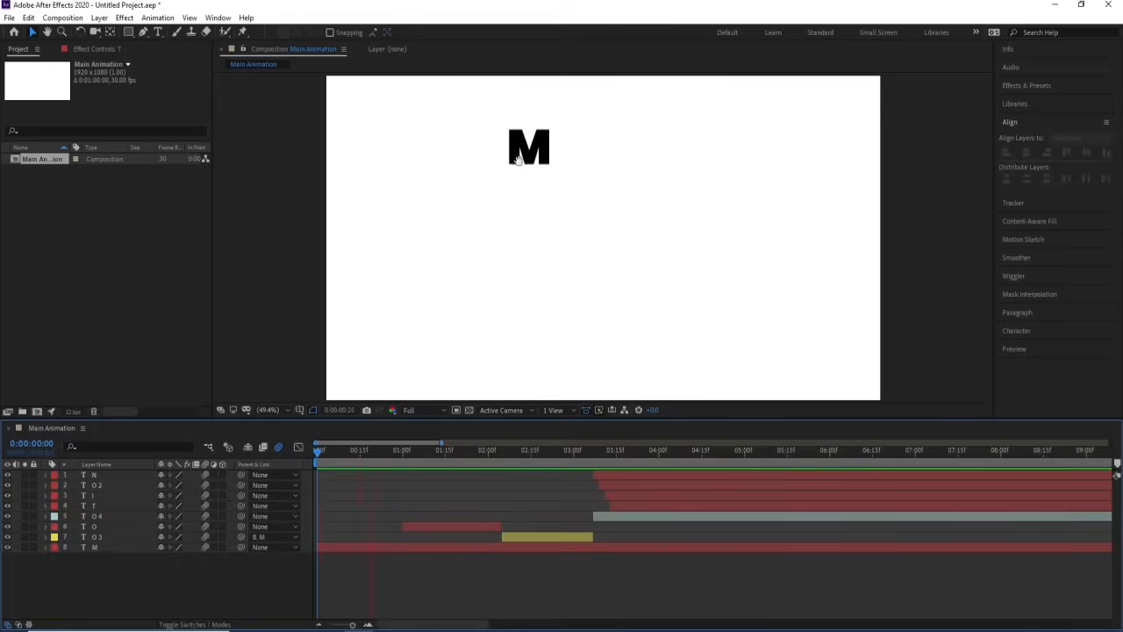
key("space")
At 0:00:00:00, draw a black-filled rectangle shape covering the letter M, on its own layer
left_click(128, 31)
key("Home")
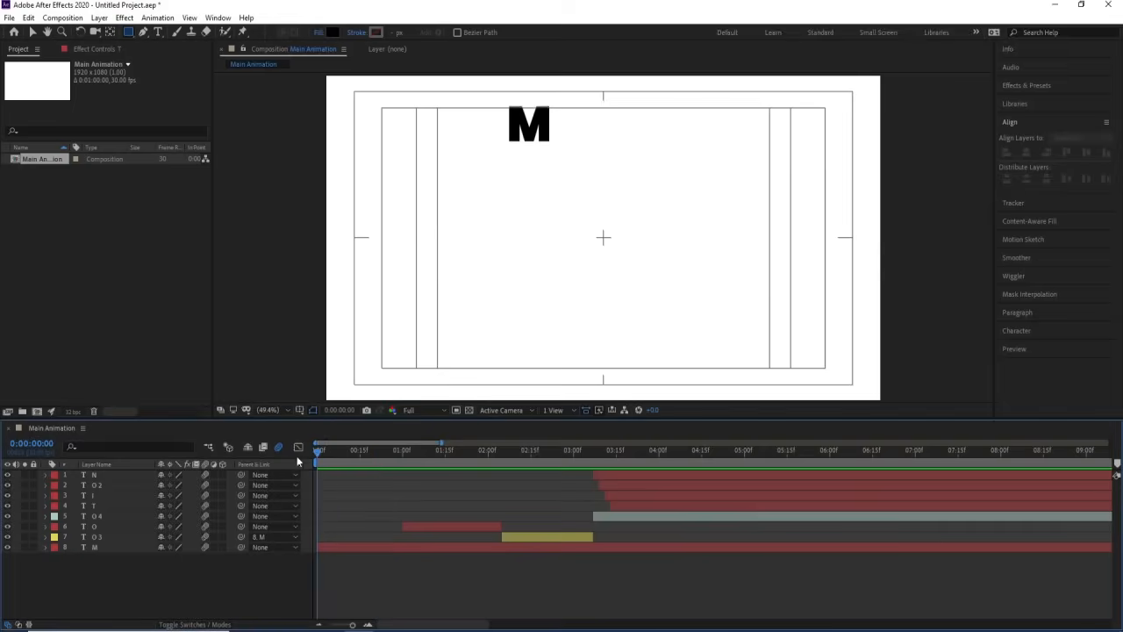
left_click_drag(472, 91, 582, 164)
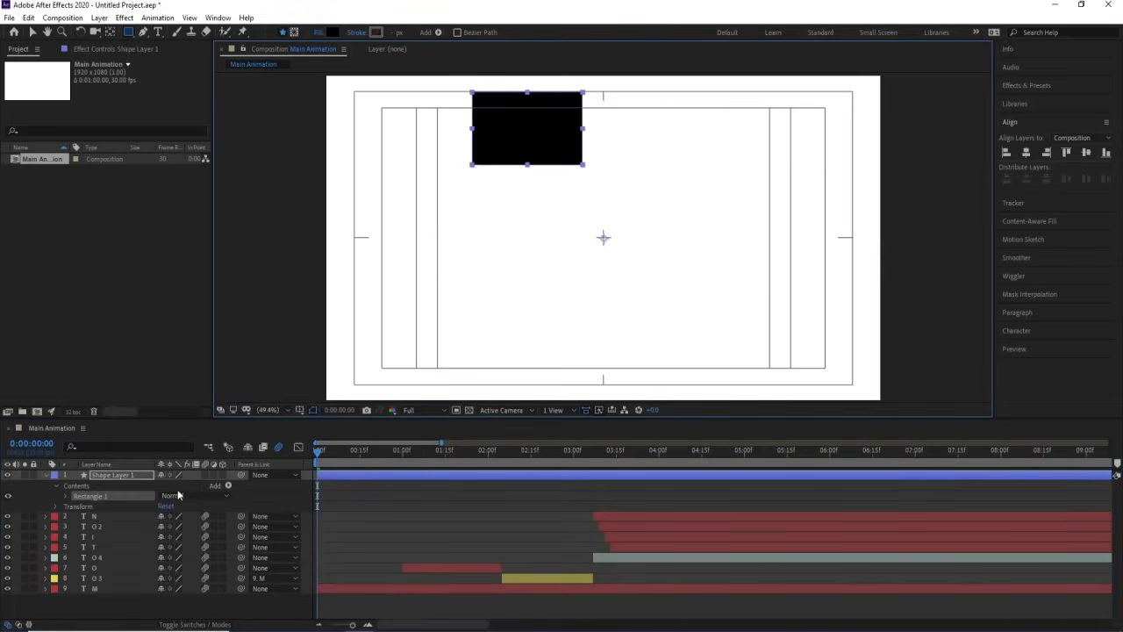
Move the rectangle shape layer directly above the M layer and rename it "mask"
left_click_drag(118, 478, 119, 586)
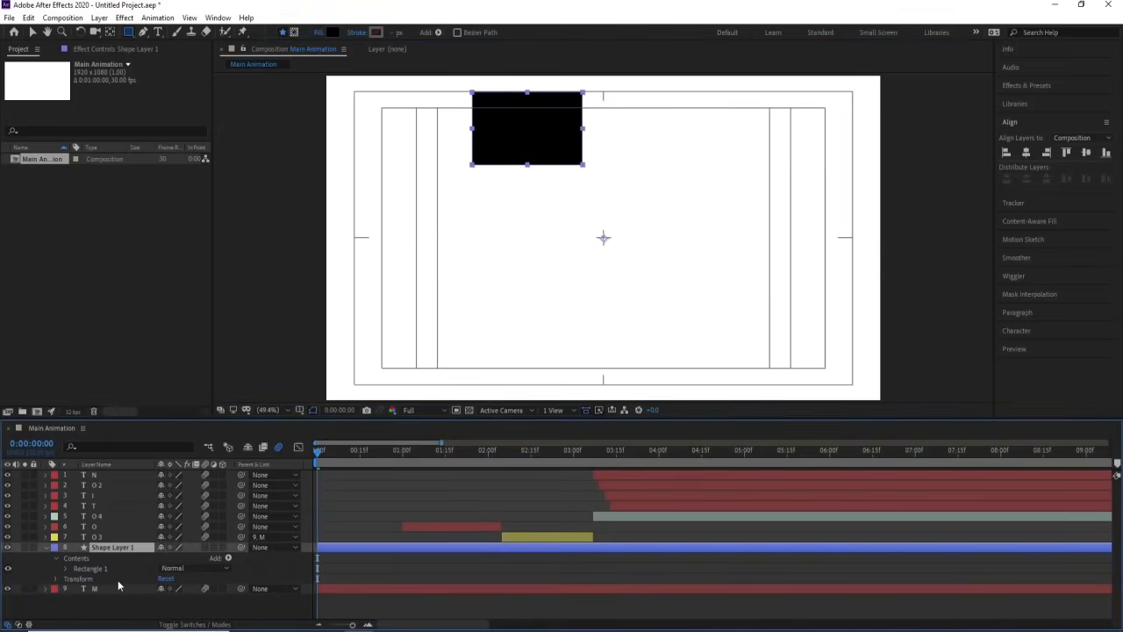
key("Return")
type("mask")
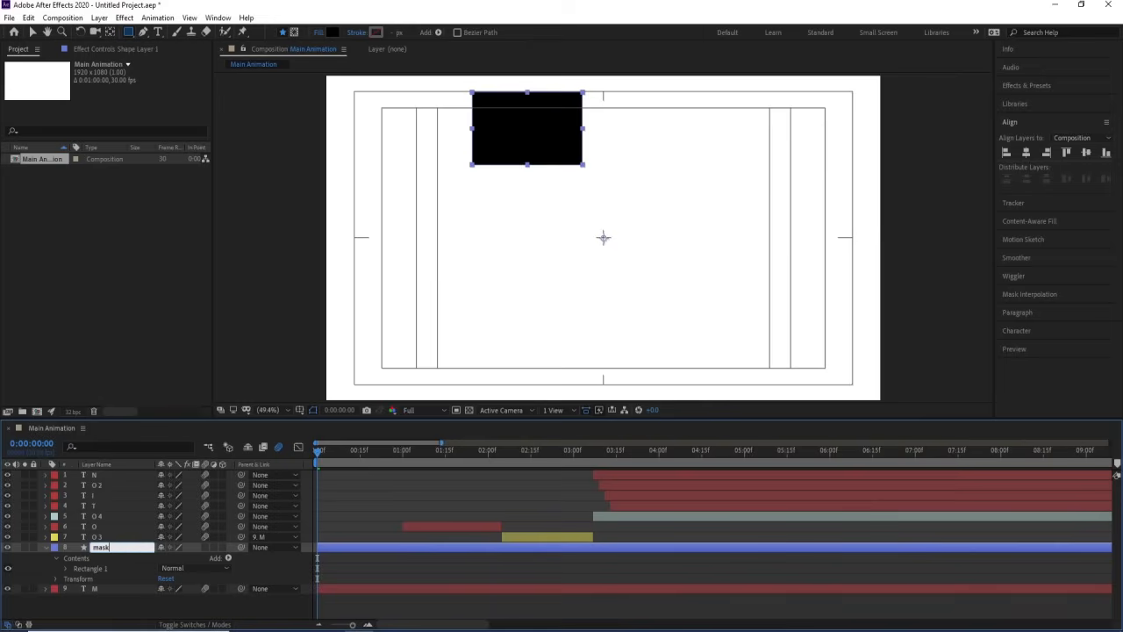
key("Return")
Set the M layer's track matte to Alpha Inverted using the mask layer, and play back the animation
key("F4")
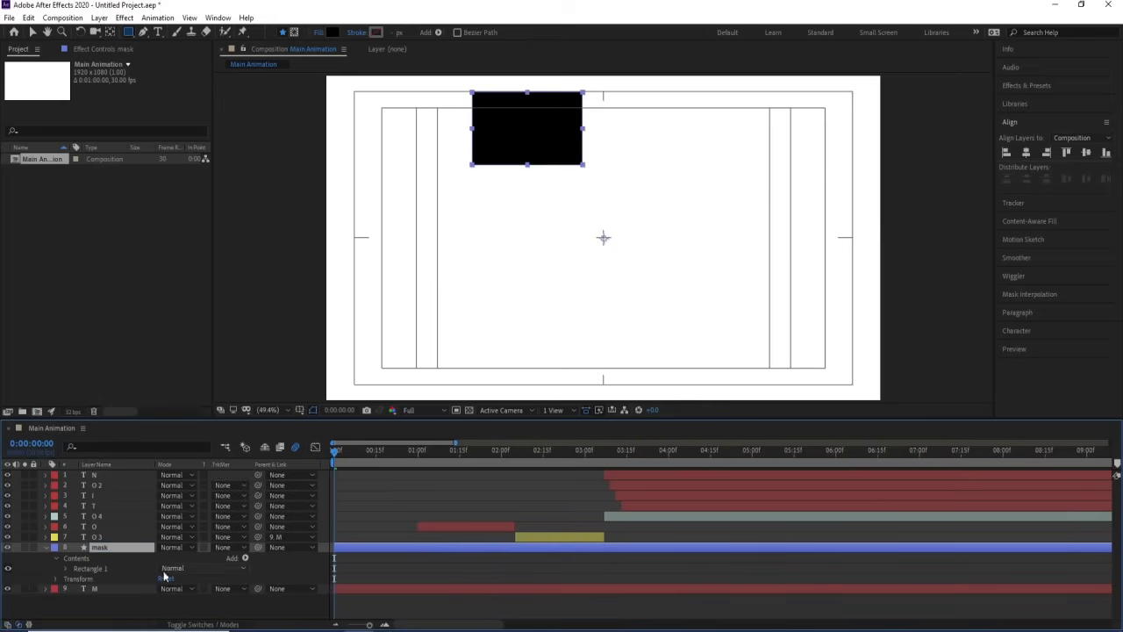
left_click(235, 588)
left_click(250, 548)
key("space")
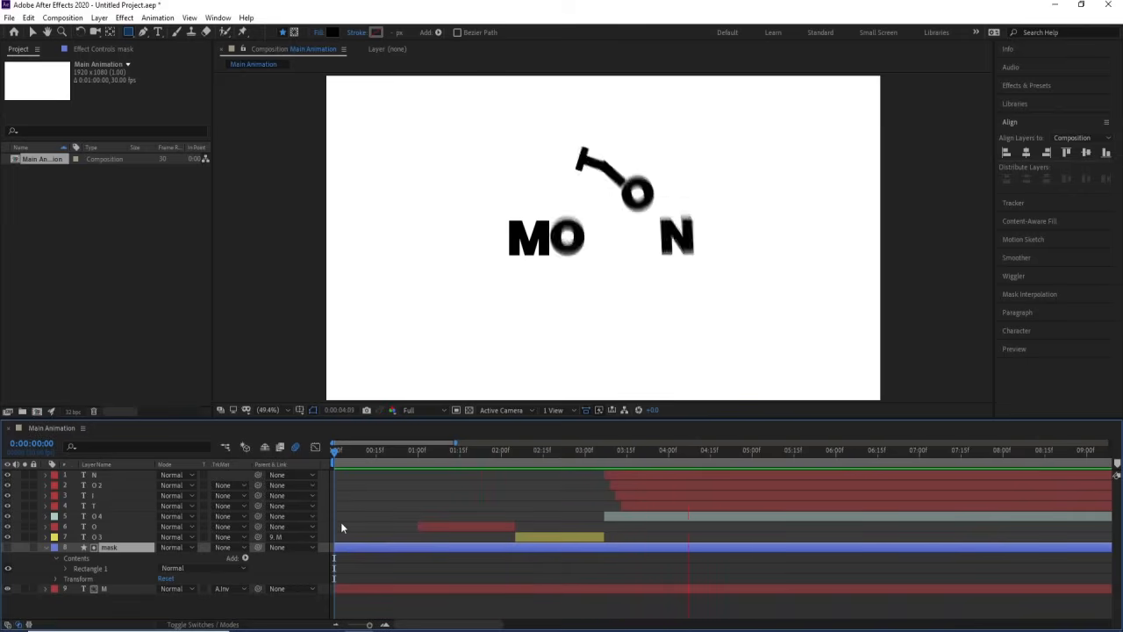
key("space")
Create a white (FFFFFF) full-frame solid and place it below all other layers as the background
left_click(353, 503)
key("u")
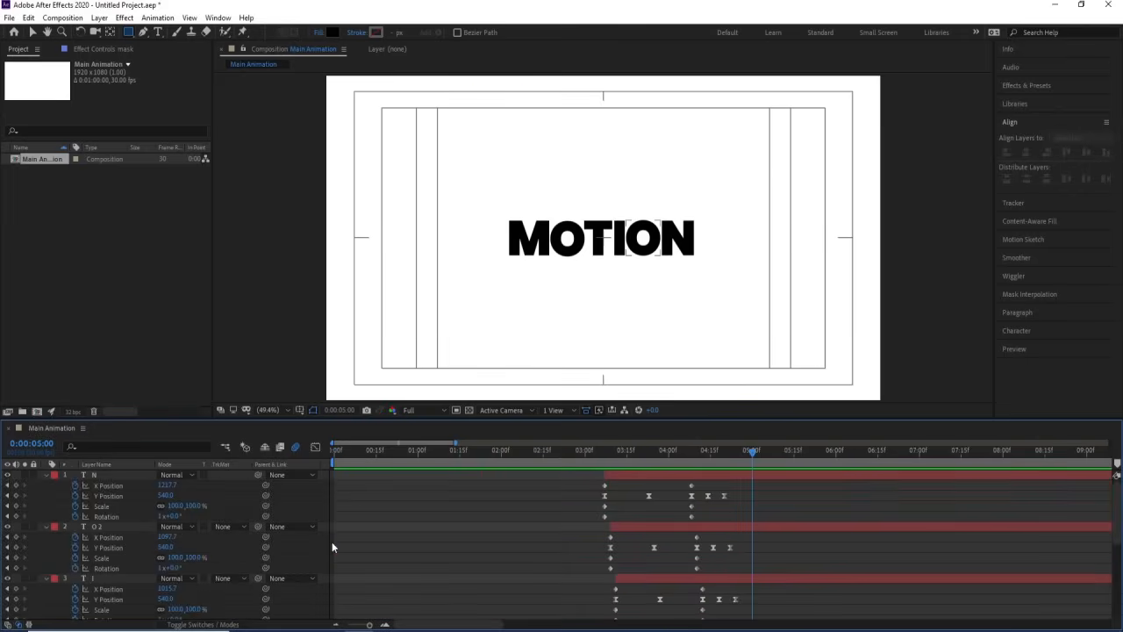
key("u")
key("ctrl+y")
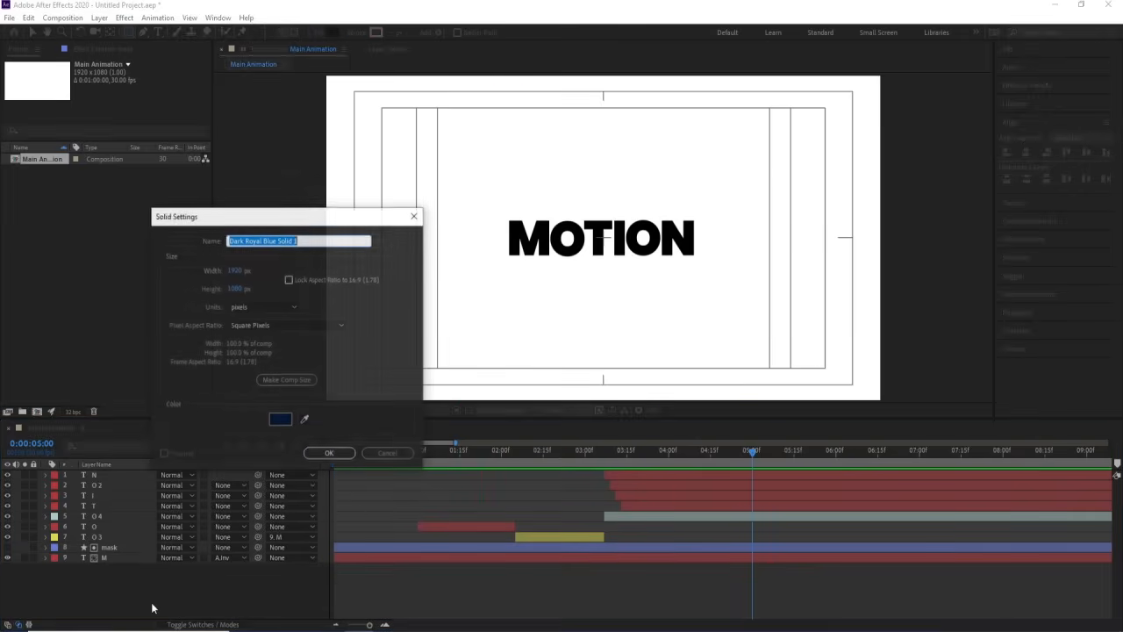
left_click(283, 423)
left_click_drag(233, 374, 58, 192)
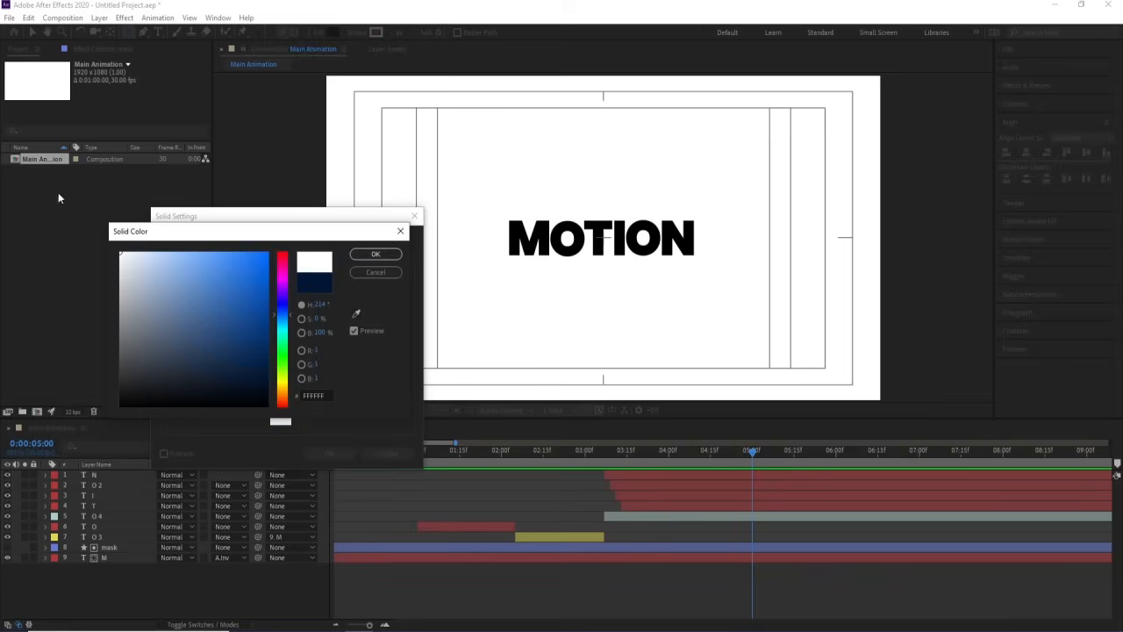
key("Return")
key("Return")
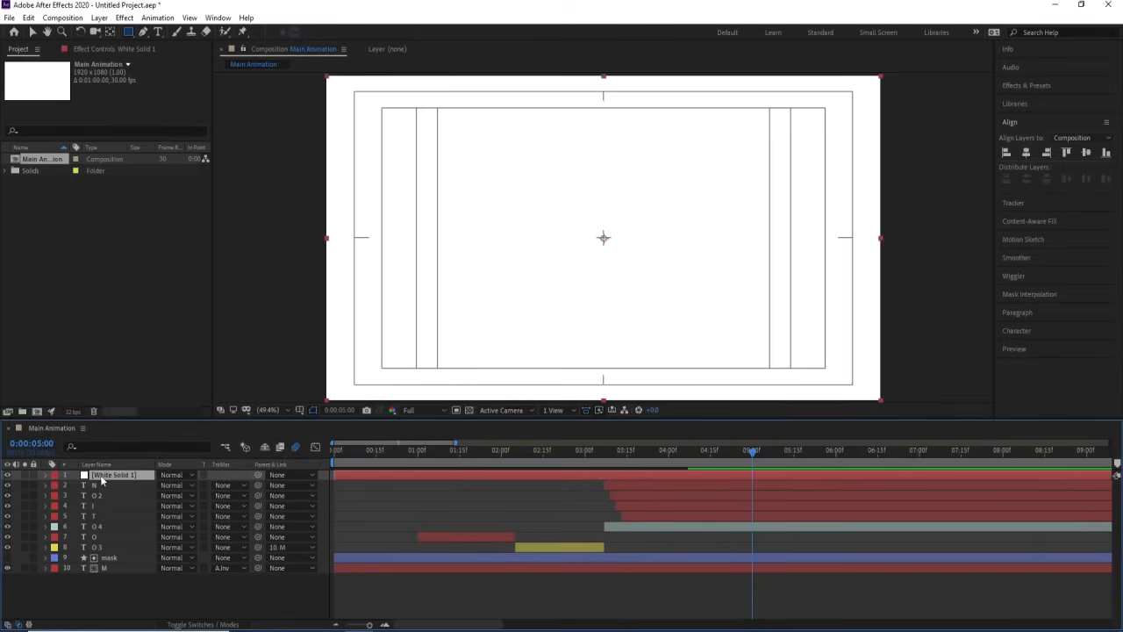
left_click_drag(101, 477, 121, 593)
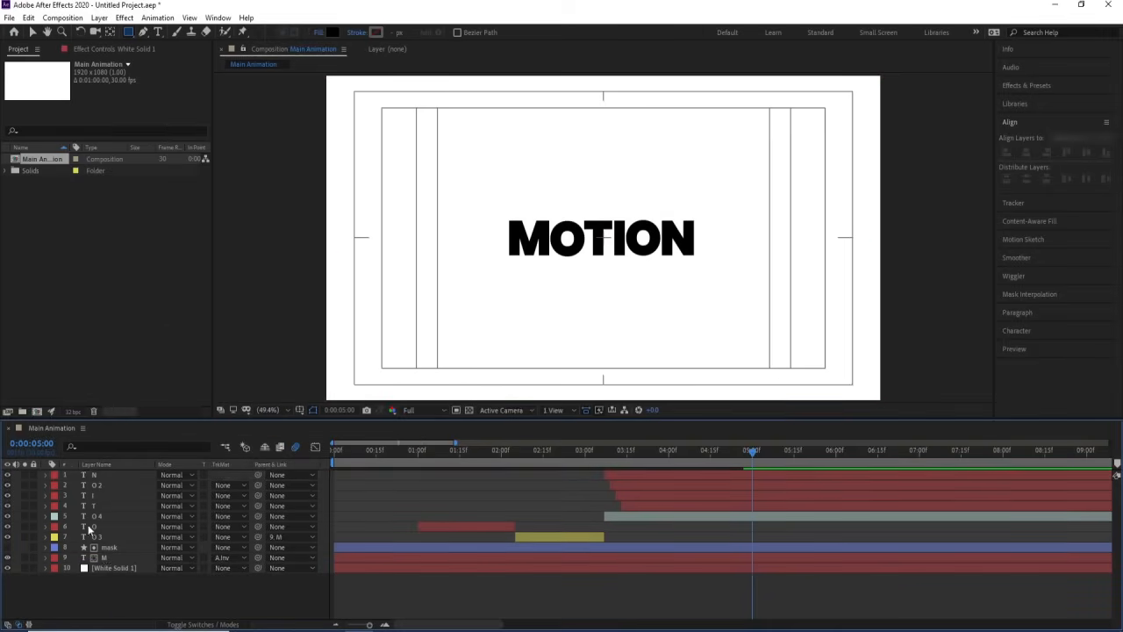
Add an adjustment layer above all layers and return to the start of the composition
right_click(116, 602)
mouse_move(176, 467)
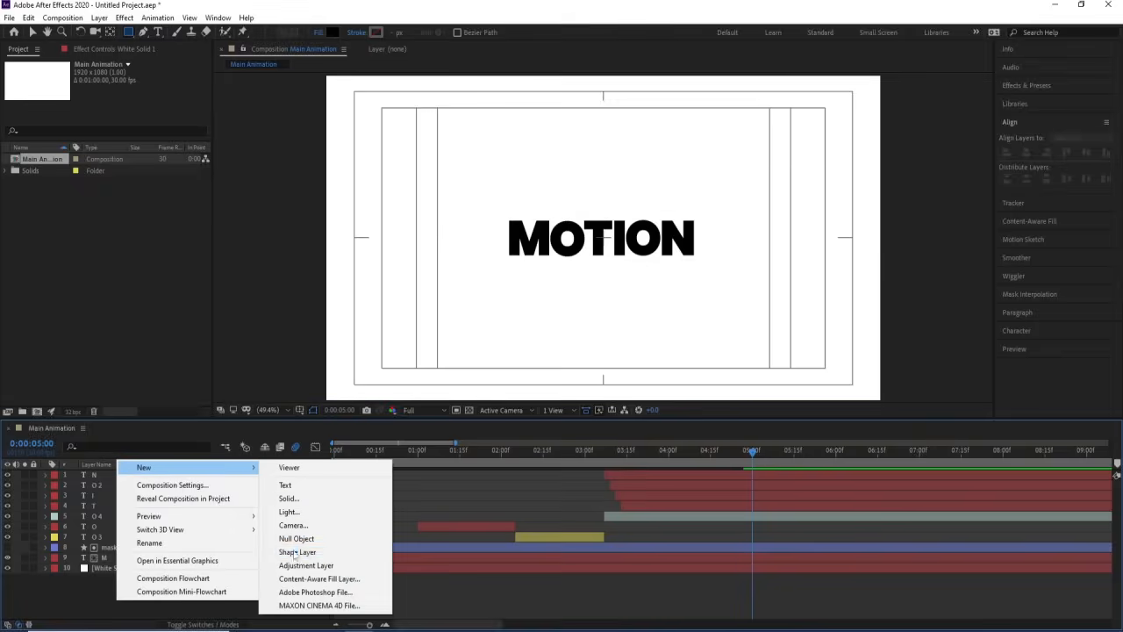
left_click(302, 565)
key("Home")
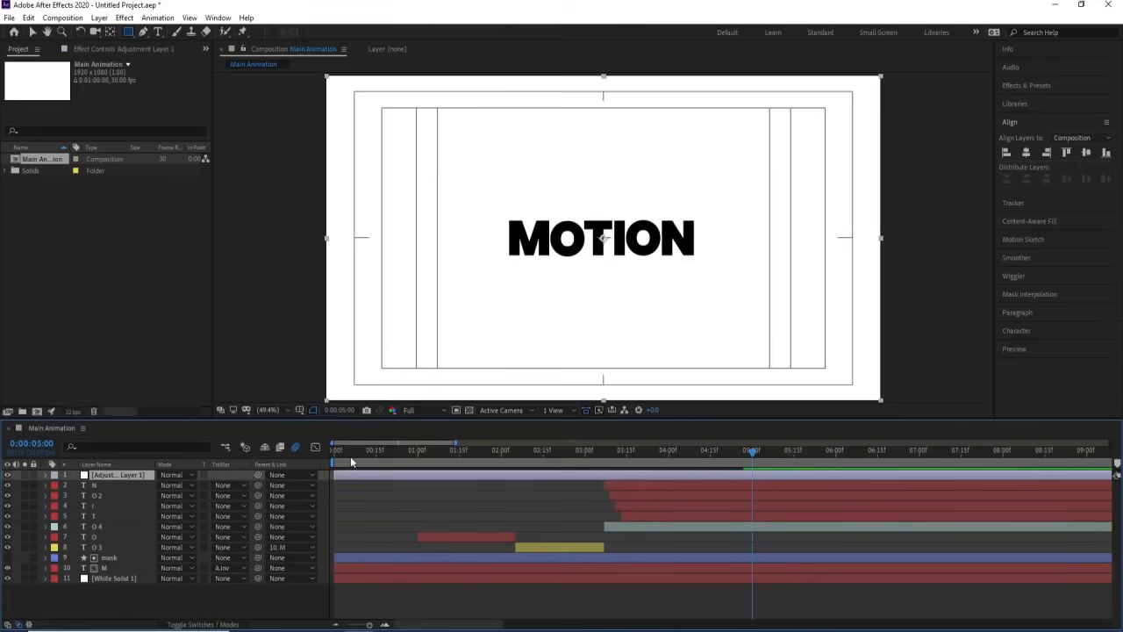
Find the Tint effect and apply it to the adjustment layer
left_click(1025, 86)
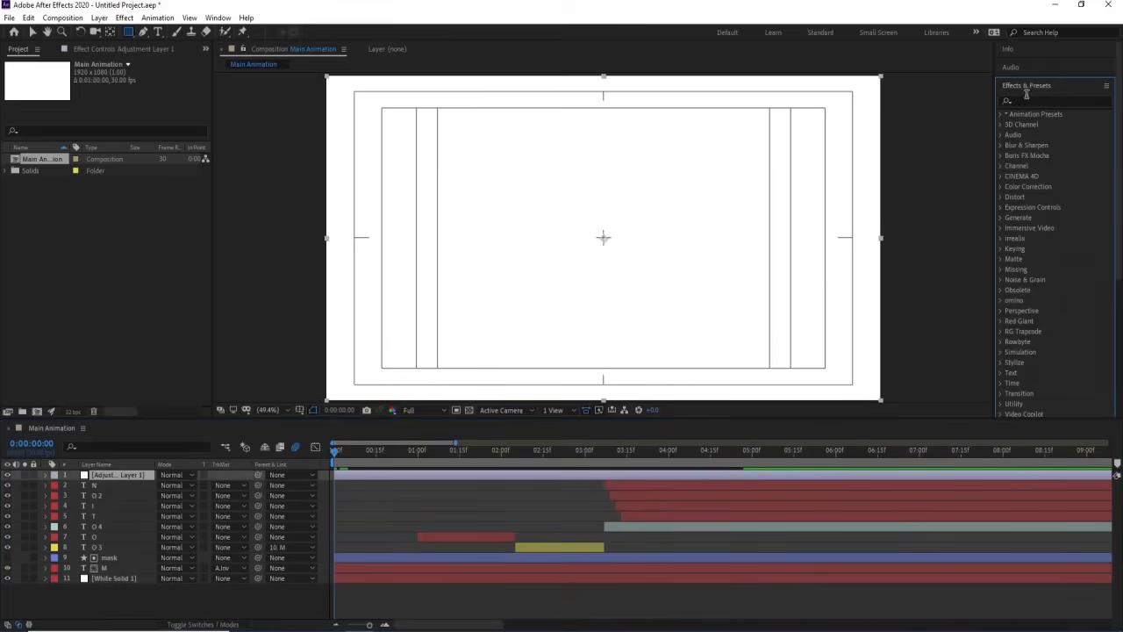
left_click(1027, 99)
type("tint")
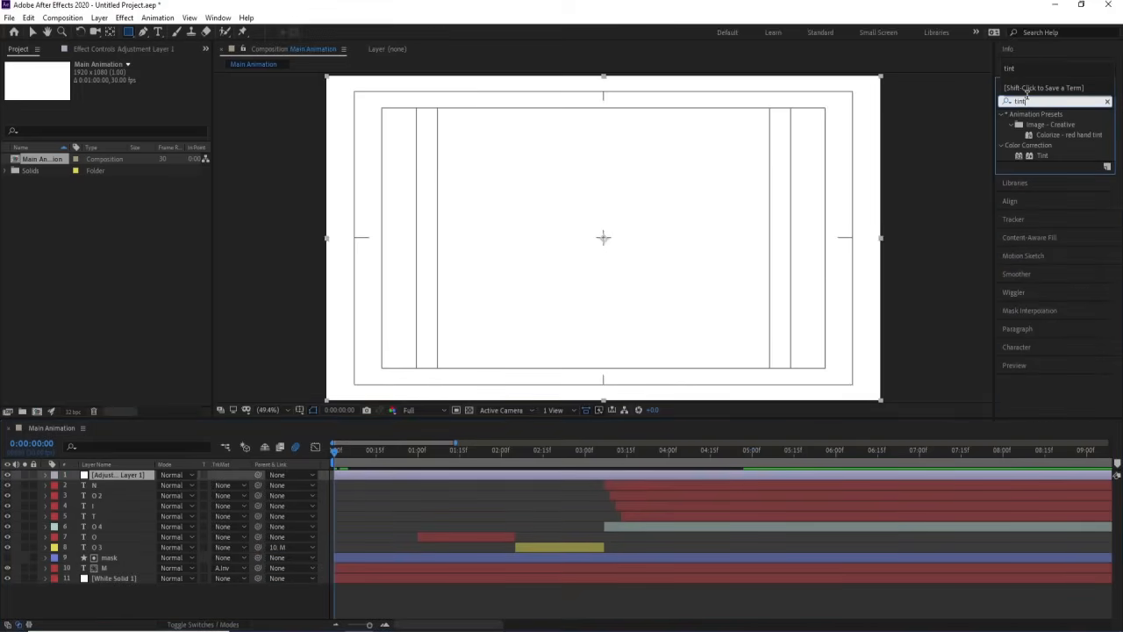
double_click(1044, 156)
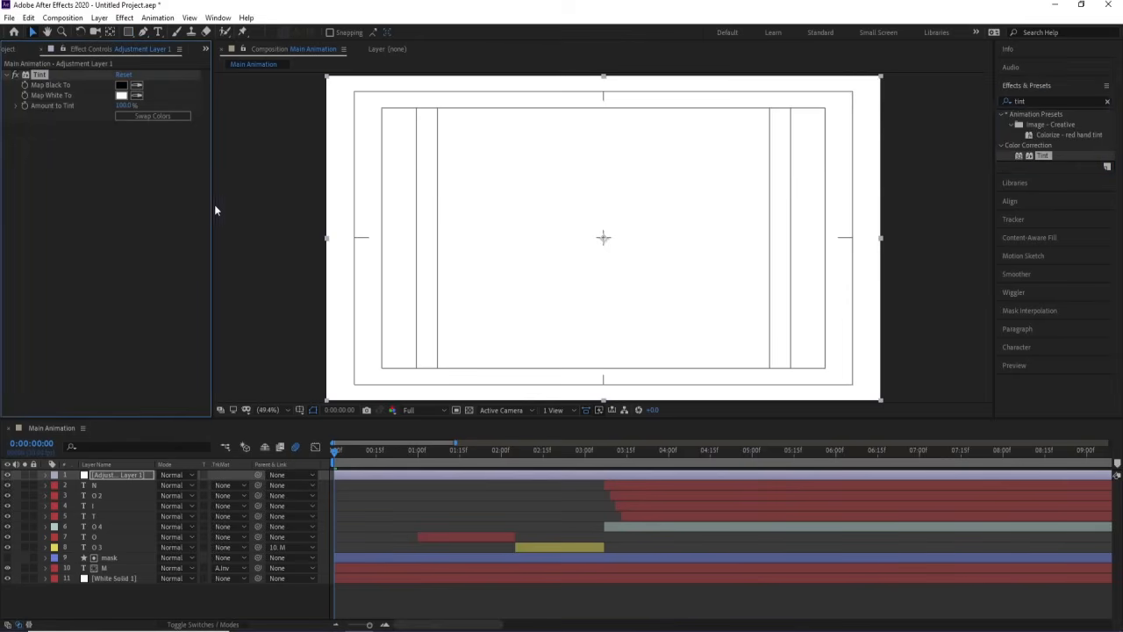
Preview the opening, then move the mask rectangle slightly upward at 0:00:00:00
key("space")
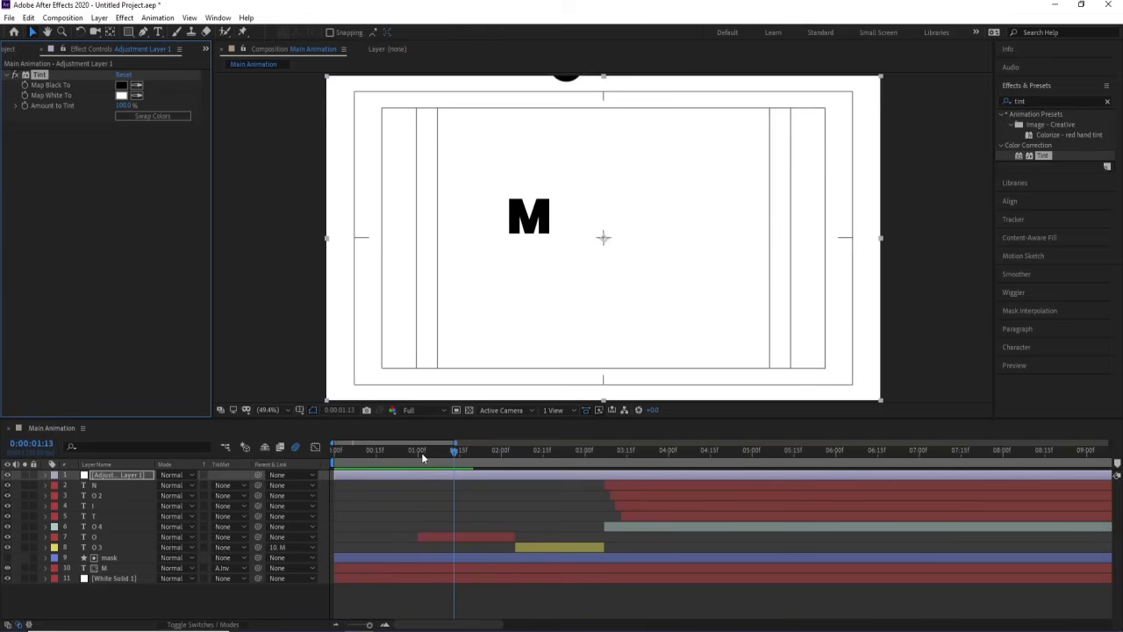
left_click_drag(421, 452, 373, 447)
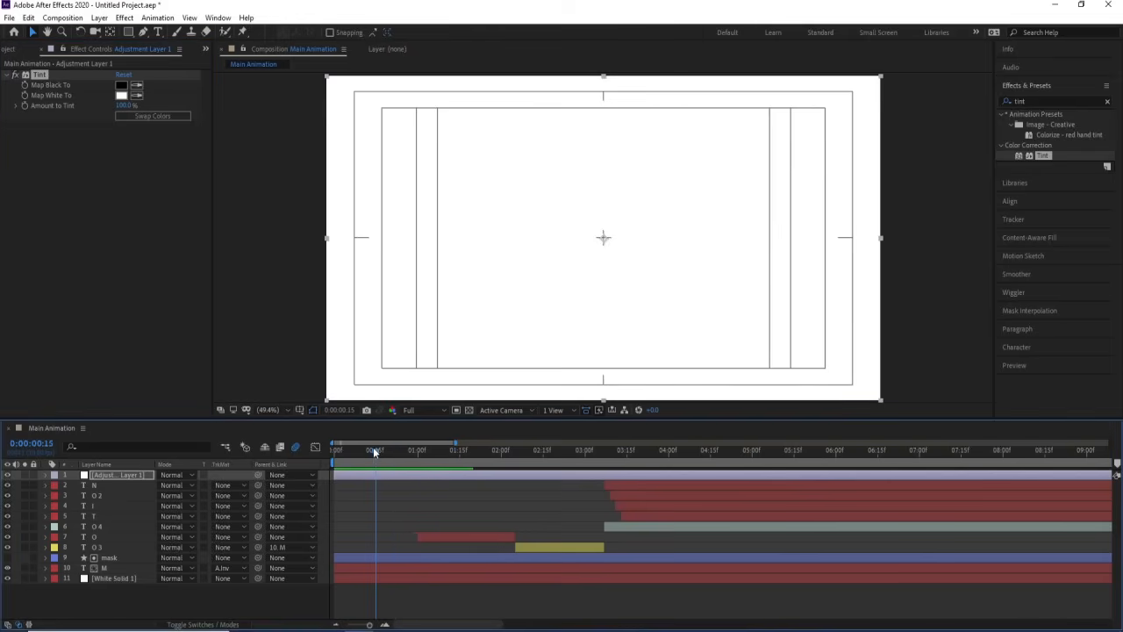
left_click(361, 558)
key("Home")
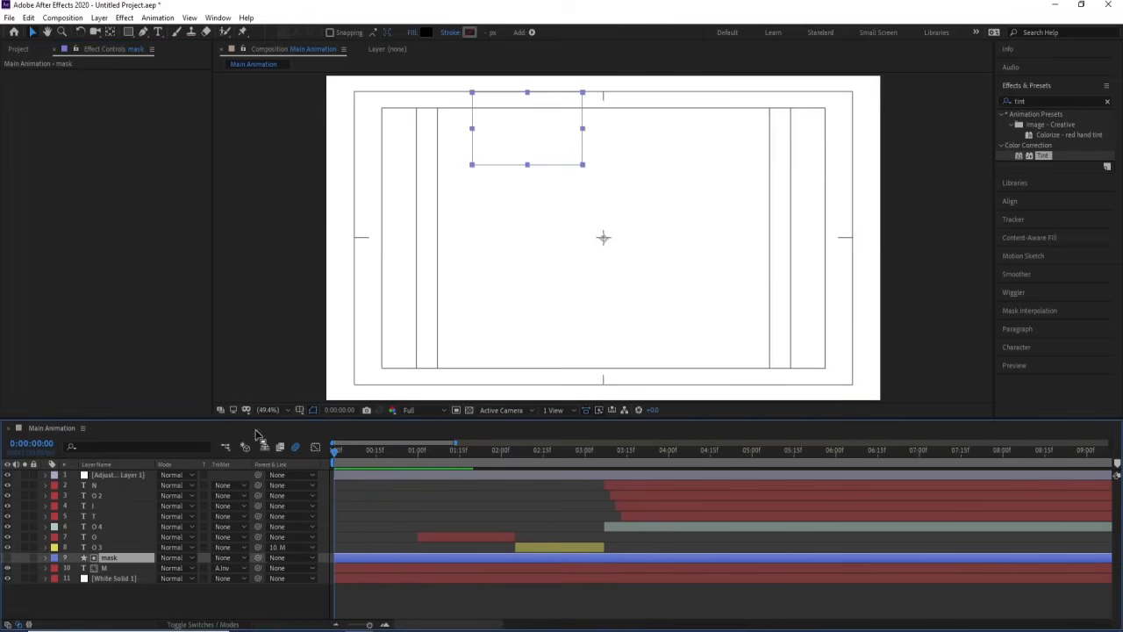
left_click_drag(554, 148, 565, 124)
key("Num_Lock")
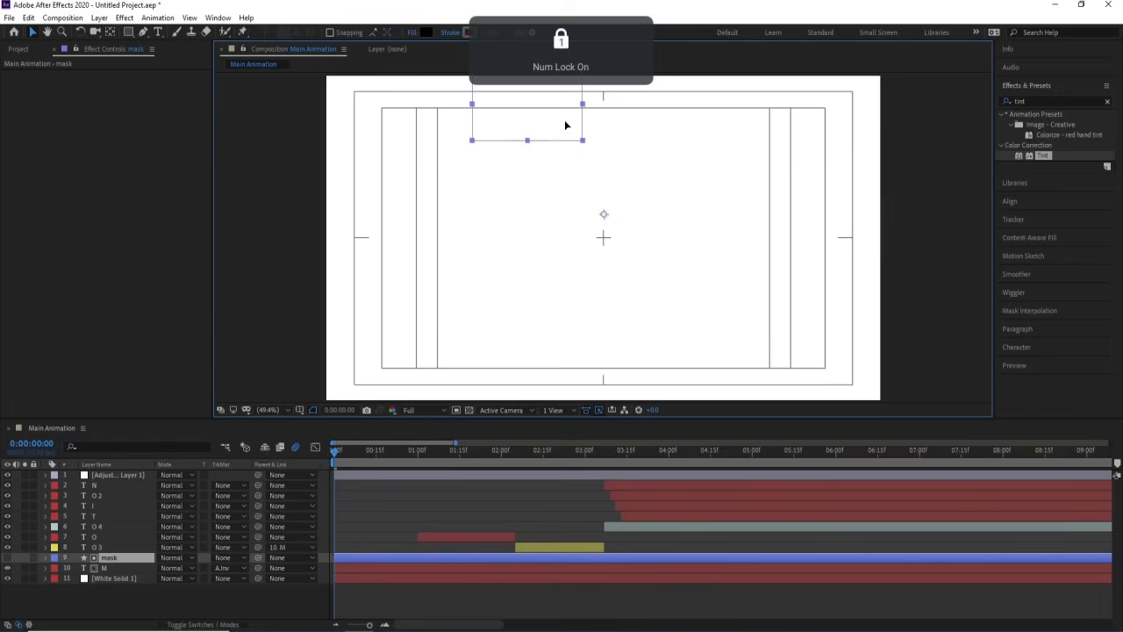
Play back the opening with the layers deselected to check how the M emerges from the mask
left_click(361, 527)
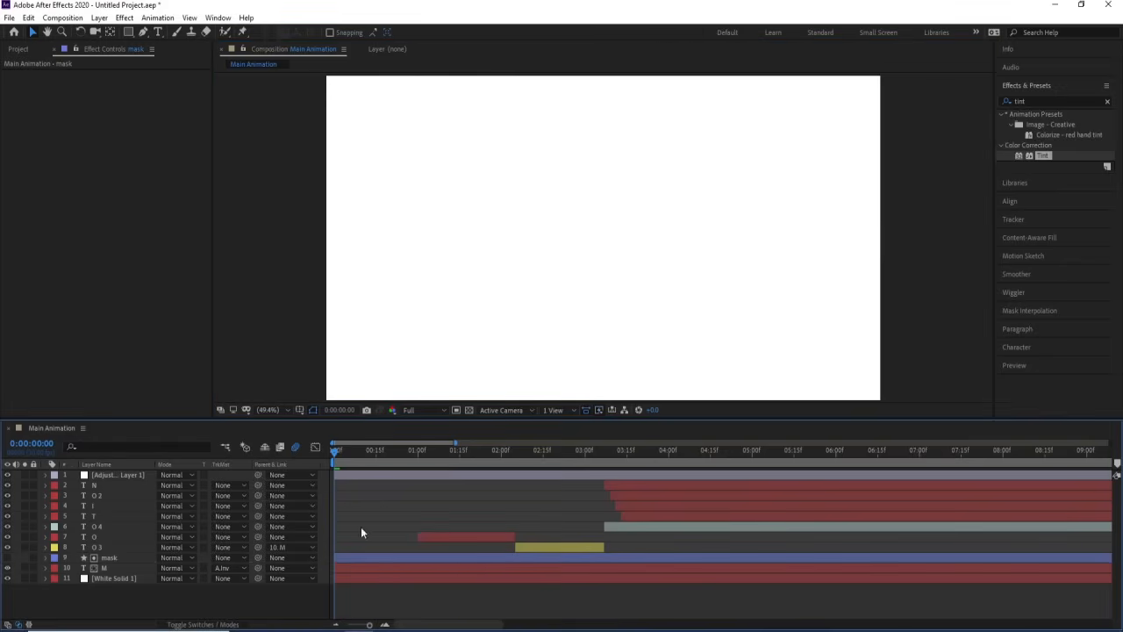
key("space")
key("apostrophe")
key("space")
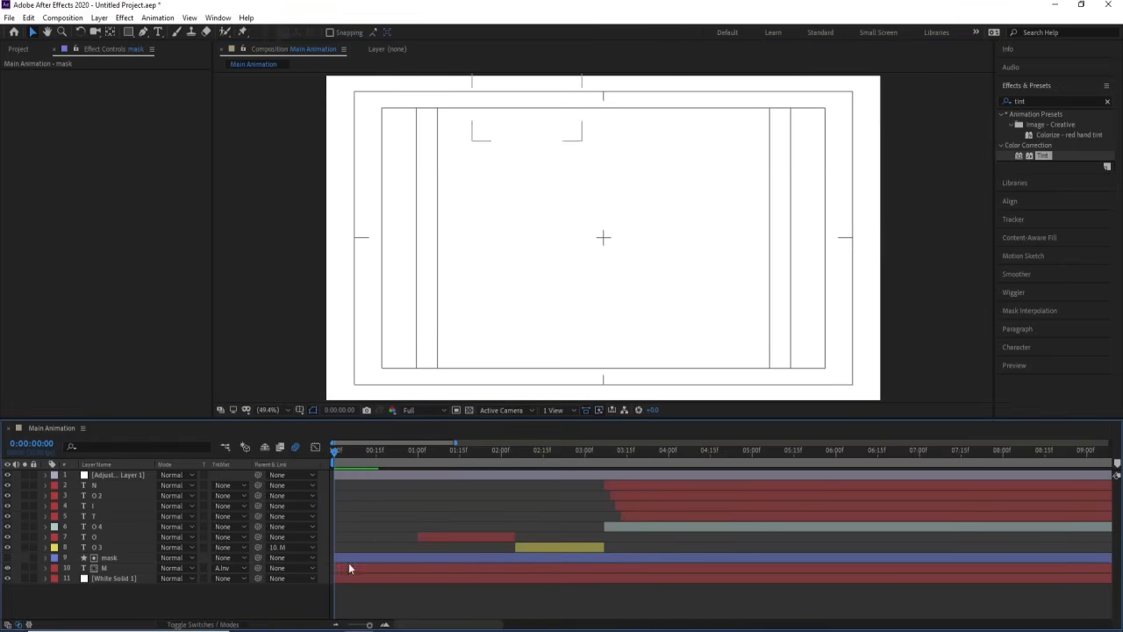
left_click(342, 555)
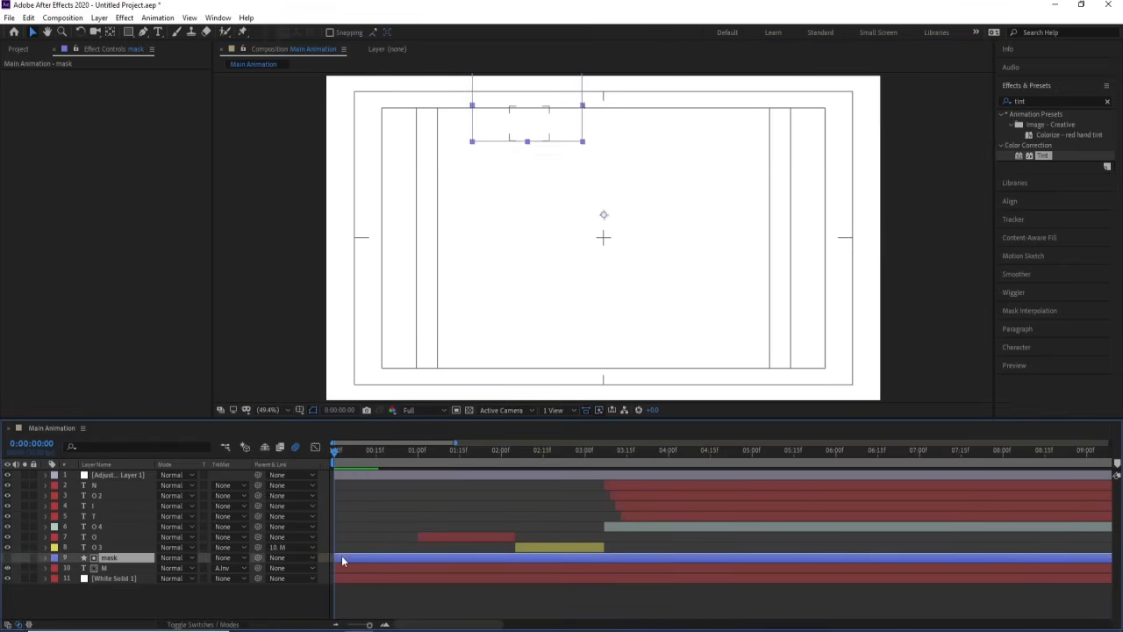
left_click(386, 538)
key("apostrophe")
key("space")
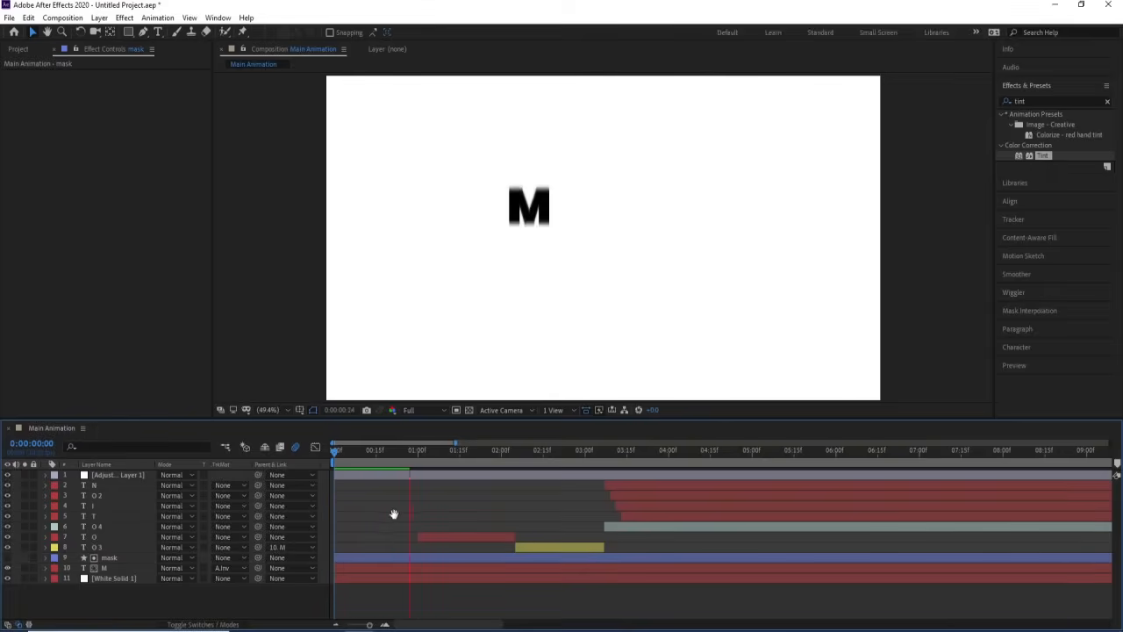
key("space")
At 0:00:01:00, keyframe the adjustment layer's Tint Map Black To and Map White To colors and reveal them in the timeline
left_click_drag(418, 451, 418, 451)
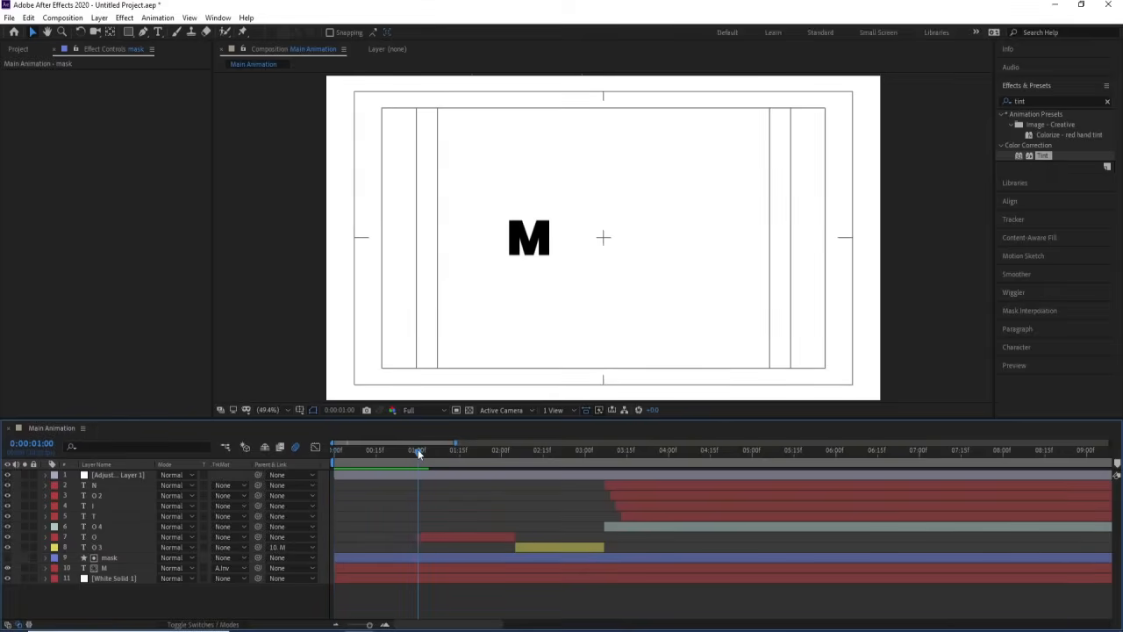
left_click(418, 475)
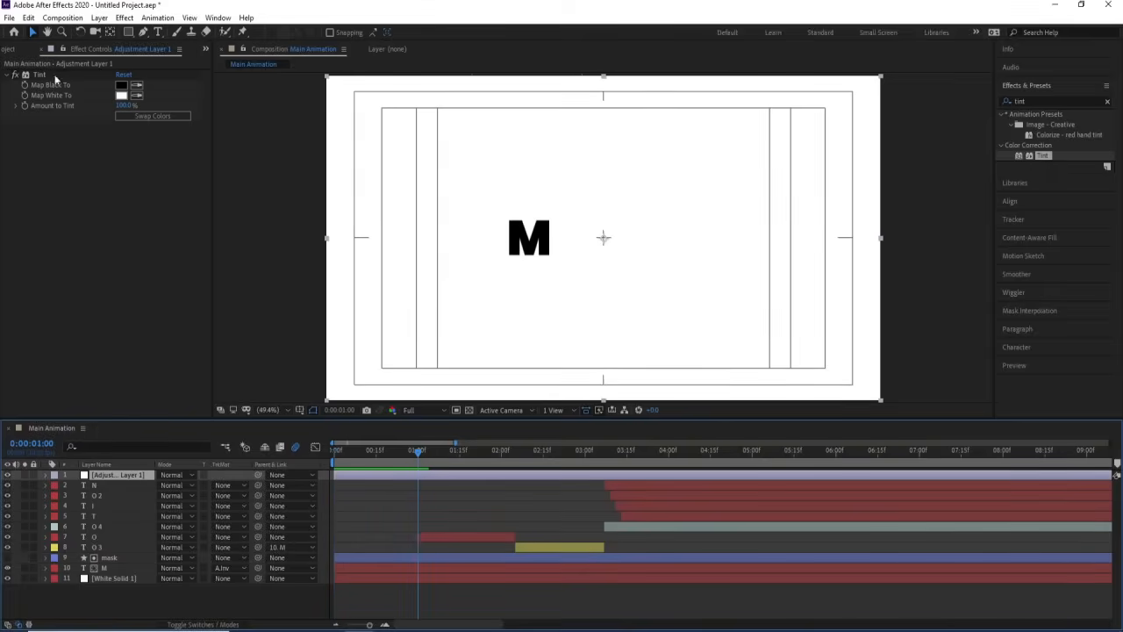
left_click(27, 98)
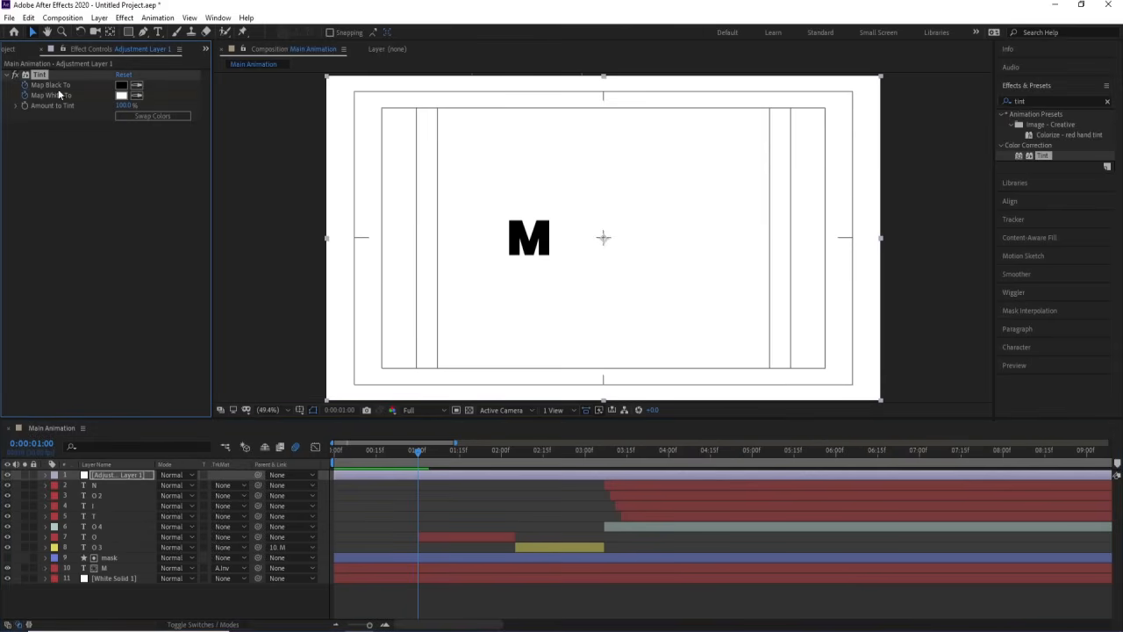
key("u")
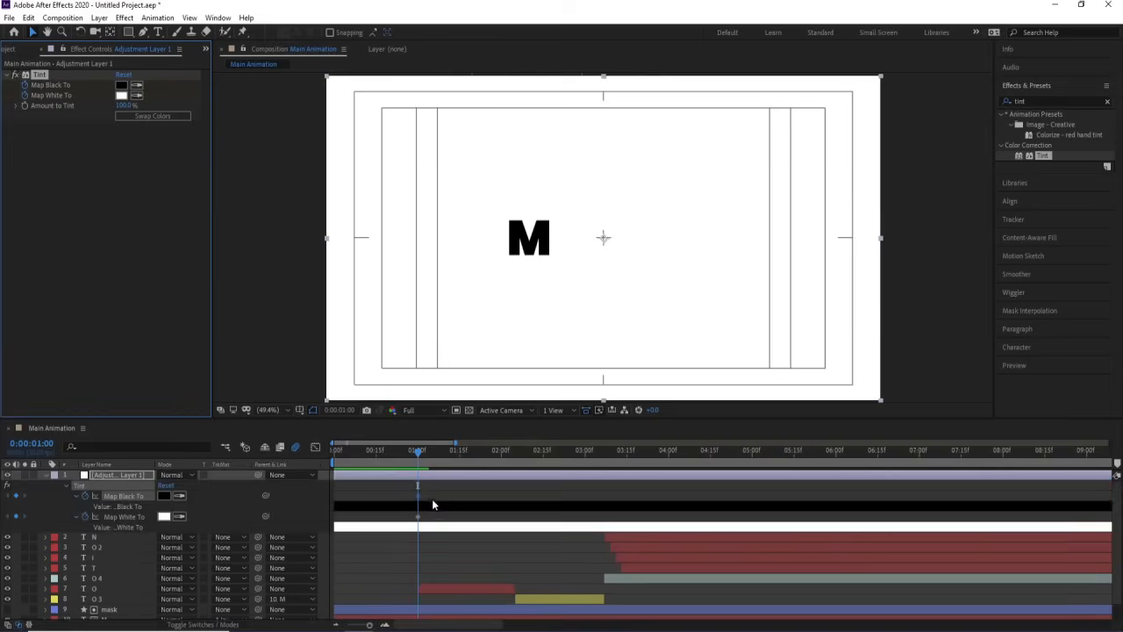
One frame further on, at 0:00:01:01, swap the Tint colors so the text is white on black
key("equal")
key("equal")
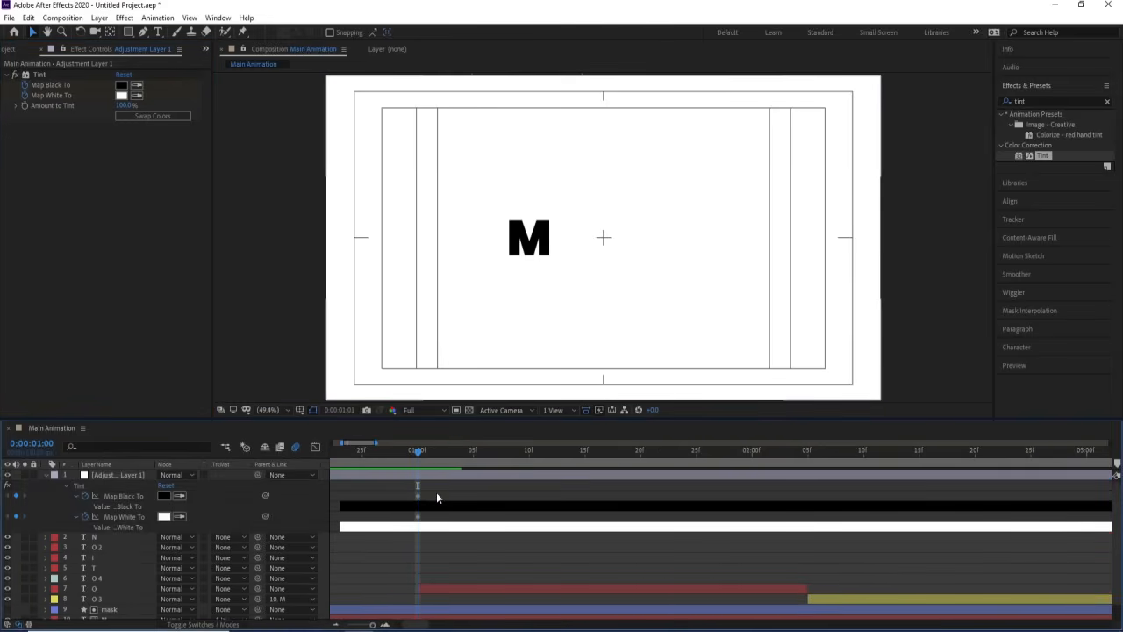
key("Page_Down")
left_click(138, 116)
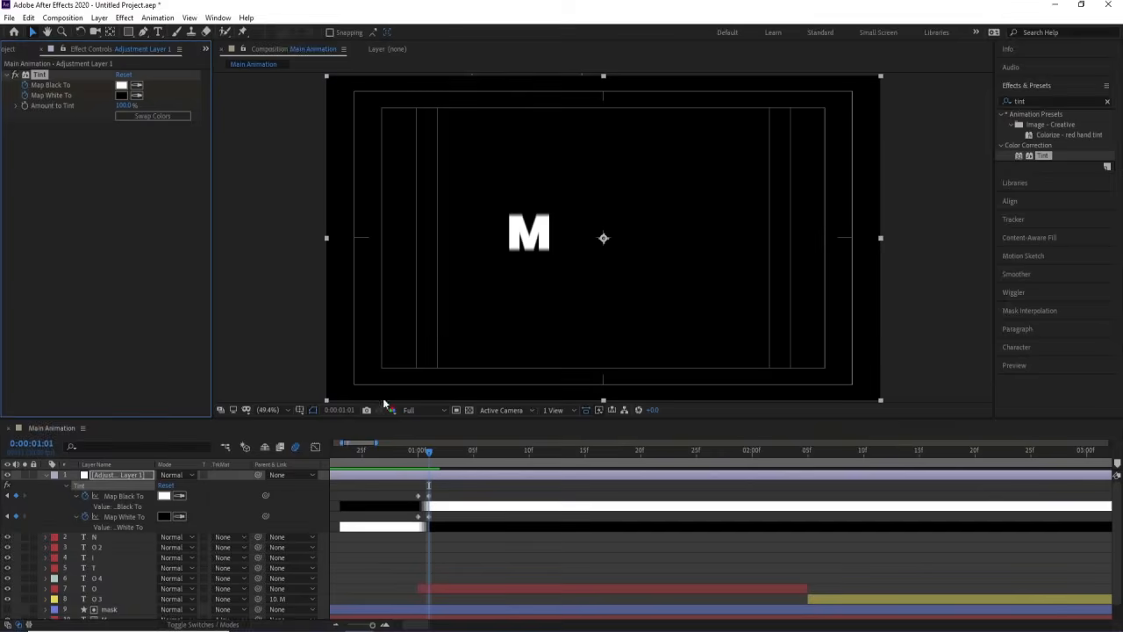
Add keyframes for both Tint colors at 0:00:02:05, and swap the colors at 0:00:02:06
left_click(396, 451)
left_click_drag(396, 451, 722, 470)
key("minus")
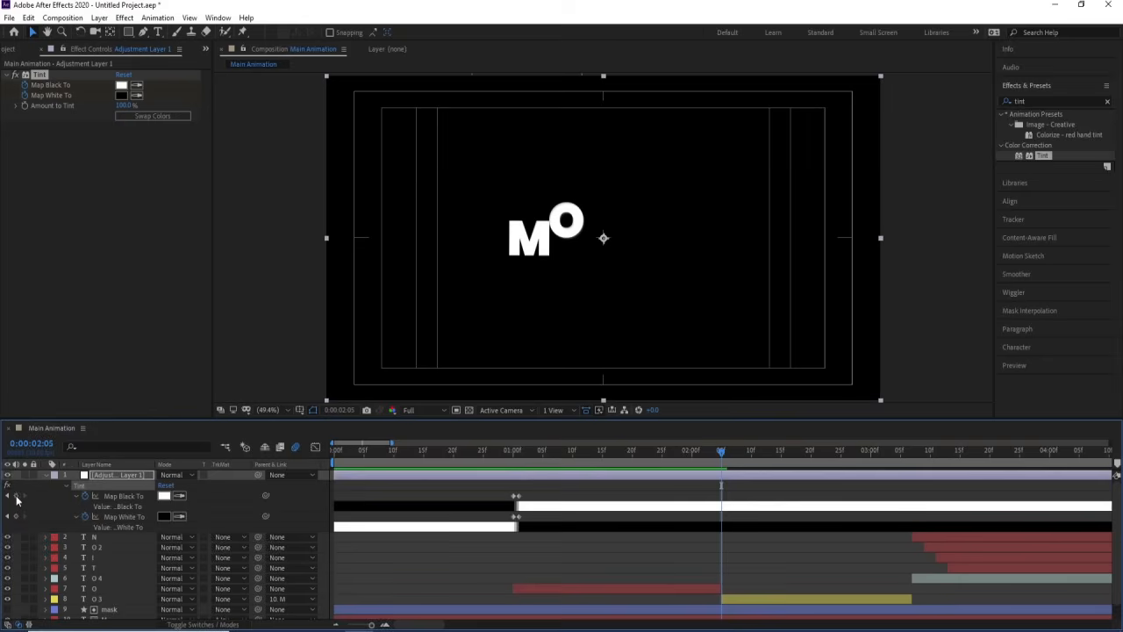
left_click(16, 496)
left_click(16, 517)
key("Page_Down")
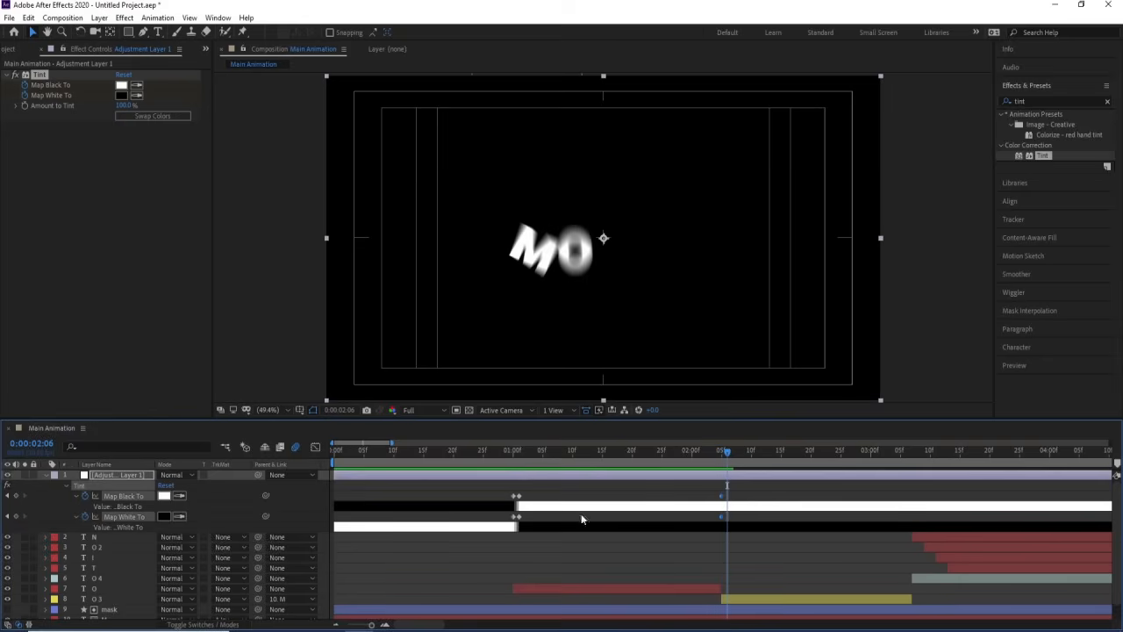
left_click(159, 116)
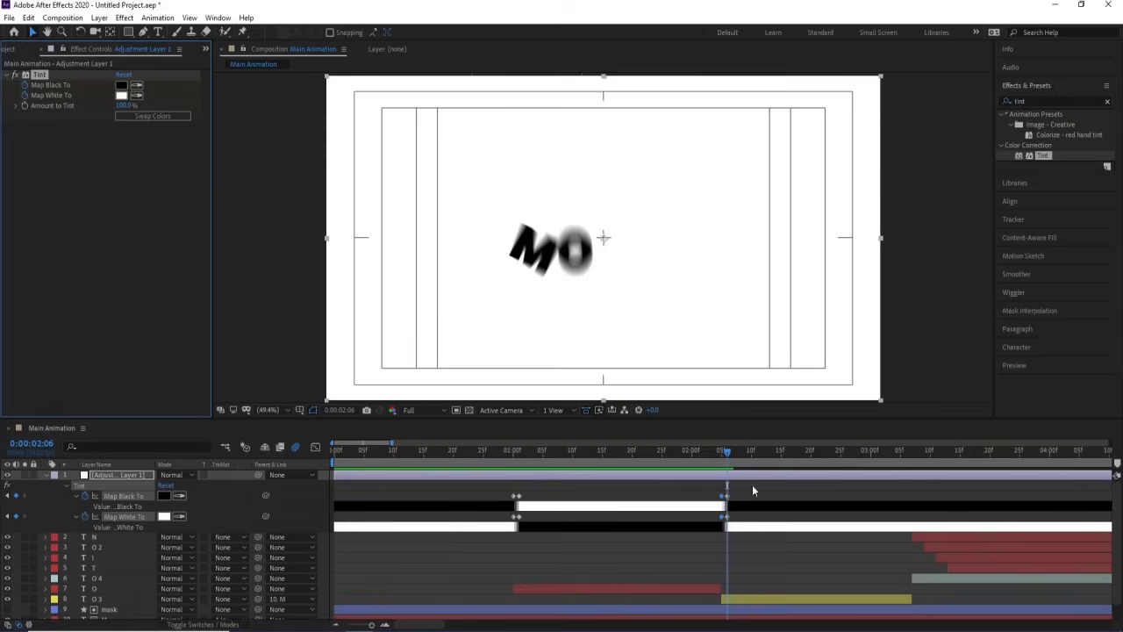
Play back the animation from about 0:00:00:11 to check the color inversions
left_click(399, 452)
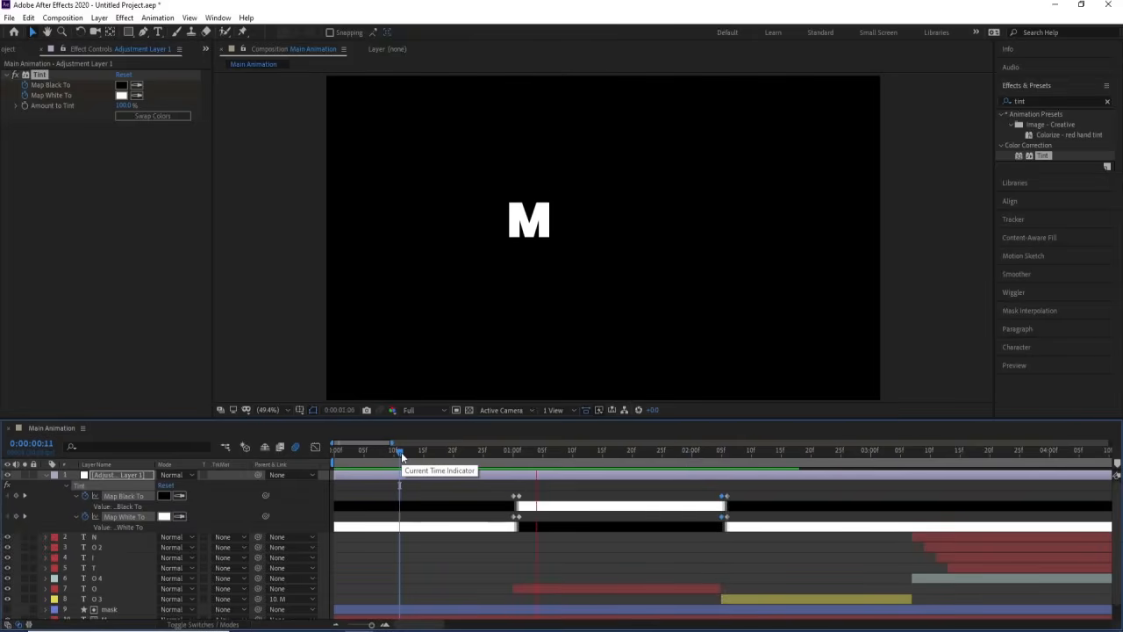
key("space")
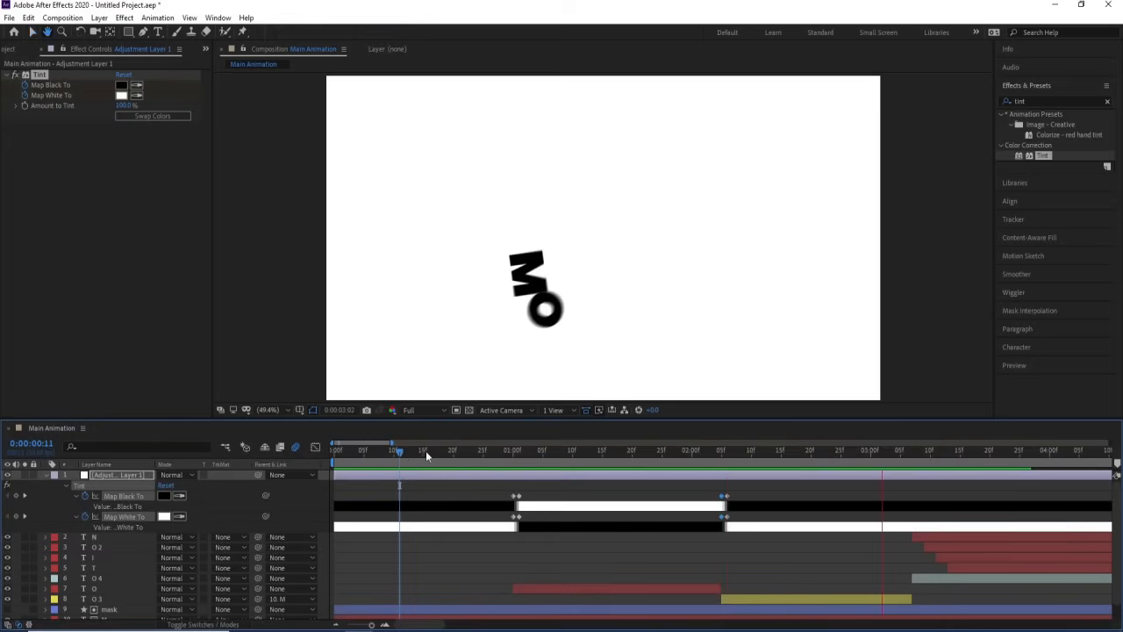
key("space")
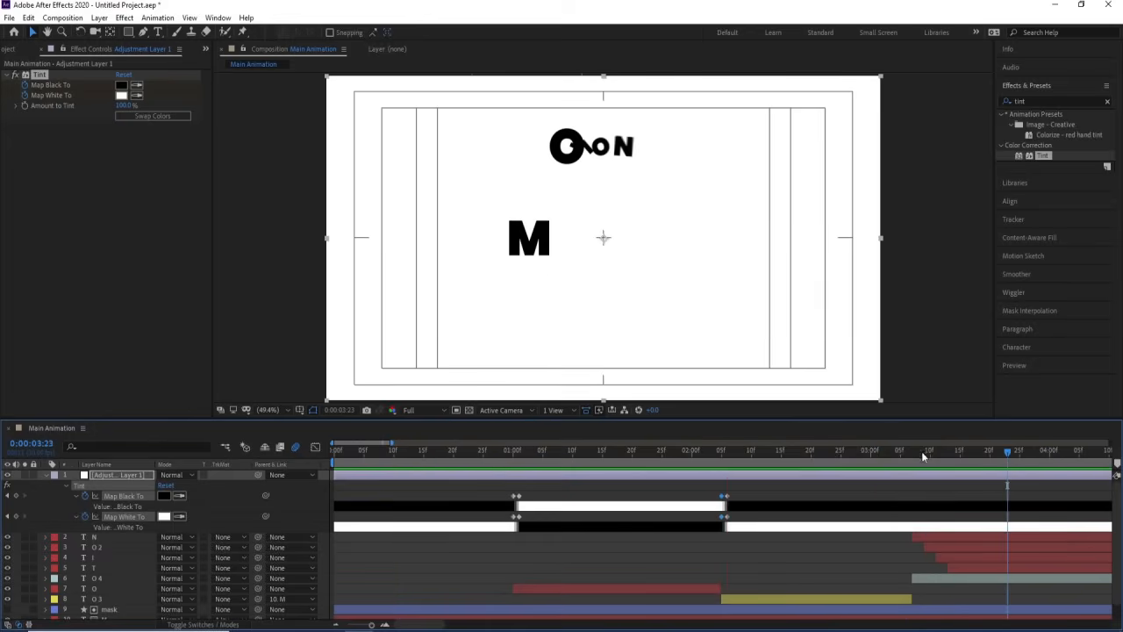
Add keyframes for both Tint colors at 0:00:03:07 and swap the colors at 0:00:03:08
left_click_drag(921, 451, 914, 451)
left_click(17, 496)
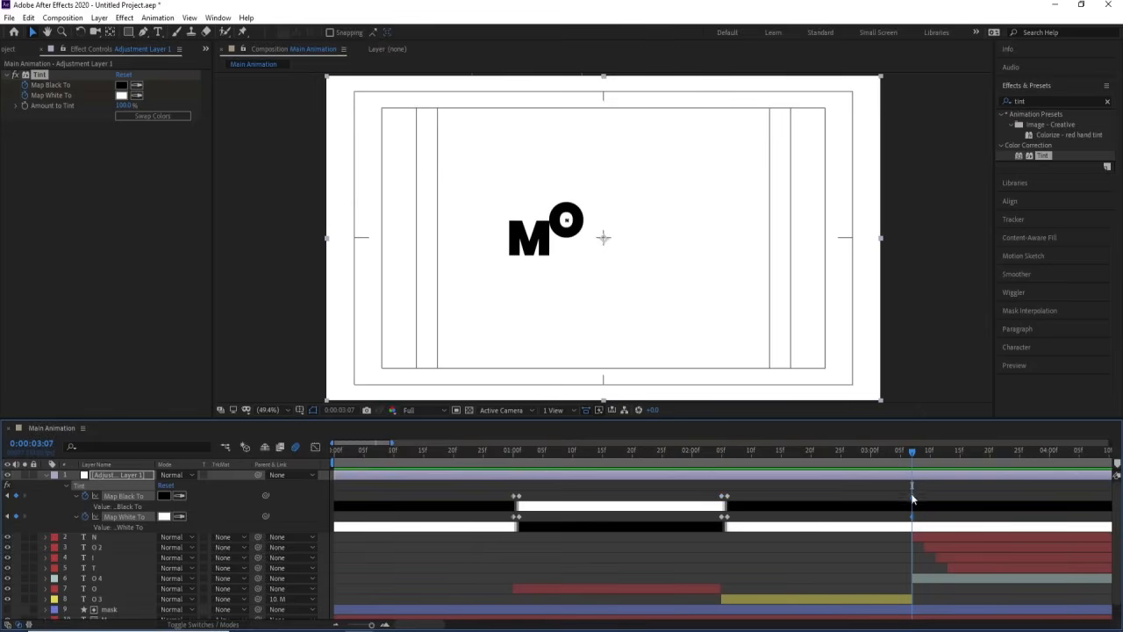
key("Page_Down")
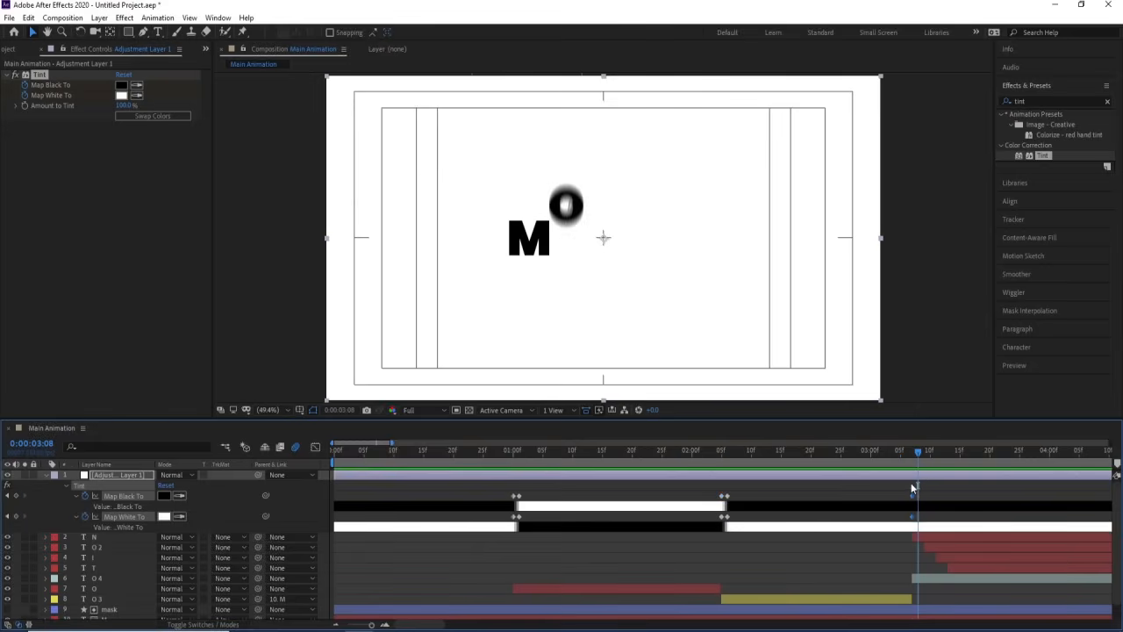
left_click(184, 115)
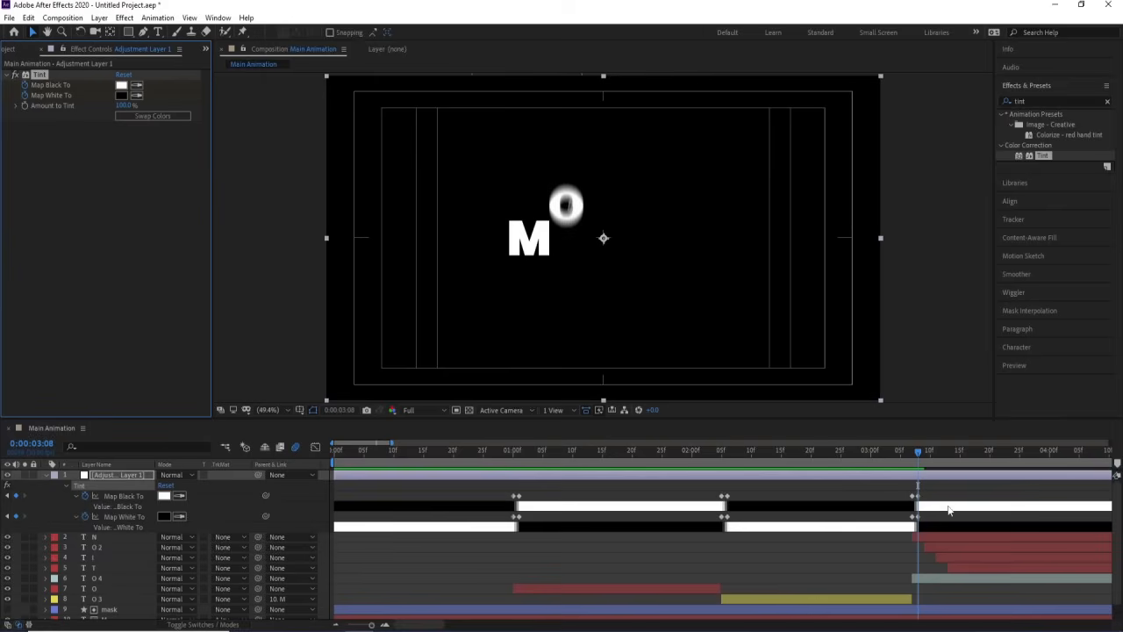
Preview the final jump, keyframe both Tint colors at 0:00:04:09, and swap the colors at 0:00:04:10
key("space")
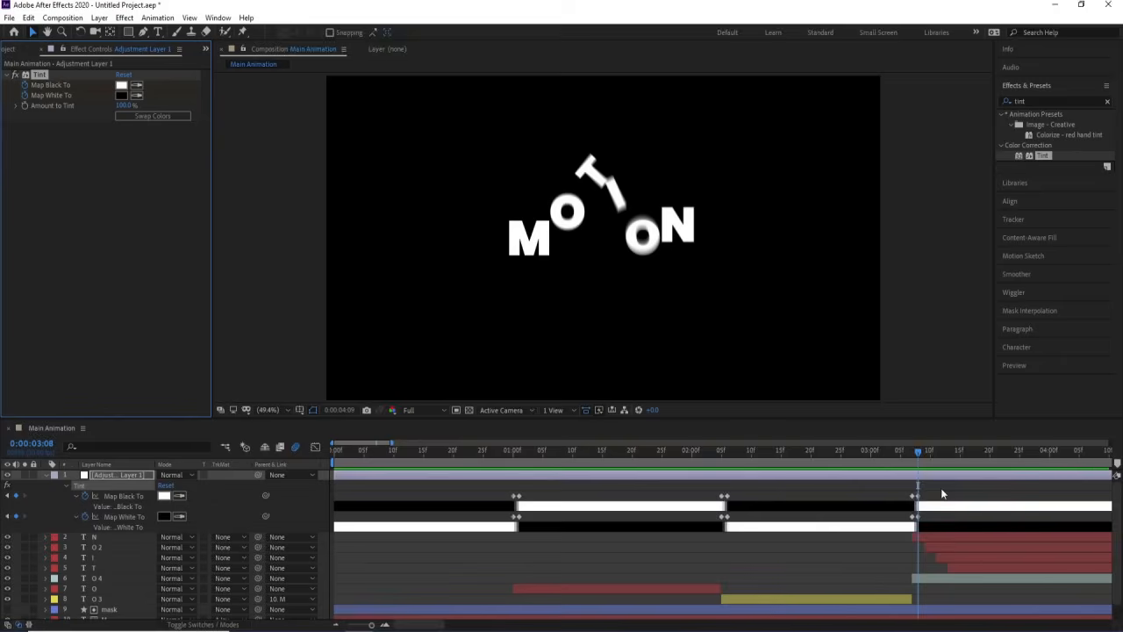
key("space")
left_click_drag(721, 452, 714, 453)
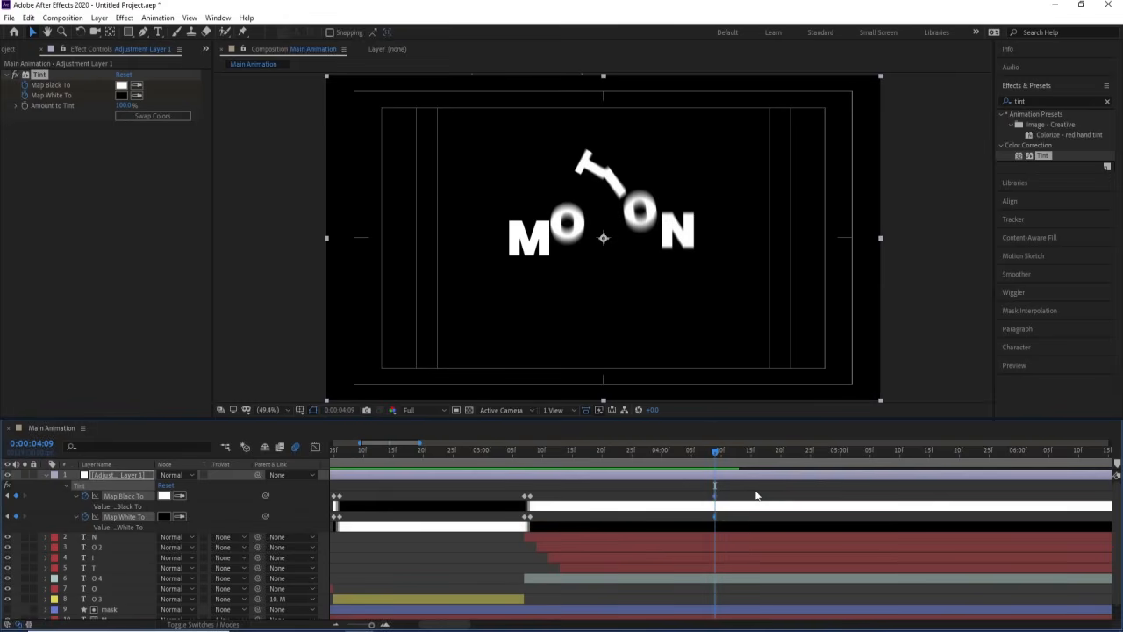
key("Page_Down")
left_click(160, 117)
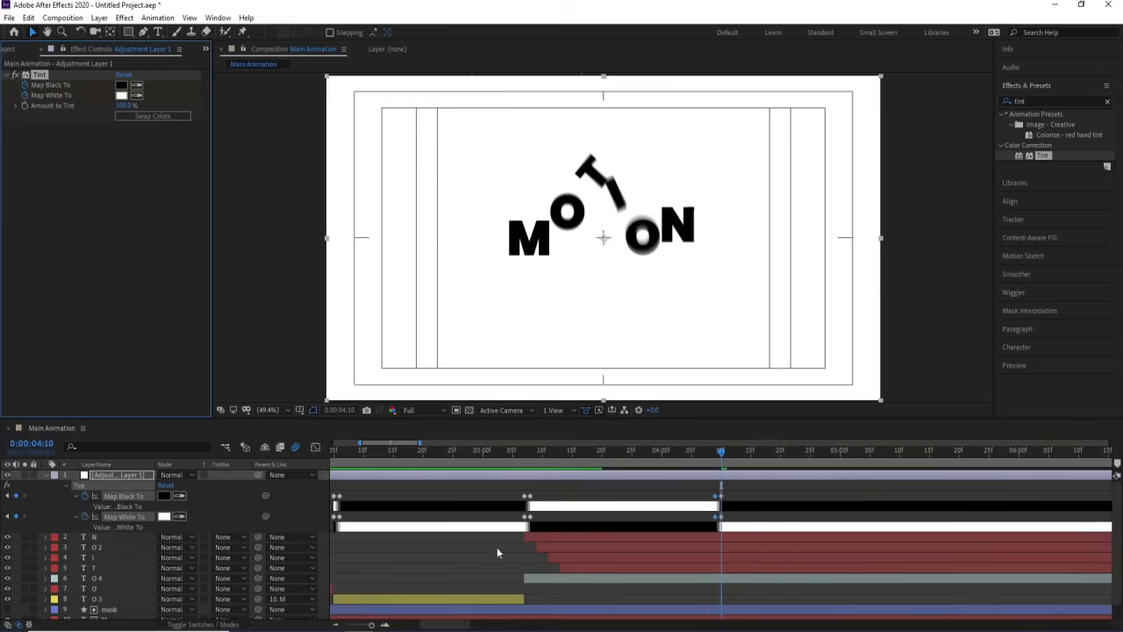
Collapse the adjustment layer's keyframed properties and play the whole animation from the start
left_click(426, 491)
key("u")
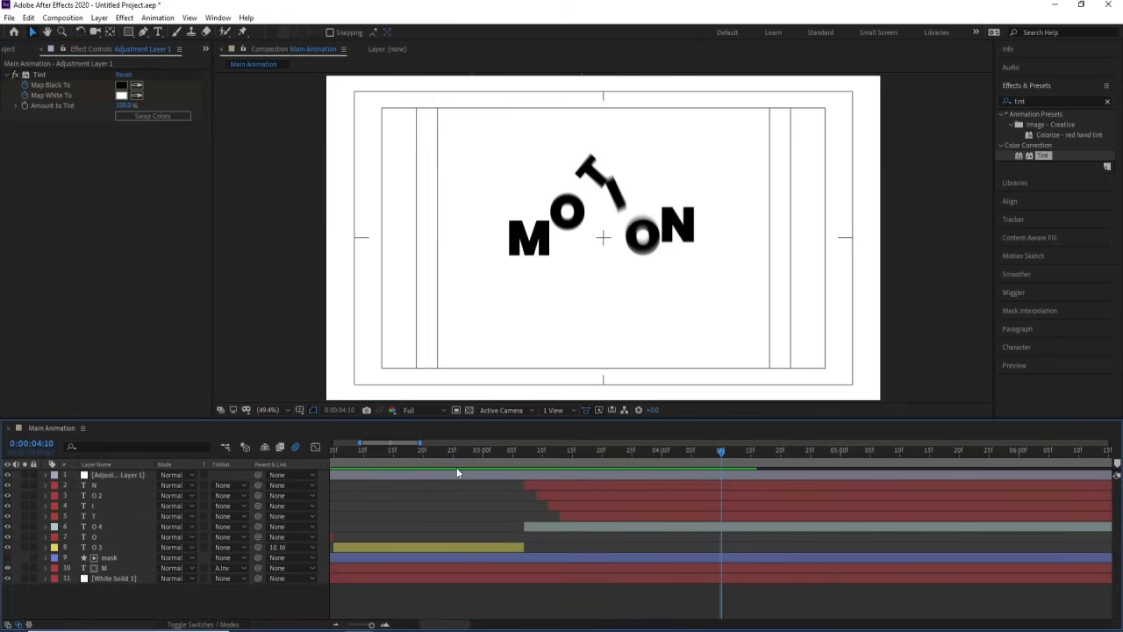
key("minus")
key("minus")
key("Home")
key("space")
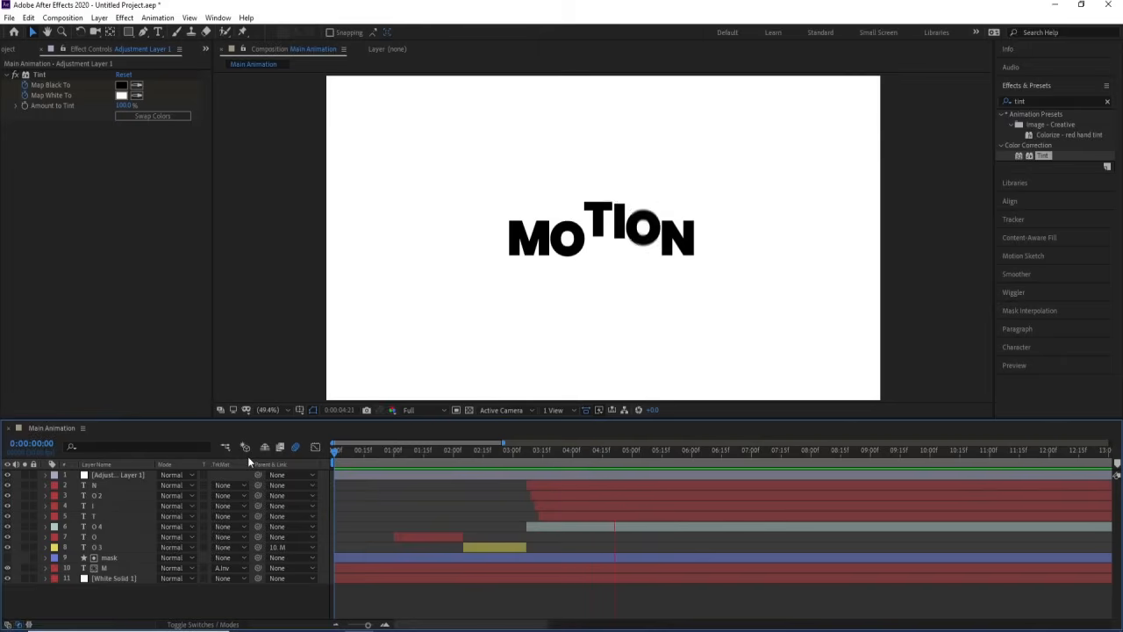
key("space")
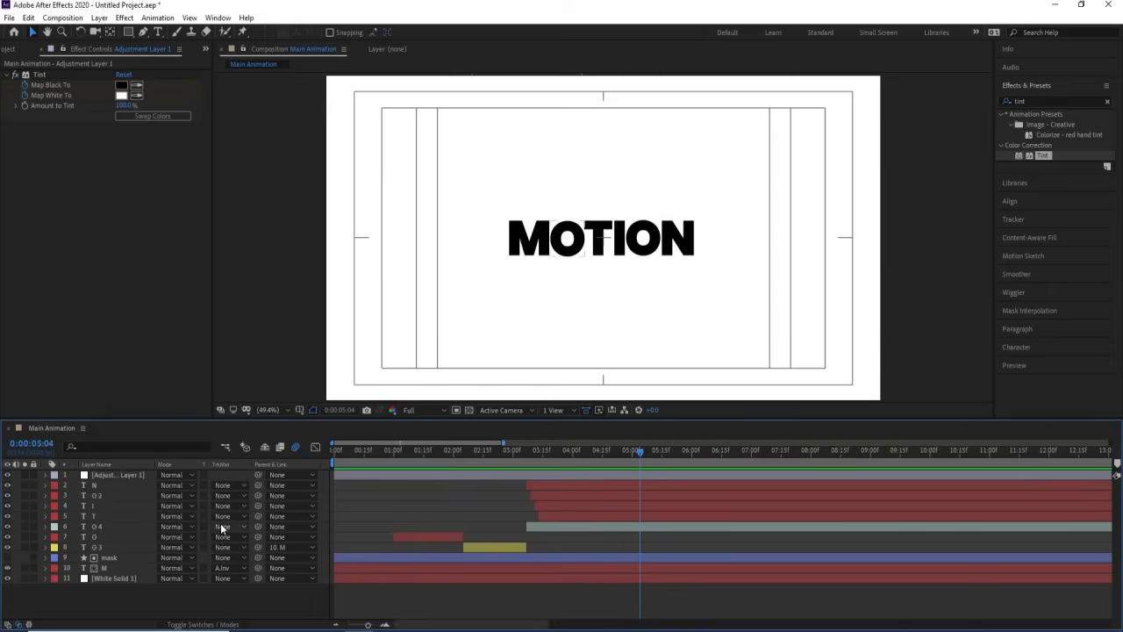
Show the layer switches, turn off motion blur for all layers, and play the animation from the start
key("F4")
key("ctrl+a")
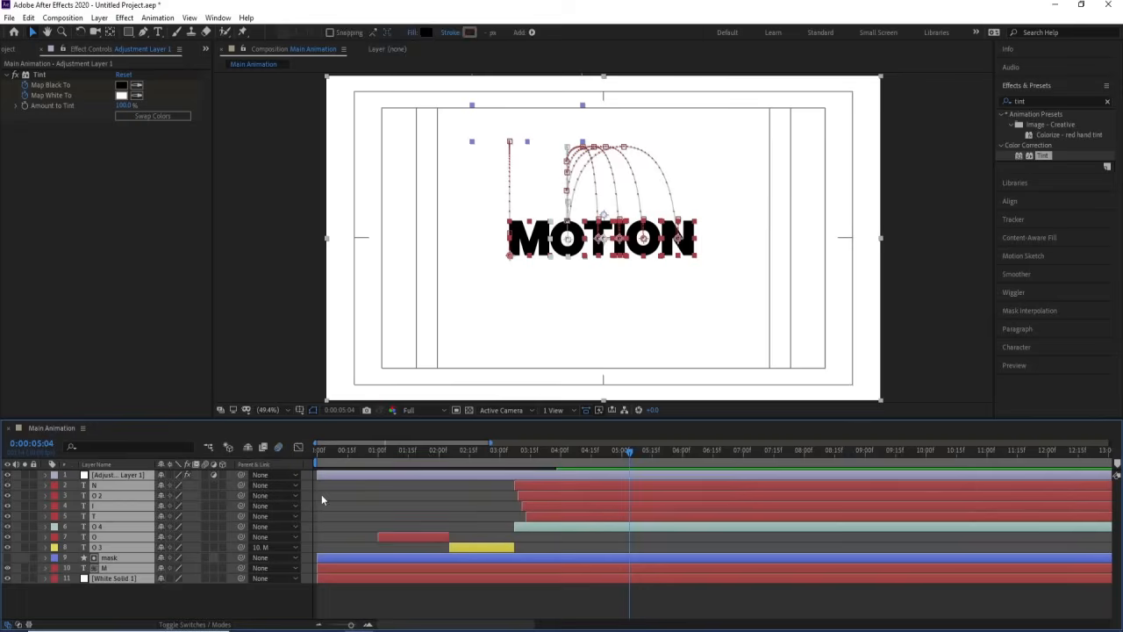
left_click(321, 494)
key("space")
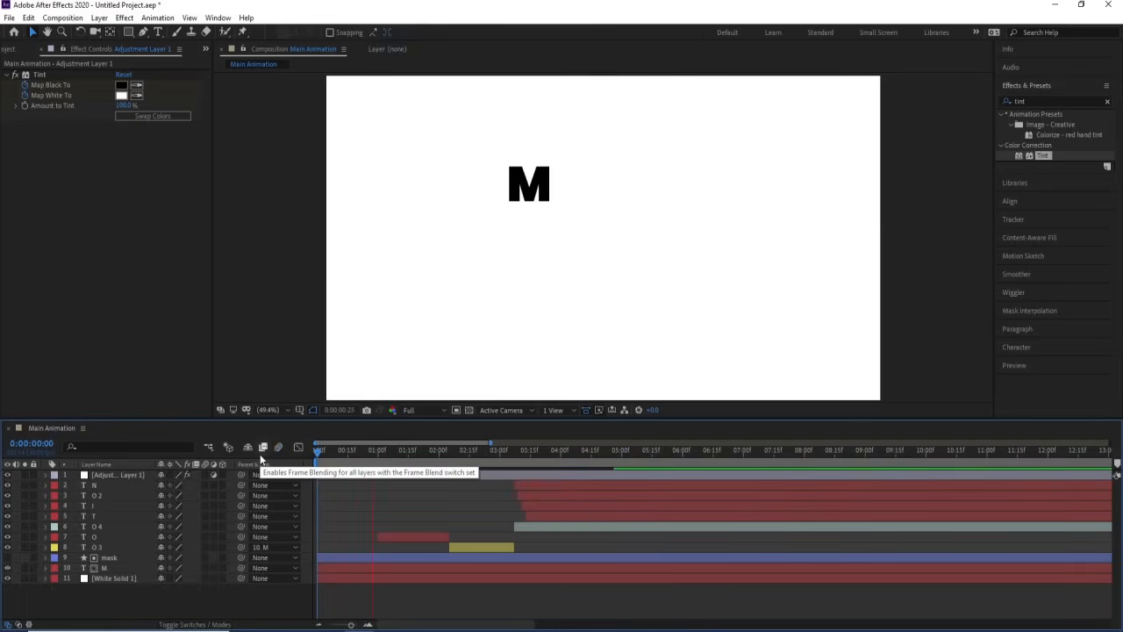
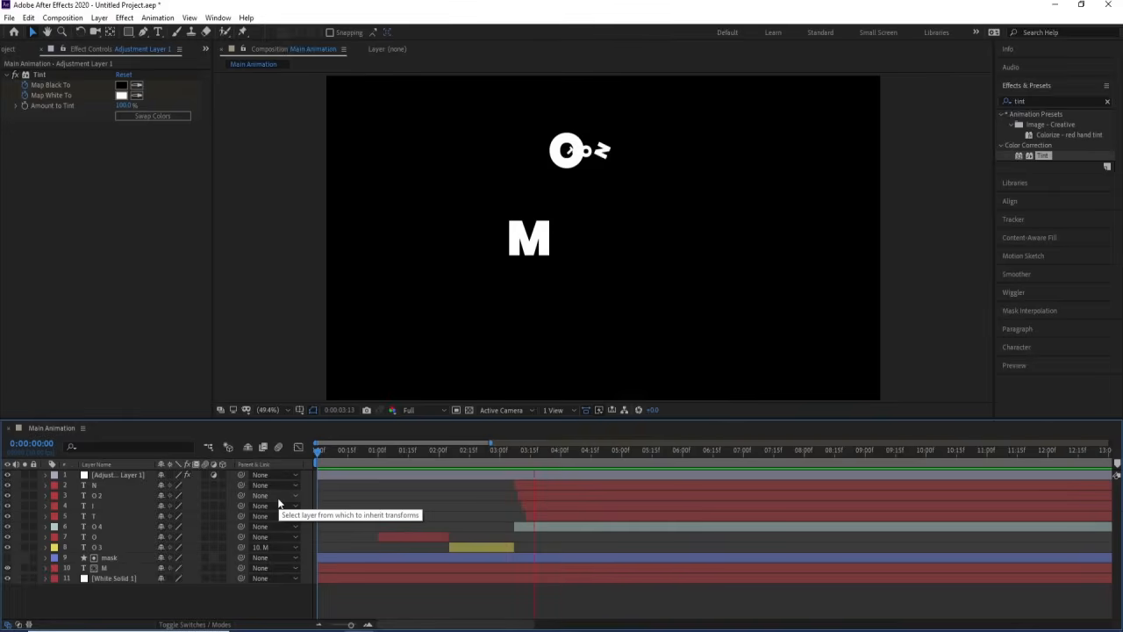
key("space")
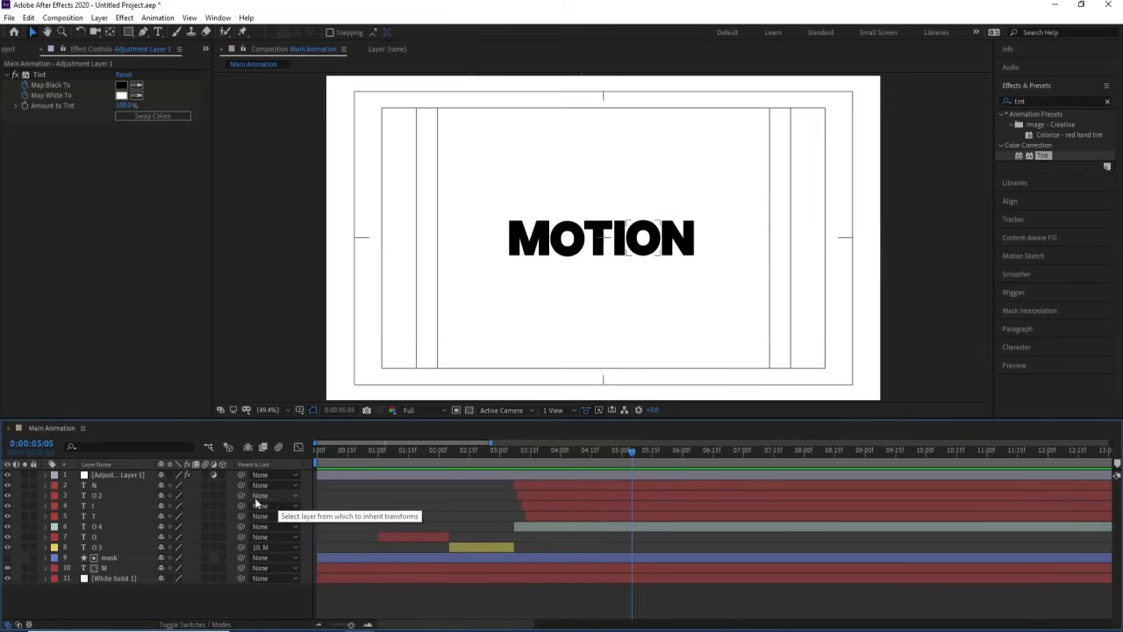
Turn motion blur back on for all layers and play the animation from the start
key("ctrl+a")
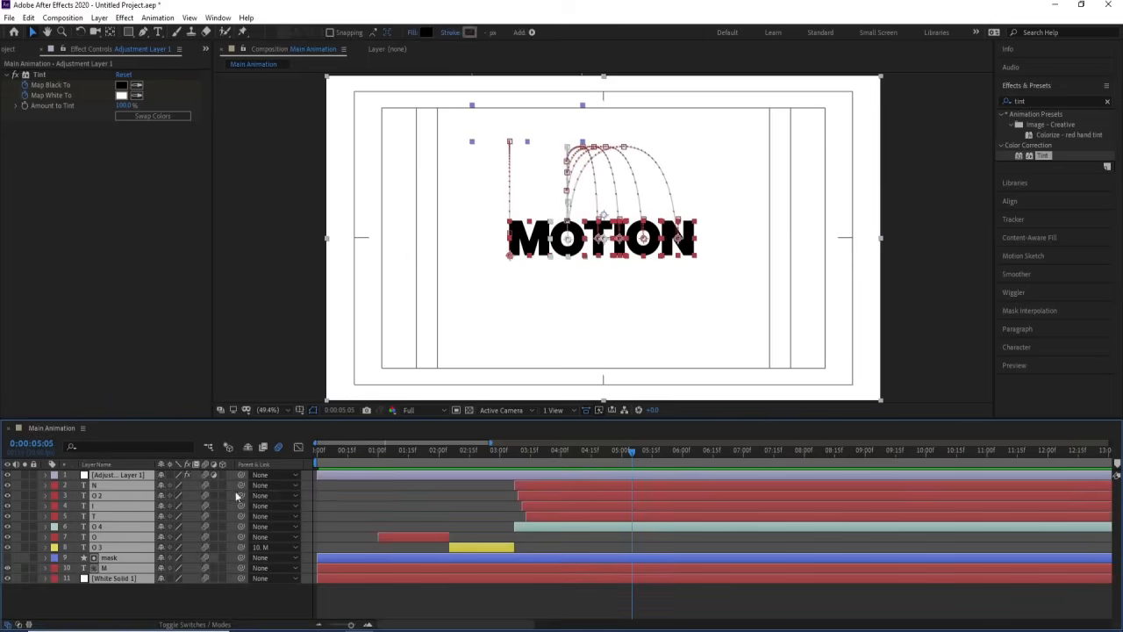
key("F2")
key("Home")
key("apostrophe")
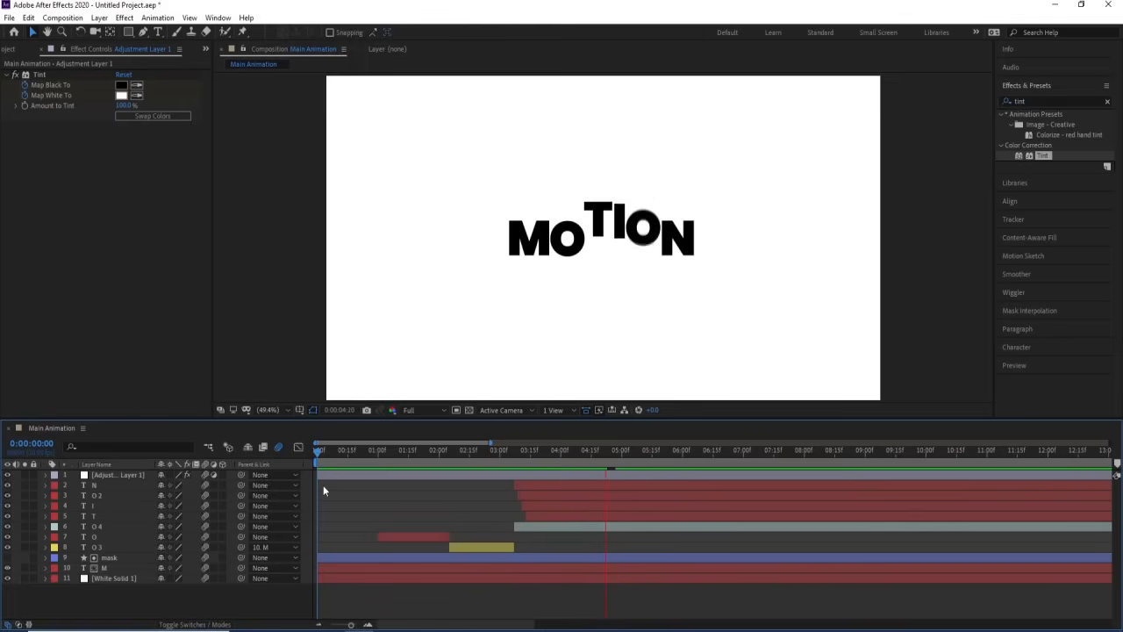
key("space")
End the work area at 0:00:06:03 and play the animation within it
key("space")
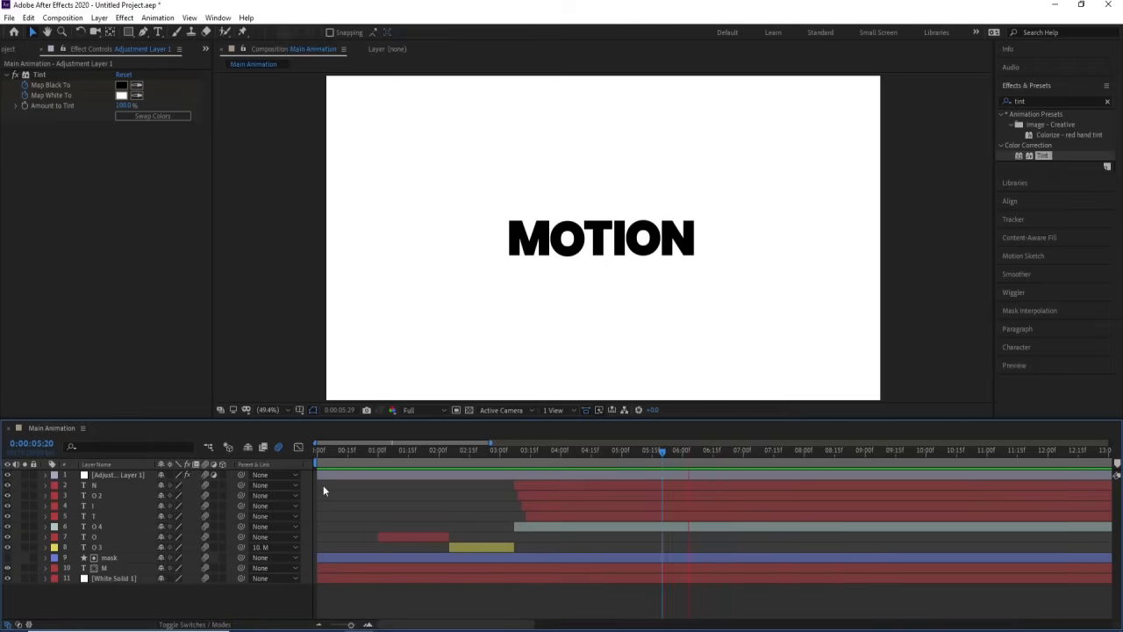
key("space")
key("space")
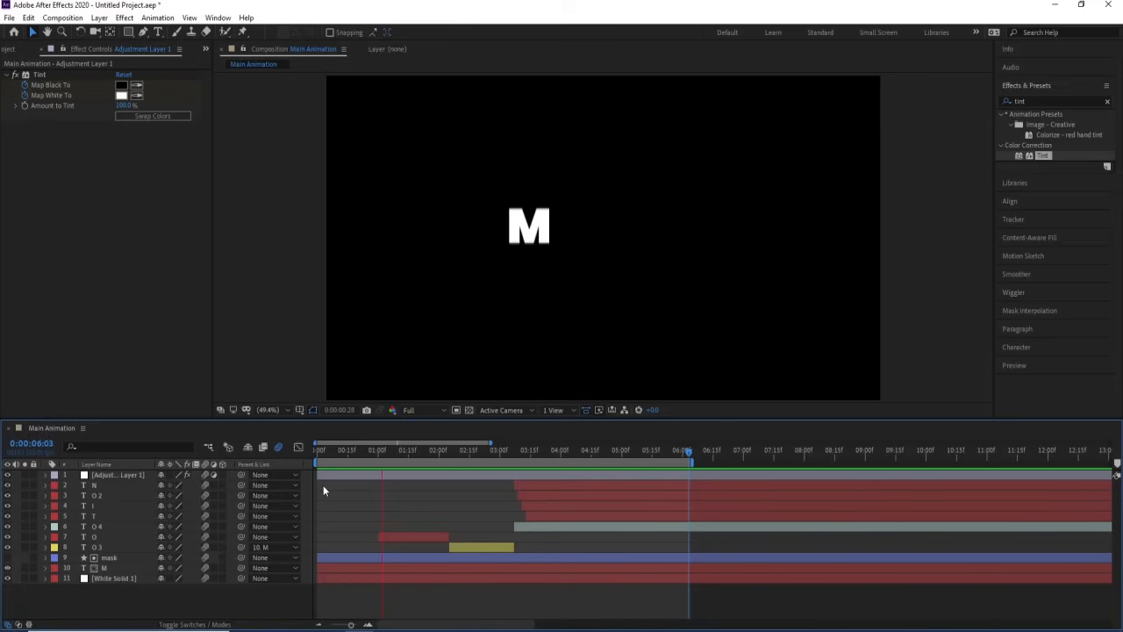